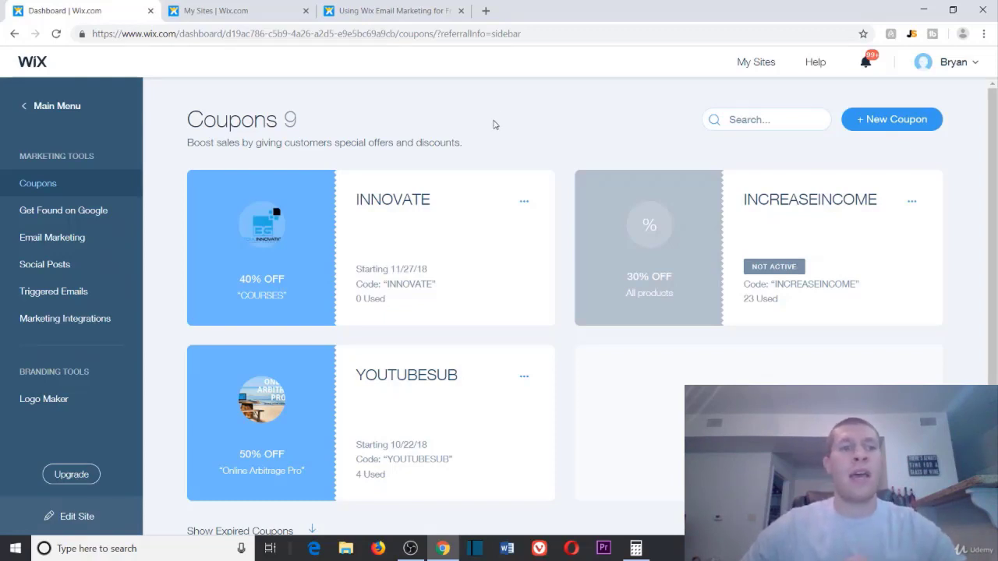
Step: Glance at the site list, then return to the dashboard's Coupons page
left_click(263, 14)
mouse_move(265, 245)
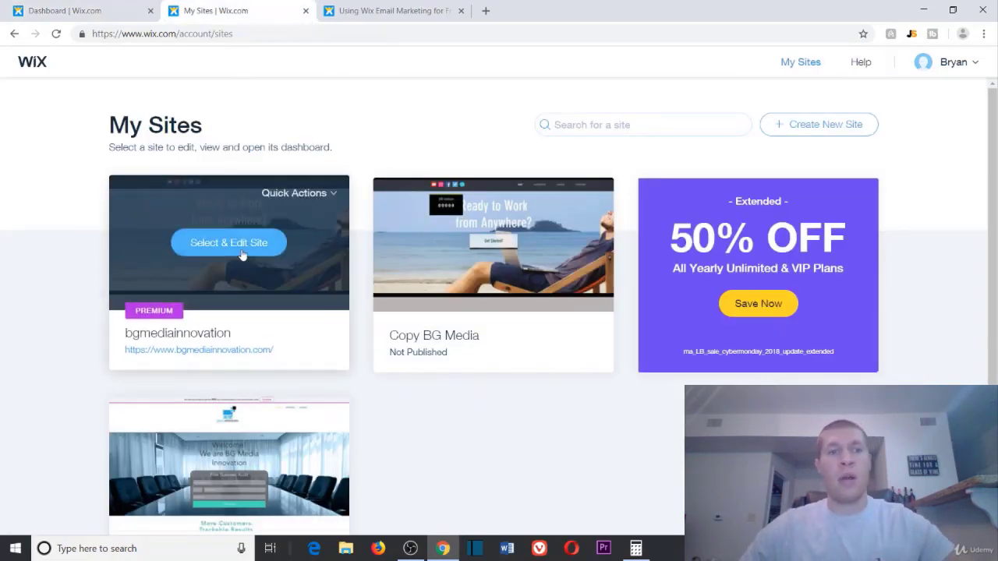
left_click(108, 12)
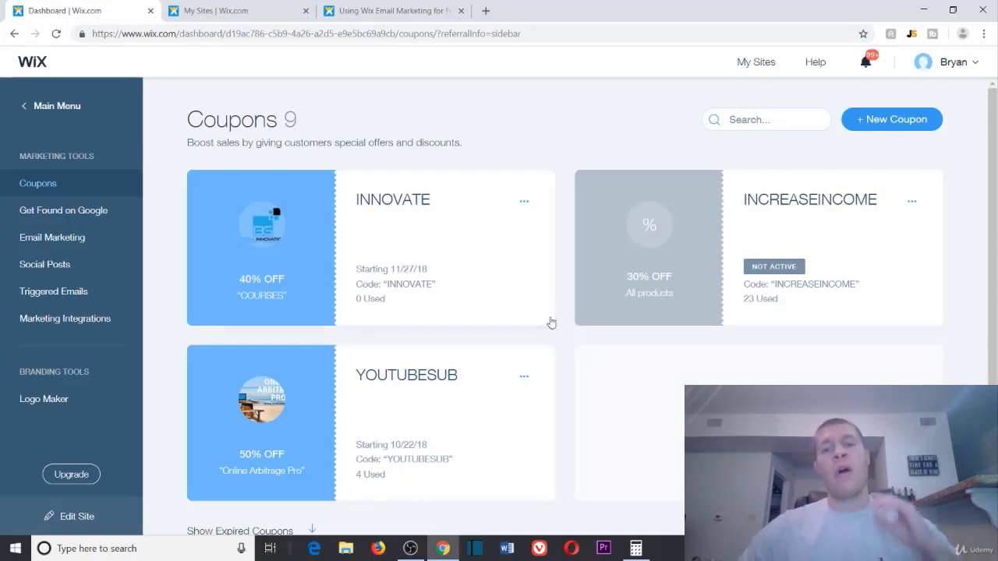
Step: Open Windows Calculator over the Coupons page after briefly checking the email marketing help article
left_click(636, 548)
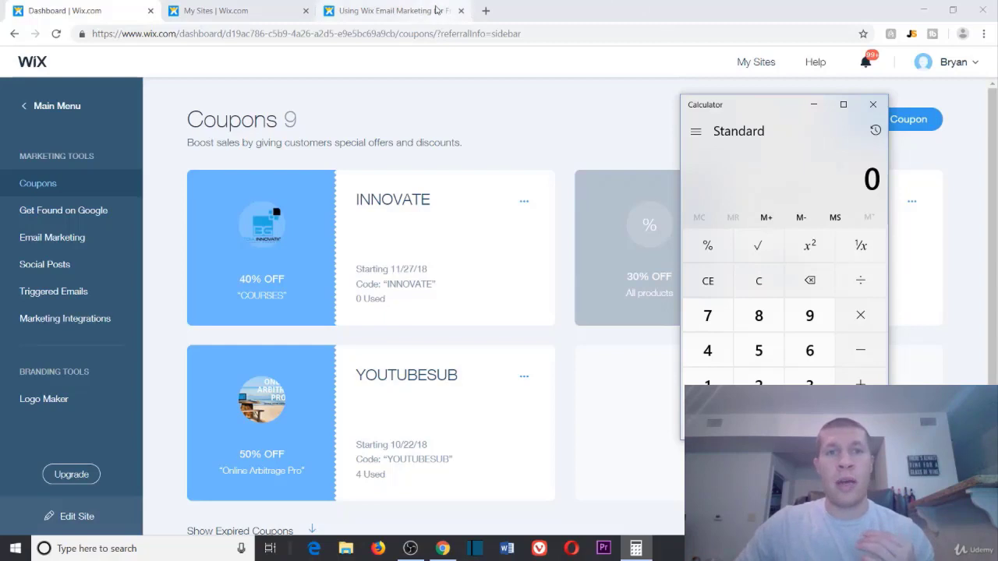
left_click(389, 11)
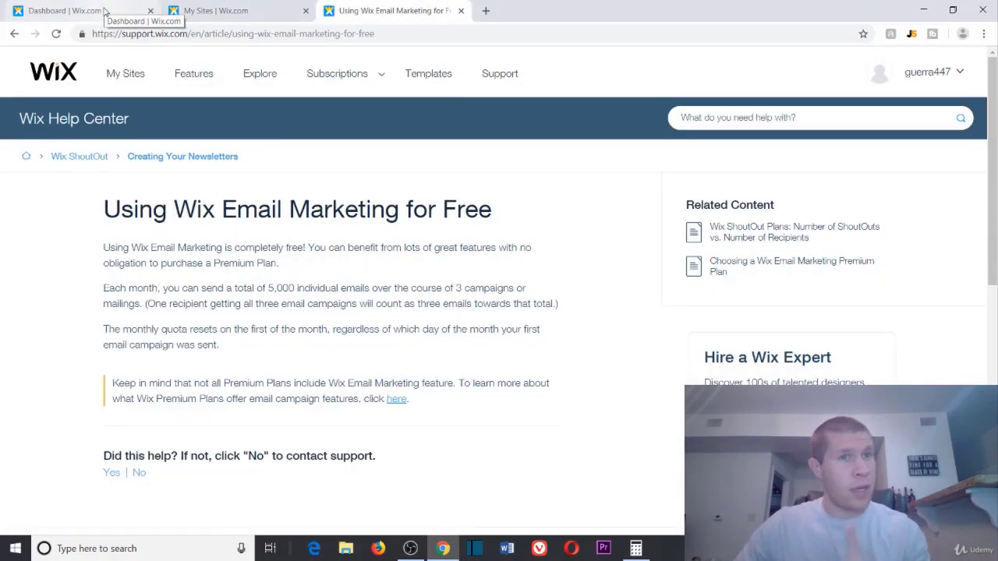
left_click(105, 11)
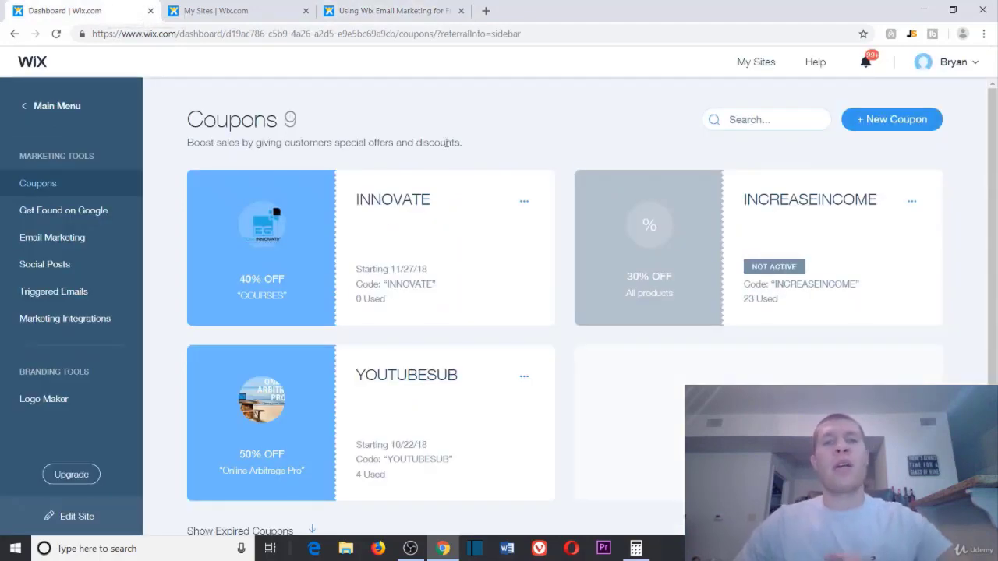
left_click(636, 549)
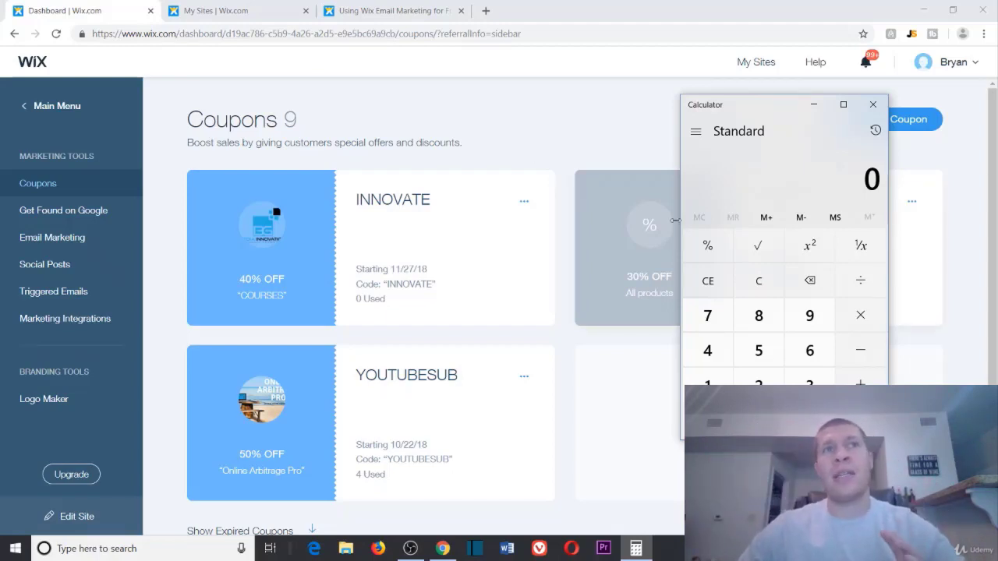
left_click(758, 382)
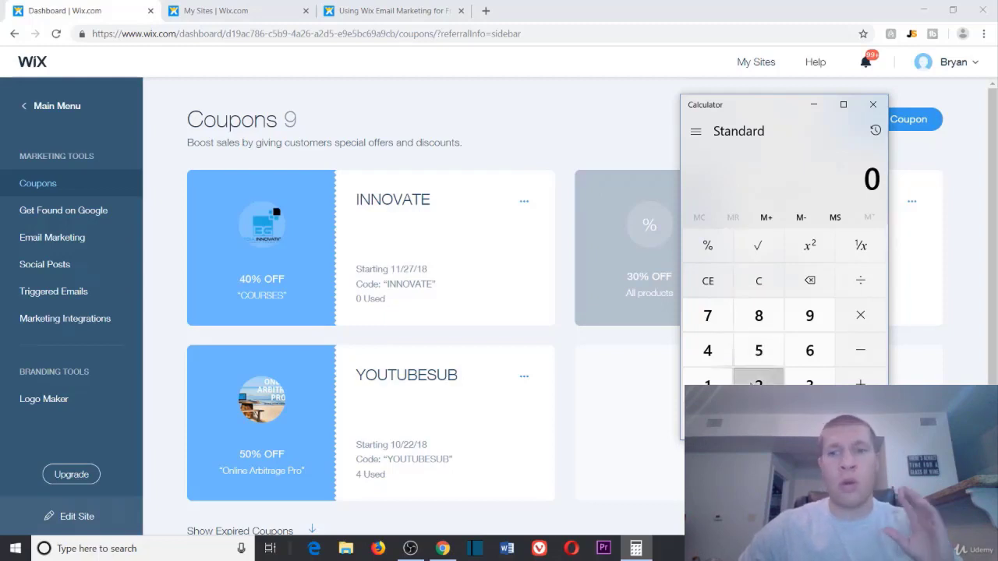
left_click(759, 421)
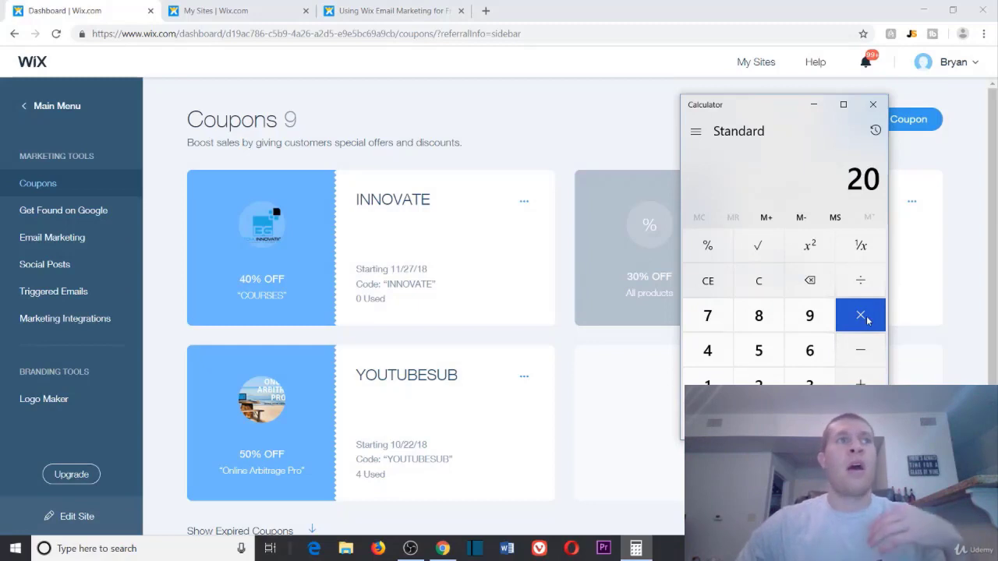
left_click(865, 318)
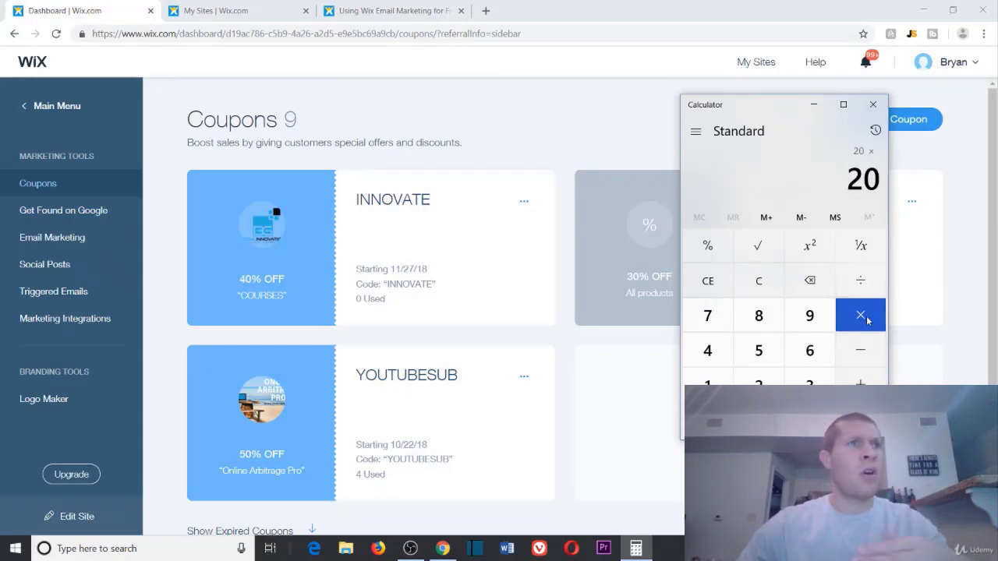
left_click(758, 281)
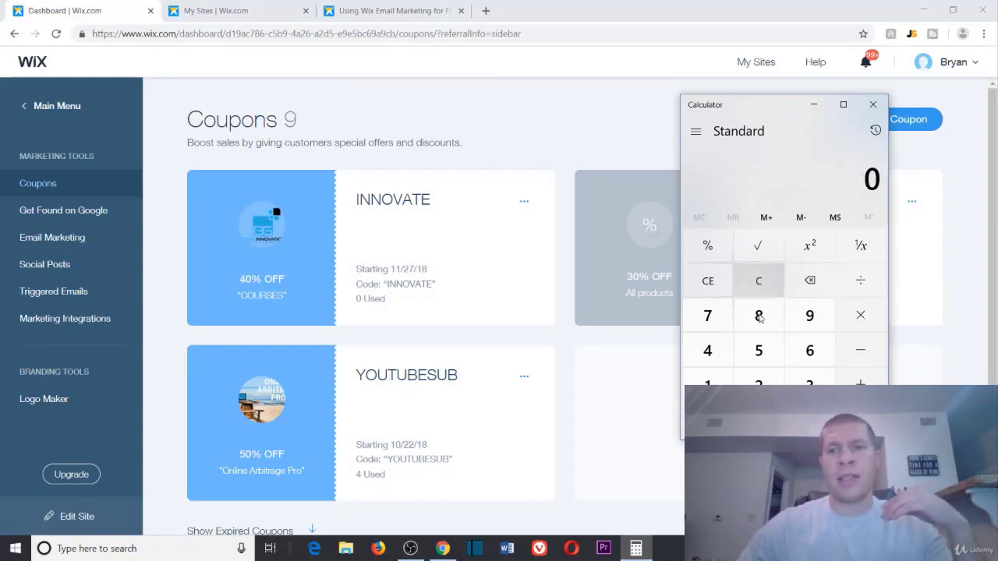
left_click(758, 382)
left_click(758, 420)
left_click(860, 381)
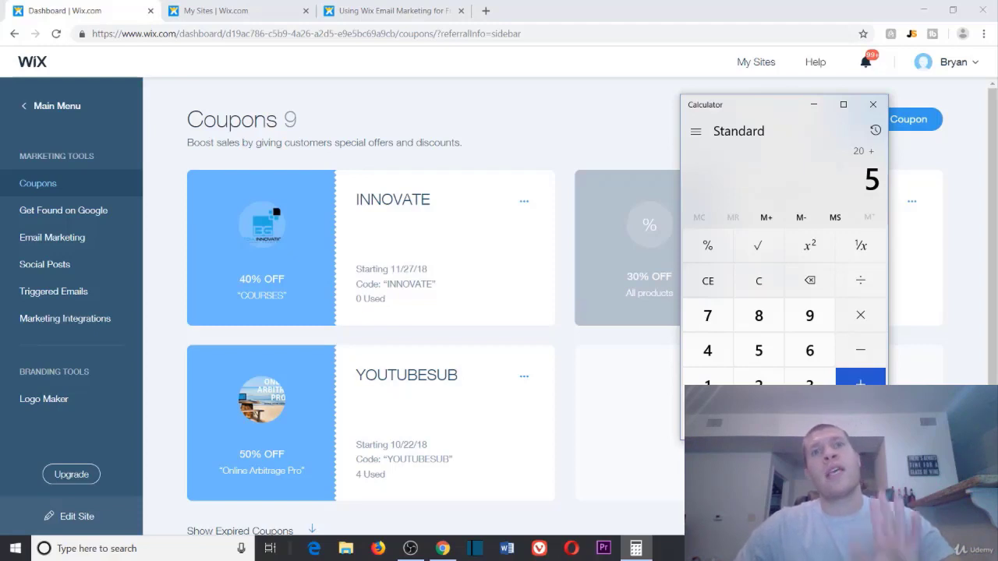
left_click(860, 378)
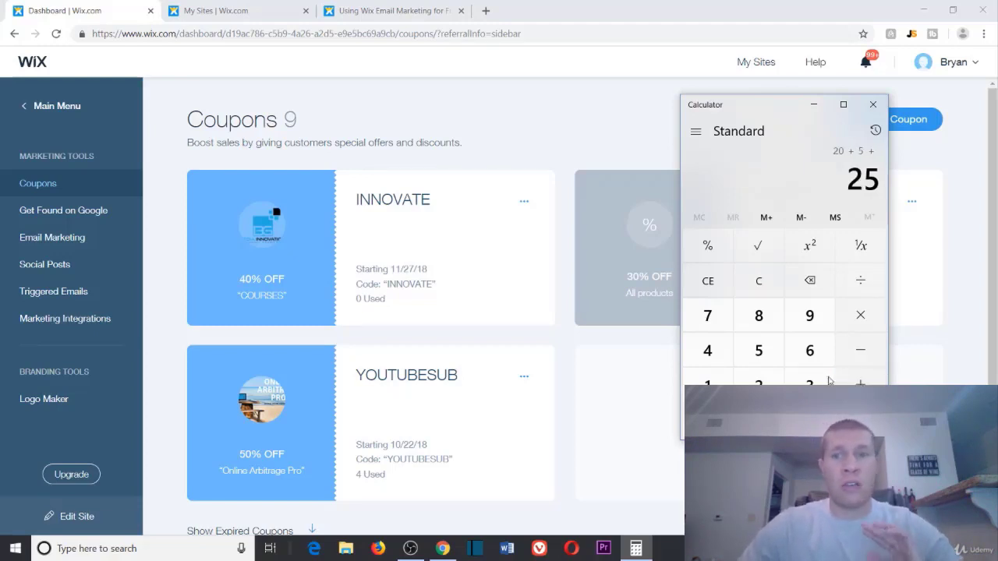
left_click(708, 381)
left_click(707, 350)
left_click(860, 378)
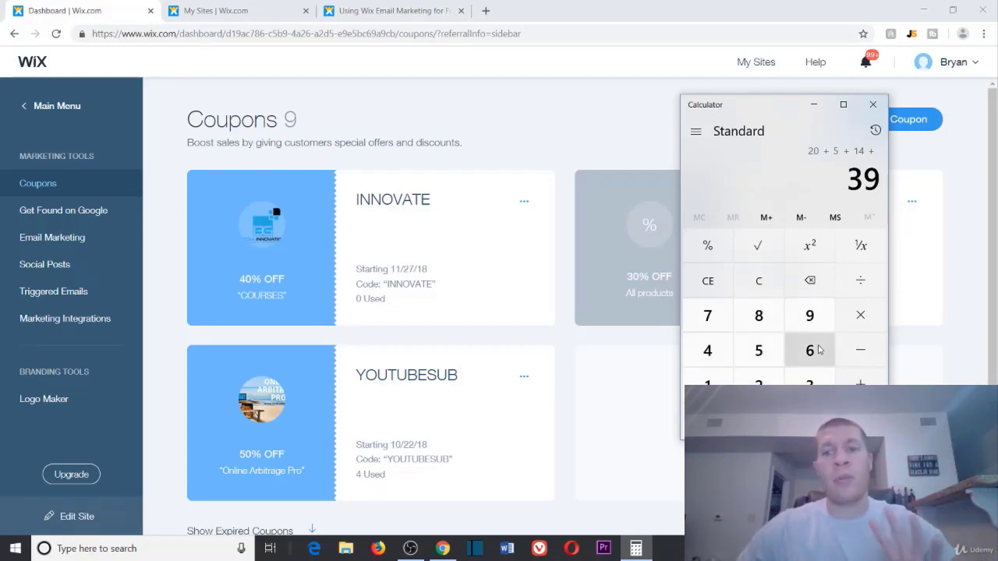
left_click(818, 351)
key("Return")
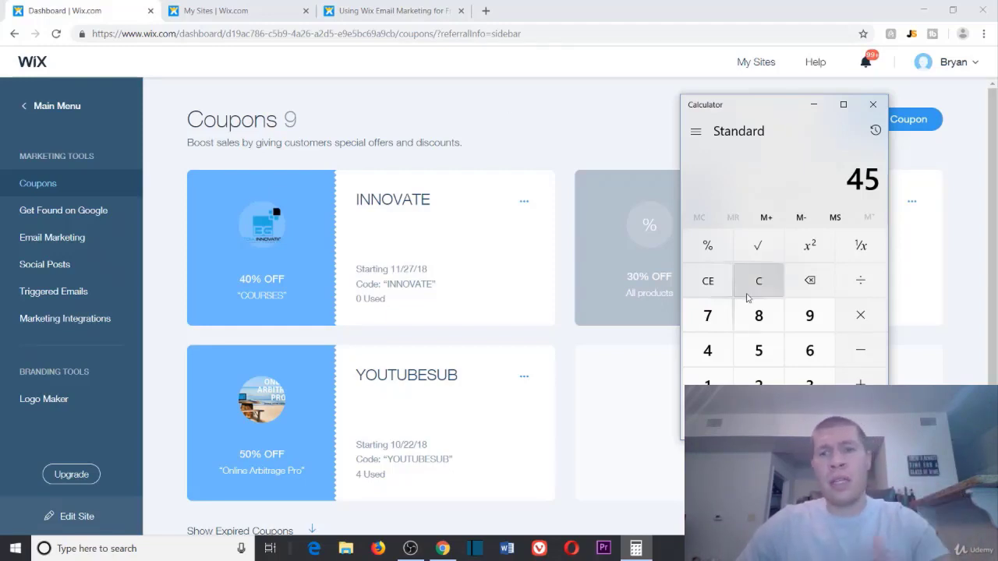
left_click(747, 291)
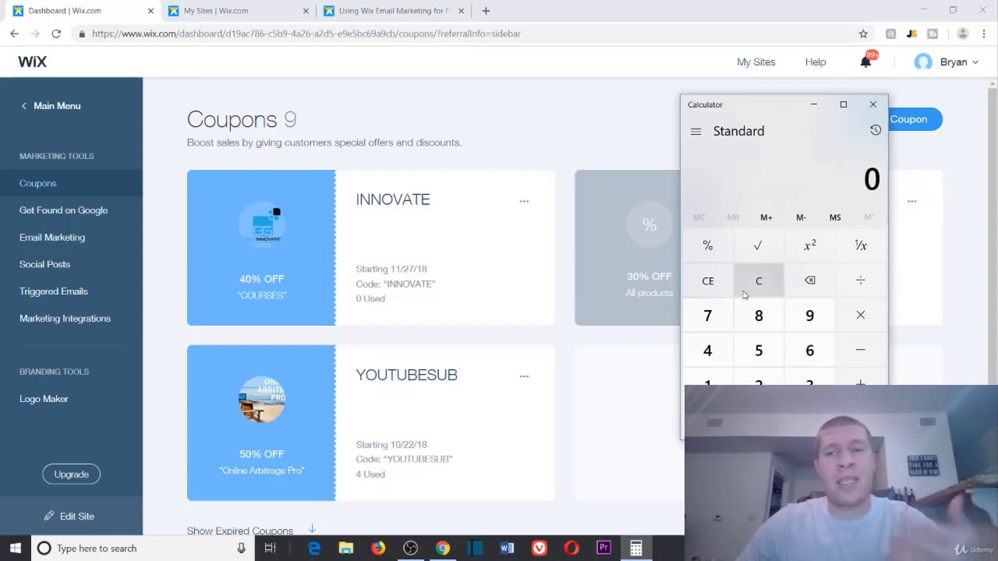
Step: Close Calculator and highlight the article title and the '5,000 individual emails' monthly quota
left_click(874, 103)
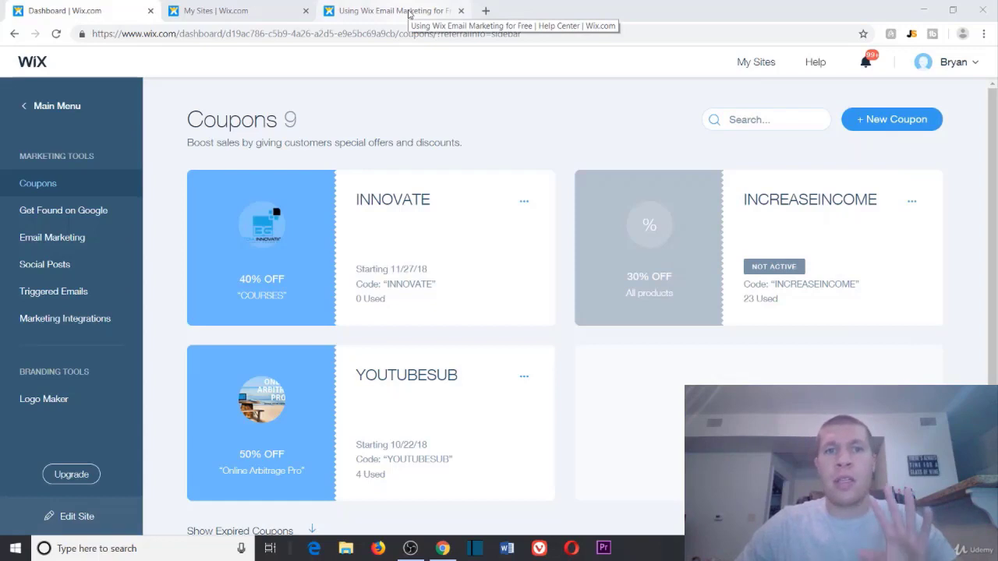
left_click(409, 13)
left_click_drag(103, 217, 510, 216)
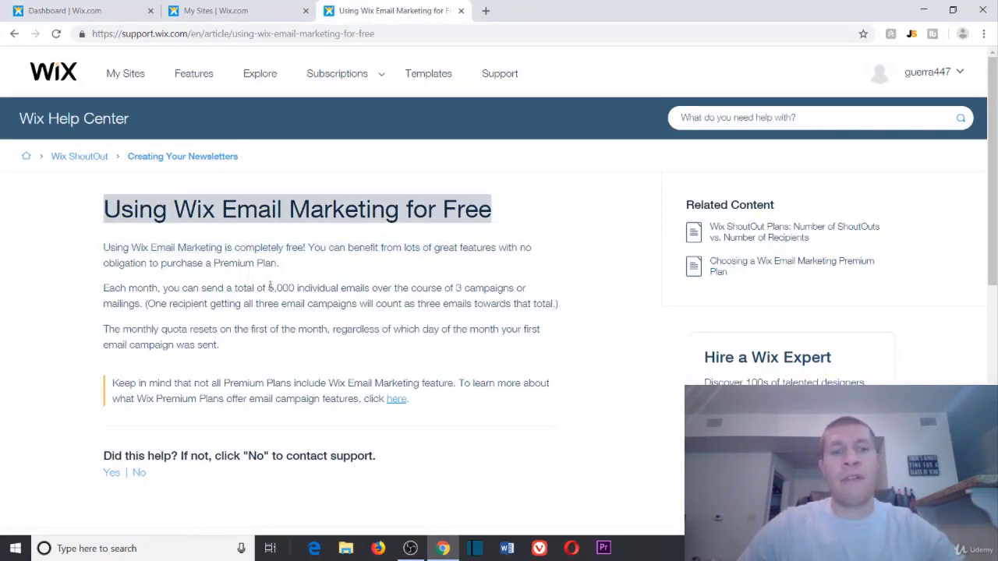
left_click_drag(273, 288, 371, 288)
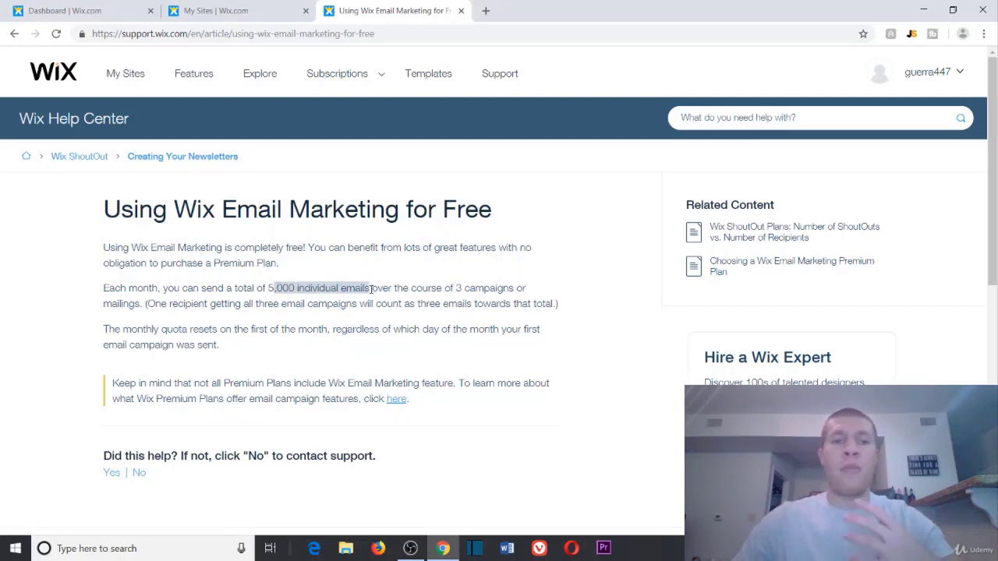
left_click_drag(269, 289, 370, 289)
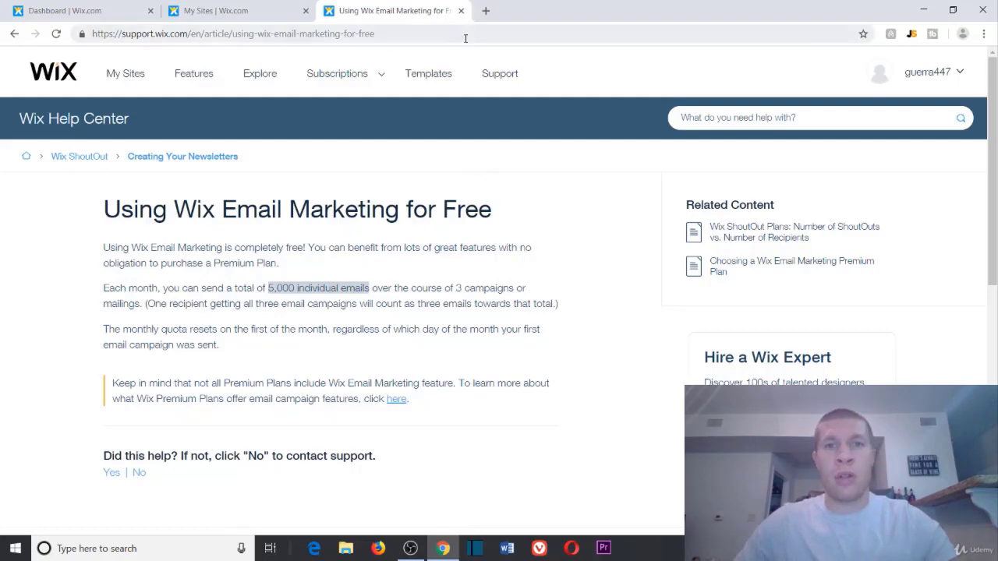
Step: Load bgmediainnovation.com/free-course in a new tab and scroll through its signup page
left_click(485, 11)
type("bg")
left_click(405, 82)
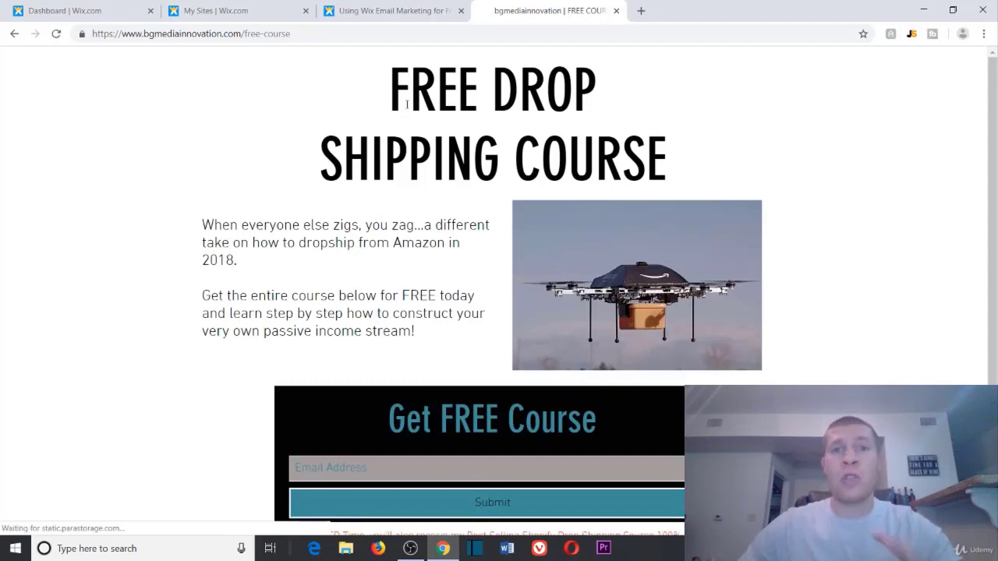
scroll(408, 105, "down", 2)
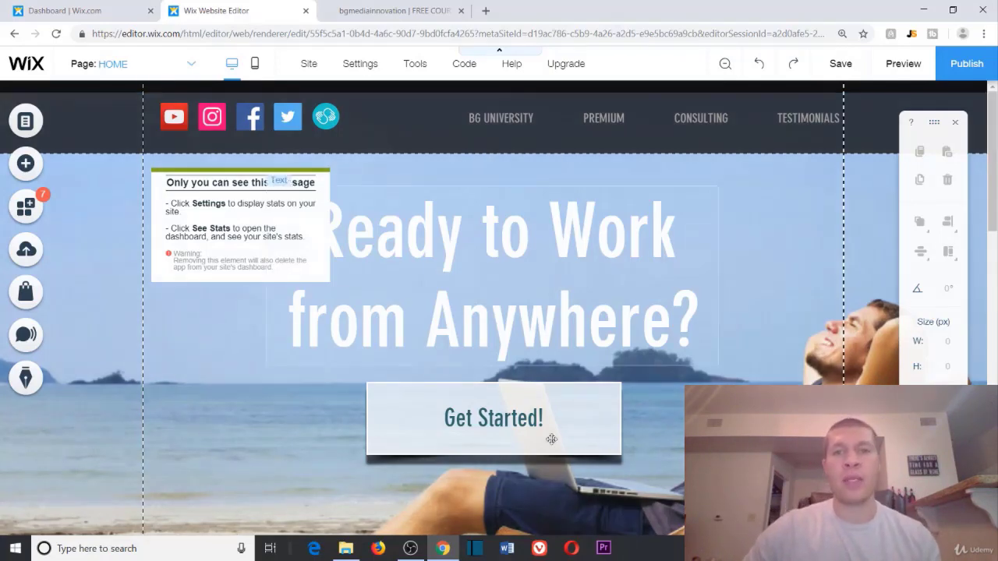
scroll(609, 297, "down", 2)
scroll(609, 298, "down", 5)
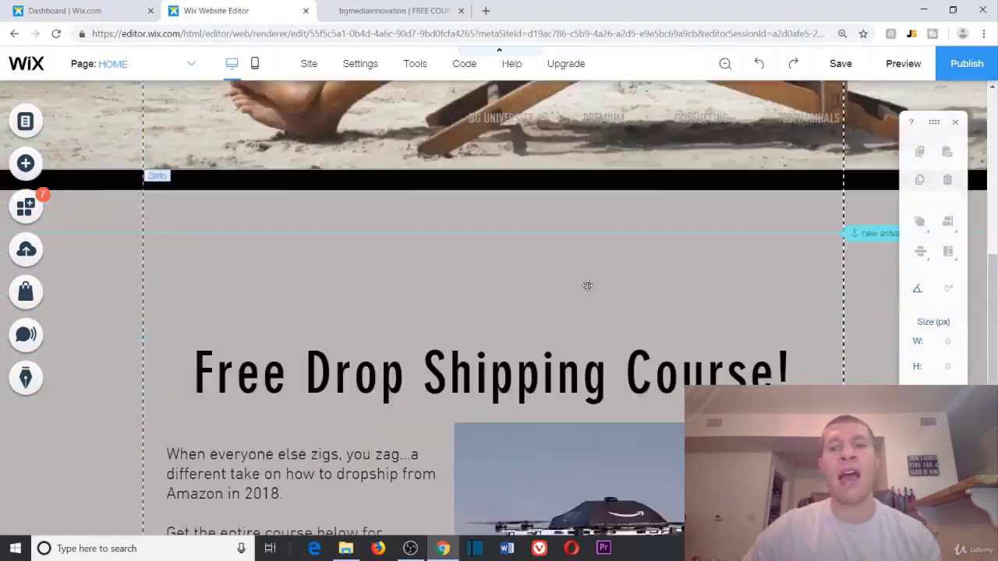
scroll(585, 286, "up", 7)
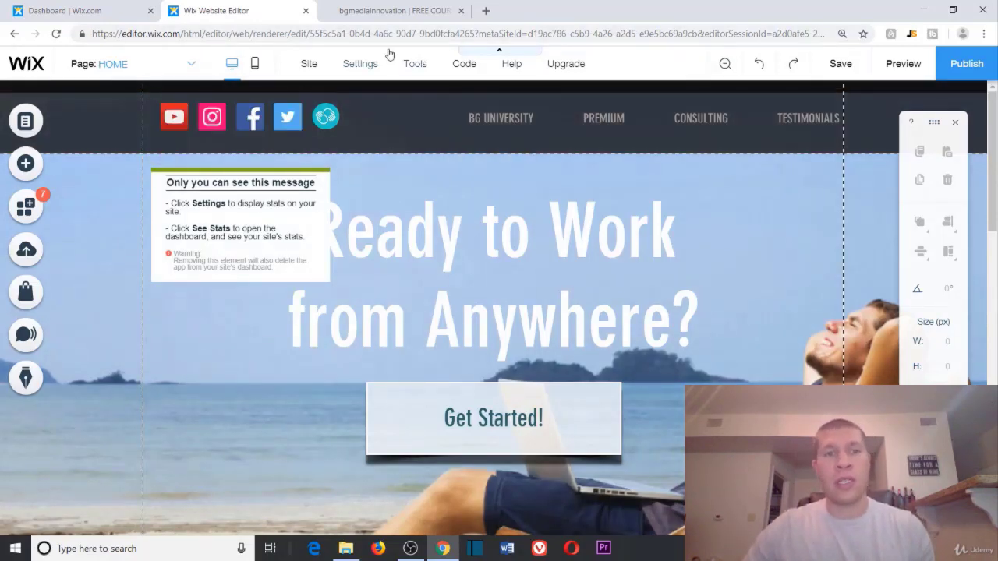
scroll(578, 316, "down", 2)
scroll(577, 316, "up", 2)
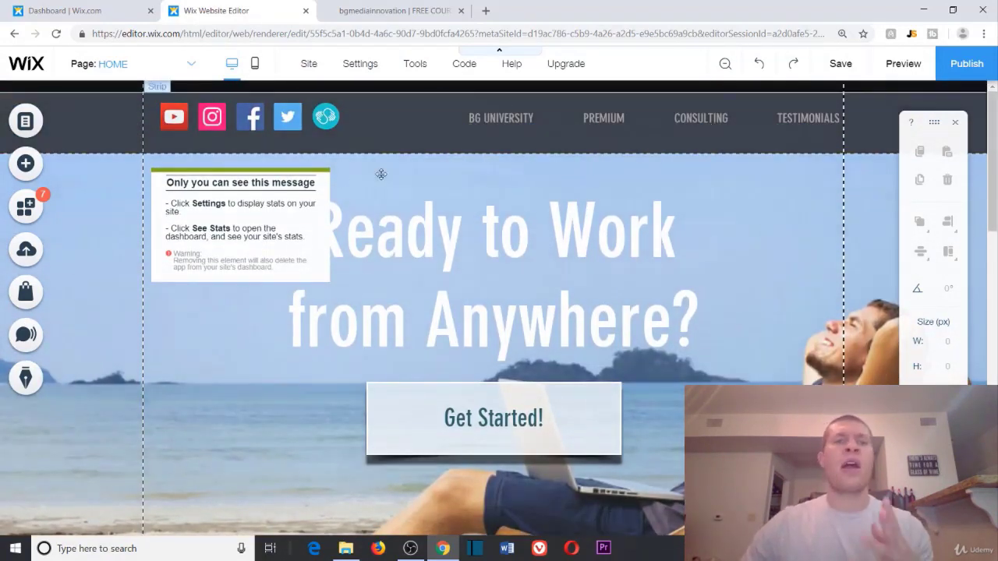
Step: Switch the editor to the OAPRO page and browse the site's page list
left_click(188, 64)
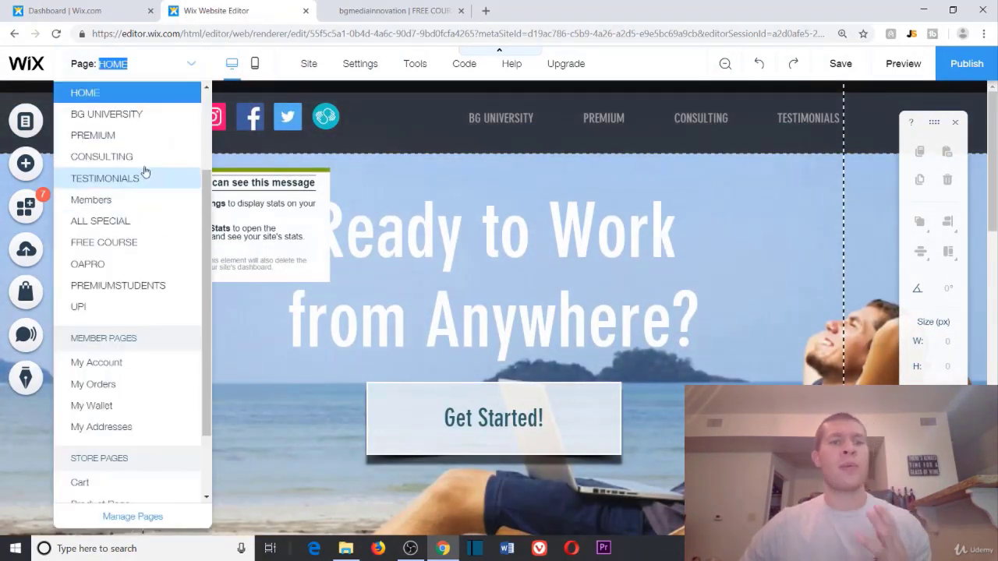
left_click(93, 264)
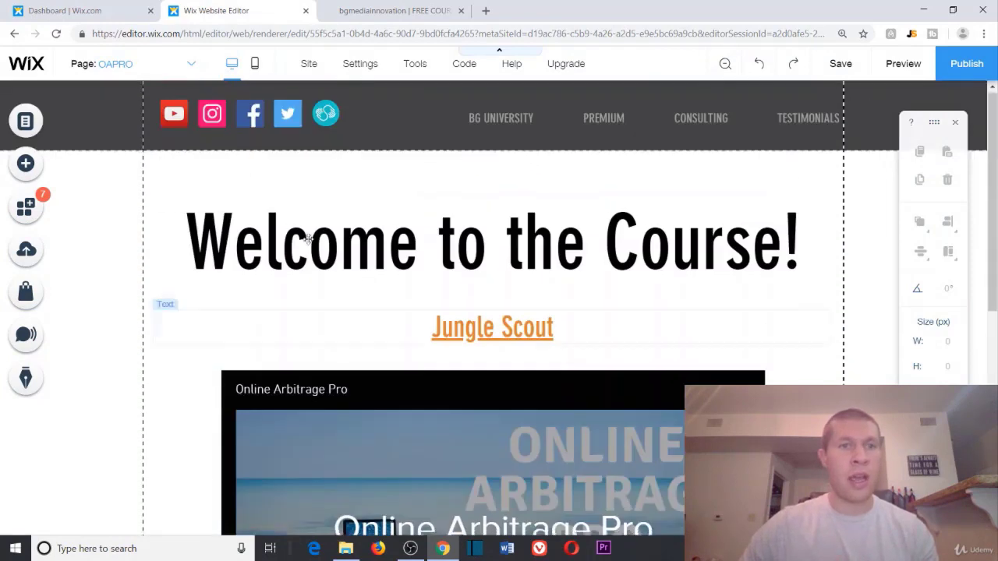
left_click(189, 64)
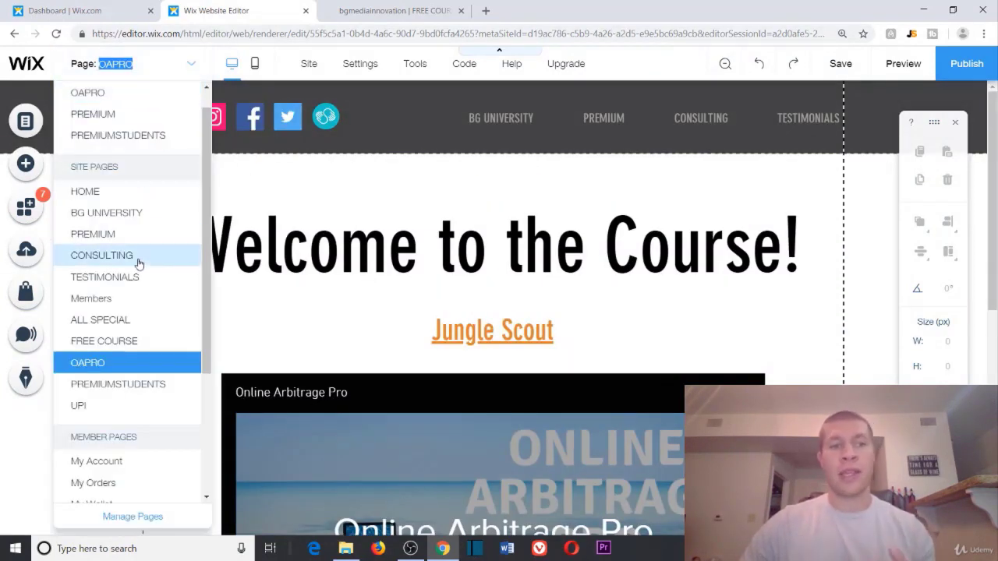
scroll(128, 176, "up", 1)
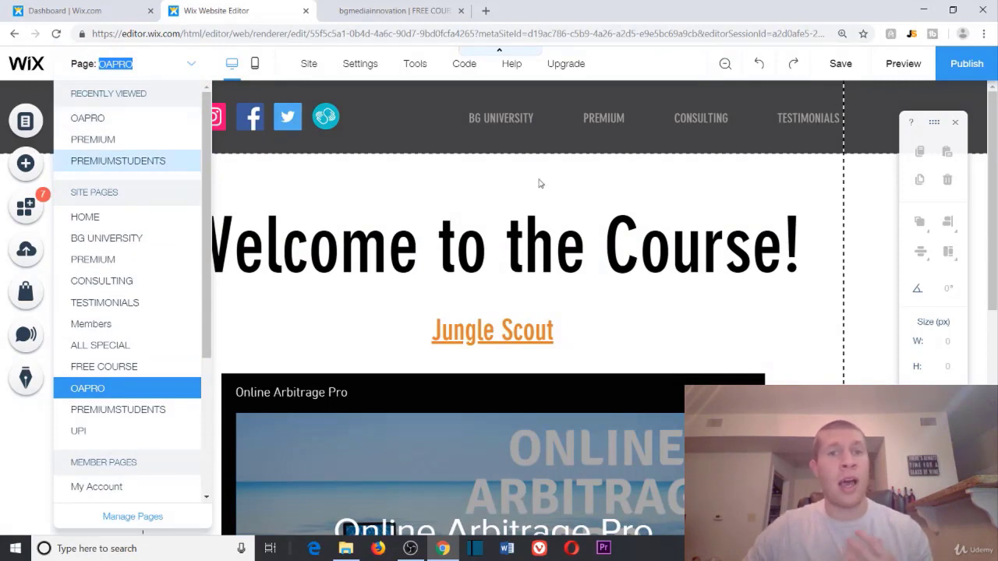
left_click(499, 177)
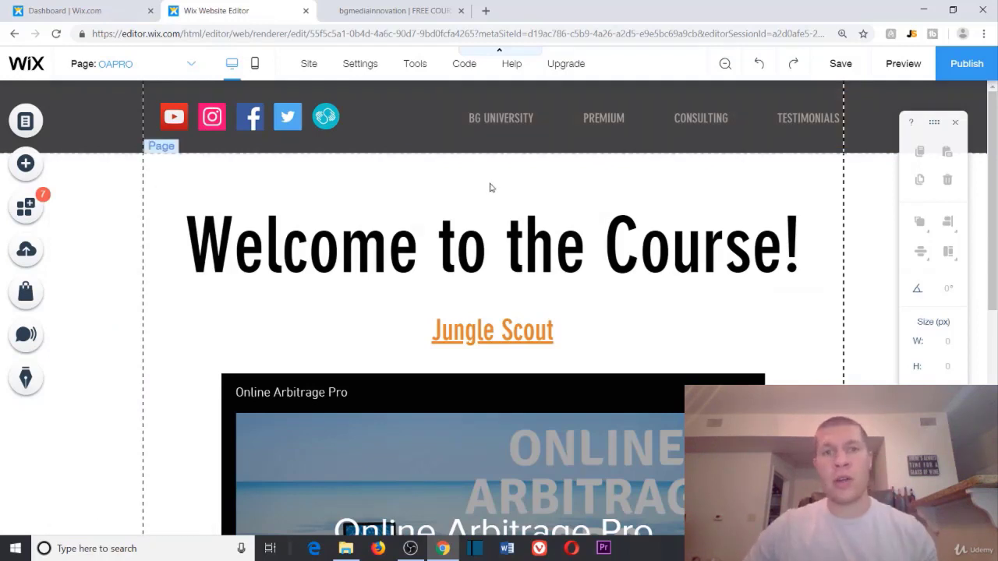
Step: Switch the editor to the HOME page from the Site Pages list
left_click(201, 63)
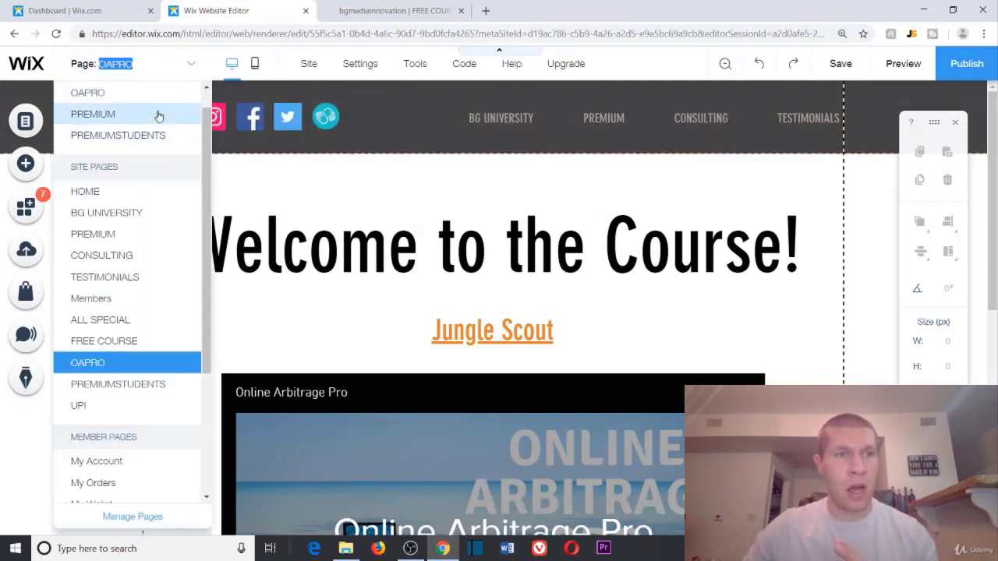
scroll(188, 170, "up", 1)
scroll(188, 169, "up", 1)
left_click(101, 219)
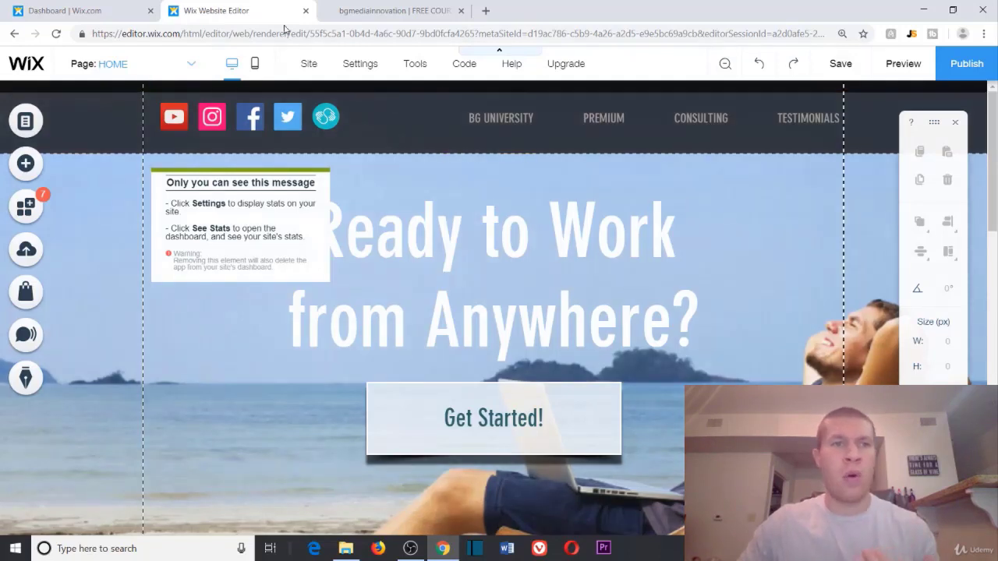
left_click(189, 64)
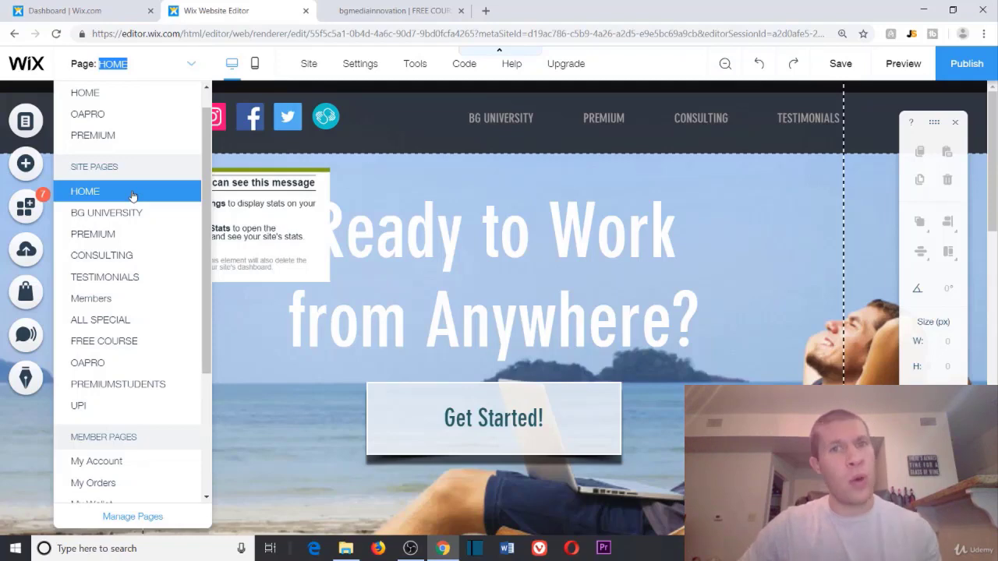
Step: Open the FREE COURSE page in the editor and compare it with the live free-course page
scroll(129, 187, "up", 1)
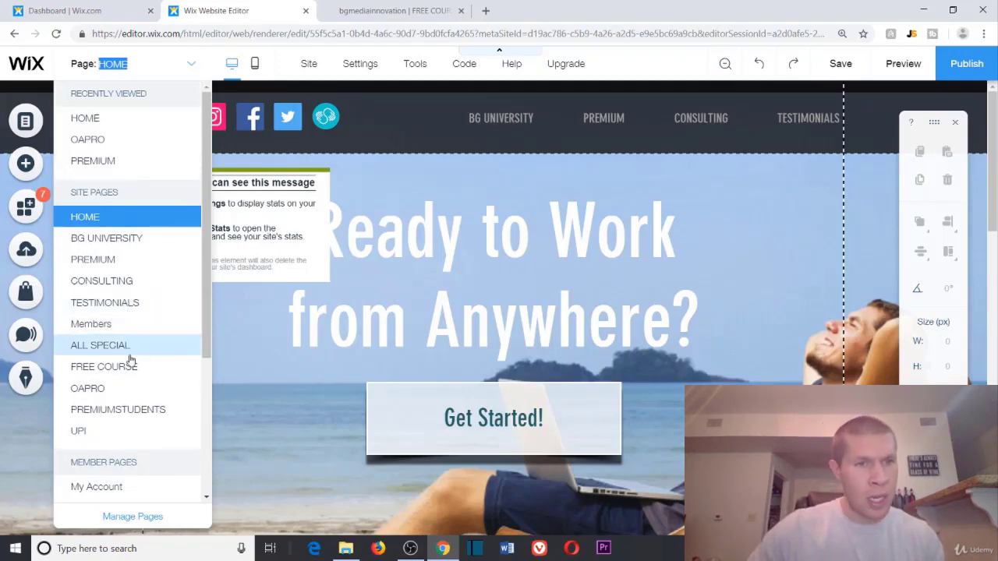
left_click(129, 370)
scroll(764, 261, "down", 1)
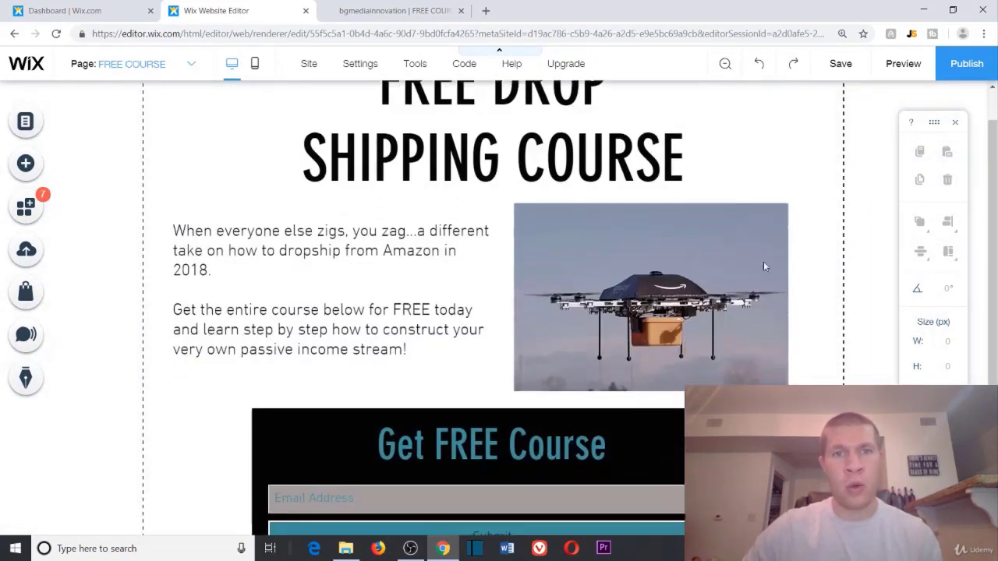
left_click(405, 10)
scroll(794, 196, "up", 2)
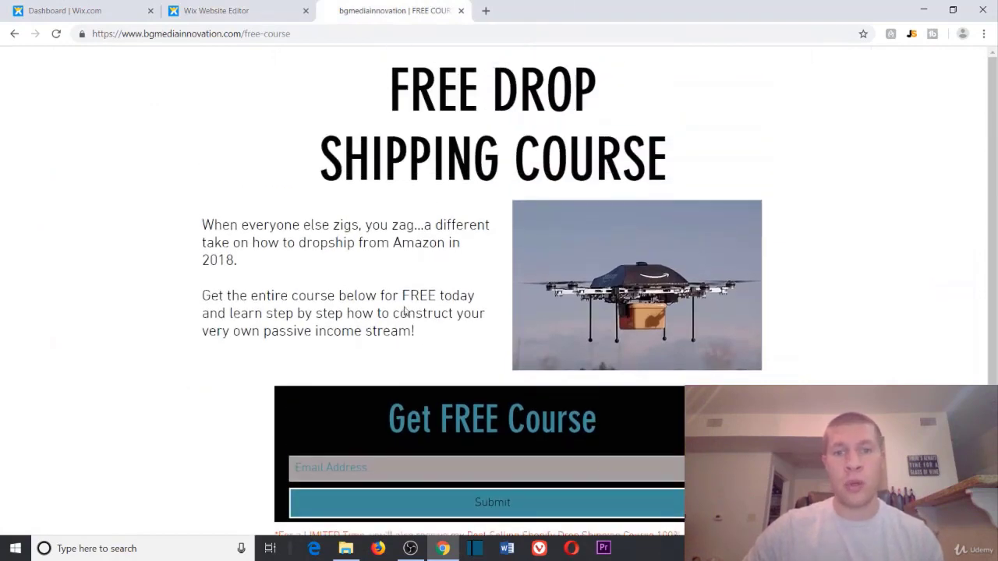
left_click_drag(447, 135, 627, 289)
left_click(628, 289)
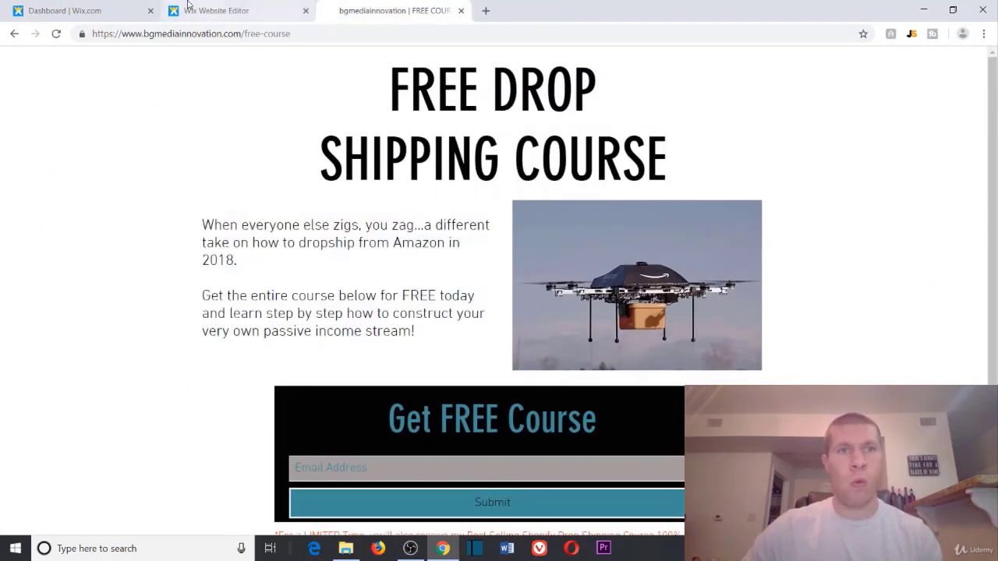
Step: Back in the editor, review the FREE COURSE page and select the Get FREE Course subscribe form
left_click(226, 10)
scroll(426, 267, "up", 2)
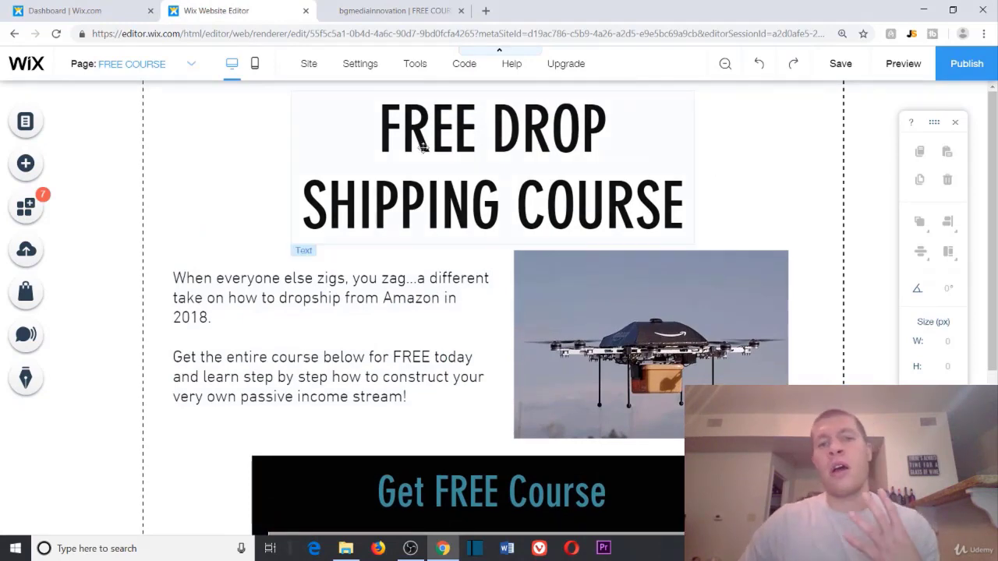
scroll(357, 171, "down", 4)
scroll(359, 168, "up", 4)
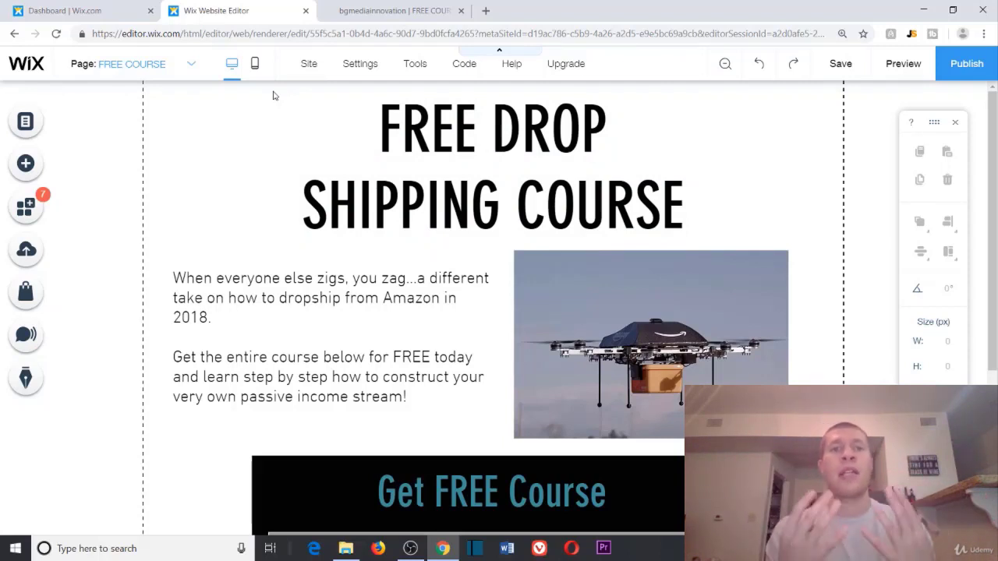
scroll(444, 230, "down", 3)
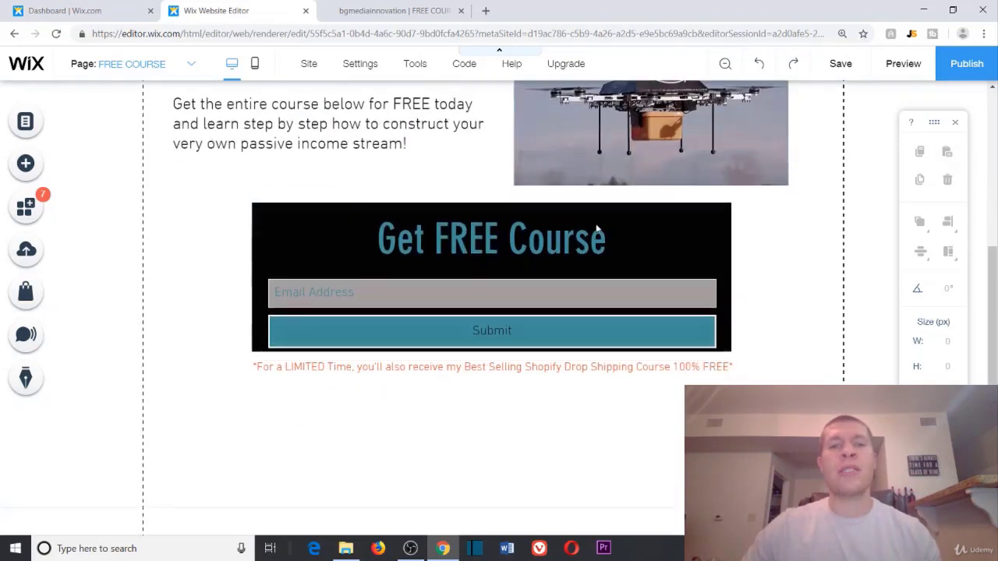
scroll(444, 231, "up", 3)
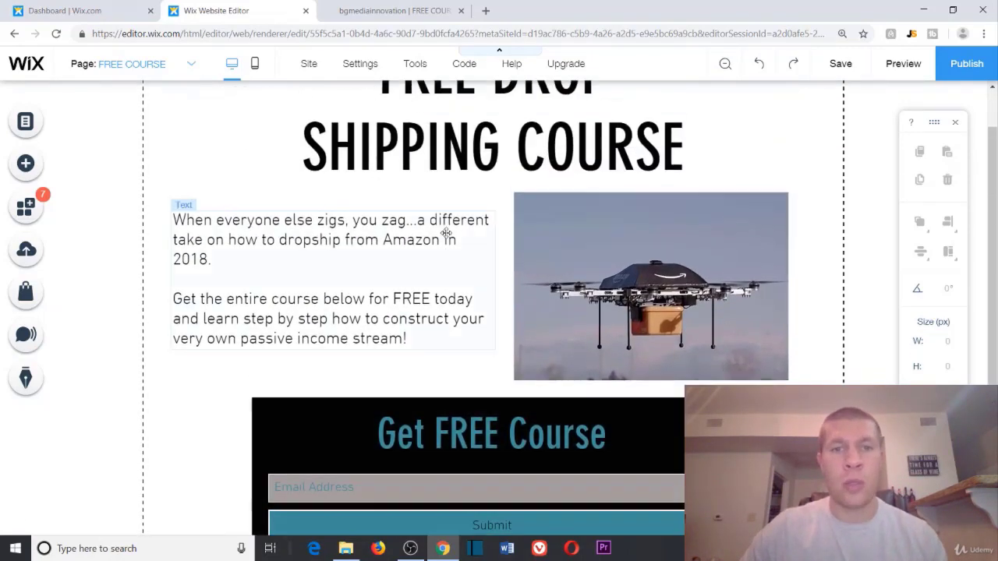
scroll(413, 318, "down", 2)
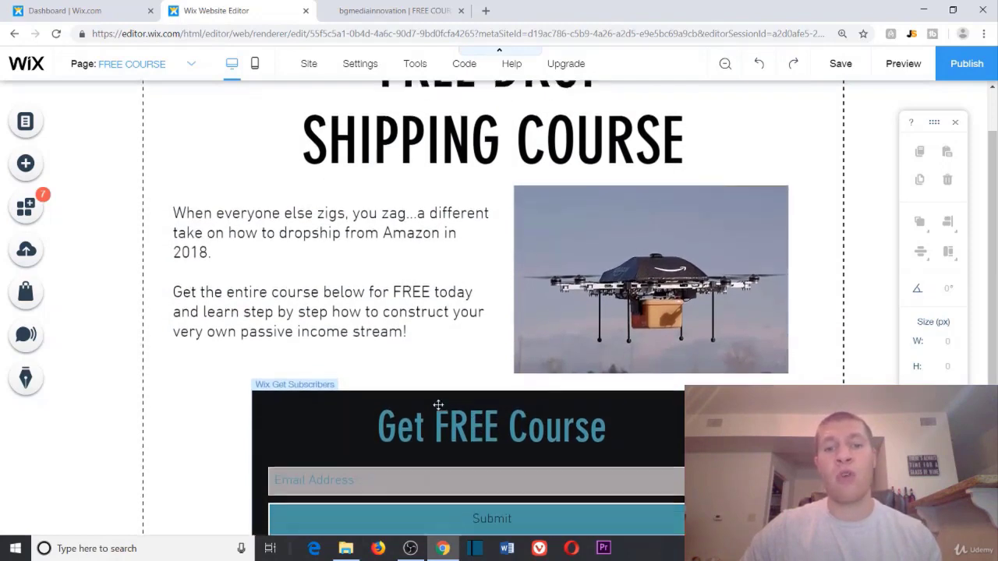
left_click(436, 286)
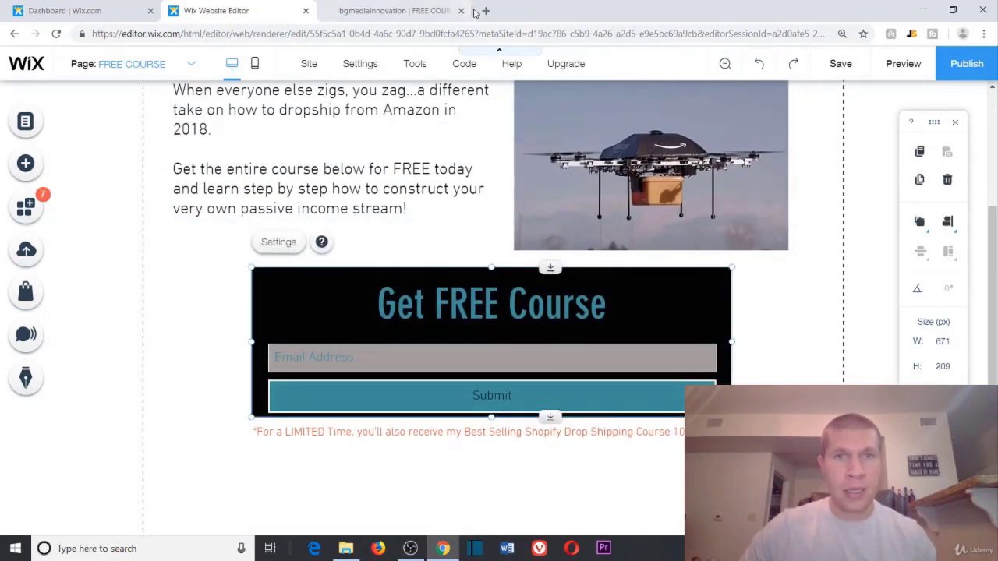
left_click(188, 69)
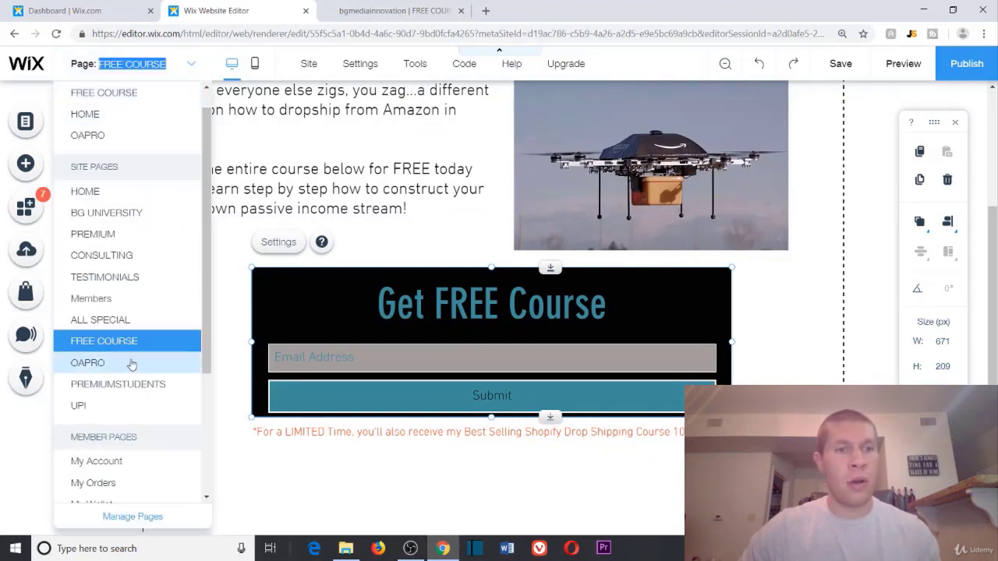
Step: Create a blank page named 'Test Page' through Manage Pages and close the pages panel
left_click(132, 517)
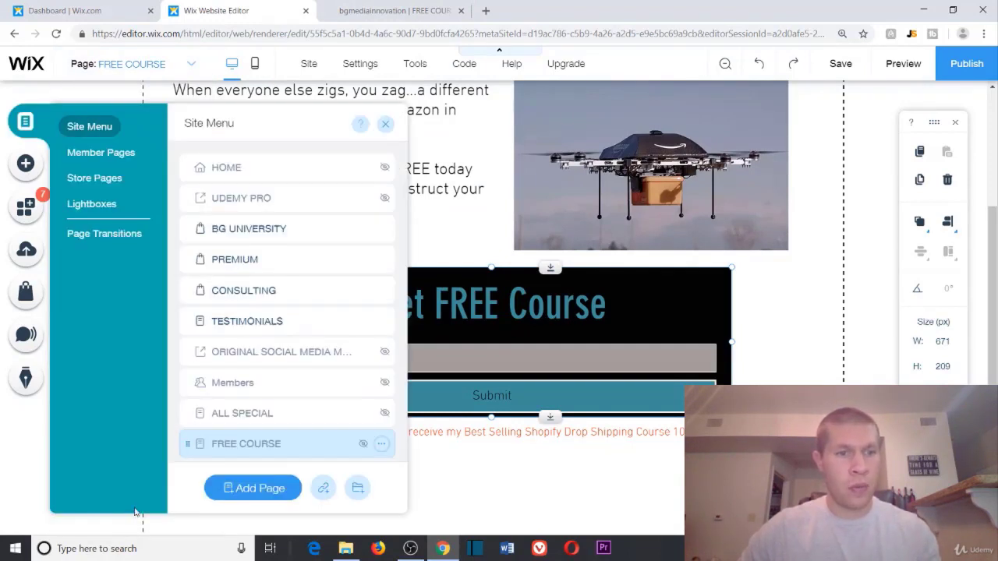
left_click(263, 491)
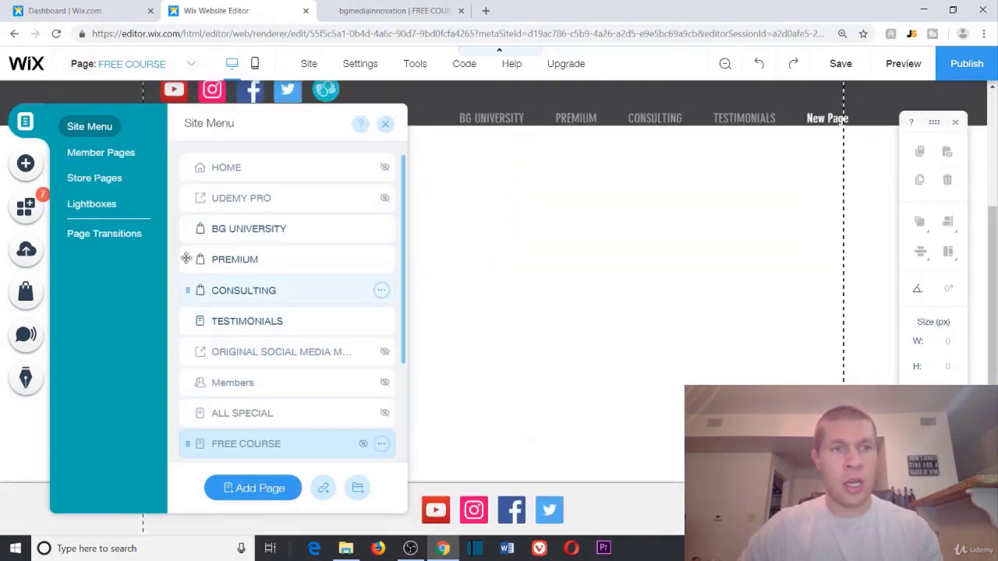
type("T")
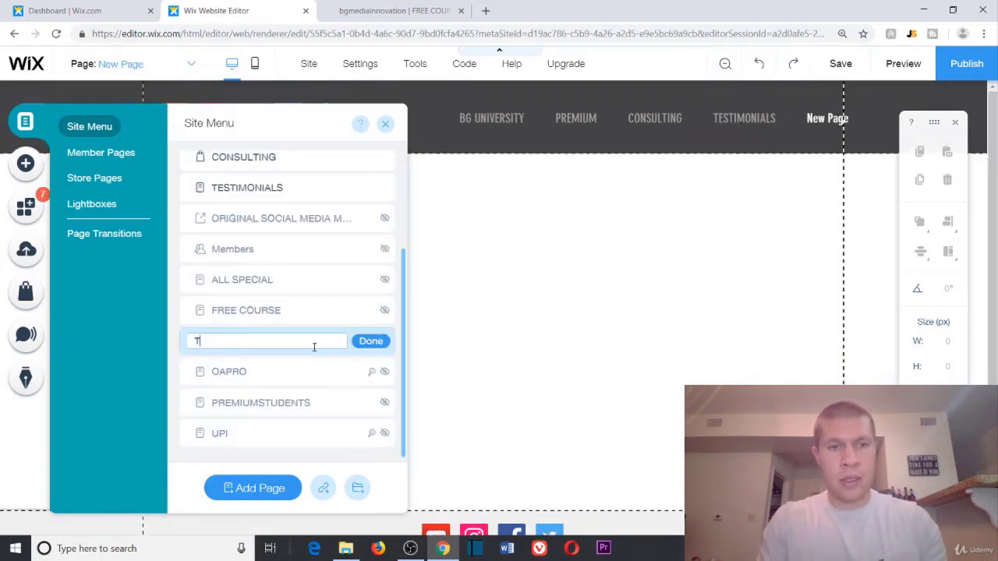
type("est Page")
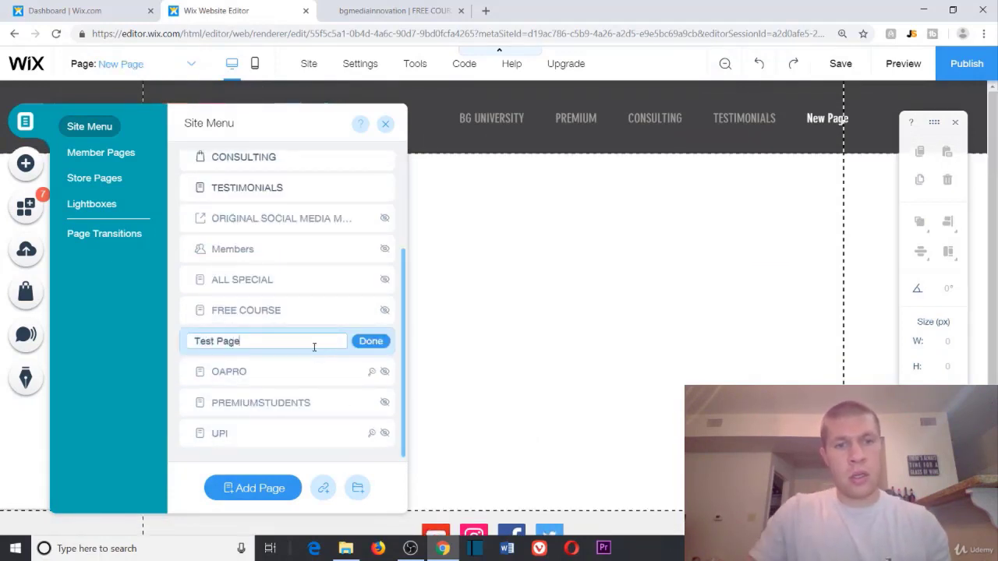
left_click(367, 341)
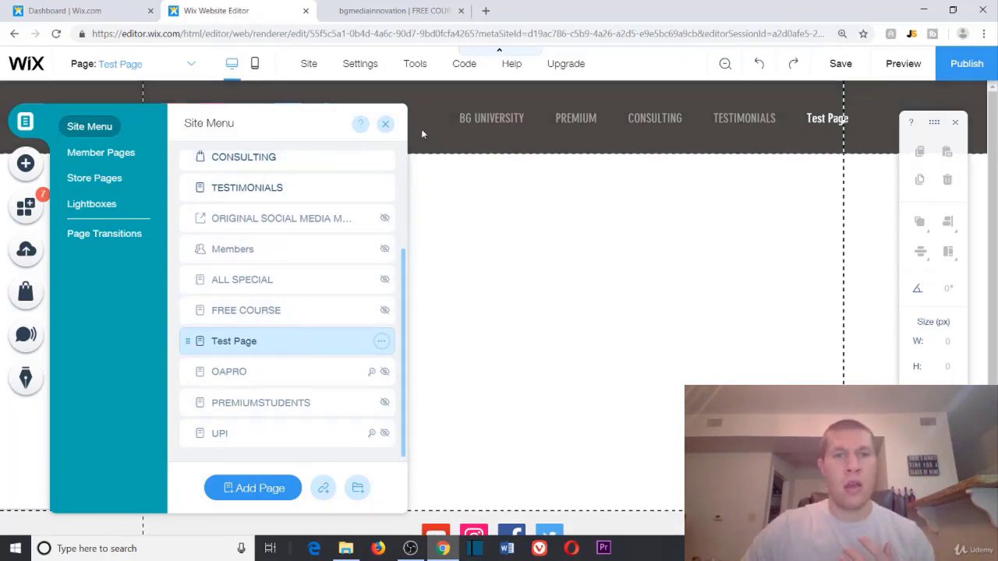
left_click(386, 123)
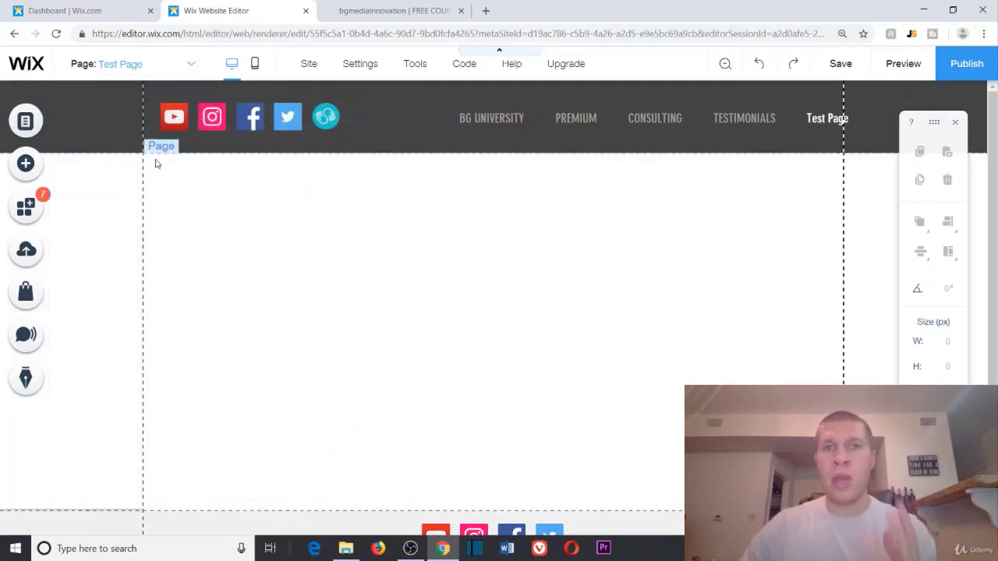
Step: Add the 'Join our mailing list' form from Contact elements, enlarge it to 609×198 and move it lower
left_click(31, 167)
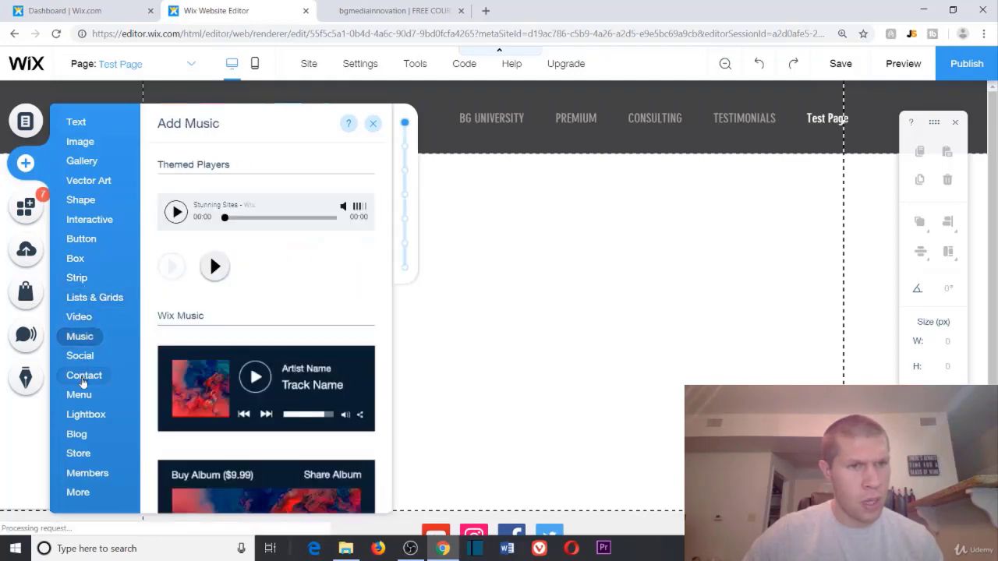
left_click(92, 377)
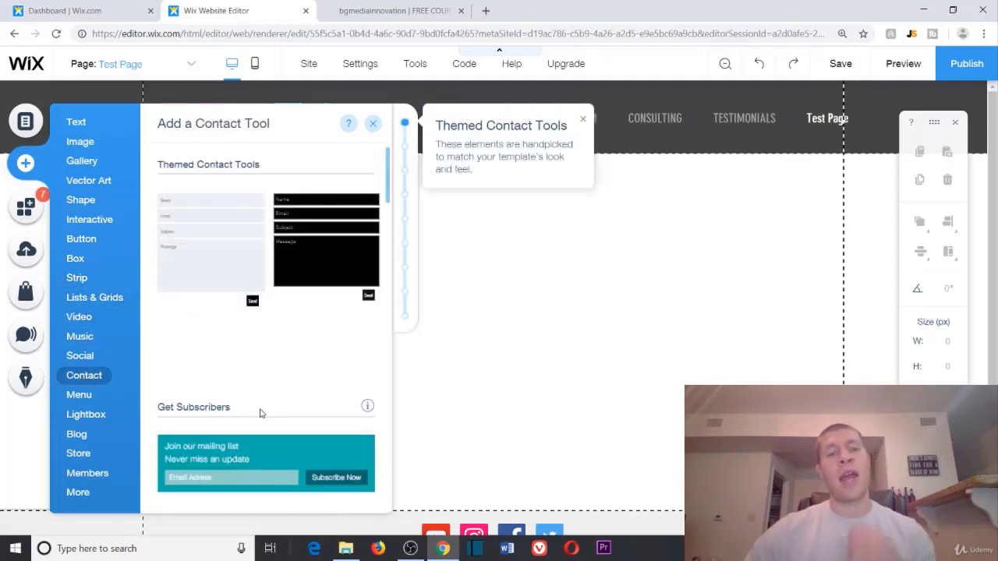
scroll(258, 410, "down", 1)
scroll(280, 414, "down", 2)
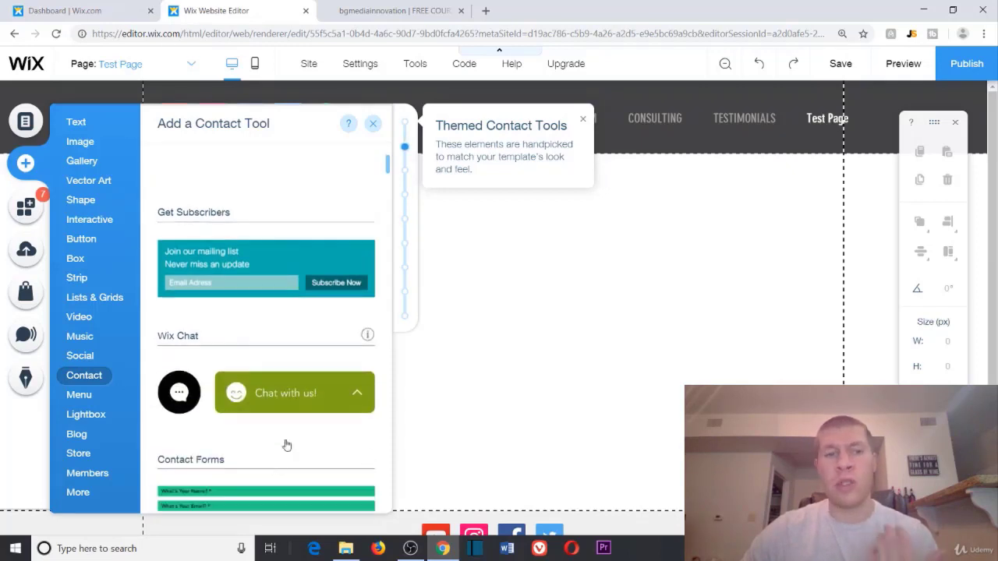
scroll(258, 428, "up", 2)
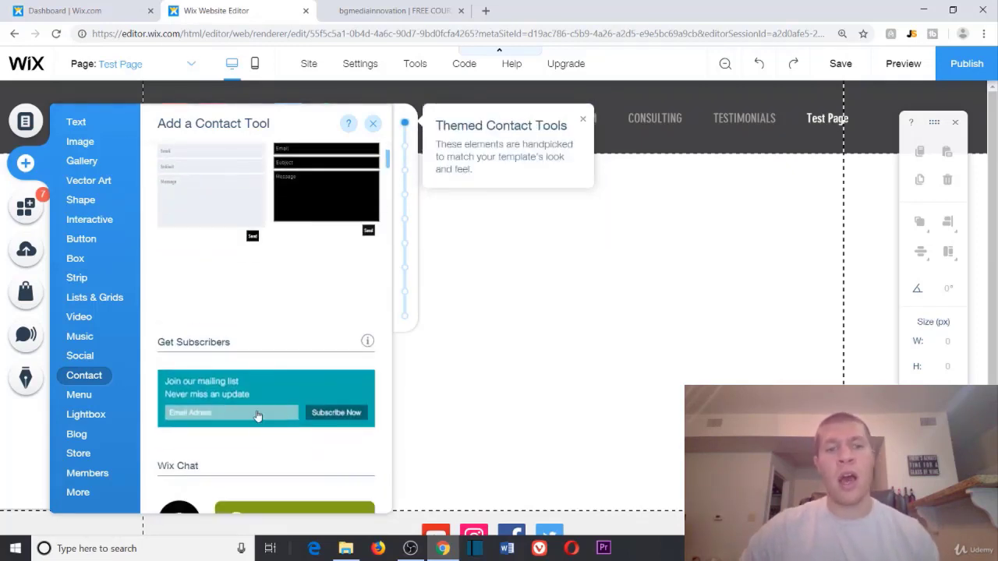
left_click(260, 414)
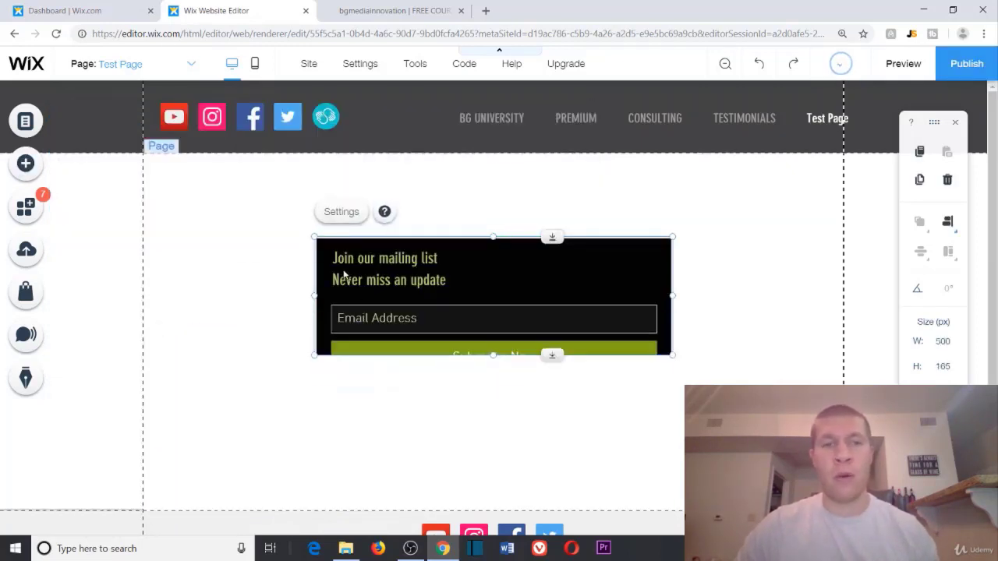
left_click_drag(306, 225, 235, 162)
left_click_drag(425, 265, 461, 413)
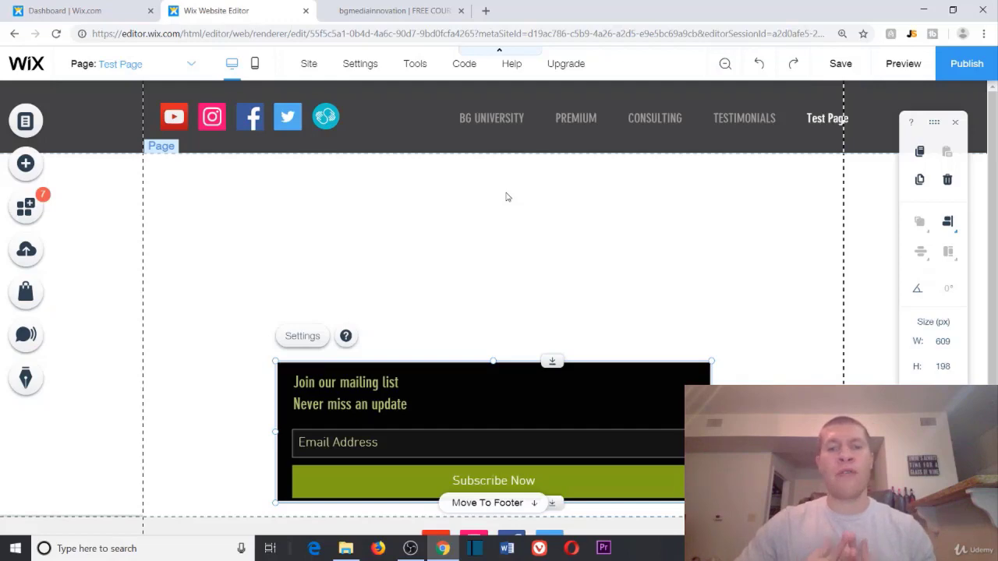
left_click(43, 163)
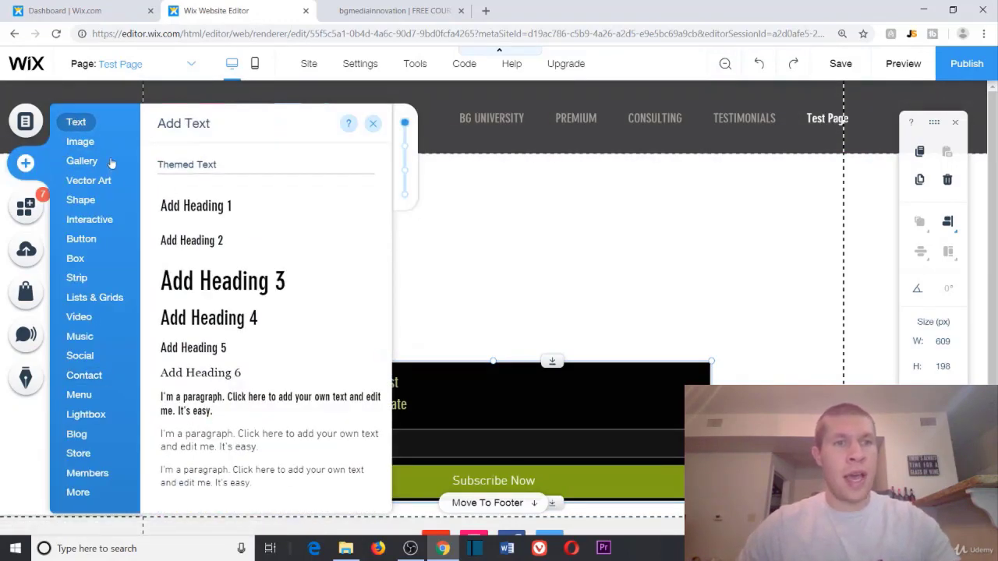
Step: Add a 'FREE Tips' heading, colour it black and centre-align it
left_click(202, 290)
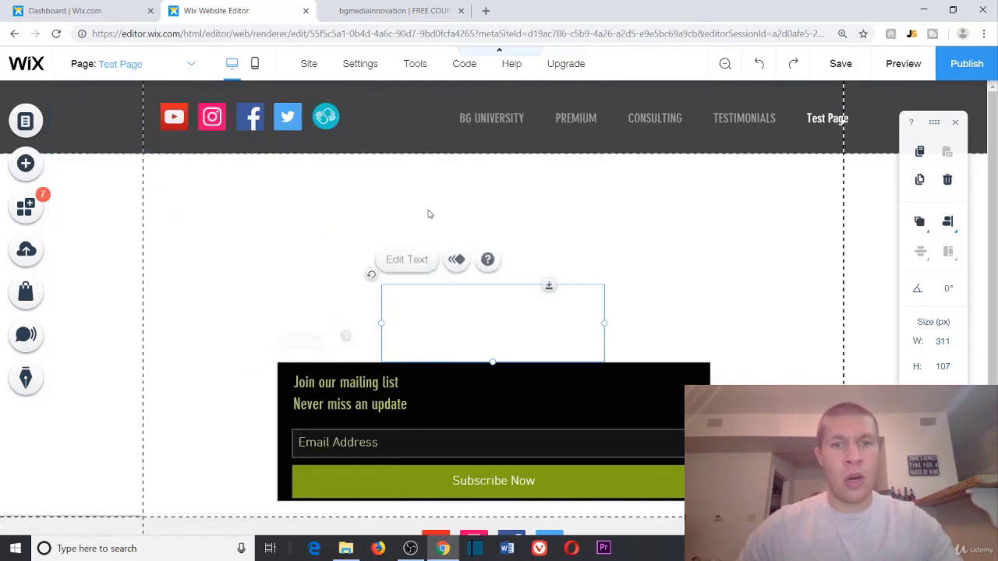
double_click(447, 312)
left_click(443, 320)
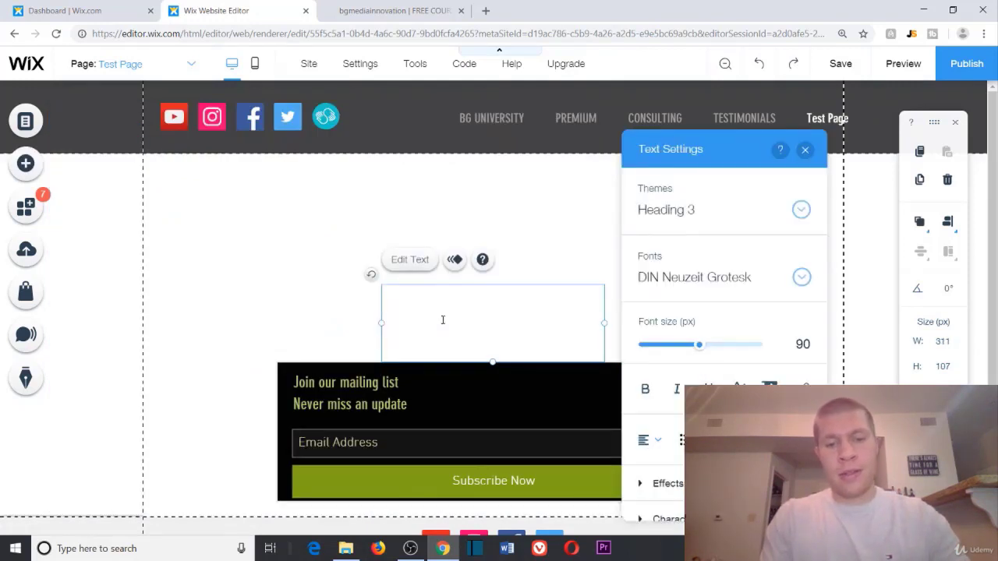
left_click_drag(391, 319, 610, 318)
left_click(738, 386)
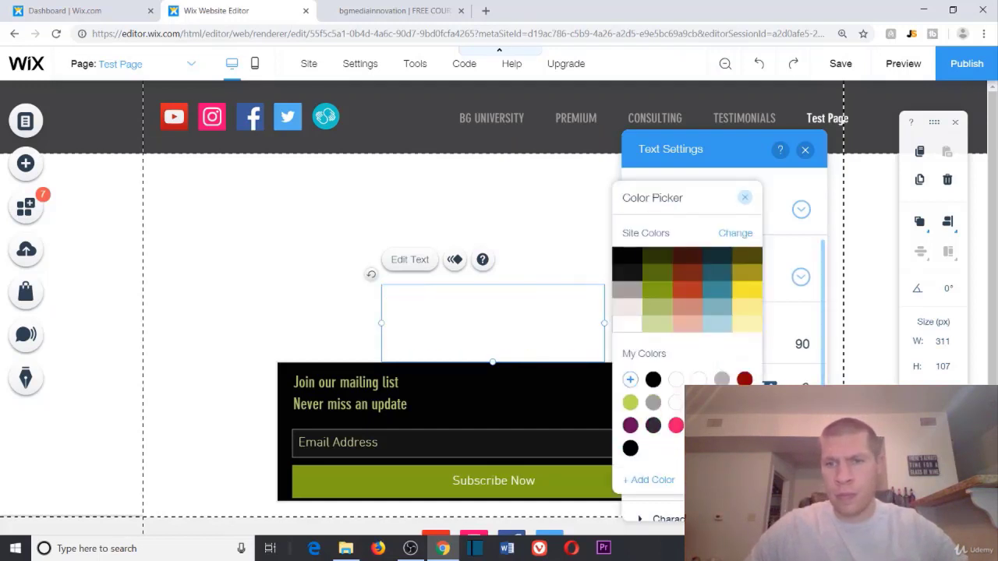
left_click(654, 380)
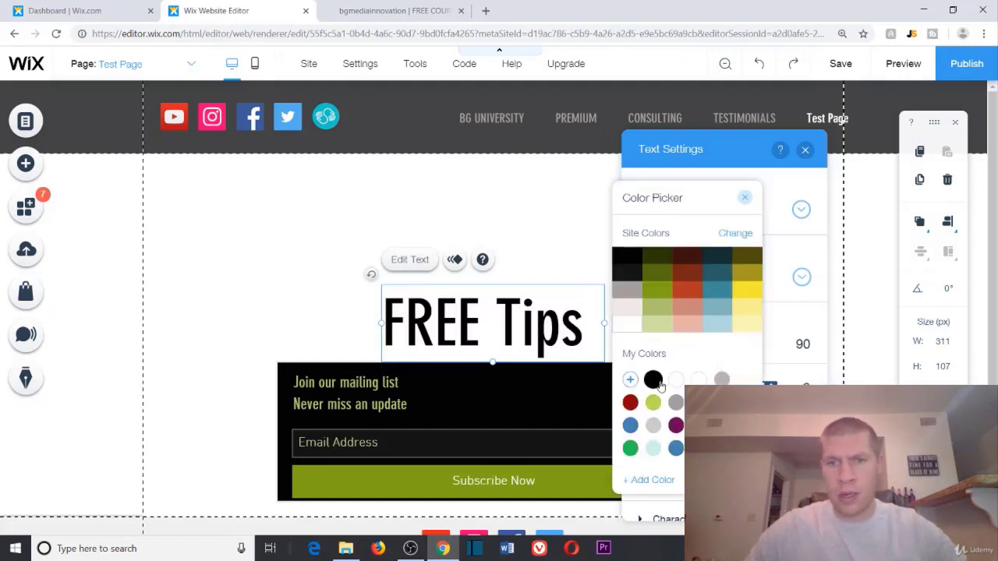
left_click(551, 245)
left_click(653, 441)
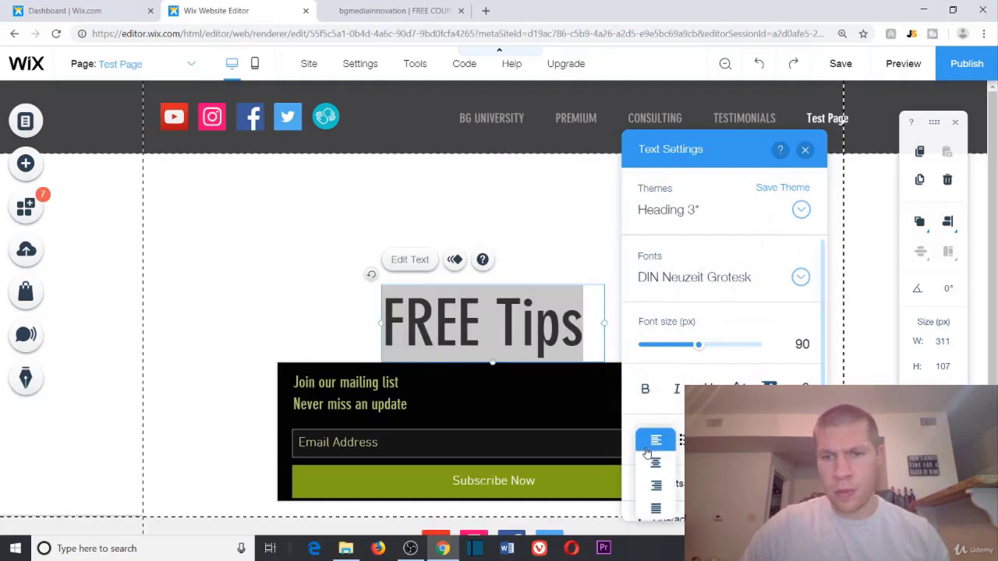
left_click(653, 466)
Step: Move the FREE Tips heading above the form and enlarge it to 101 px font size
left_click(521, 258)
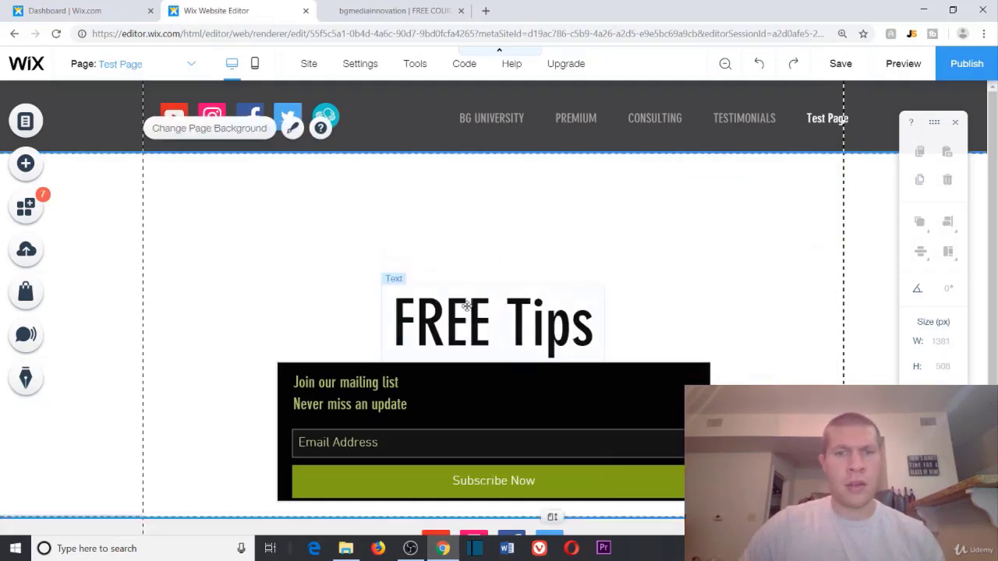
left_click_drag(472, 307, 468, 224)
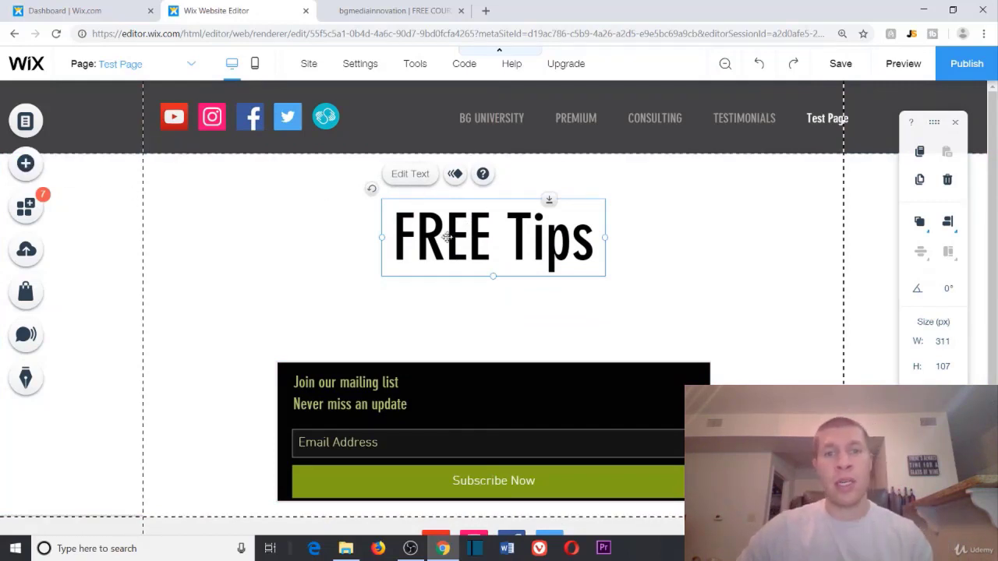
right_click(591, 233)
left_click(547, 242)
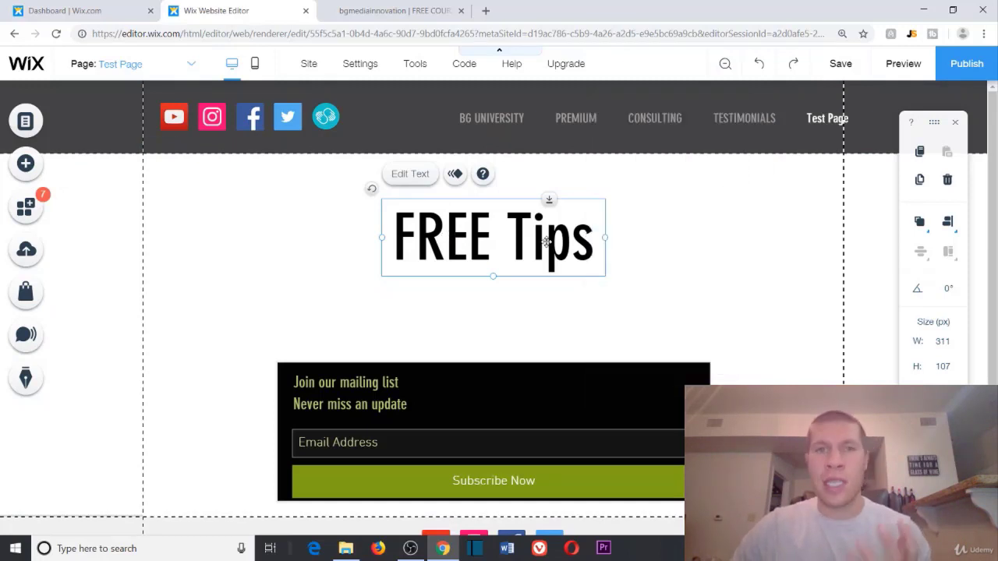
double_click(546, 242)
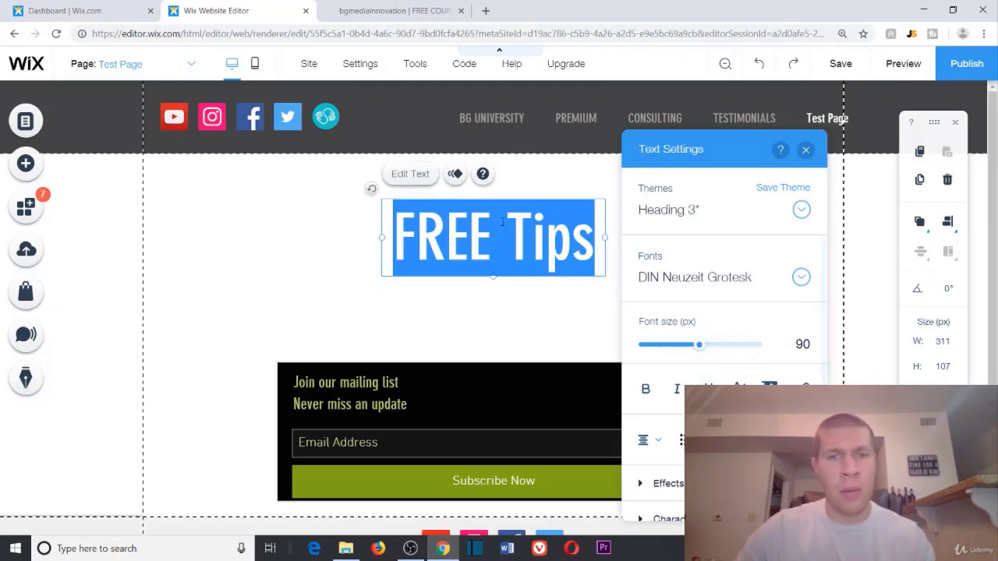
mouse_move(700, 345)
left_mouse_down()
mouse_move(670, 345)
mouse_move(708, 346)
left_mouse_up()
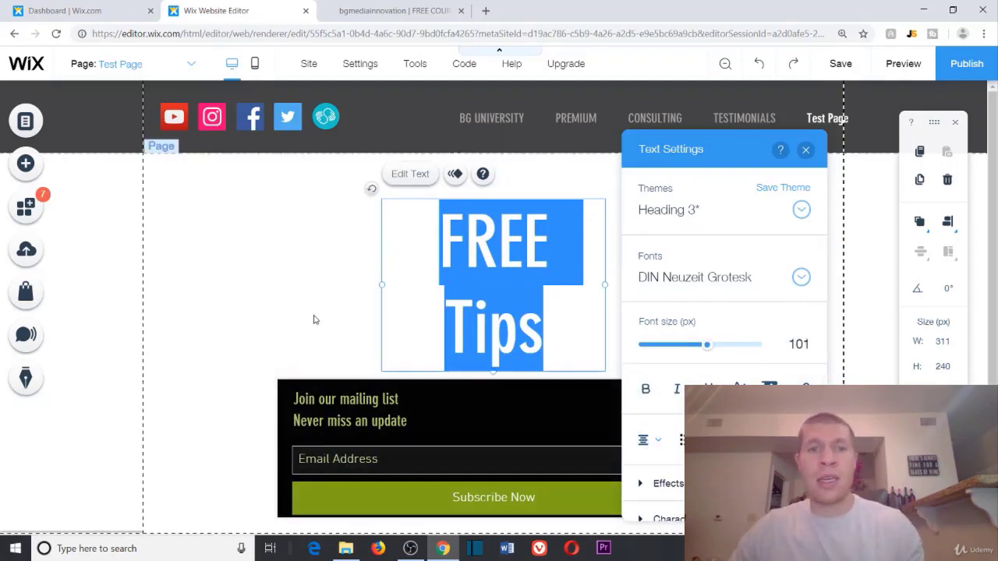
left_click(296, 296)
left_click_drag(511, 246, 512, 228)
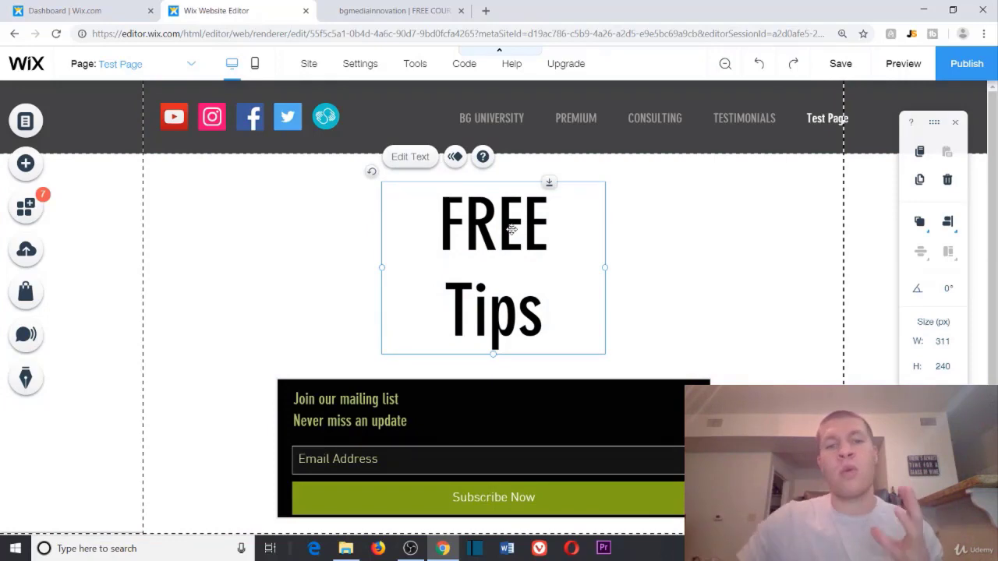
Step: Open the signup form's Manage Form settings and enter the notification email address
scroll(527, 232, "down", 1)
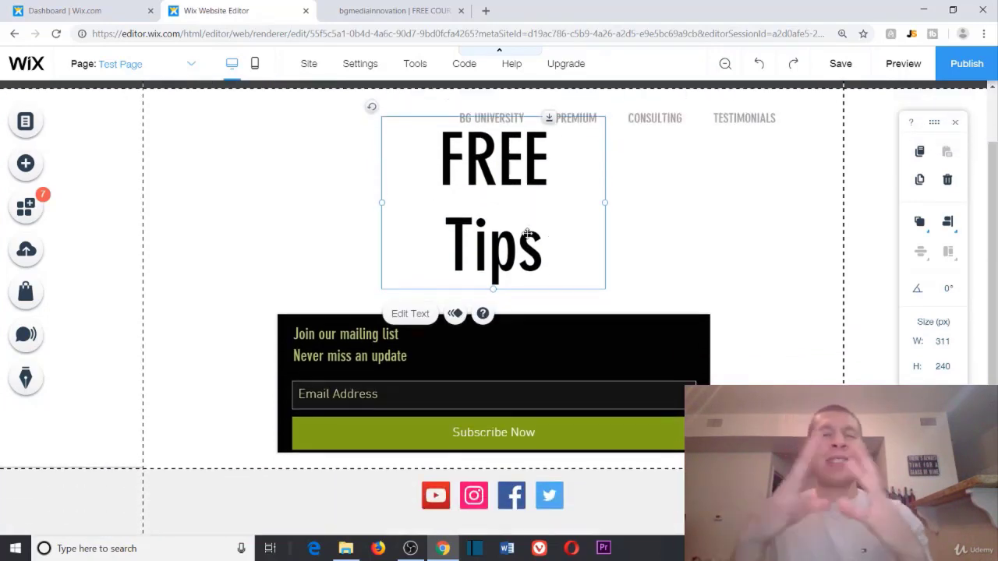
left_click(494, 359)
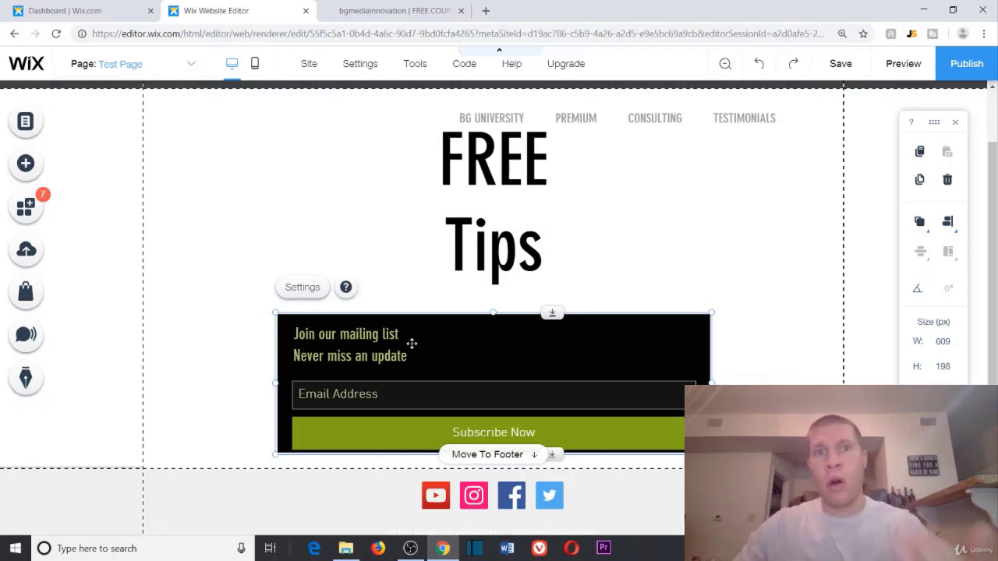
left_click(302, 289)
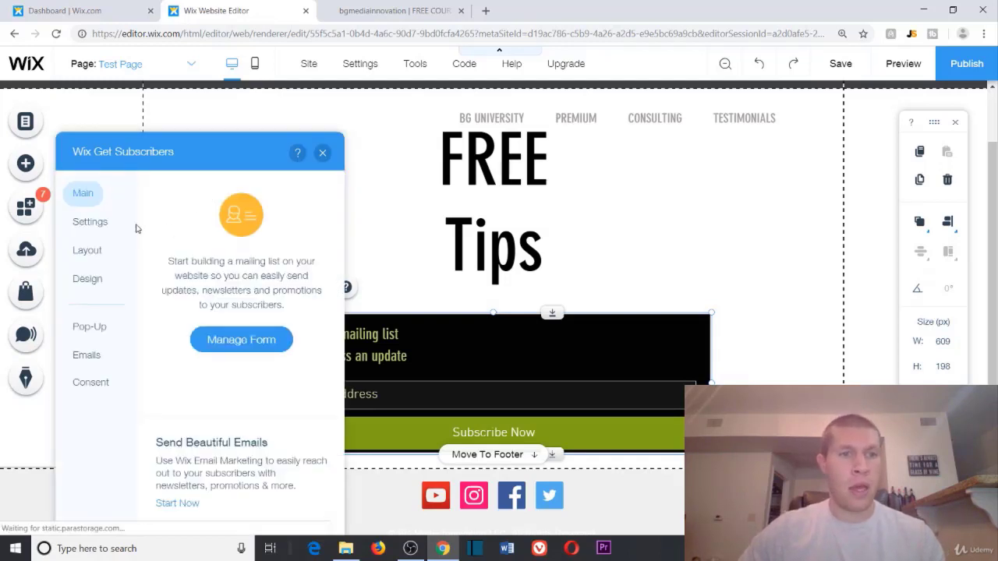
left_click(232, 341)
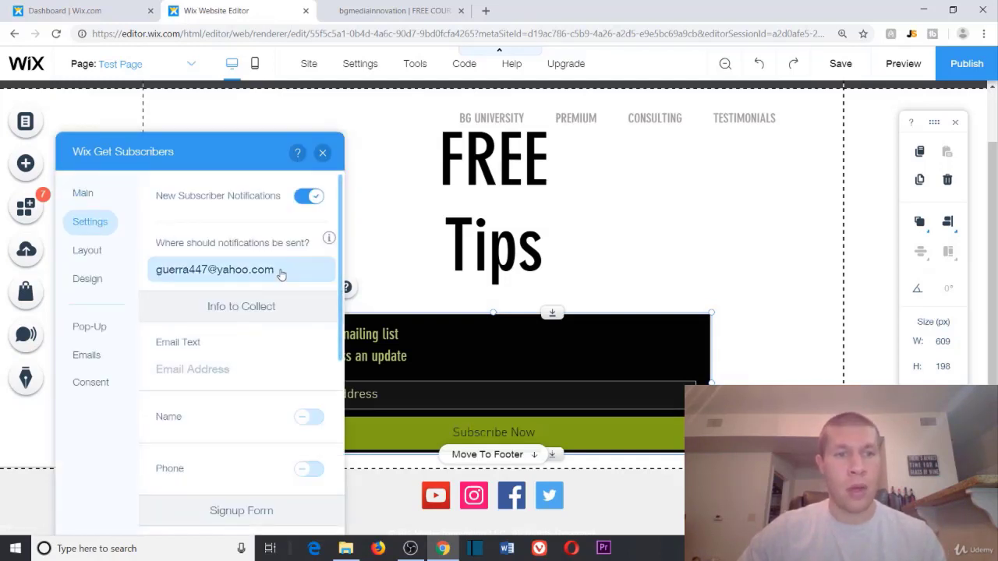
left_click(279, 273)
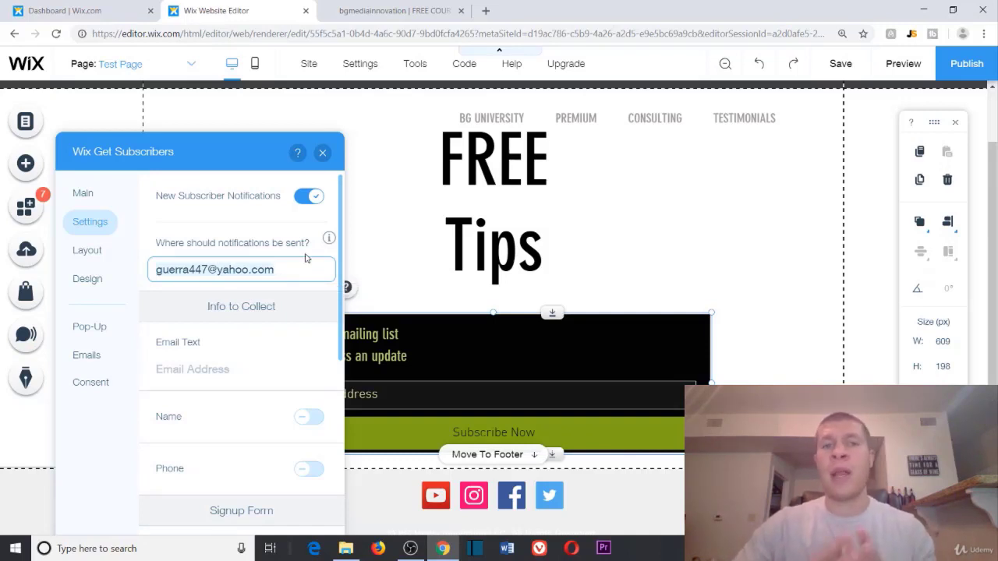
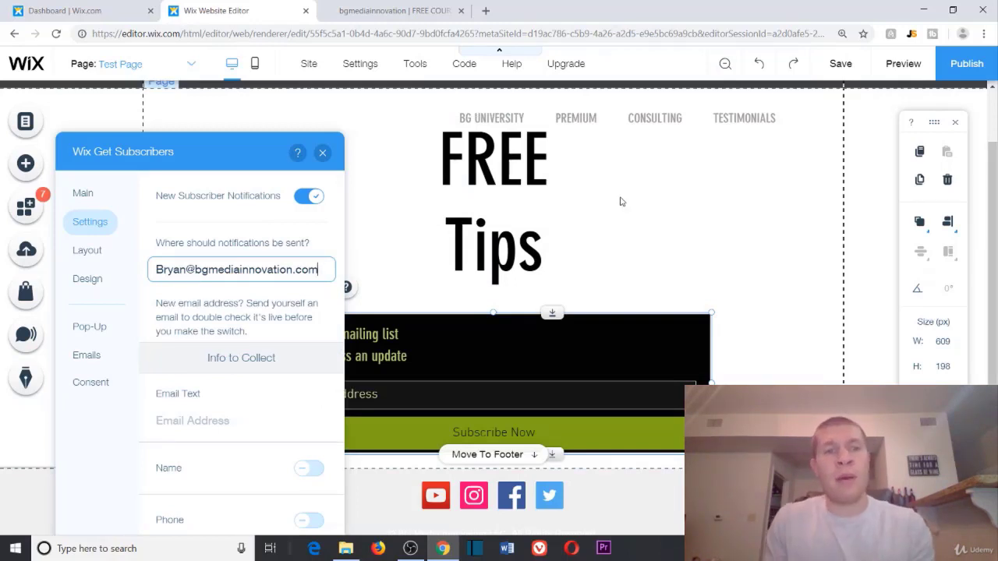
Step: Turn off New Subscriber Notifications for the form
scroll(646, 190, "up", 2)
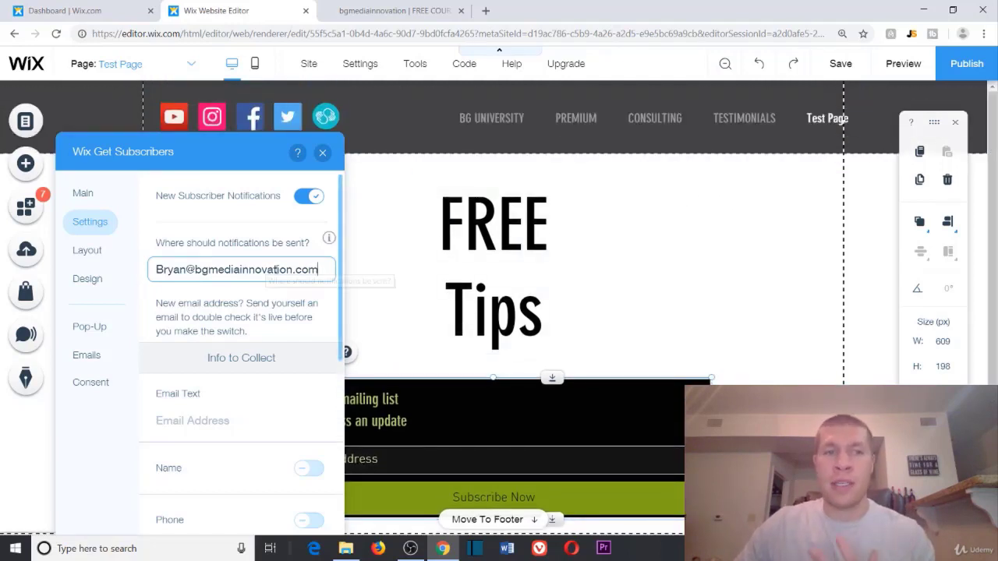
left_click(304, 199)
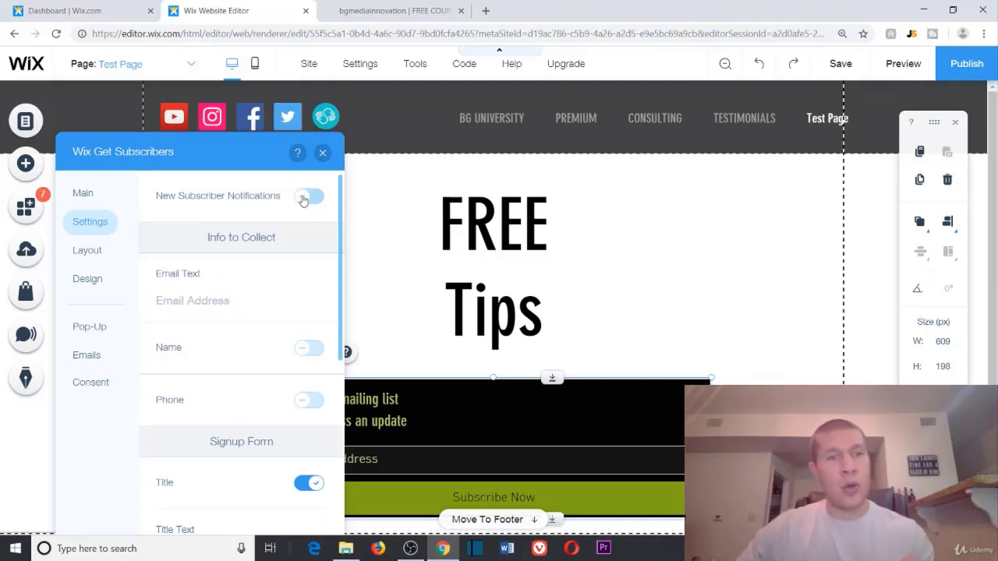
left_click(304, 199)
left_click(304, 199)
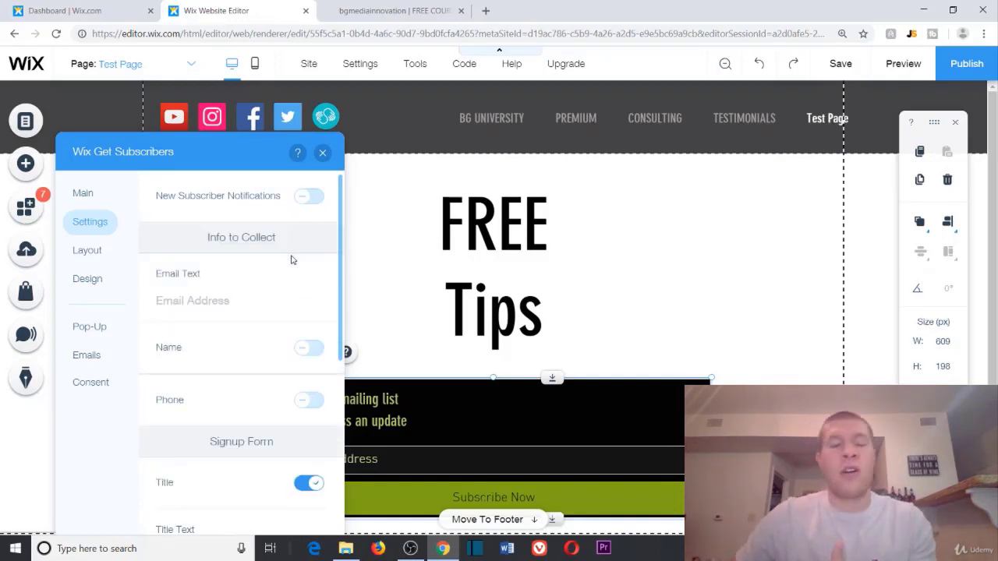
Step: Try the Name and Phone field toggles and leave both switched off
scroll(274, 267, "down", 1)
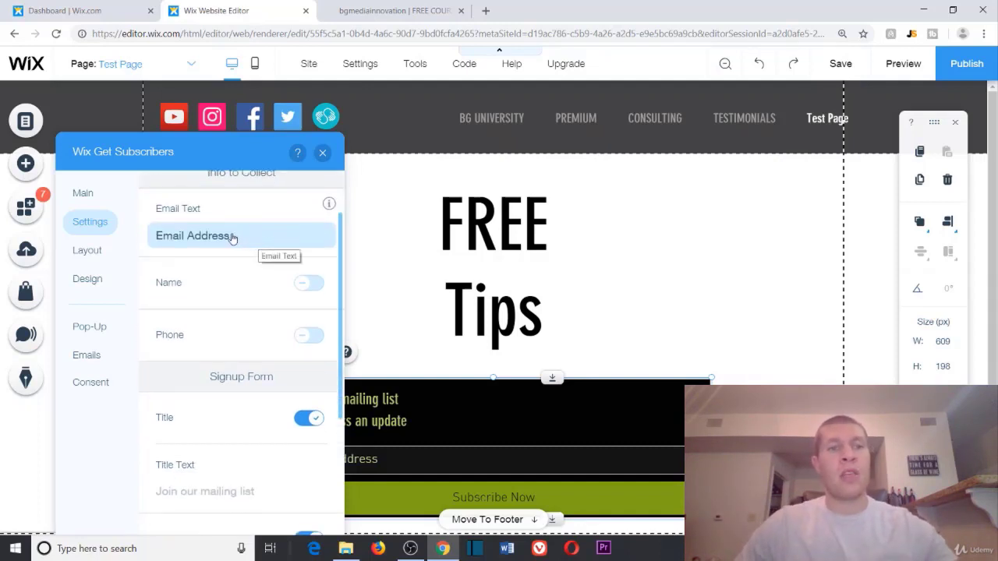
mouse_move(329, 207)
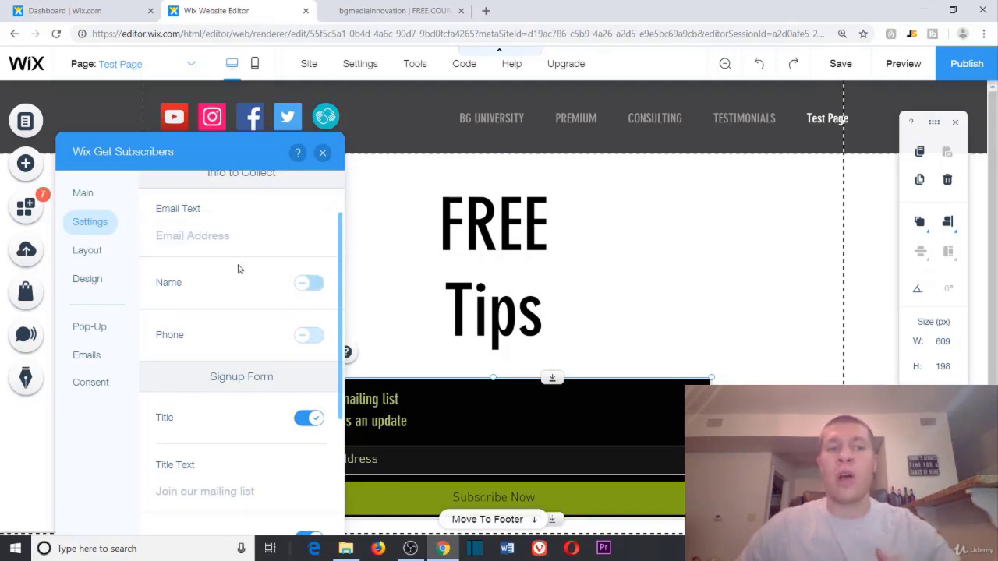
left_click(308, 285)
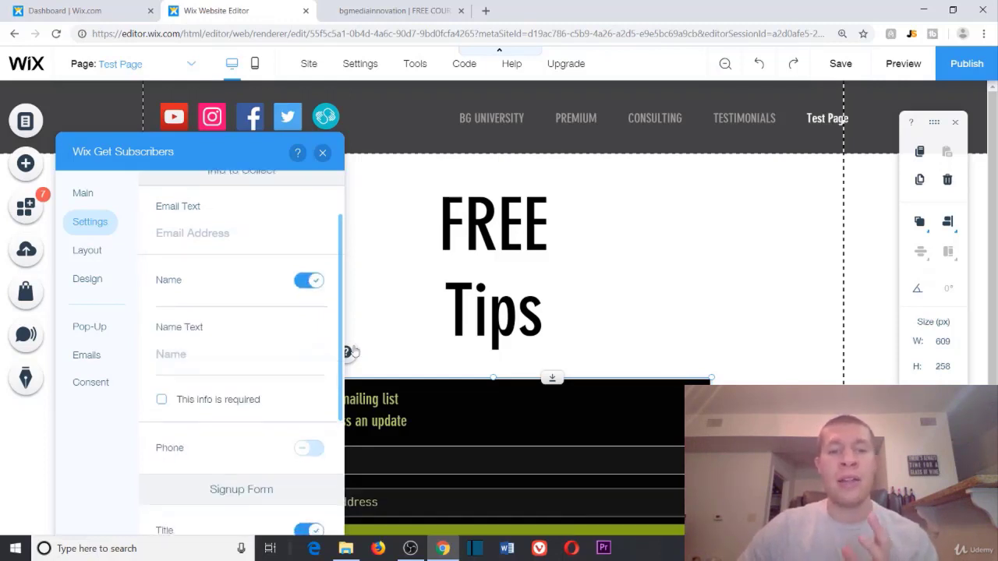
scroll(315, 290, "down", 1)
left_click_drag(252, 154, 830, 108)
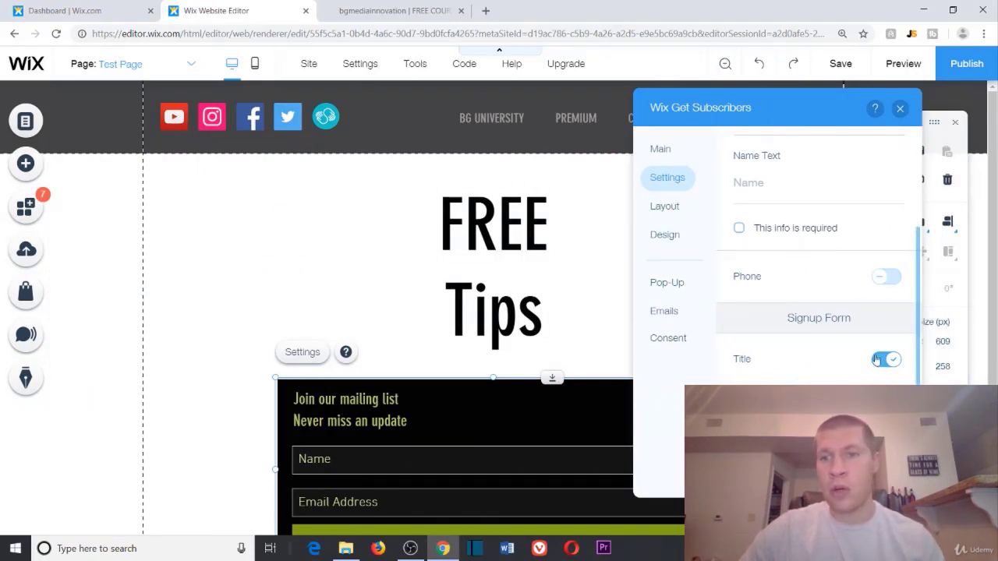
scroll(867, 258, "up", 2)
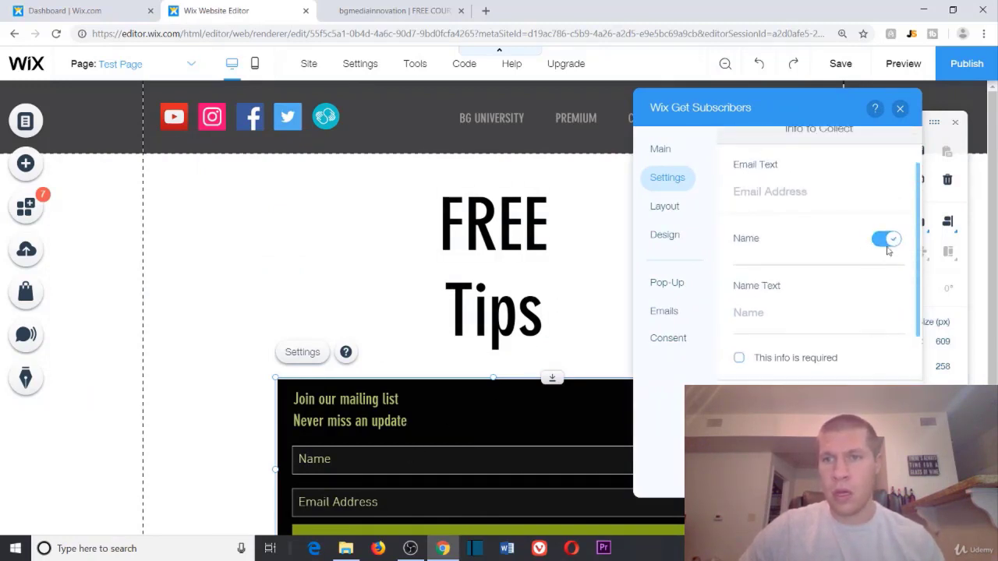
left_click(885, 243)
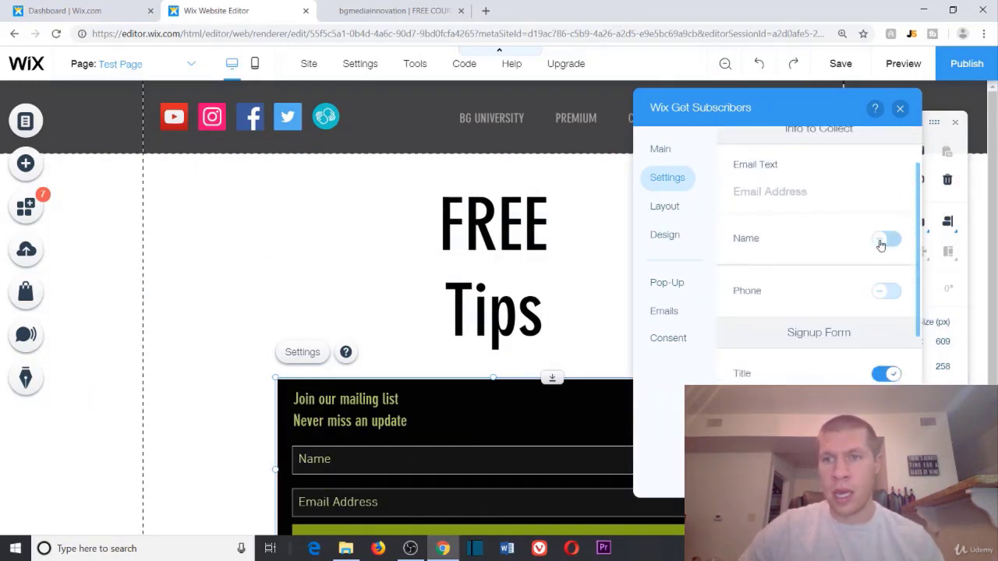
left_click(886, 292)
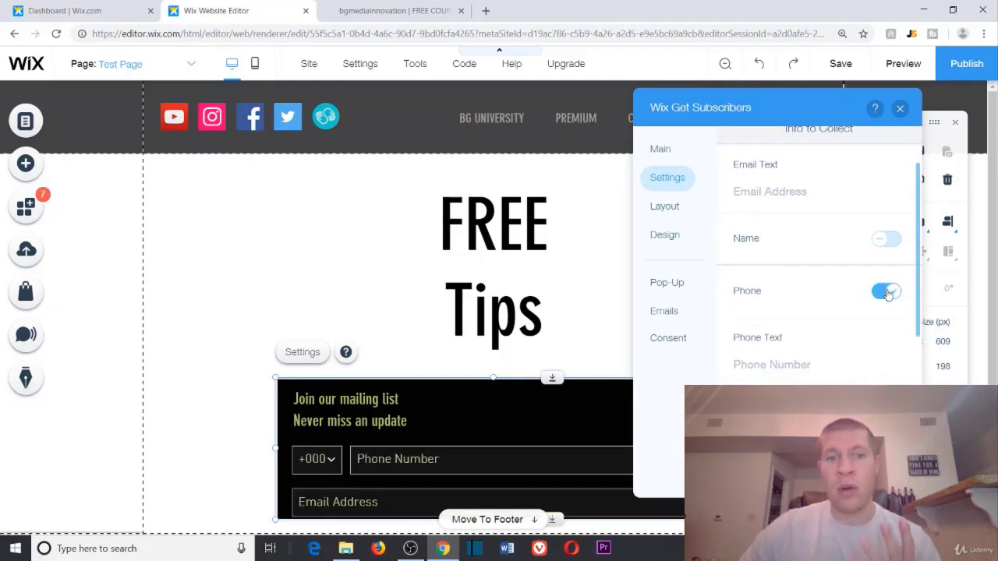
left_click(886, 291)
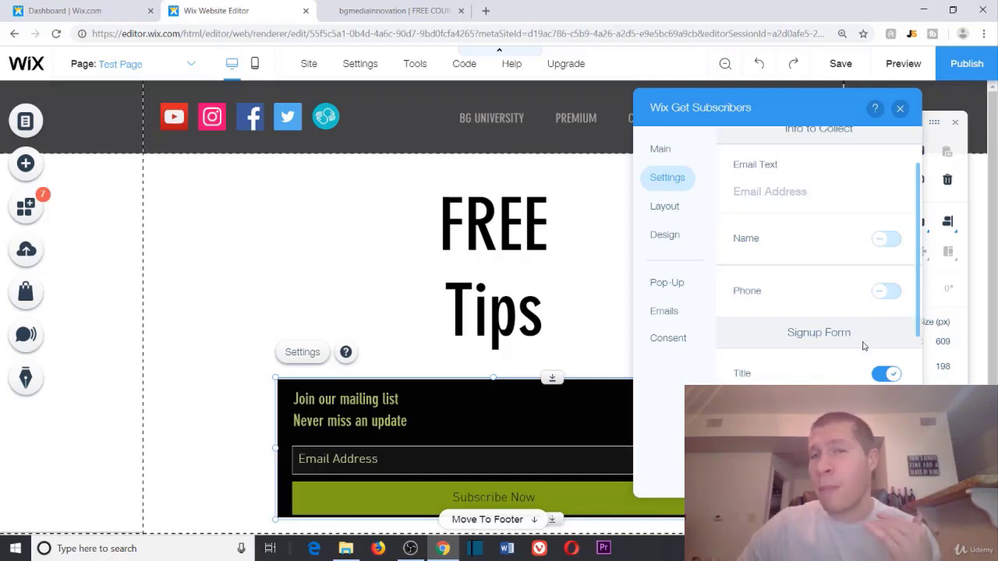
scroll(868, 378, "down", 1)
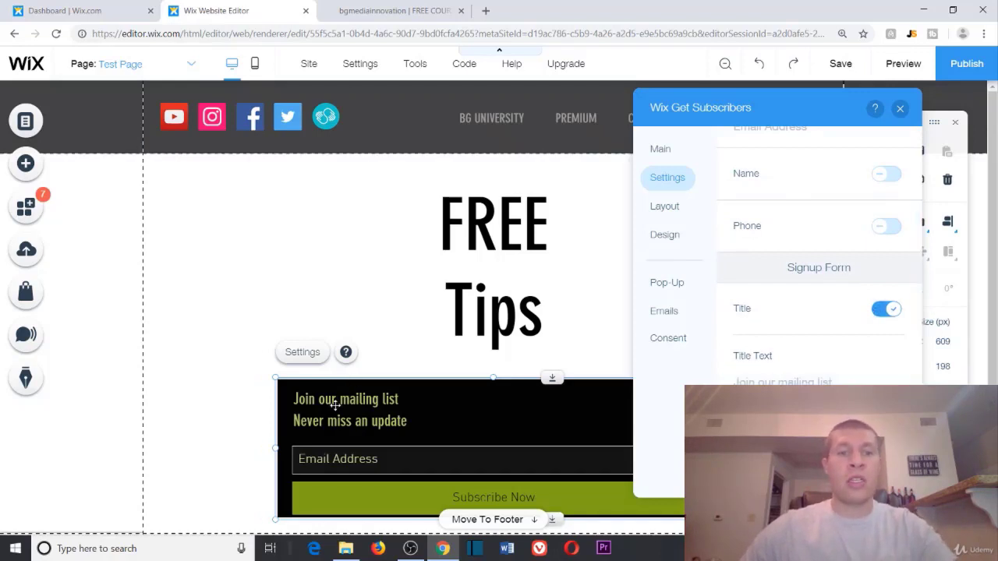
Step: Change the form's title text to 'Free Drop Shipping Course'
left_click(846, 382)
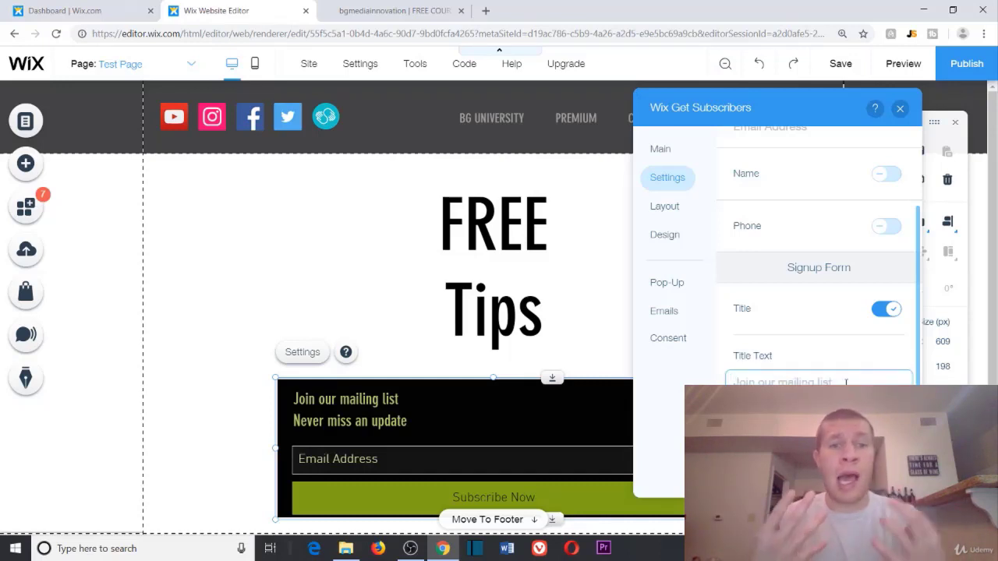
type("FRee\\")
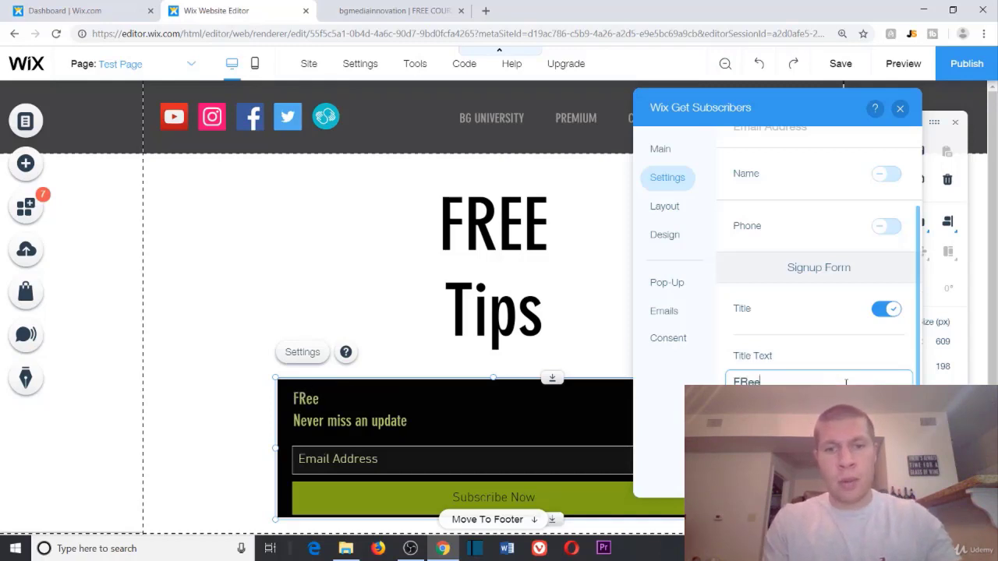
key("BackSpace")
key("BackSpace")
key("BackSpace")
type("re")
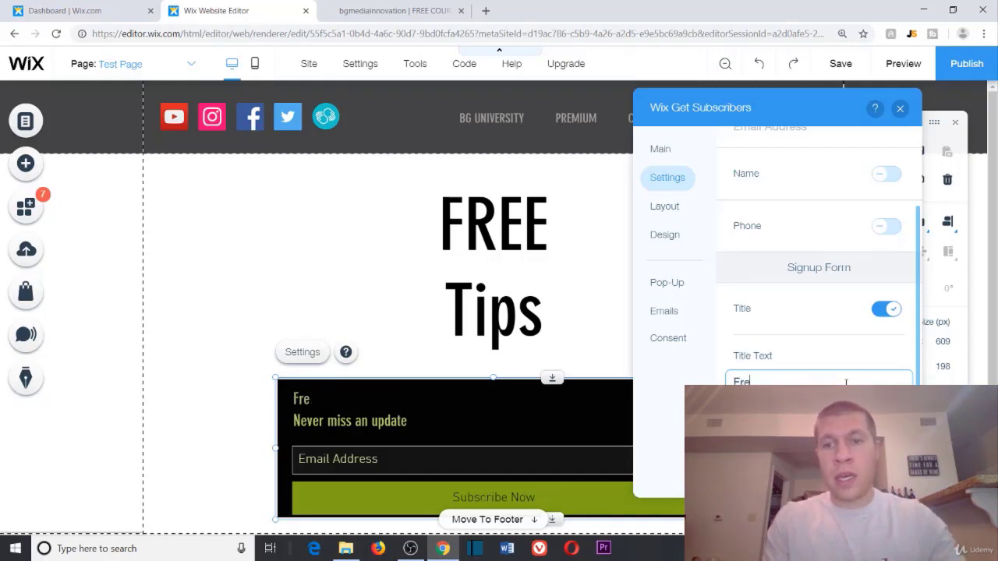
type("e Drop Shipping COurse")
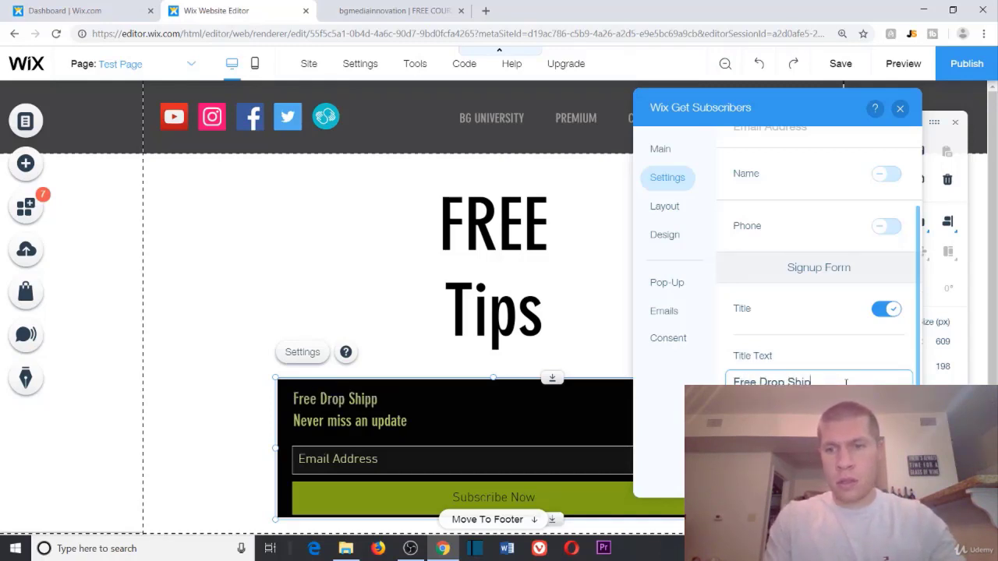
key("BackSpace")
key("BackSpace")
key("BackSpace")
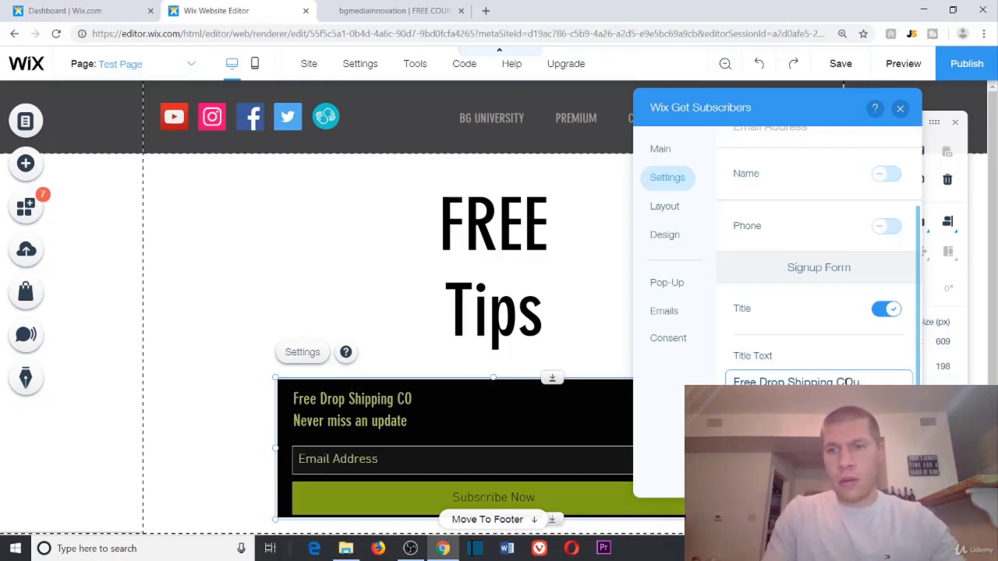
type("ourse")
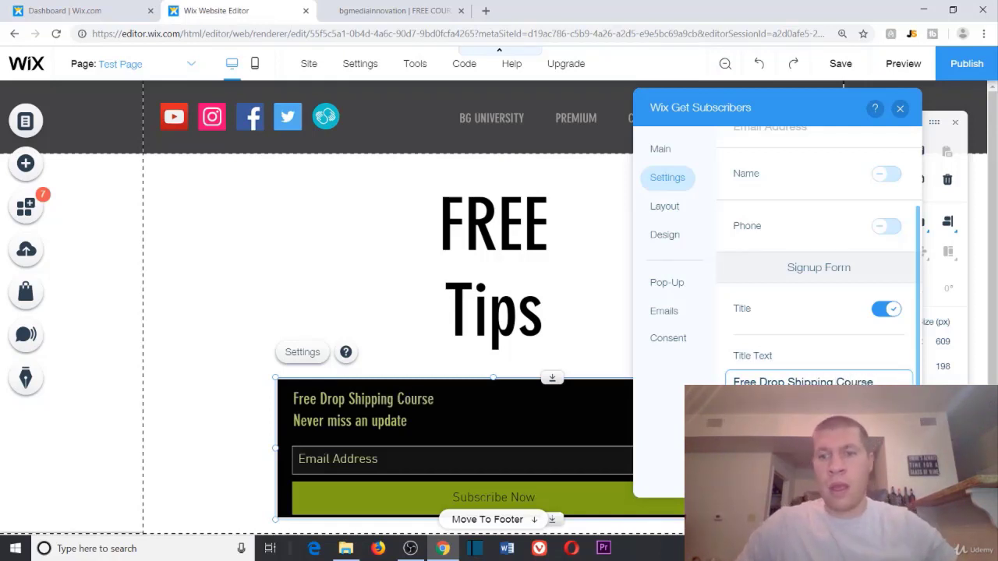
Step: Switch off the 'Never miss an update' subtitle, leaving the form 167 px tall
left_click(886, 439)
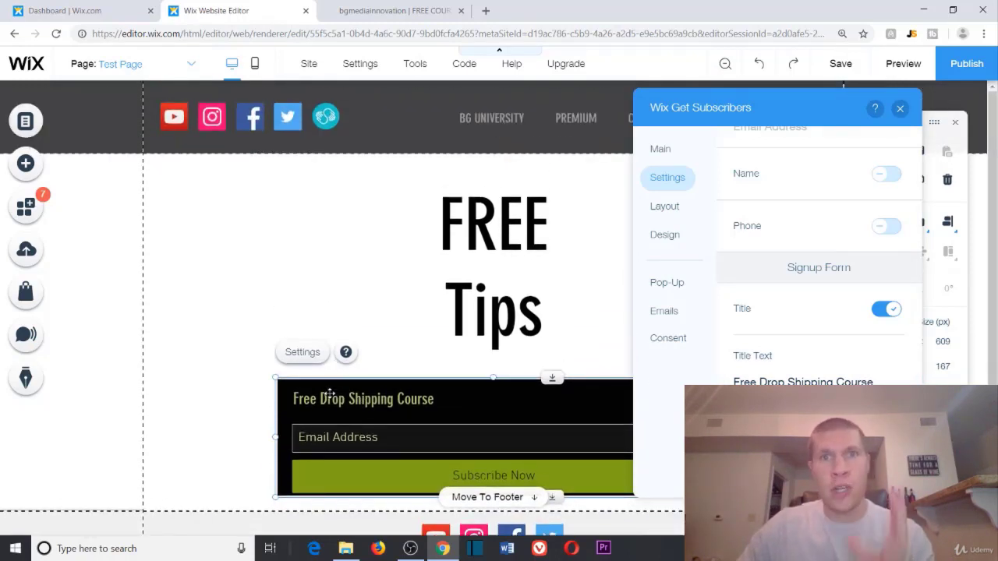
scroll(330, 393, "down", 1)
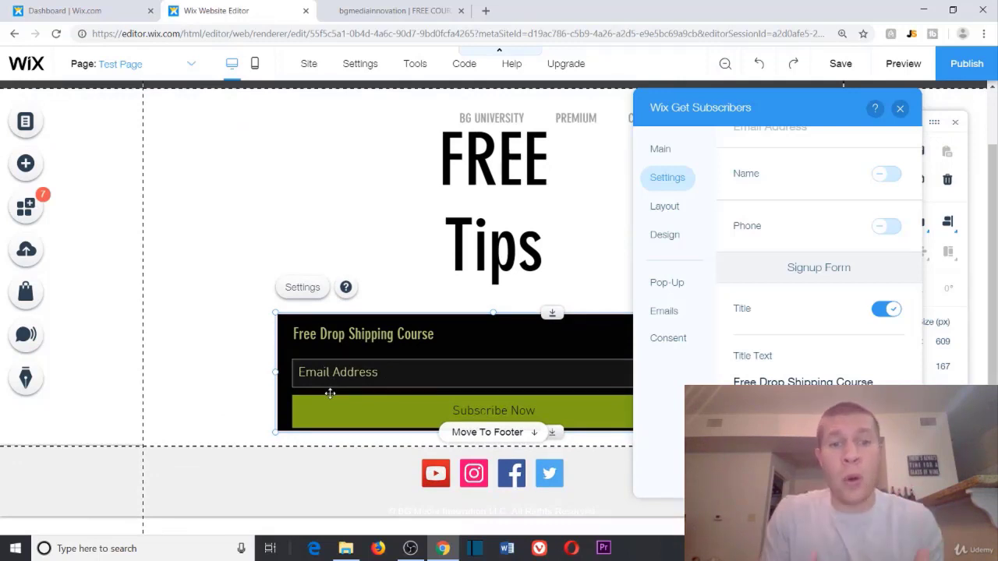
scroll(330, 393, "up", 1)
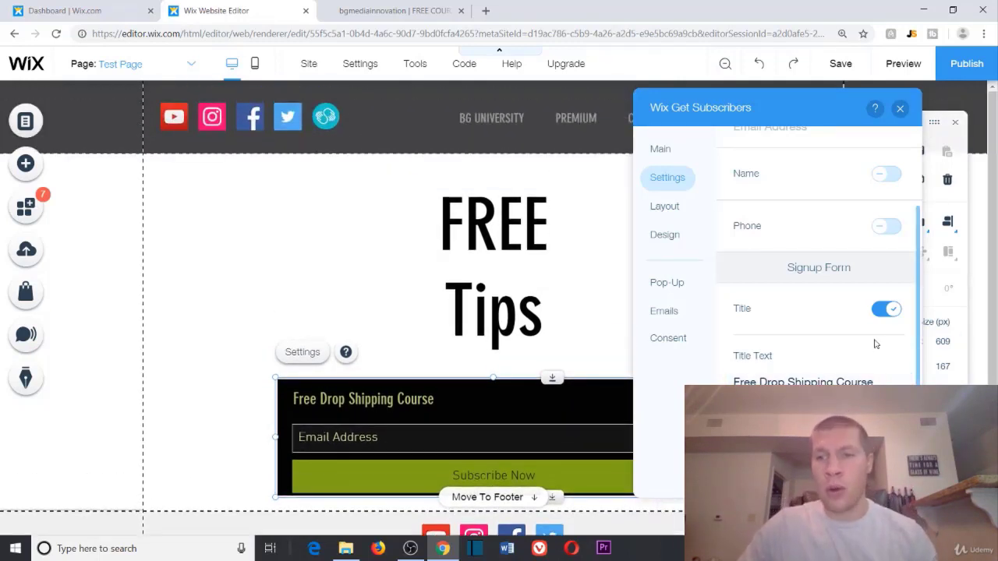
scroll(877, 343, "down", 1)
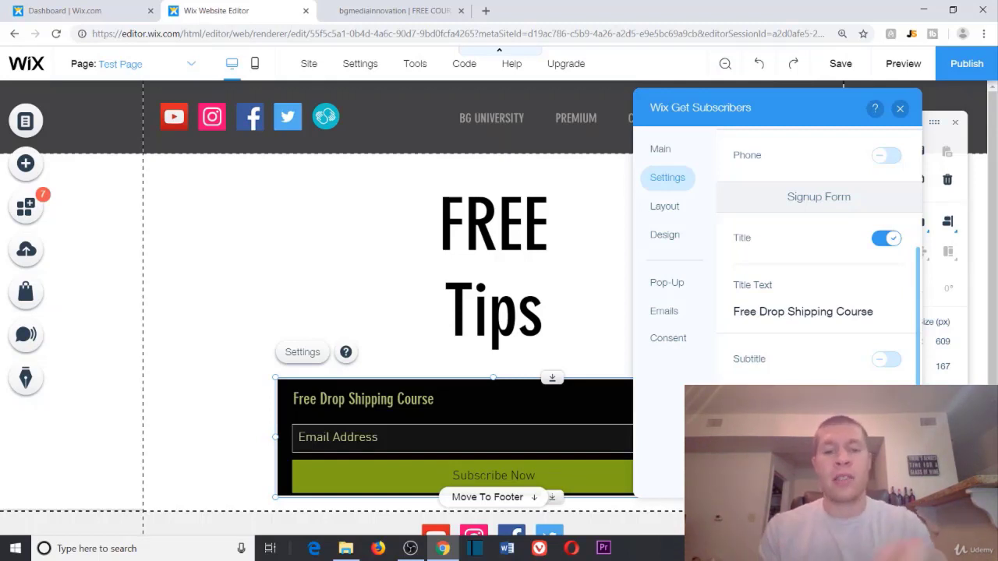
Step: Change the signup button label to 'Get Free Course Now!'
type("Receive")
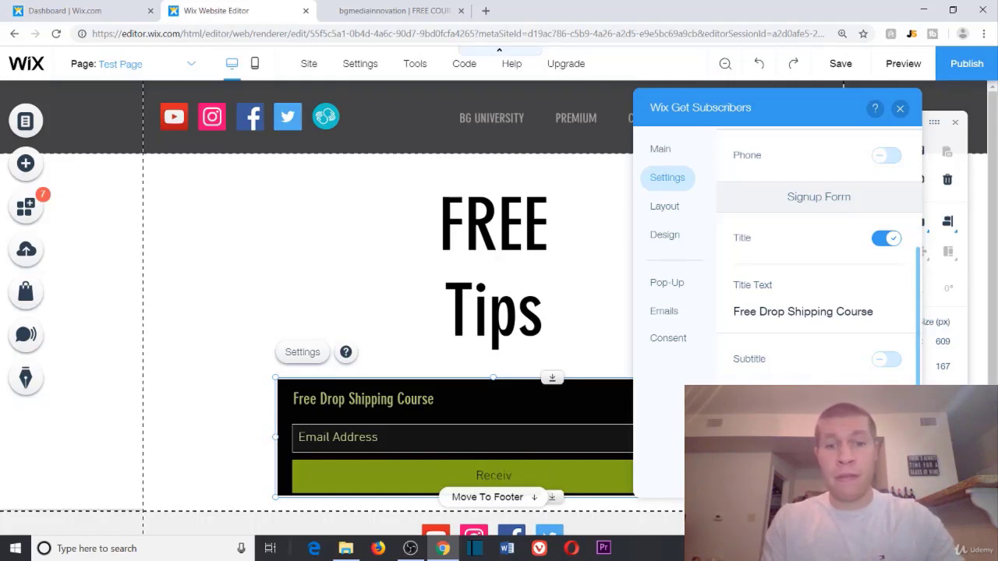
key("BackSpace")
key("BackSpace")
key("BackSpace")
key("BackSpace")
key("BackSpace")
key("BackSpace")
key("BackSpace")
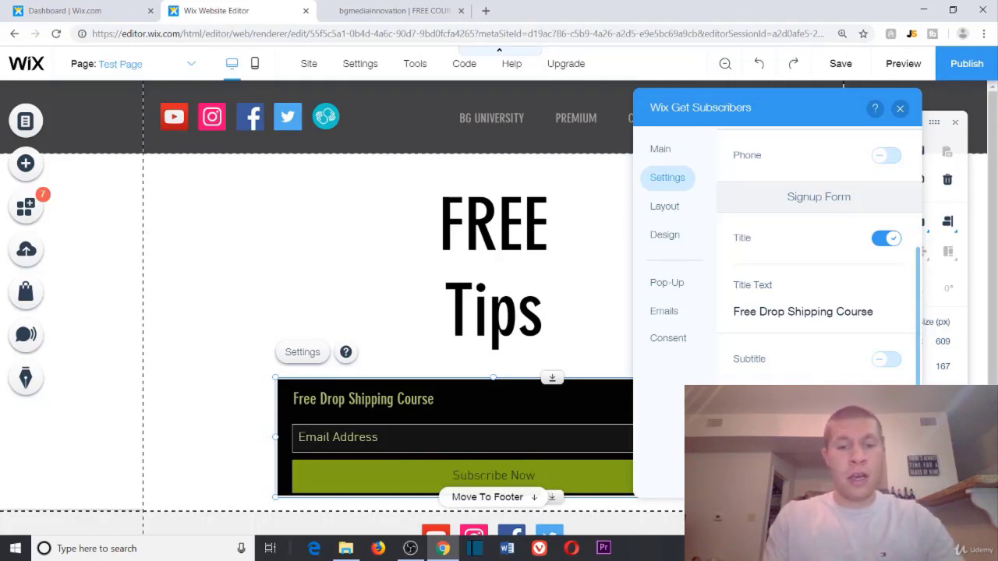
type("Get C")
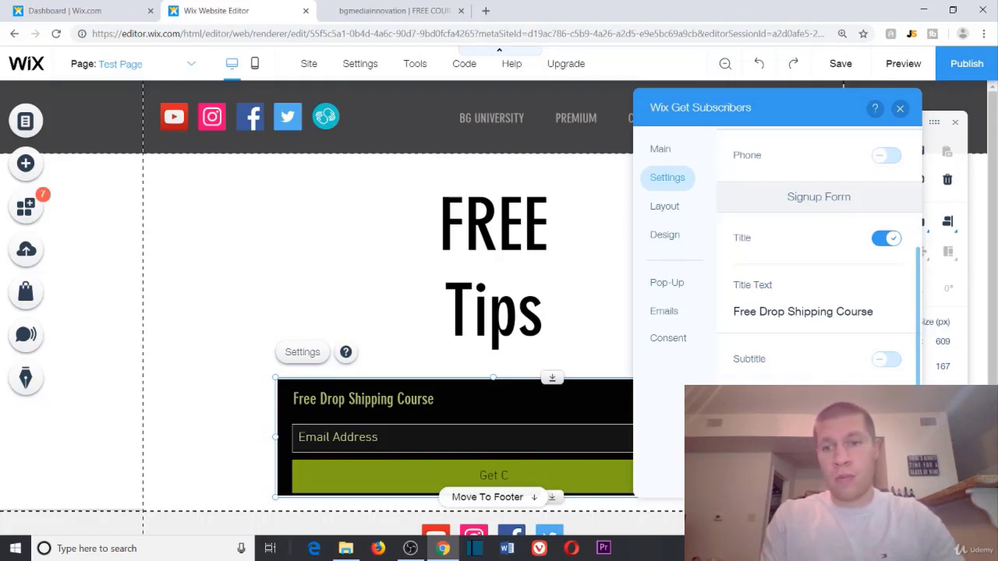
type("ree Course NOw!")
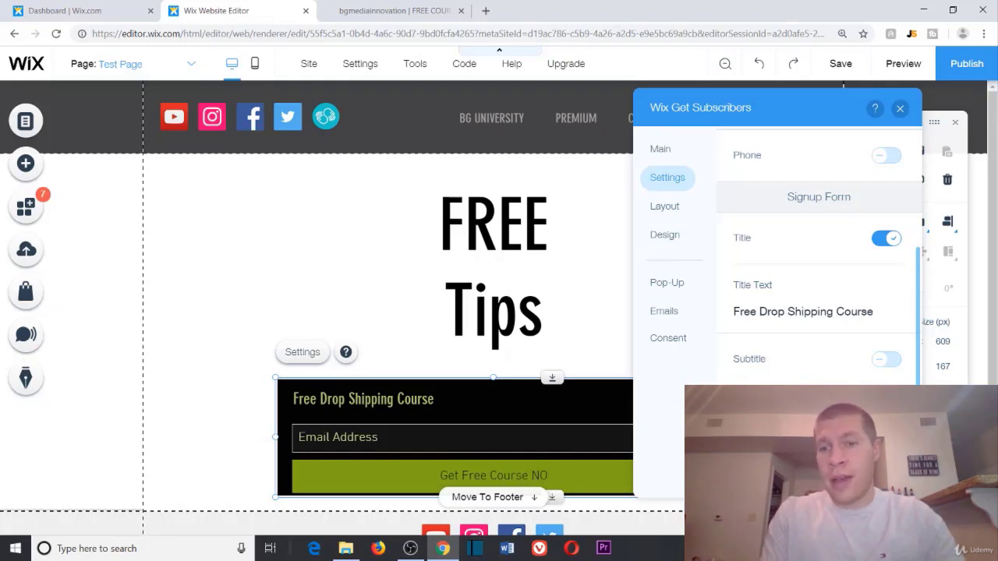
key("BackSpace")
key("BackSpace")
key("BackSpace")
key("BackSpace")
type("Now")
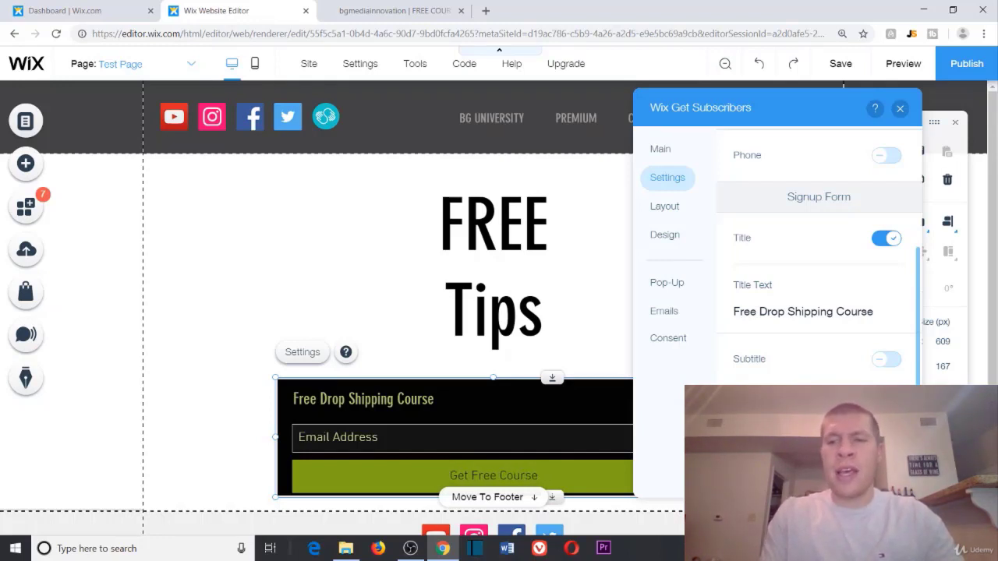
type("!")
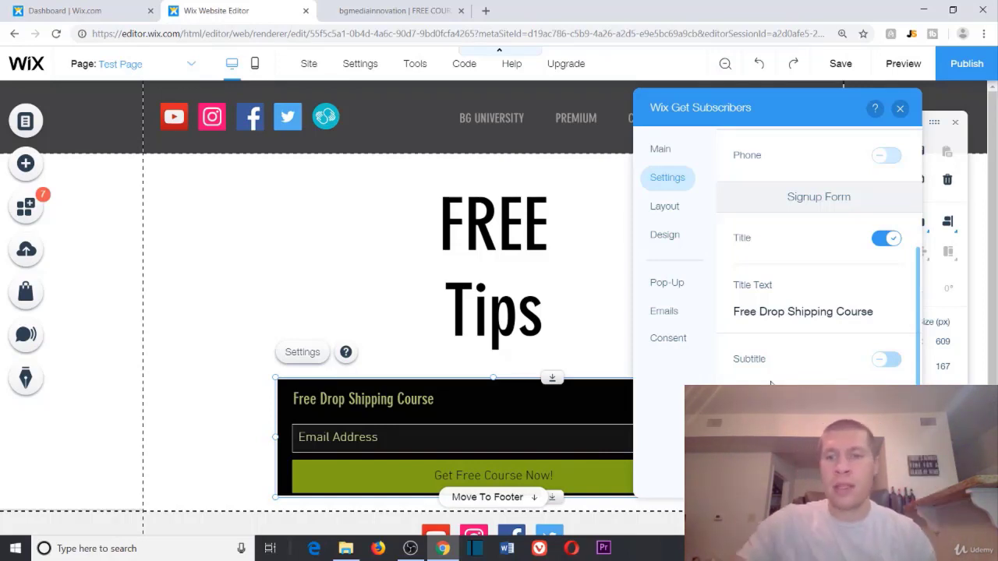
Step: Turn the 'Never miss an update' subtitle back on and go to the Thank You Message settings
left_click(775, 363)
scroll(835, 352, "down", 1)
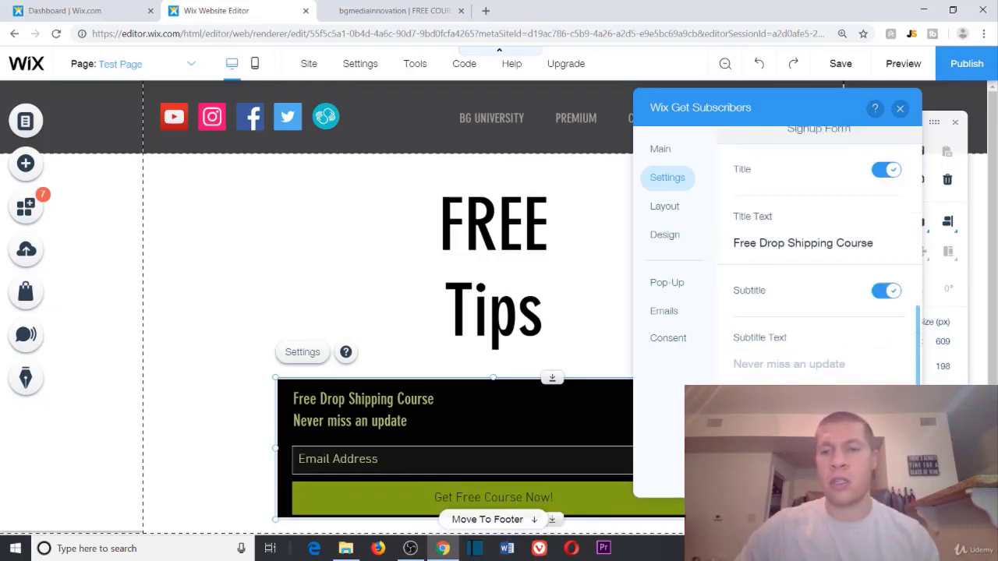
left_click(811, 441)
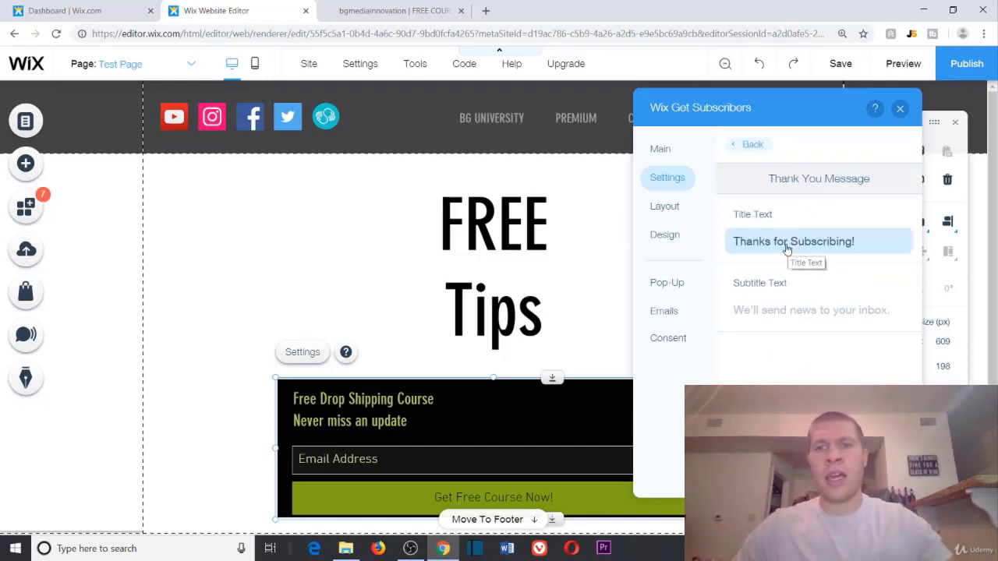
Step: Set the thank-you title to 'Your Free Drop Shipping Course should be in your inbox shortly!'
left_click(871, 242)
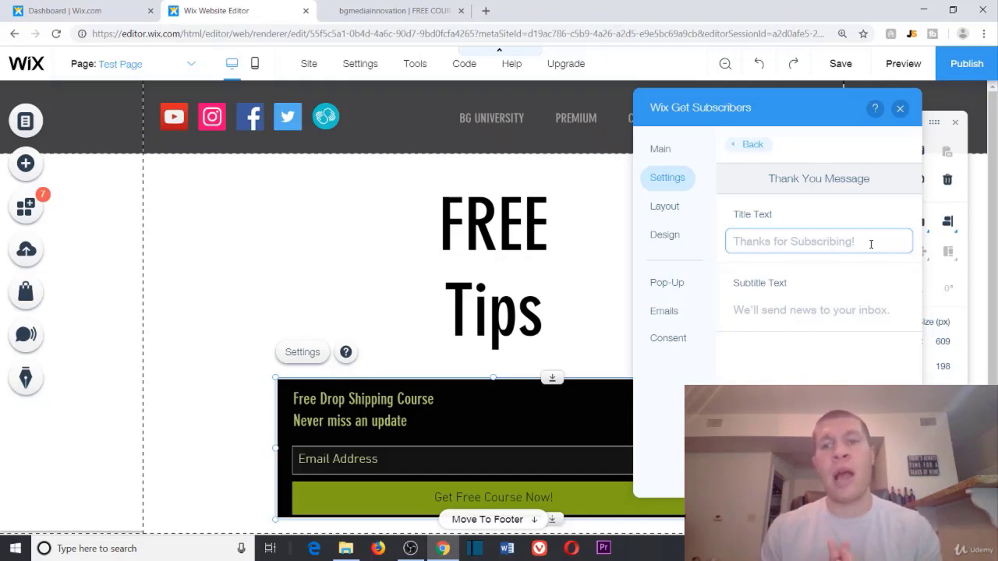
type("Than")
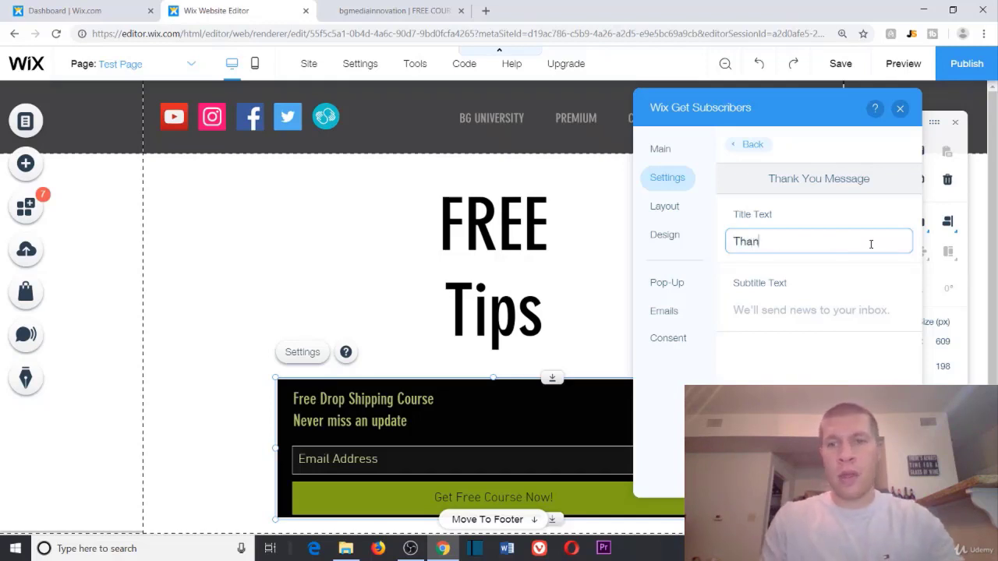
type("ks, for")
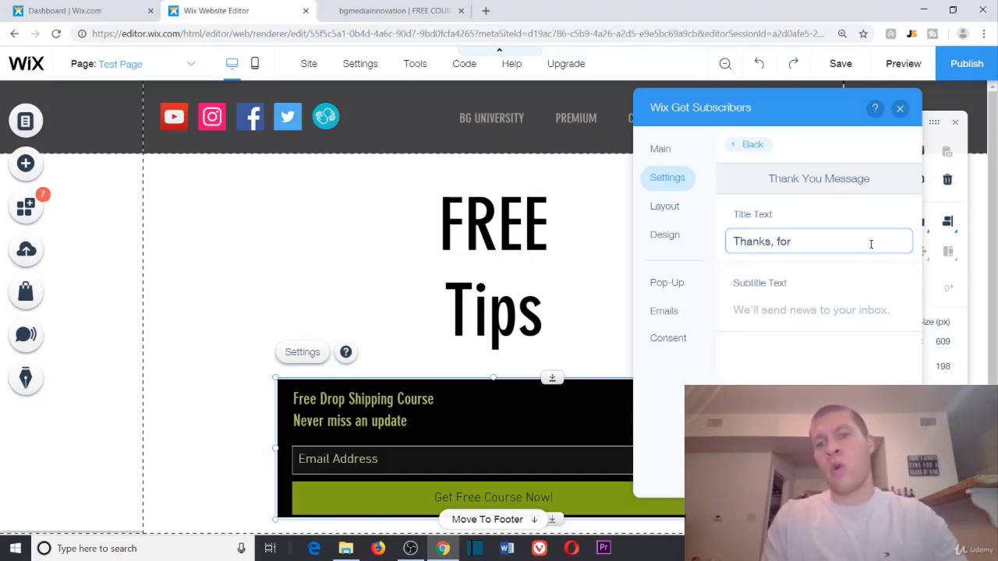
key("BackSpace")
key("BackSpace")
key("BackSpace")
key("BackSpace")
key("BackSpace")
key("BackSpace")
key("BackSpace")
key("BackSpace")
key("BackSpace")
key("BackSpace")
key("BackSpace")
key("BackSpace")
type("Your")
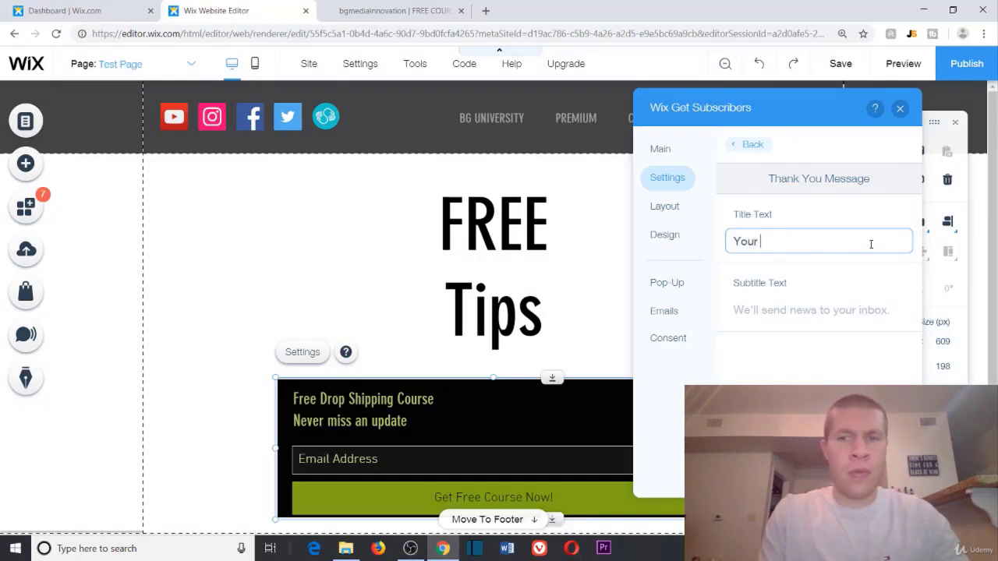
type(" Free D")
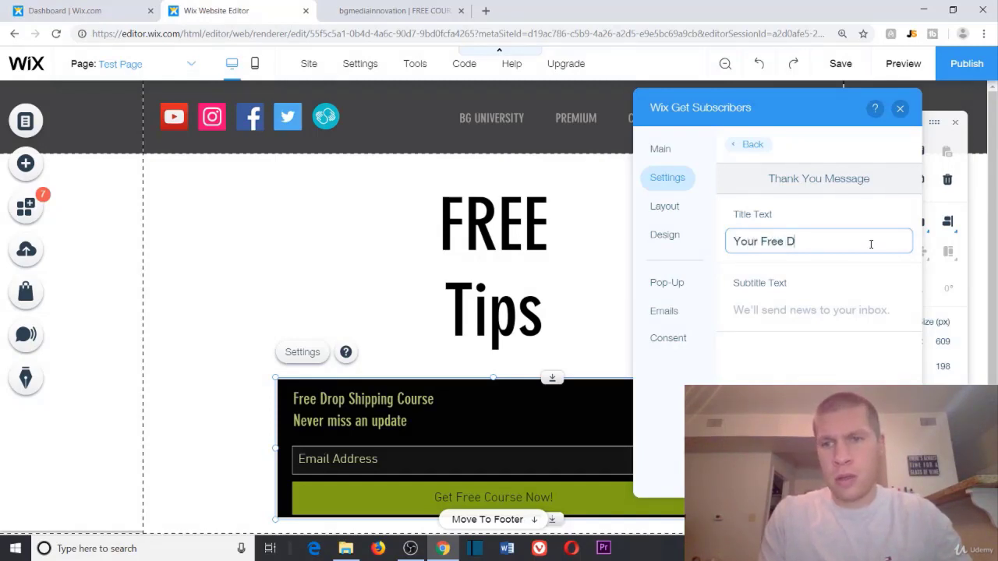
type("rop Shipping COurs")
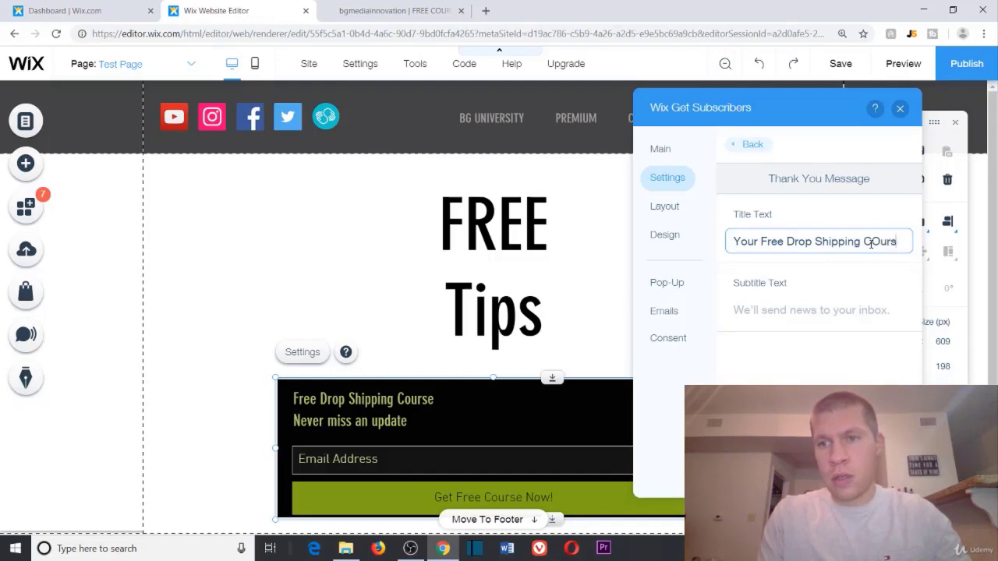
type("ourse sh")
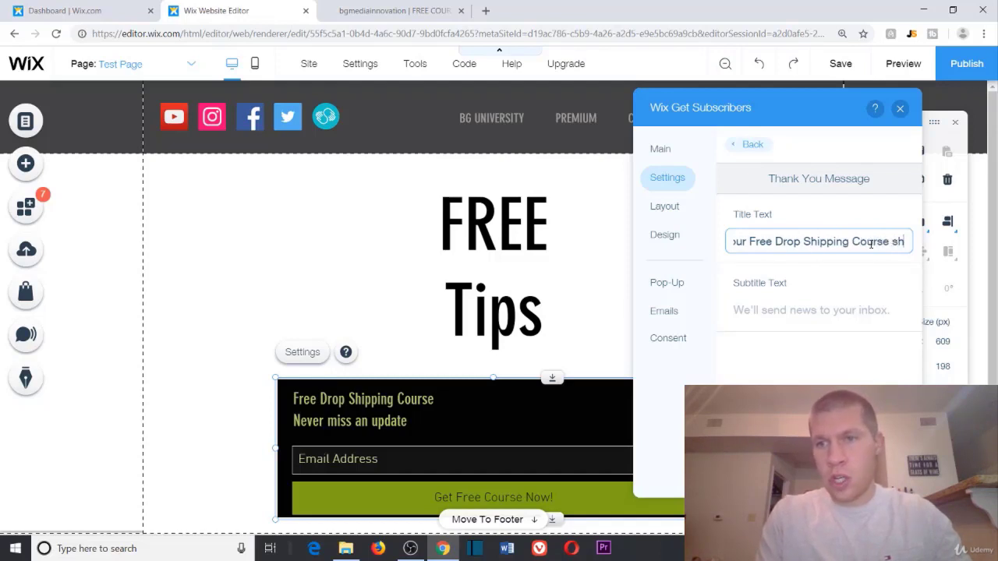
type("ould be in your inv")
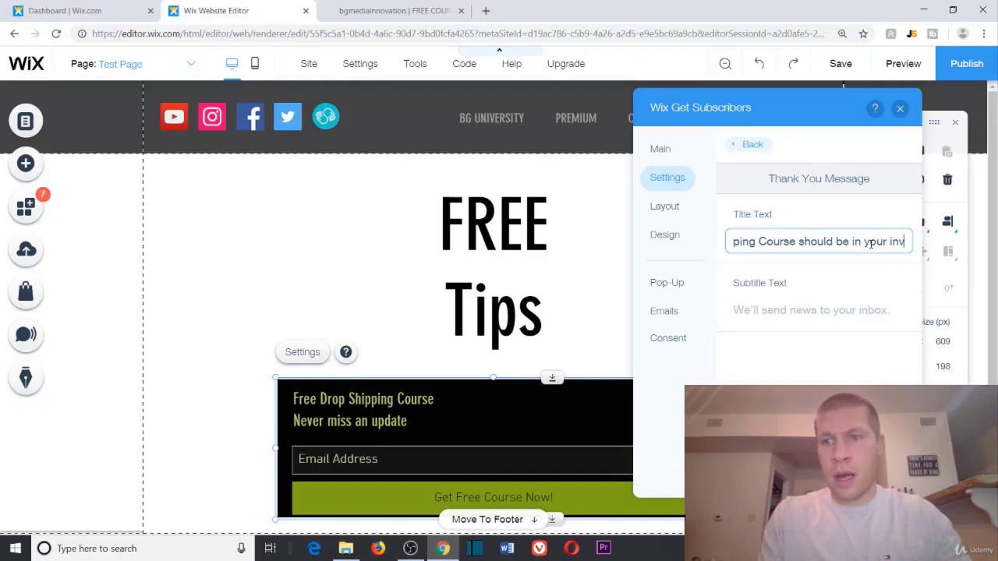
key("BackSpace")
type("box")
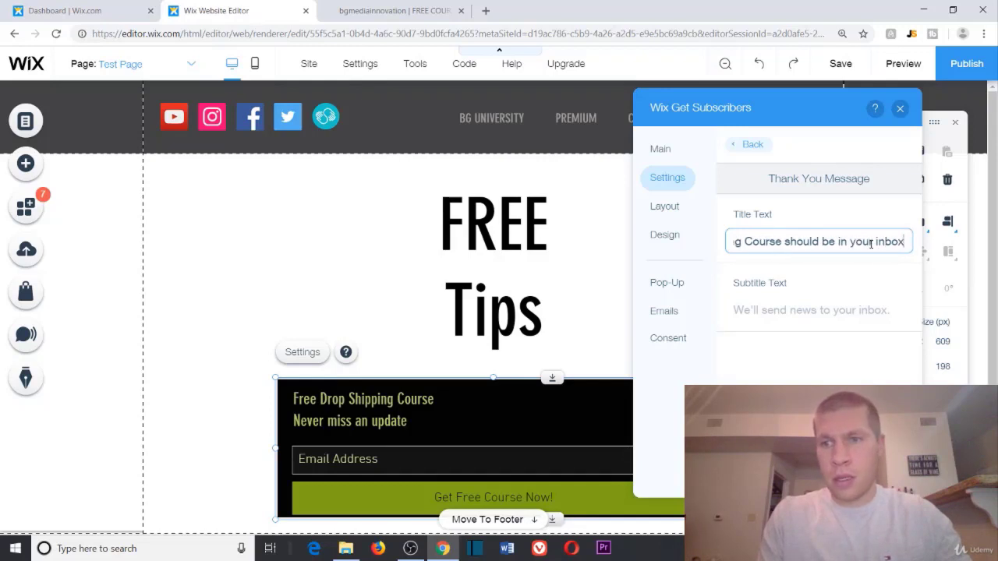
type(" shortly!")
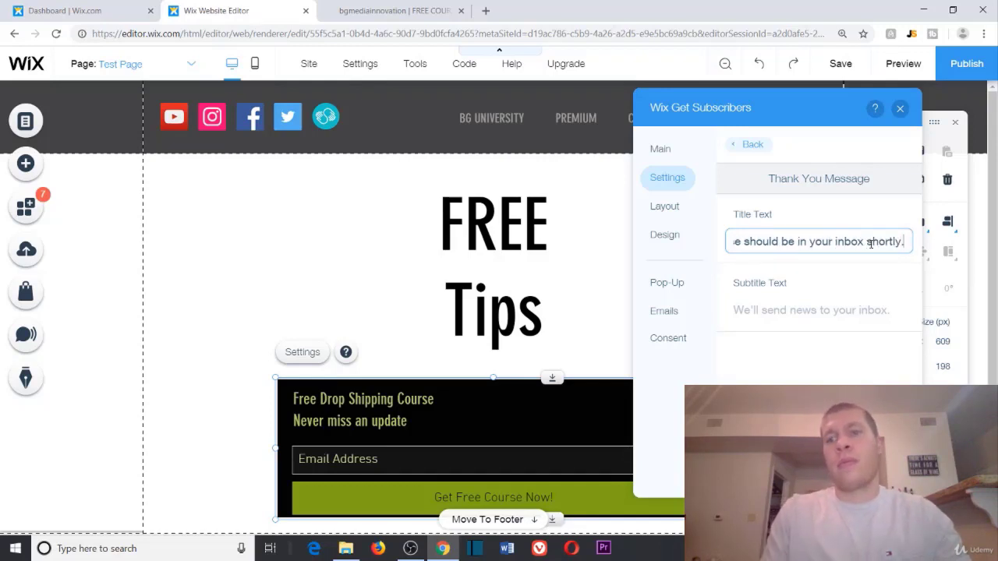
Step: Set the thank-you subtitle to 'Keep an eye out', then go back to the form's Layout options
left_click(825, 314)
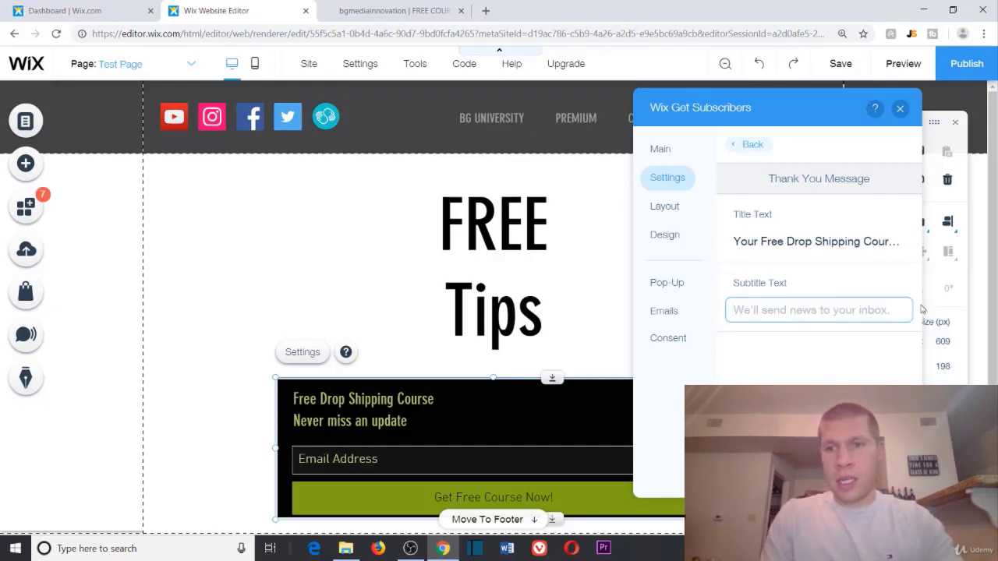
type("Keep an eye out!")
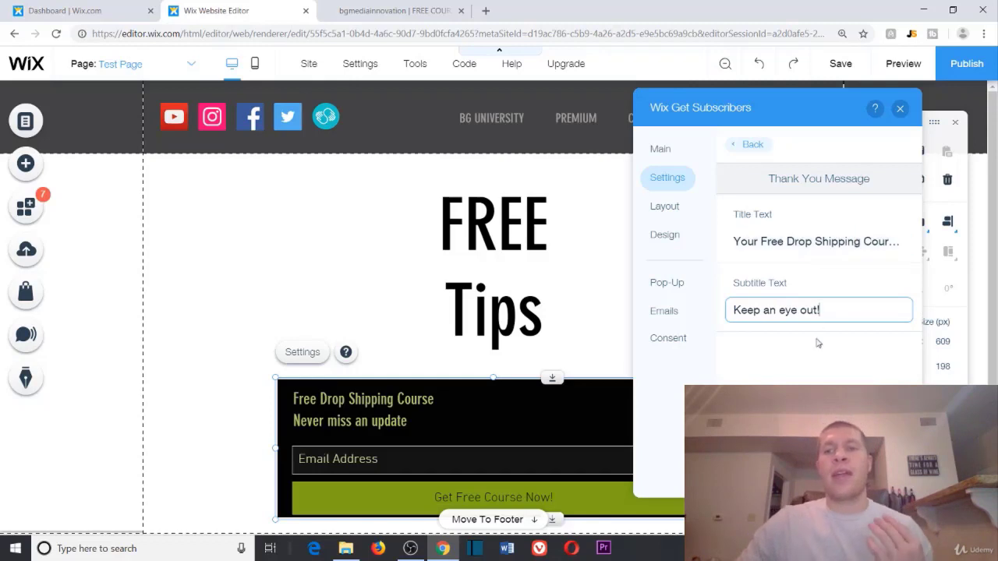
left_click(812, 355)
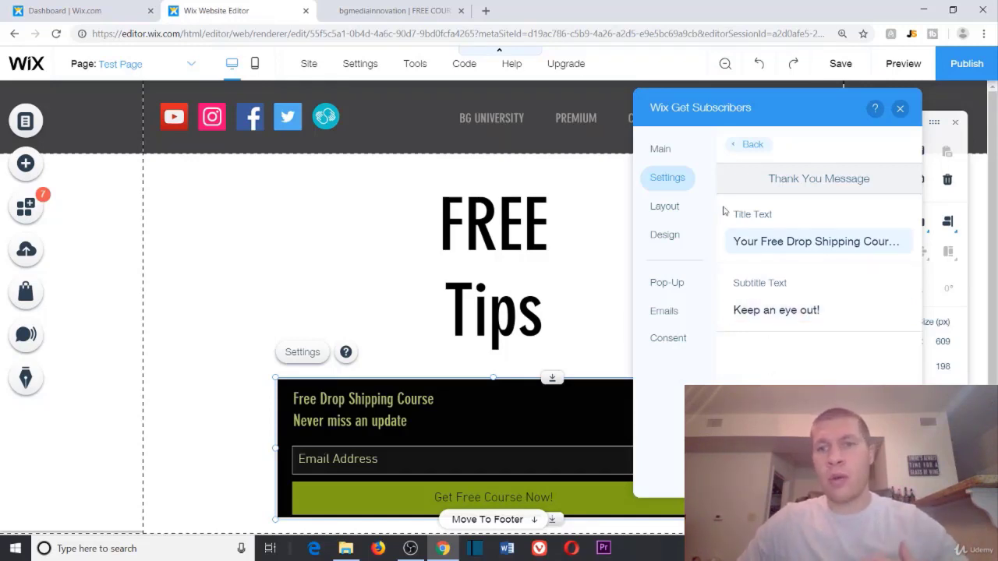
left_click(738, 146)
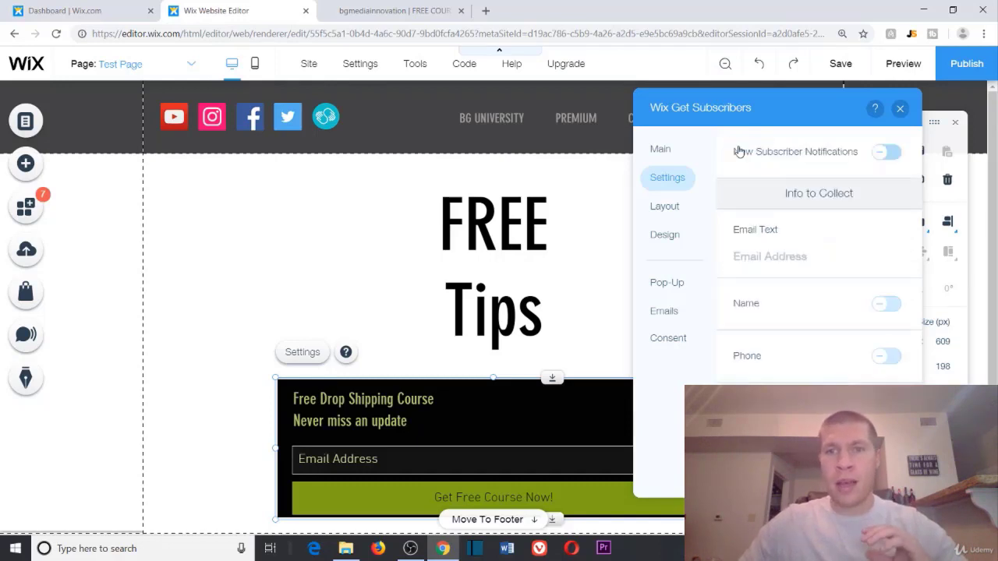
left_click(662, 208)
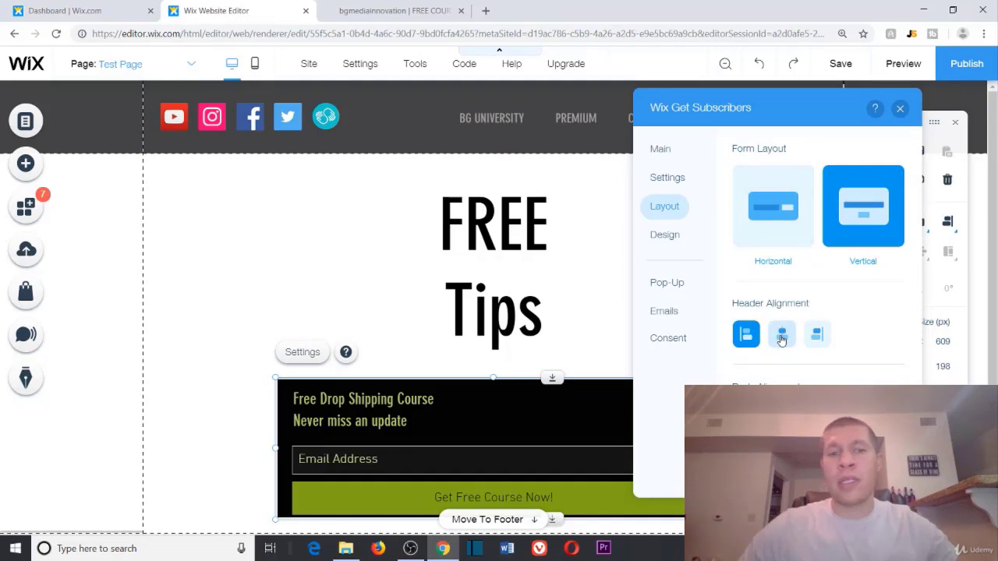
Step: Centre the form header and turn off the 'Never miss an update' subtitle
left_click(782, 338)
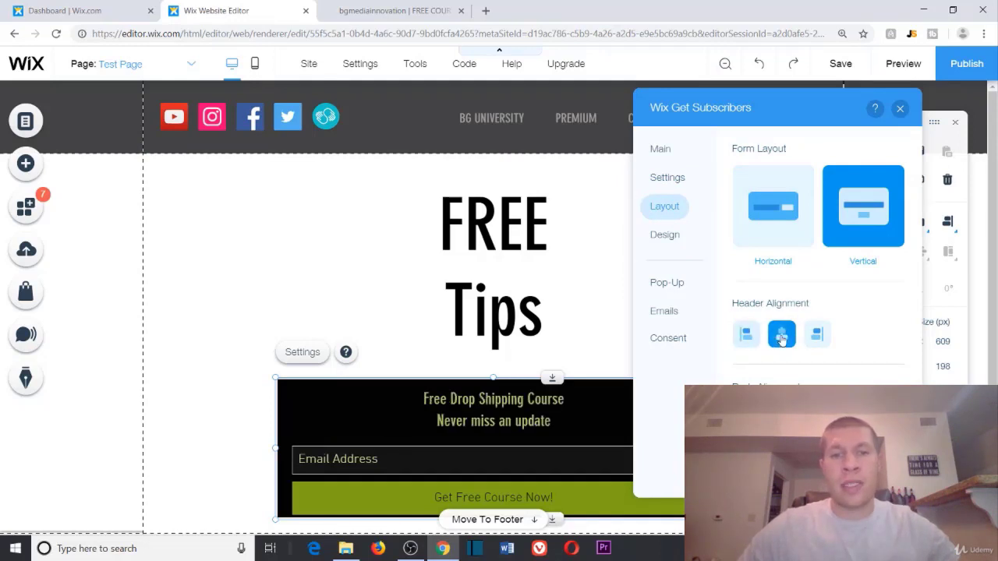
left_click(660, 149)
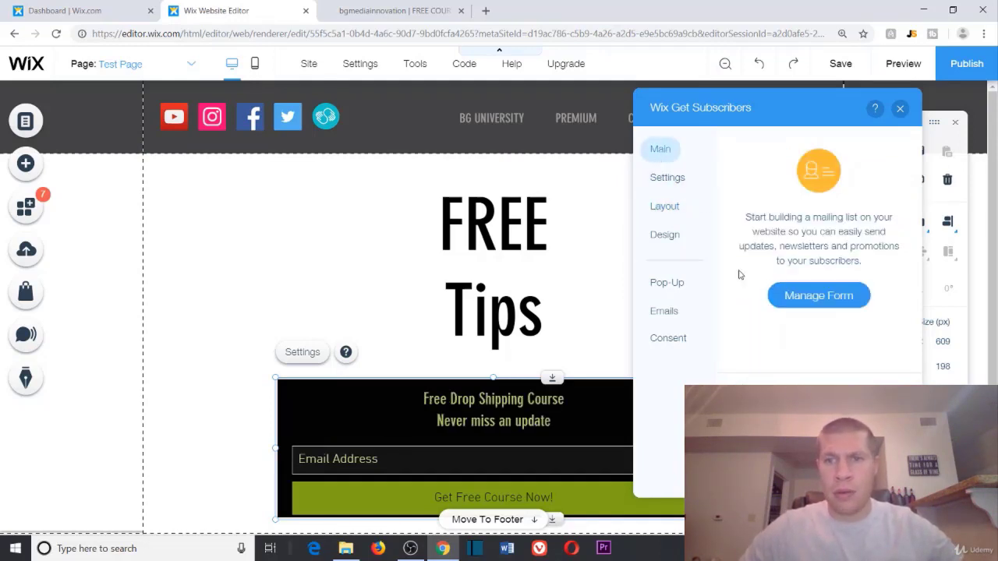
left_click(797, 301)
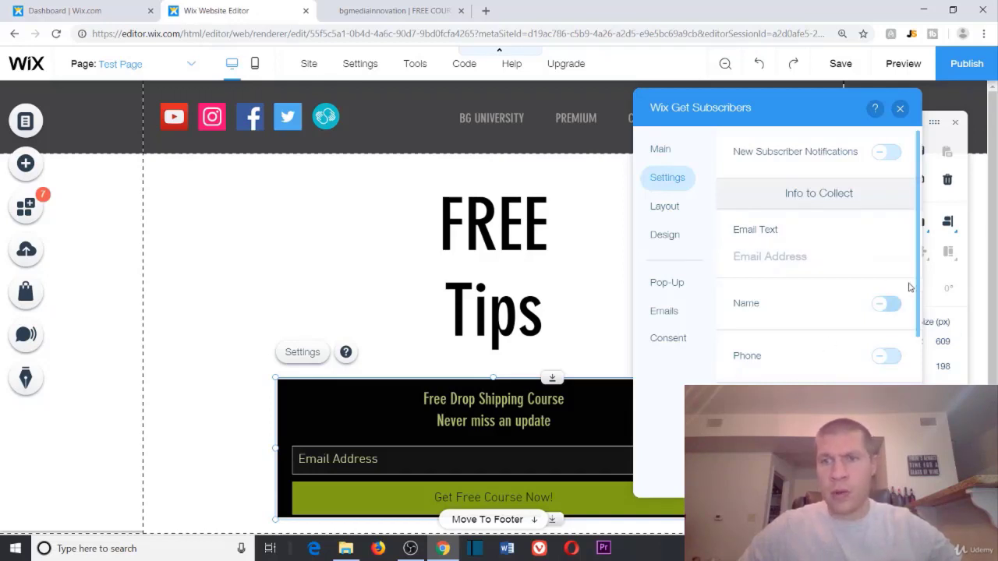
scroll(896, 312, "down", 3)
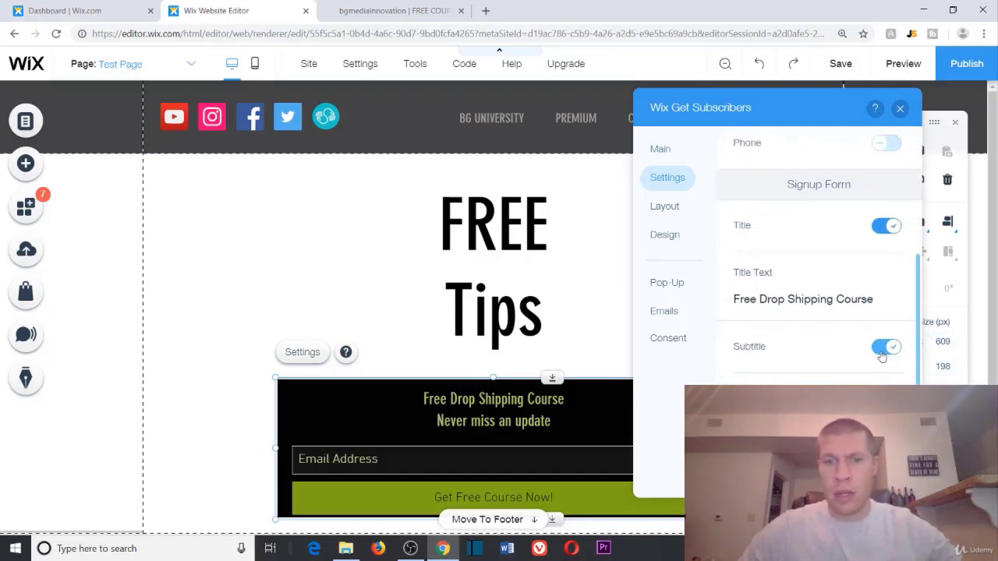
left_click(886, 348)
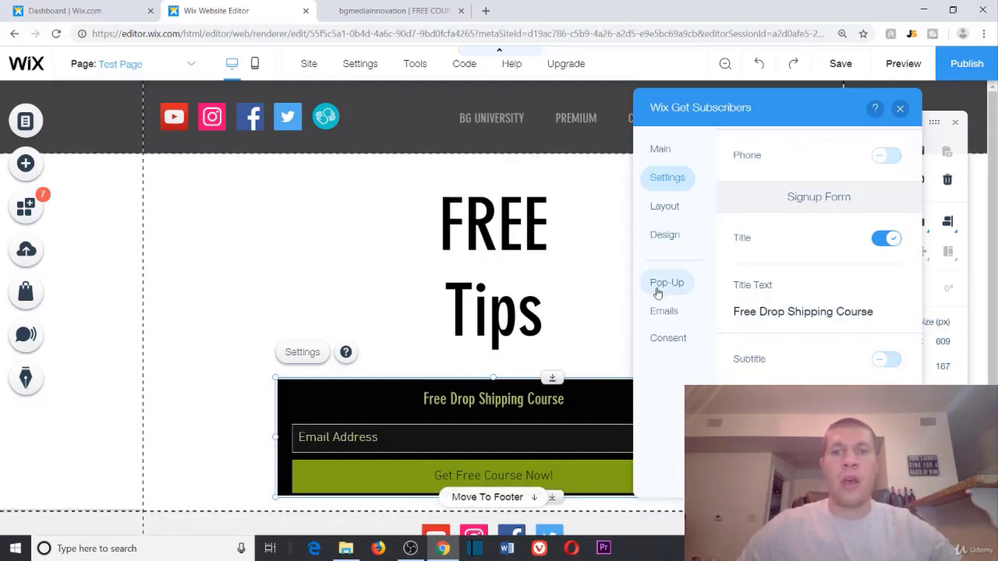
Step: In Layout, try right-aligning the email field text, then restore left alignment
left_click(663, 206)
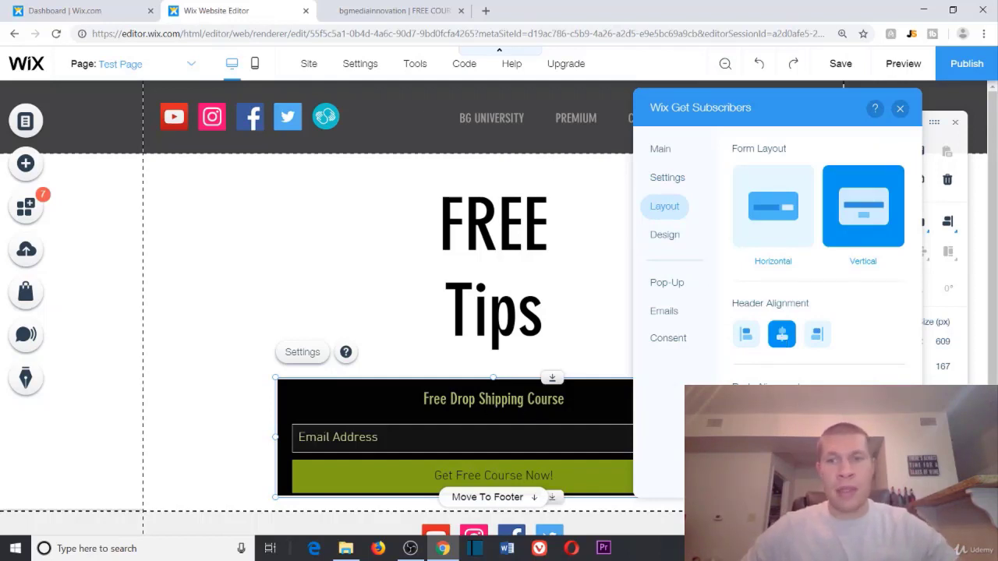
left_click(817, 417)
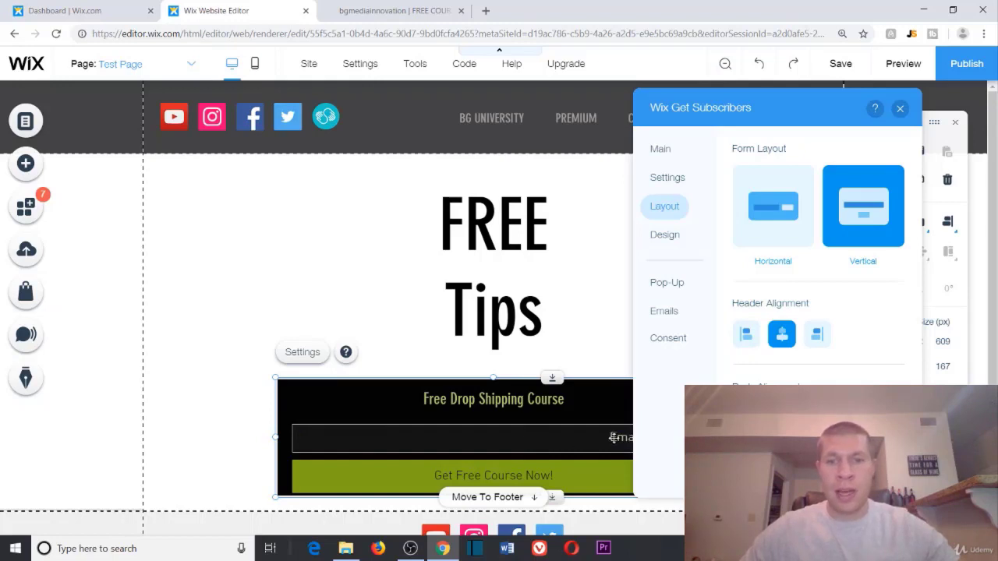
left_click(746, 418)
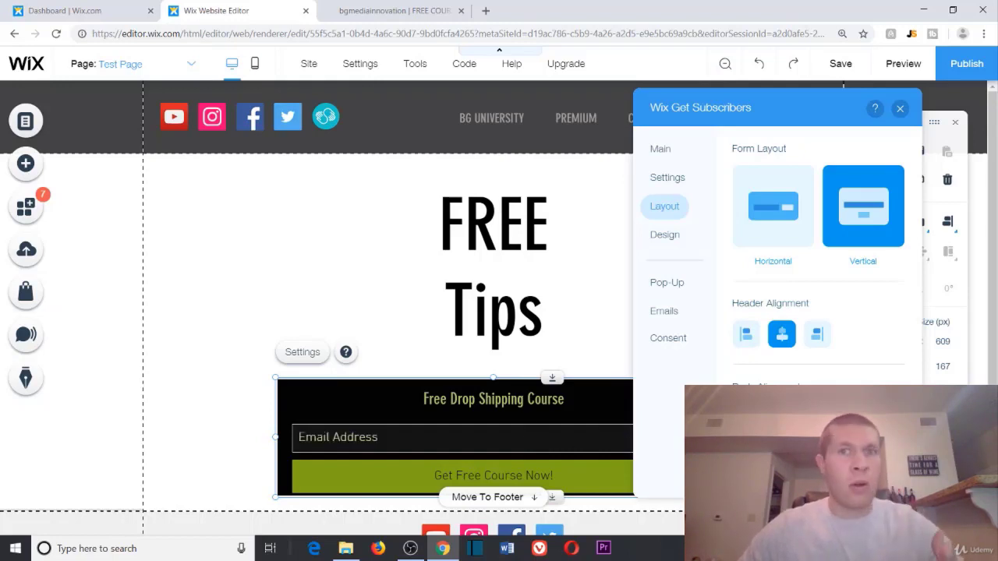
left_click(673, 235)
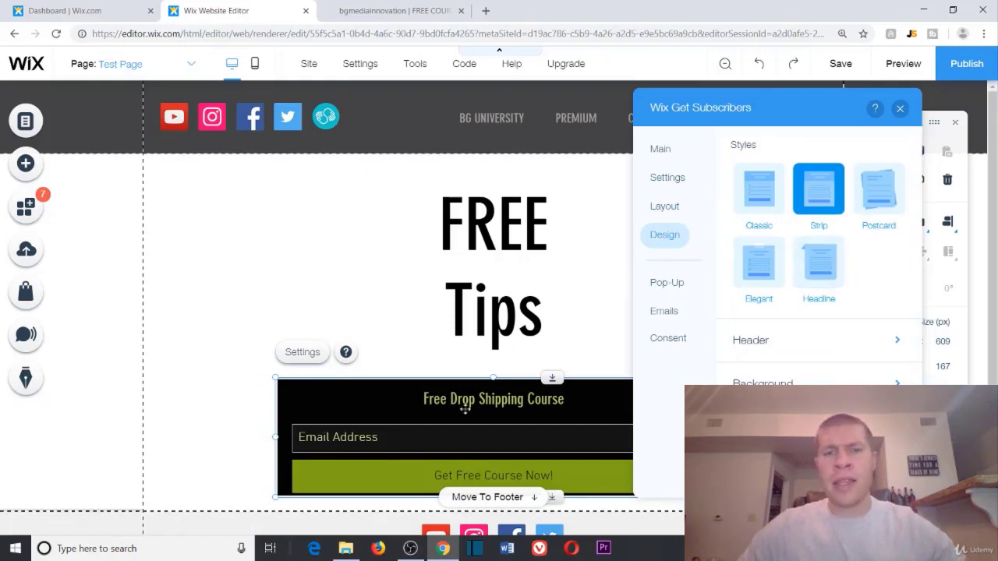
Step: Preview the Classic, Elegant, Headline and Postcard styles, keep Strip, then open the Header design settings
left_click(759, 191)
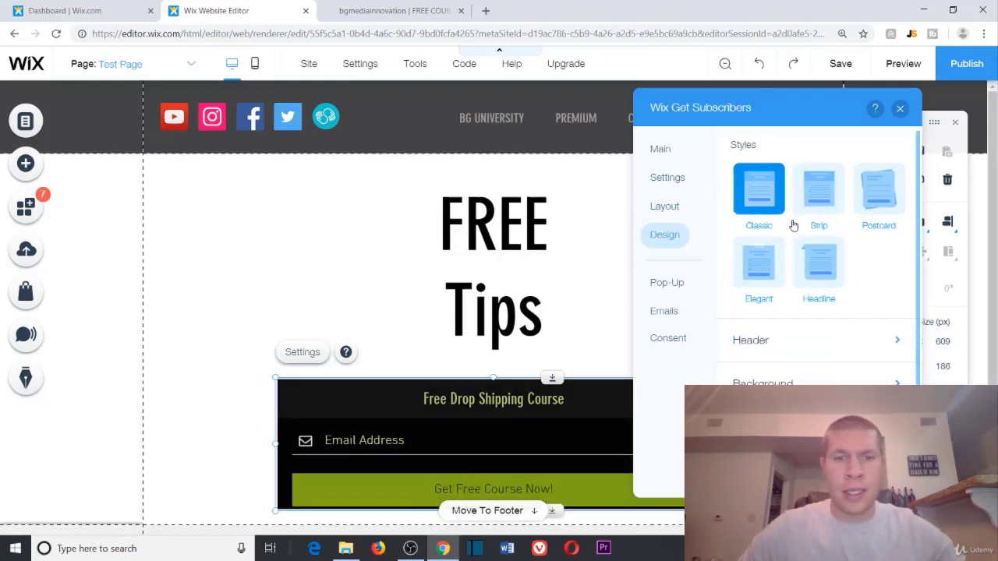
scroll(790, 223, "down", 1)
scroll(352, 273, "down", 2)
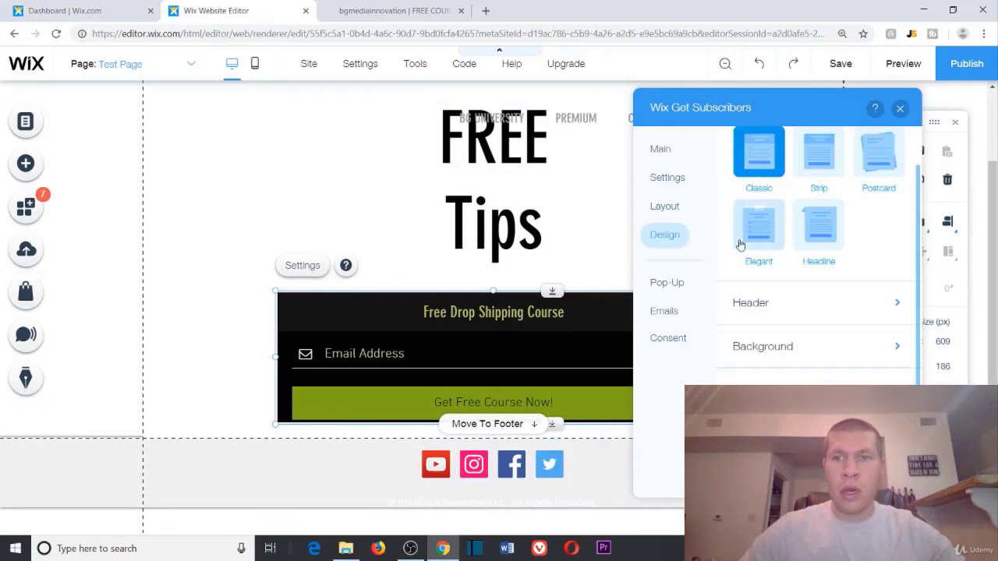
left_click(777, 233)
left_click(828, 234)
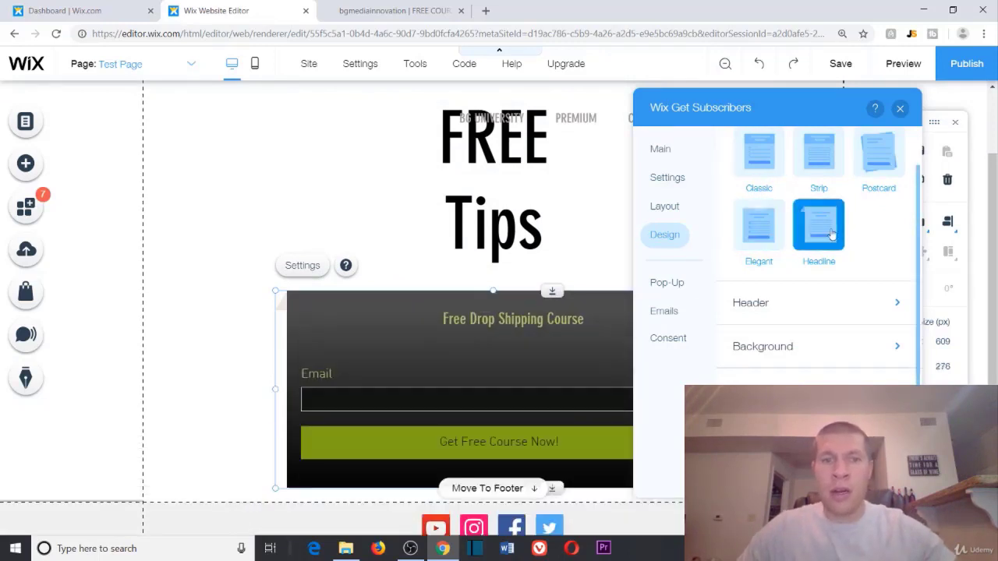
left_click(873, 161)
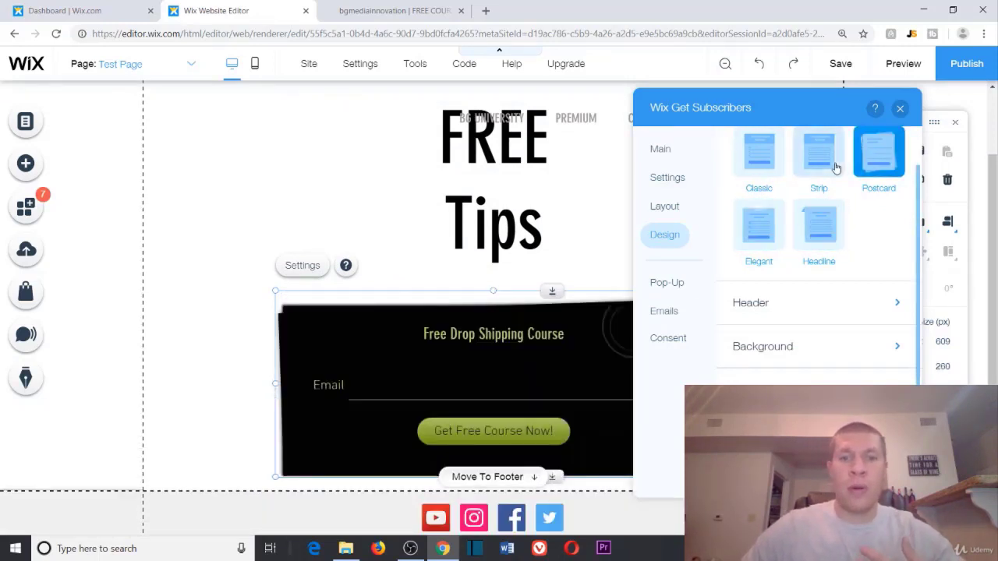
left_click(831, 174)
left_click(757, 171)
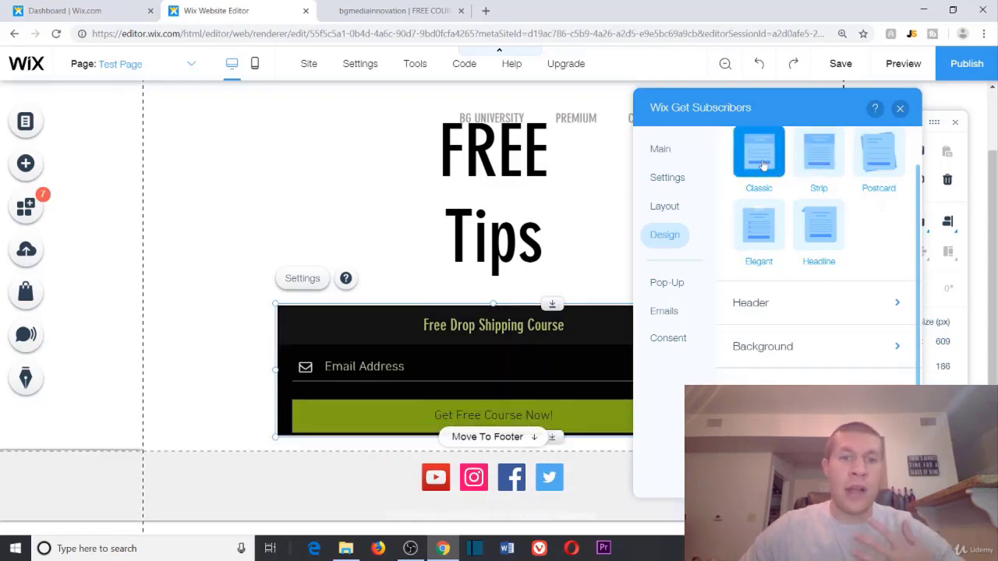
left_click(820, 158)
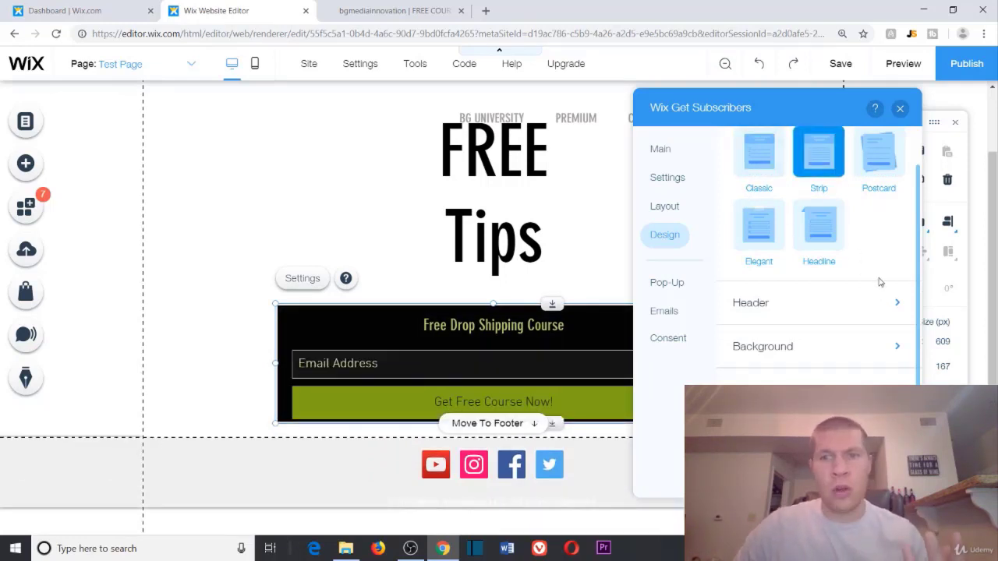
left_click(836, 308)
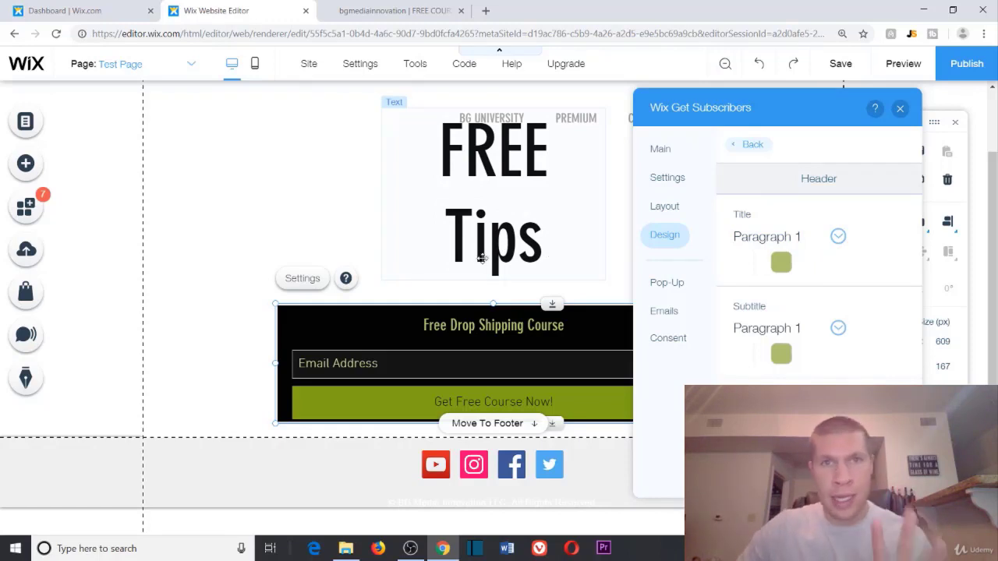
Step: Colour the form title blue and the subtitle yellow
left_click(780, 263)
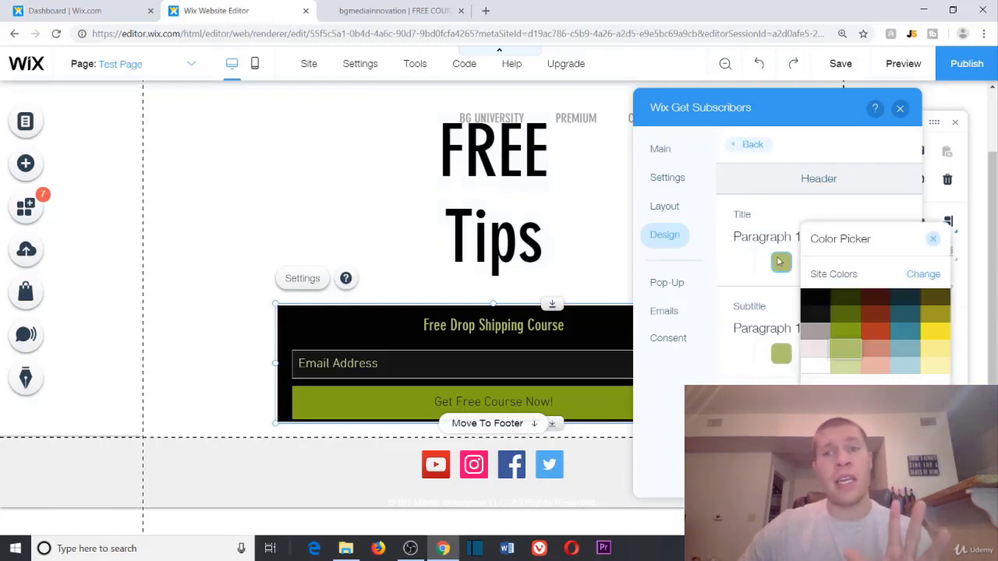
left_click(902, 334)
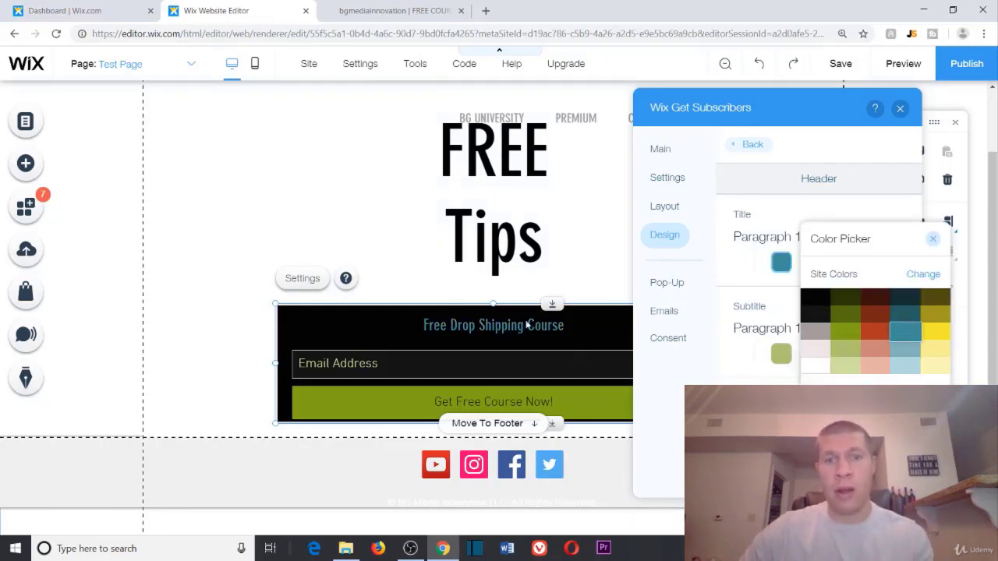
left_click(730, 265)
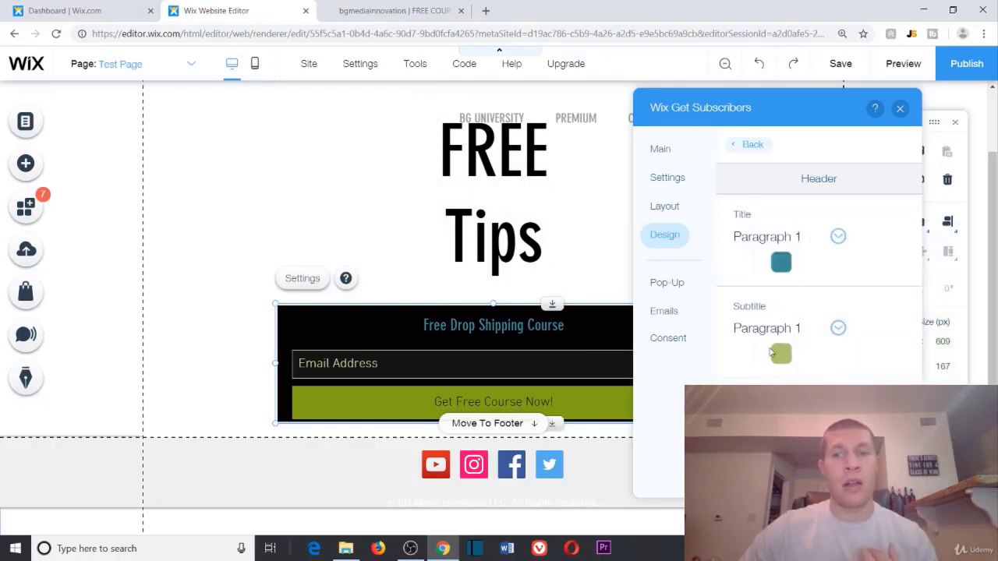
left_click(781, 355)
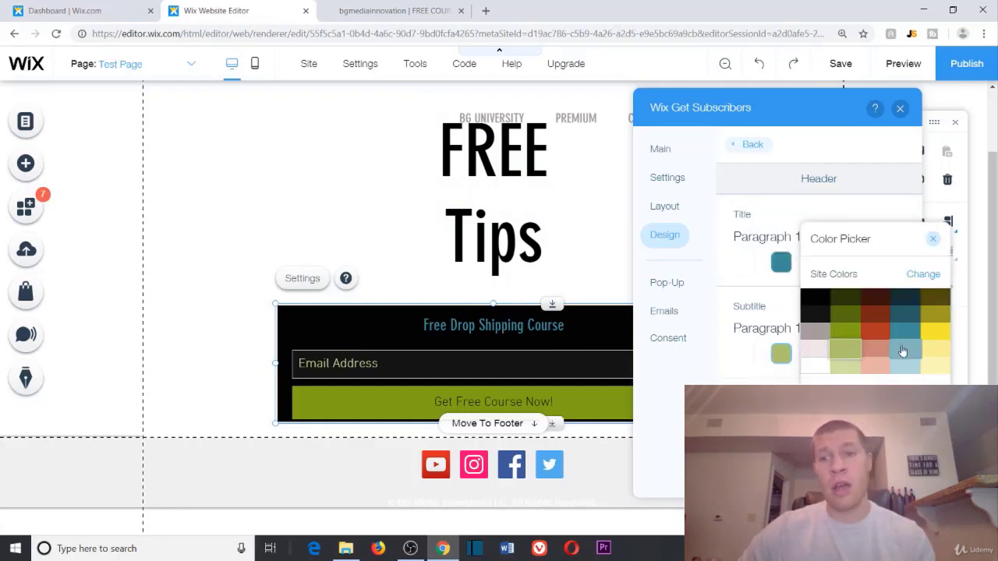
left_click(877, 335)
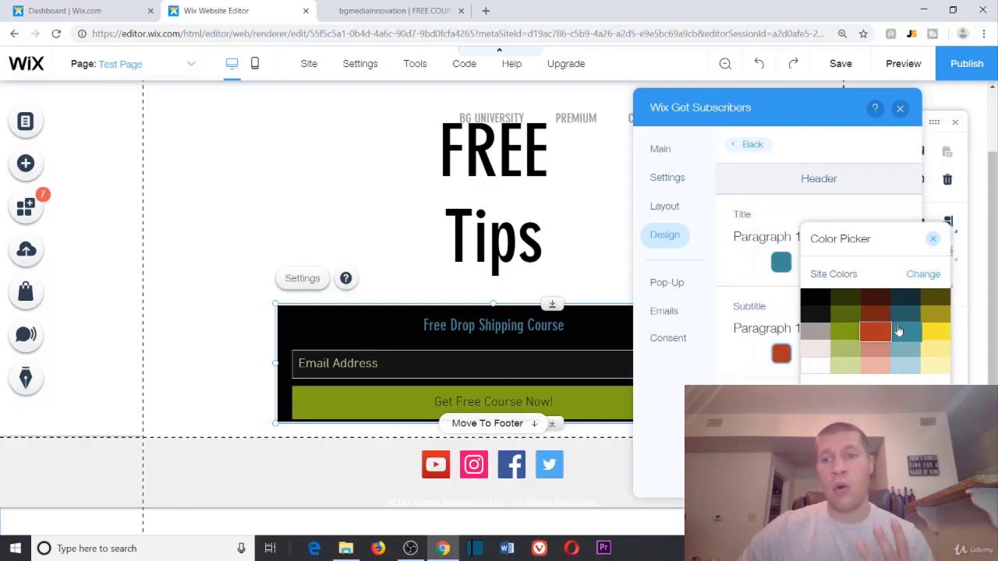
left_click(935, 332)
left_click(934, 239)
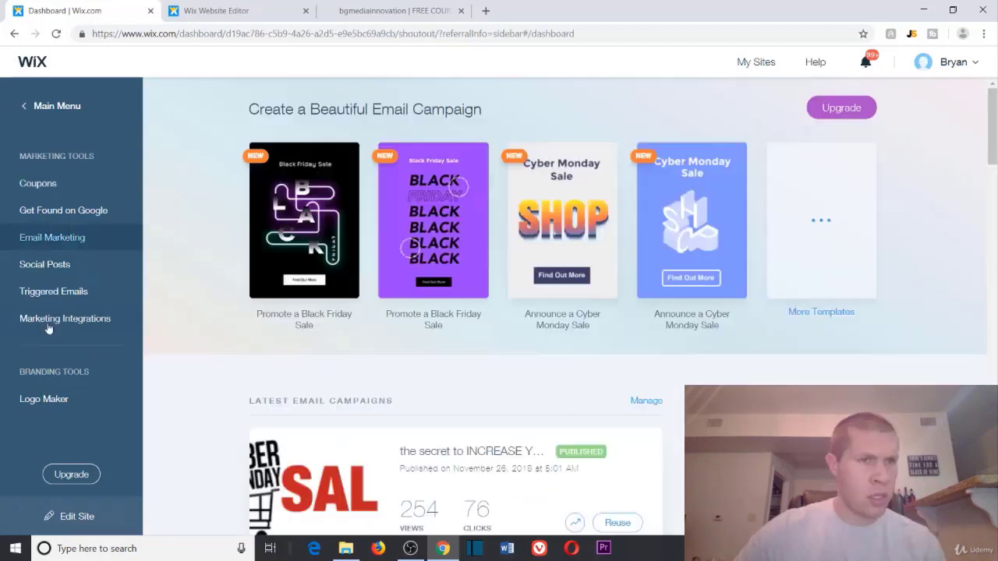
Step: Go to Triggered Emails and open the automations from one of the email cards
left_click(52, 294)
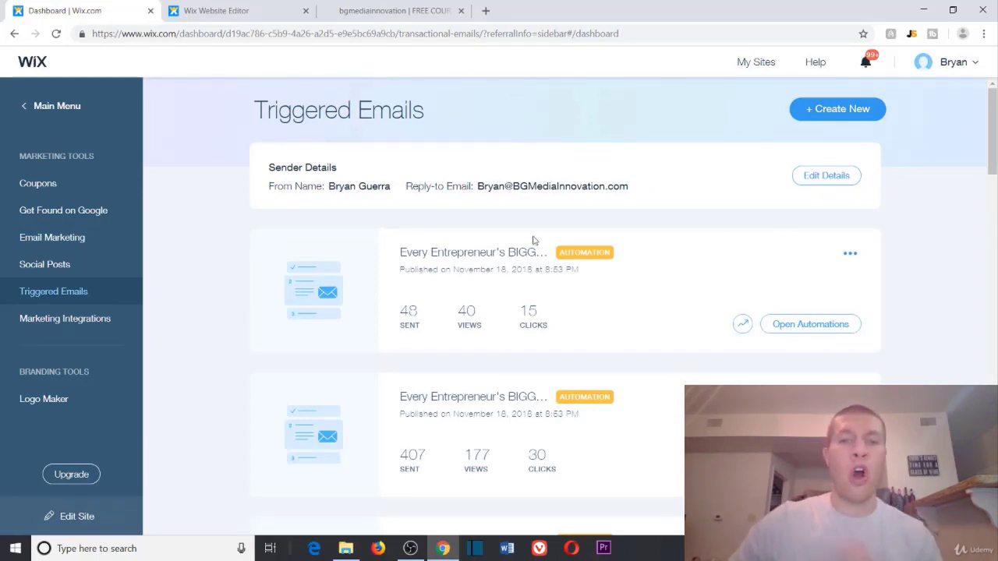
scroll(530, 242, "down", 4)
scroll(679, 335, "down", 1)
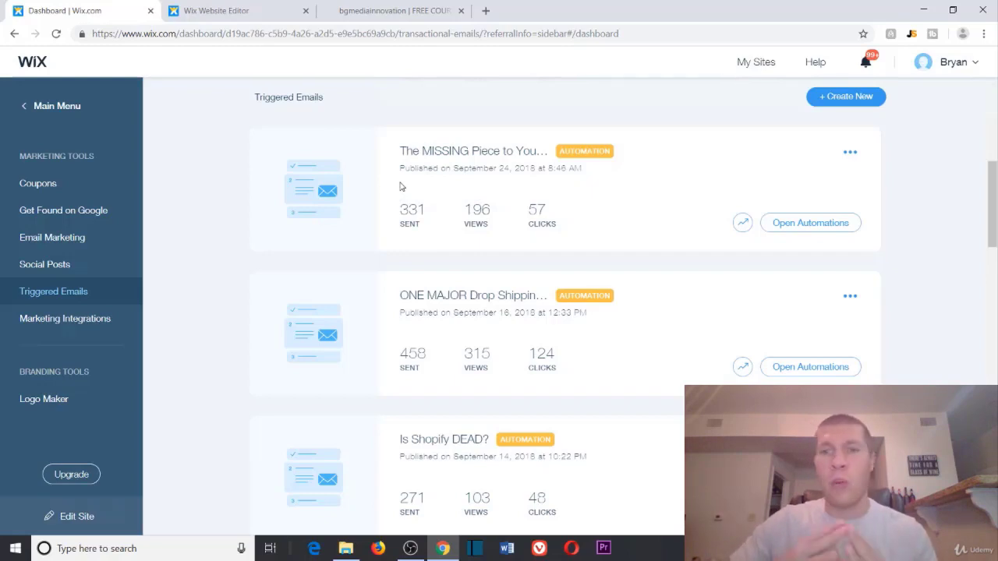
left_click(774, 226)
left_click(773, 225)
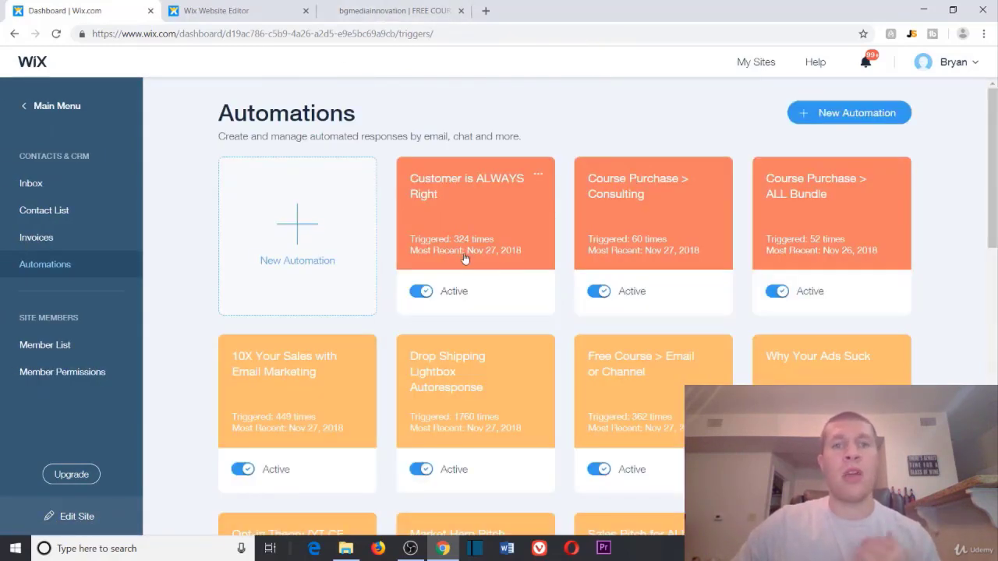
scroll(973, 265, "down", 2)
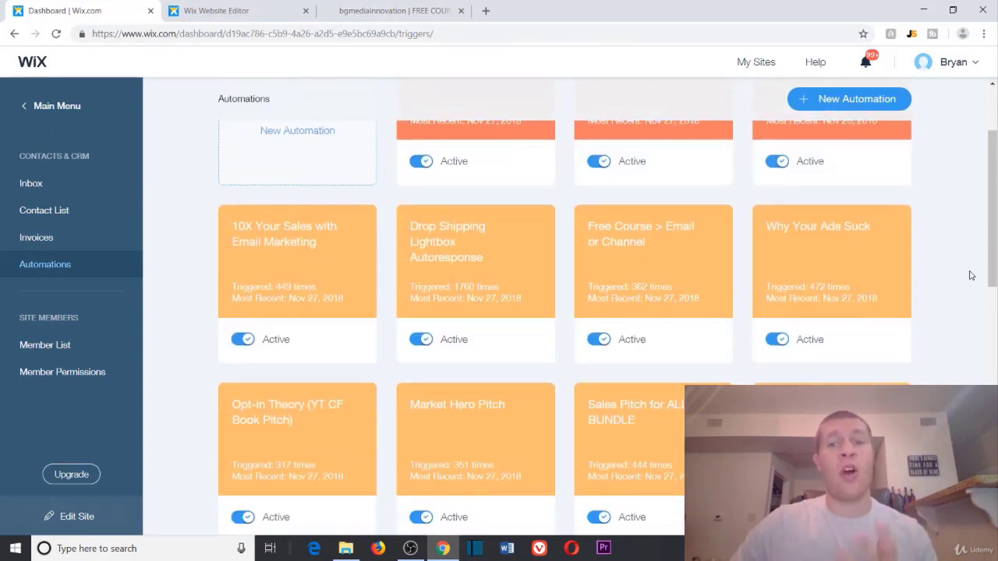
scroll(970, 269, "down", 4)
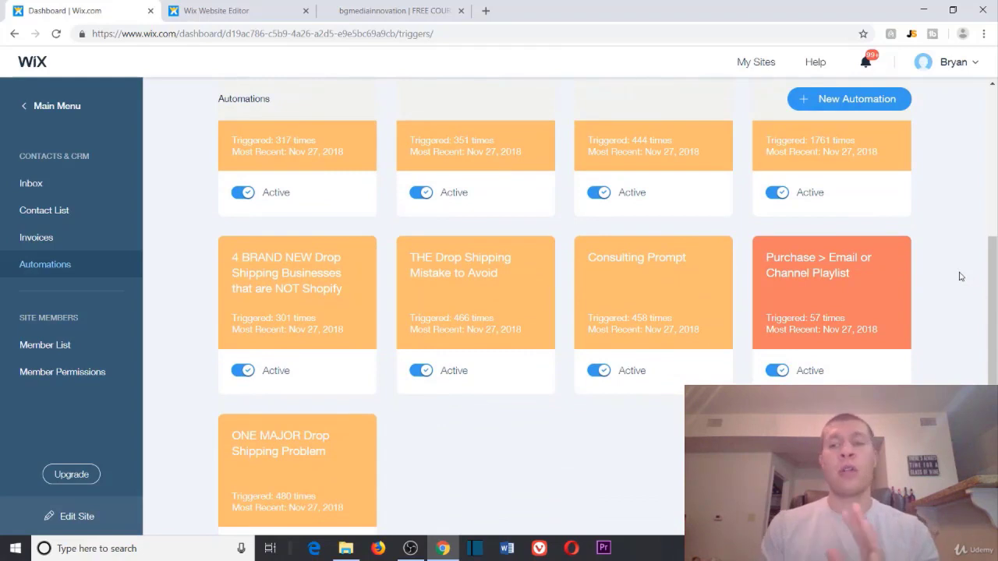
scroll(959, 267, "up", 1)
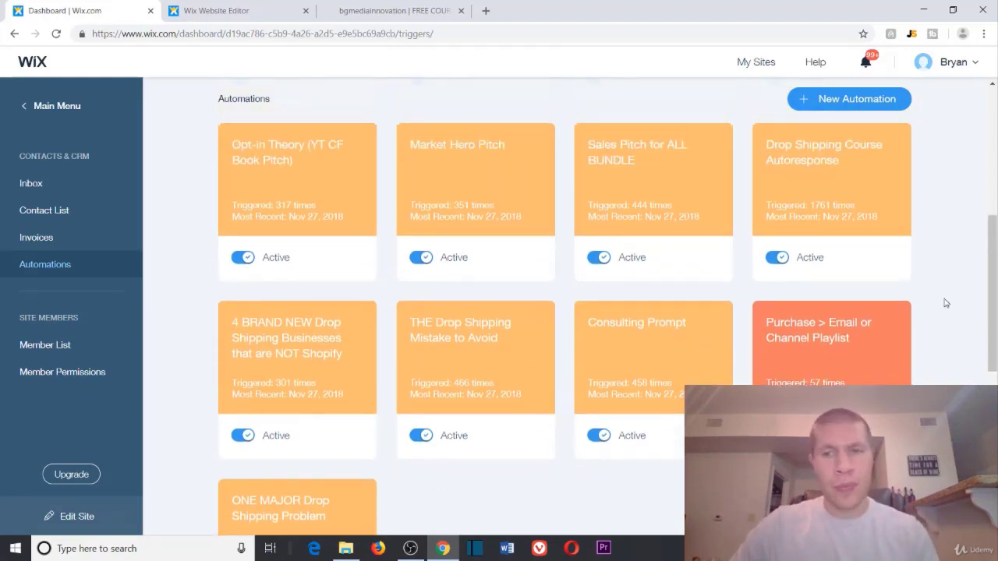
scroll(945, 301, "down", 2)
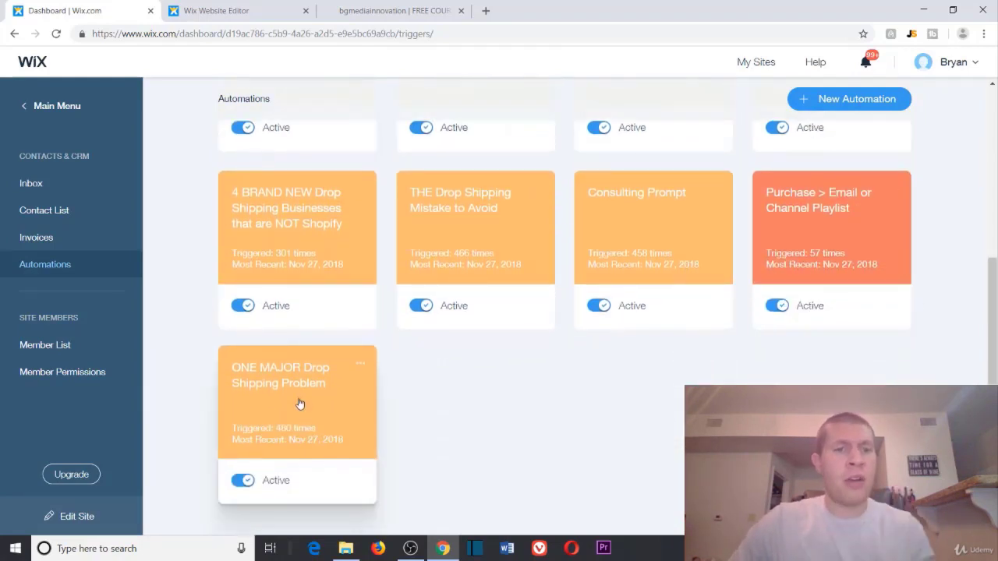
left_click(360, 365)
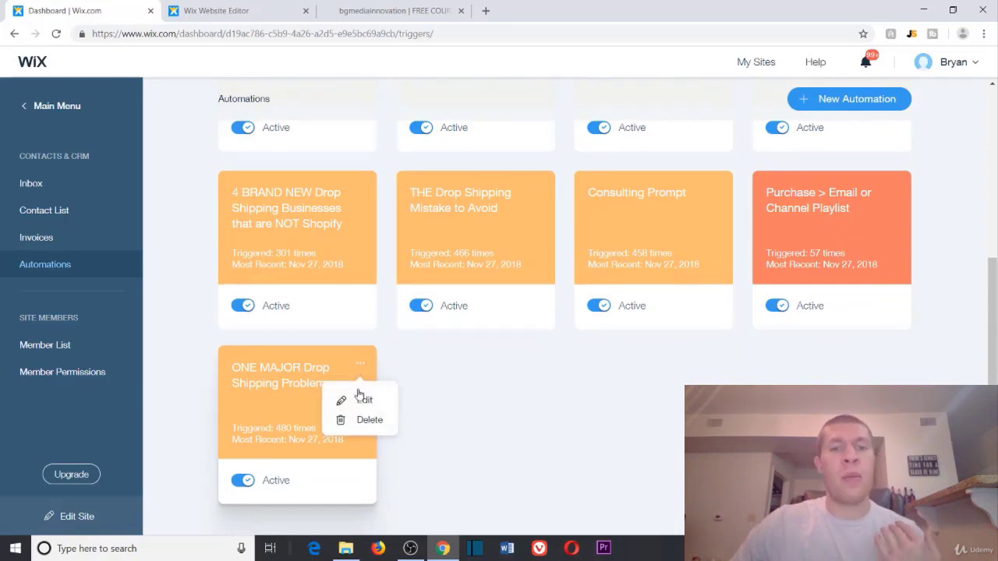
left_click(356, 400)
scroll(492, 148, "down", 2)
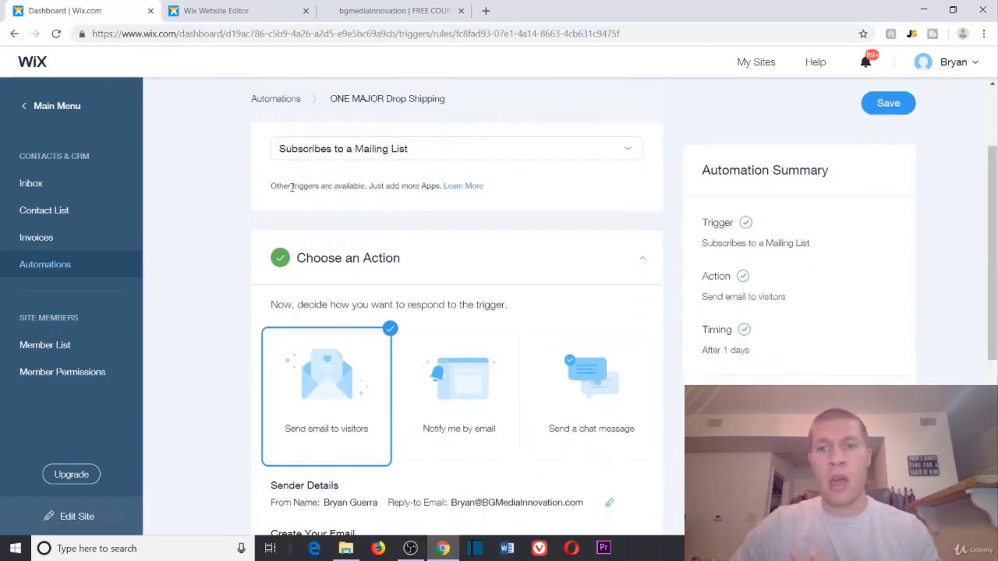
left_click_drag(704, 220, 811, 220)
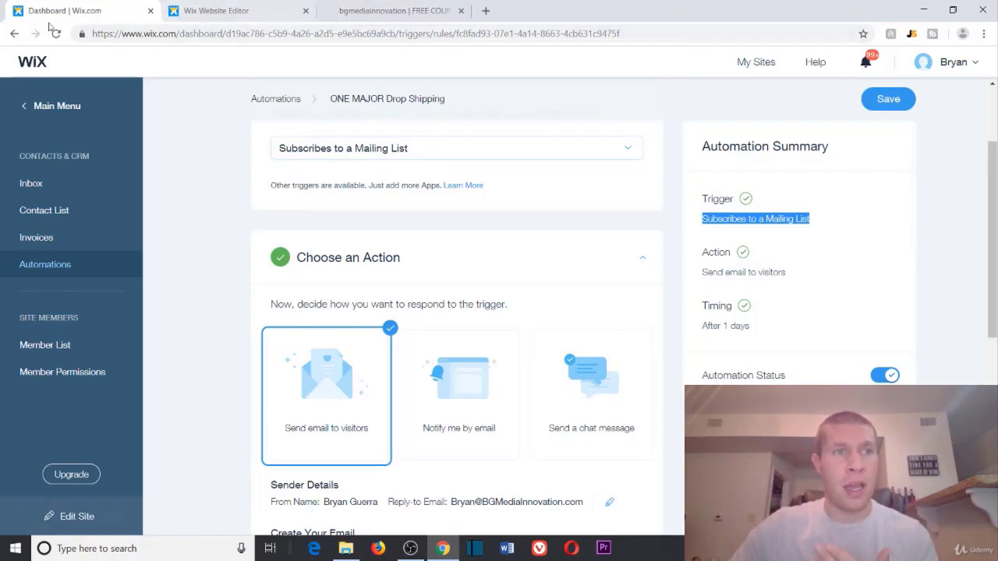
left_click(14, 33)
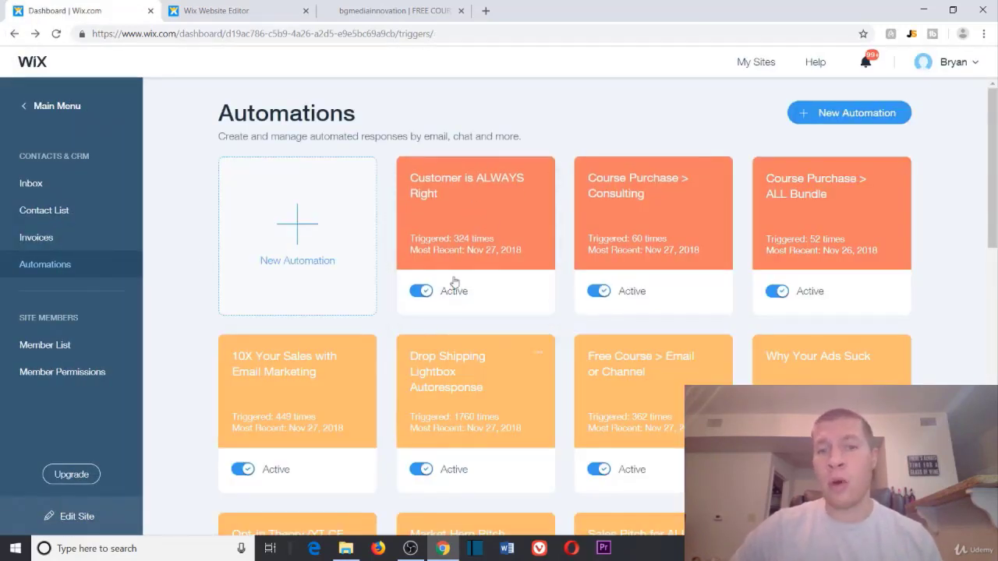
Step: Open the 'Customer is ALWAYS Right' automation for editing as an automated email
left_click(538, 173)
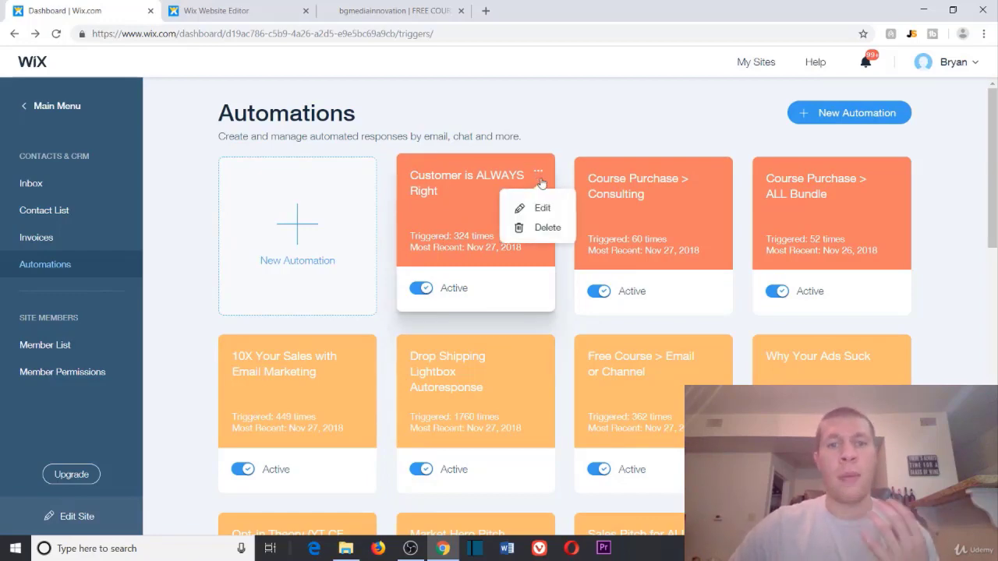
left_click(530, 206)
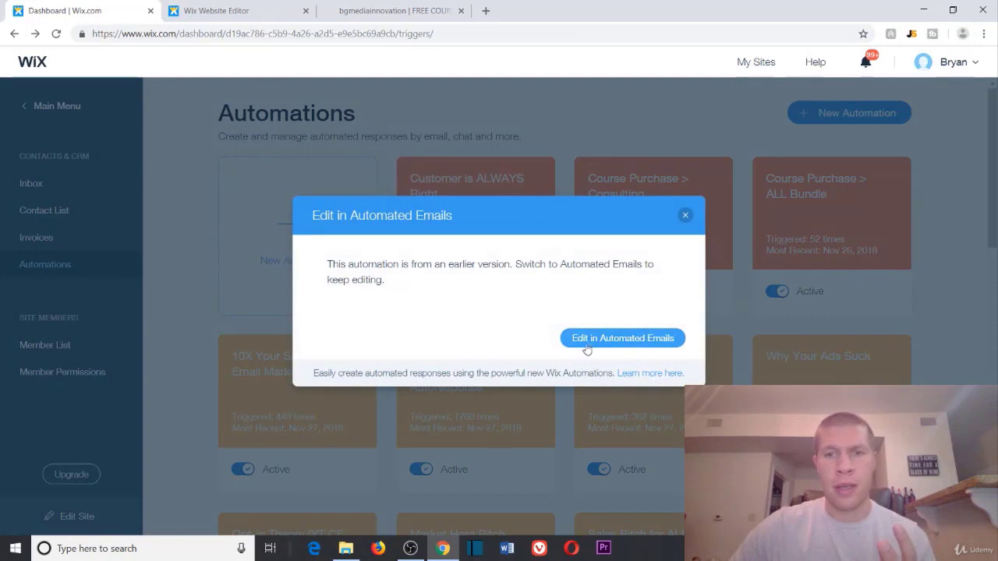
left_click(589, 338)
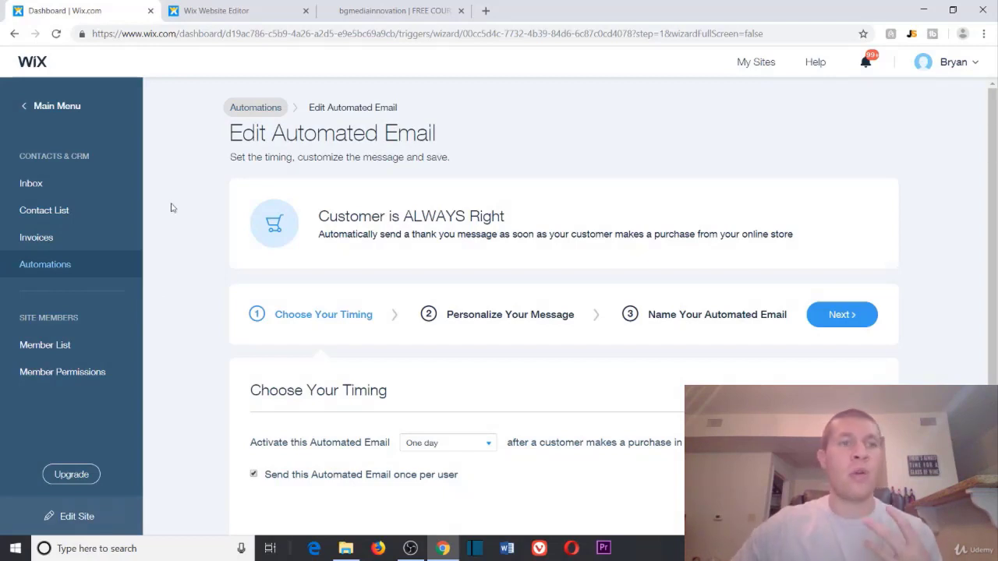
left_click(45, 107)
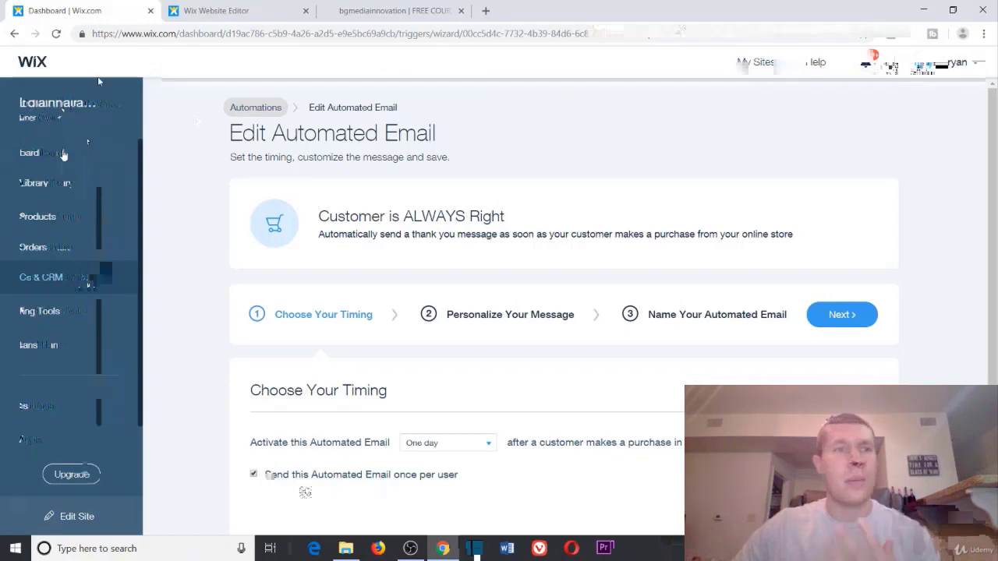
Step: Return to the Automations list, glance at the free course page, then come back to the dashboard
left_click(251, 107)
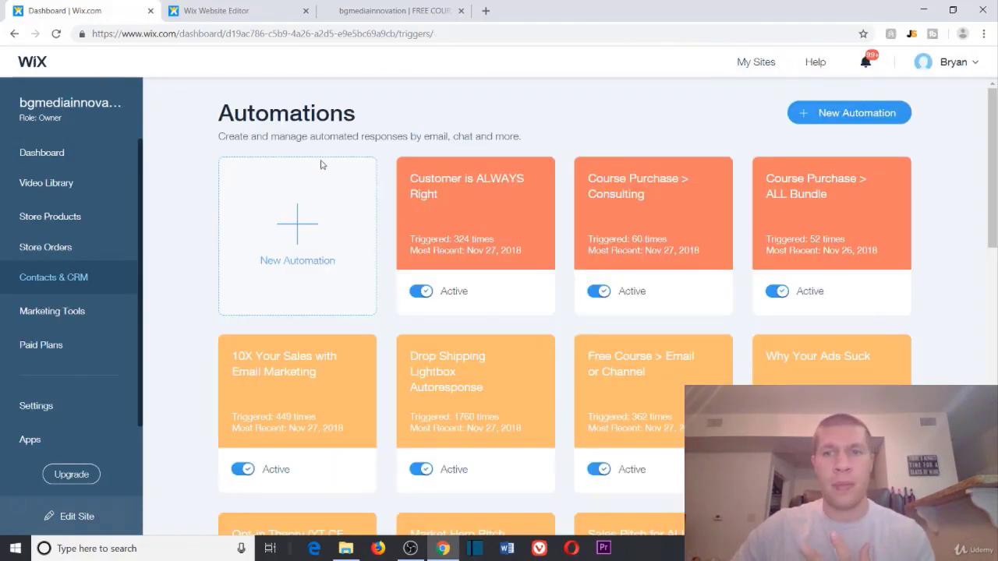
scroll(819, 226, "down", 7)
scroll(756, 257, "up", 1)
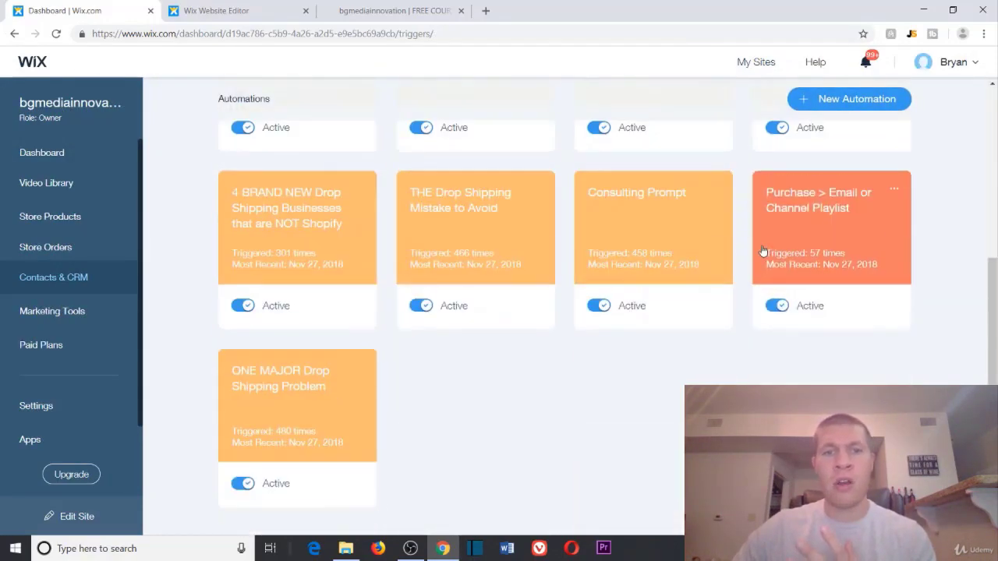
scroll(752, 261, "down", 5)
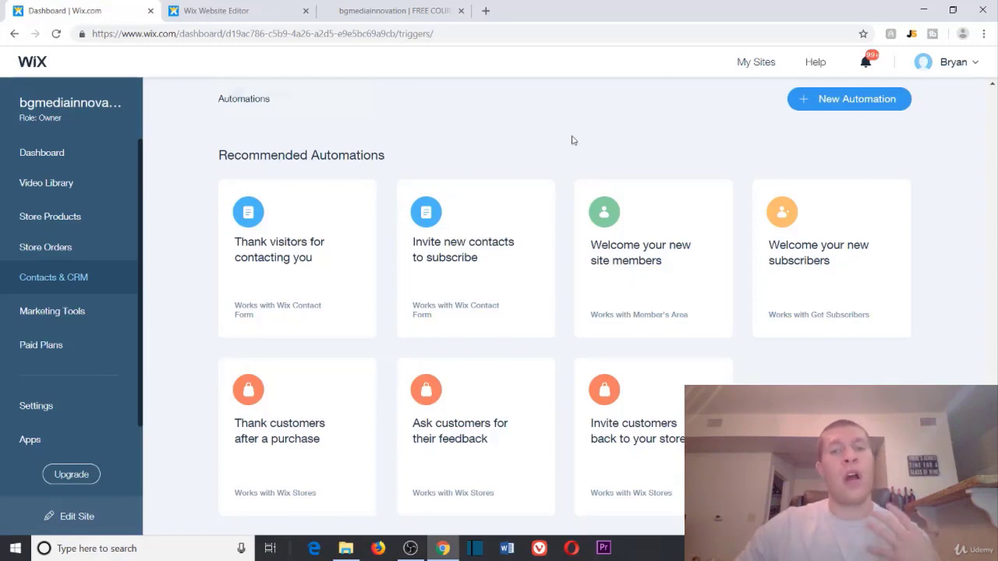
scroll(490, 138, "up", 10)
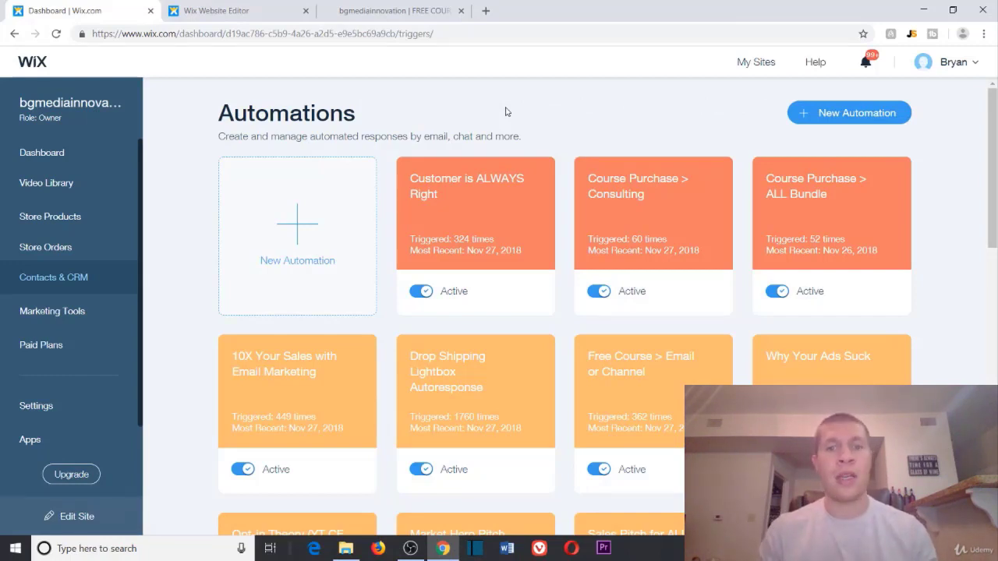
left_click(406, 11)
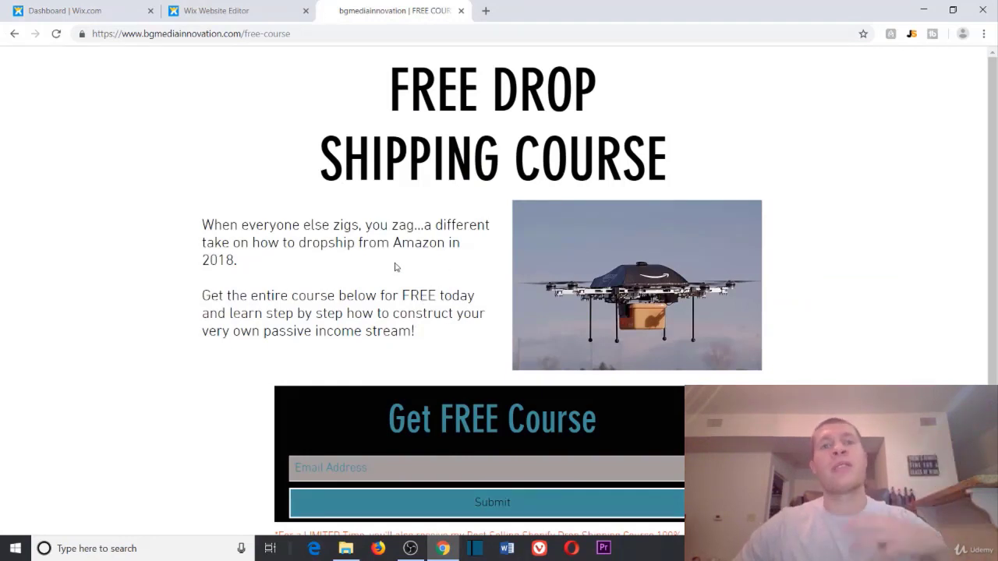
left_click(125, 10)
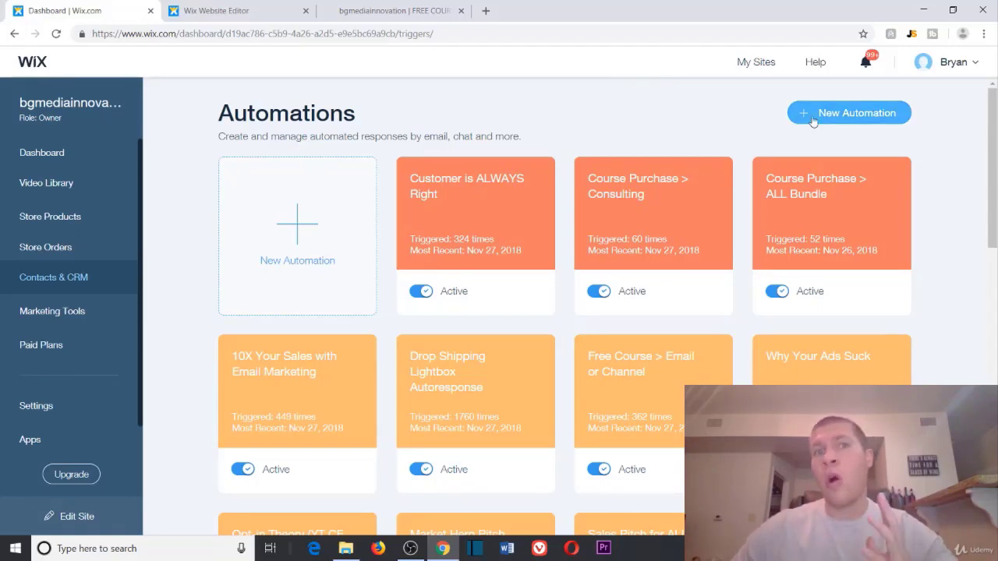
Step: Create a new automation and show the list of available triggers
left_click(814, 118)
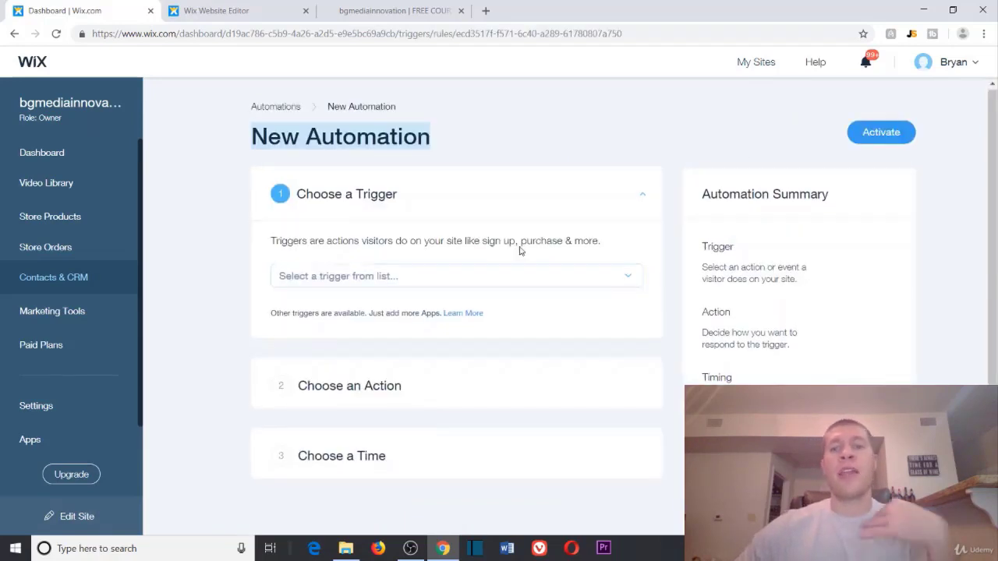
scroll(520, 250, "down", 1)
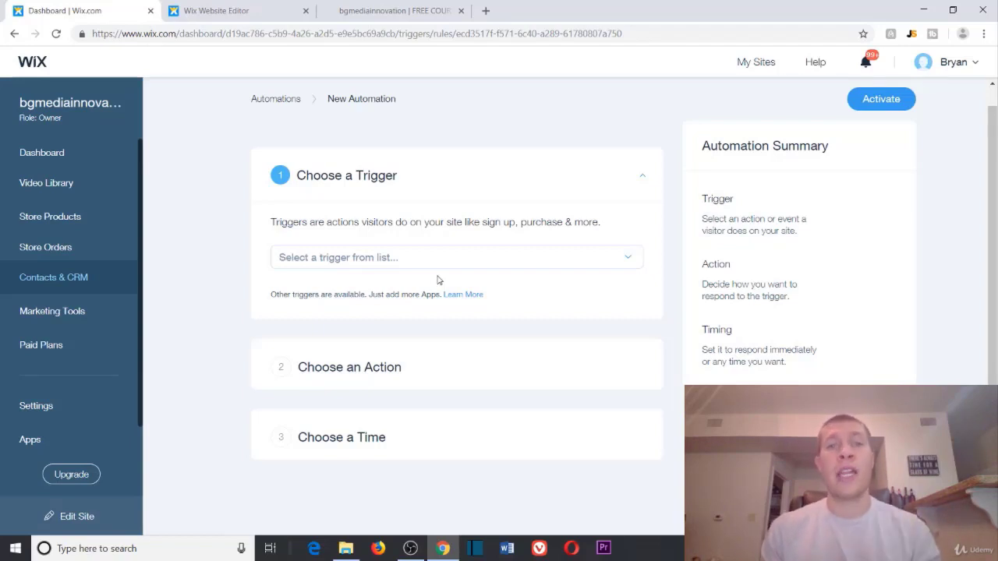
left_click(428, 260)
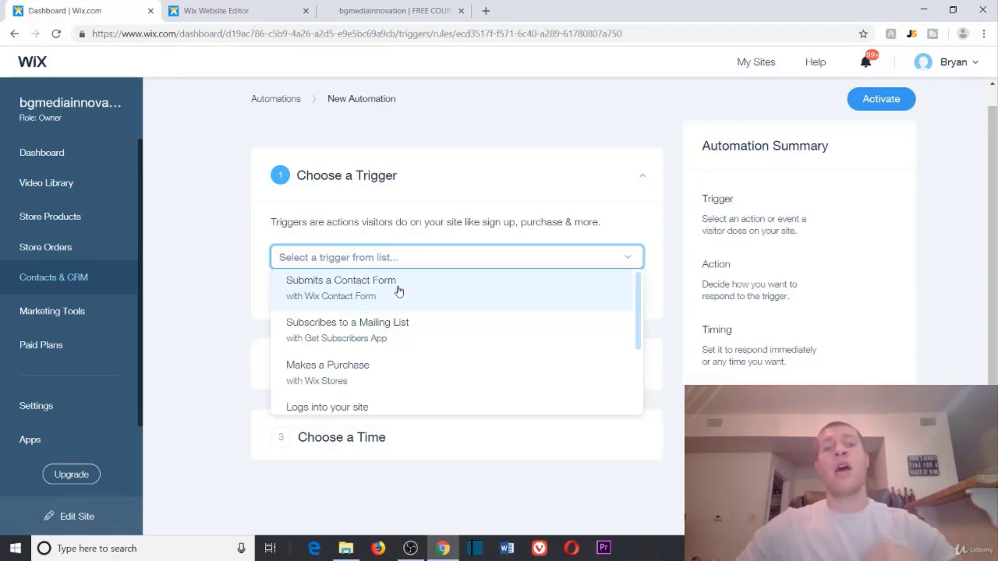
Step: Check the free course page and its sign-up form in the editor, then return to the new automation
left_click(424, 6)
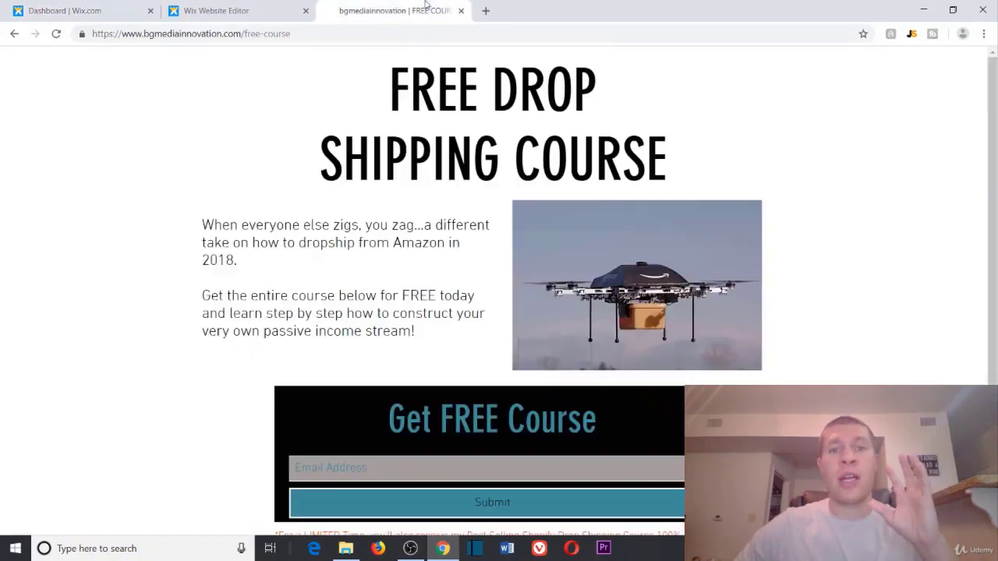
scroll(546, 420, "down", 2)
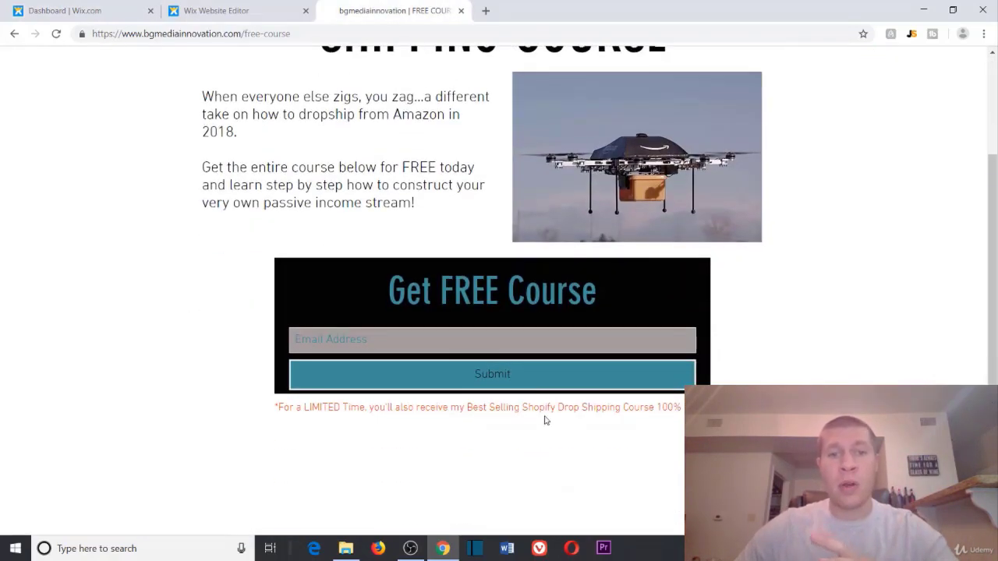
left_click(204, 10)
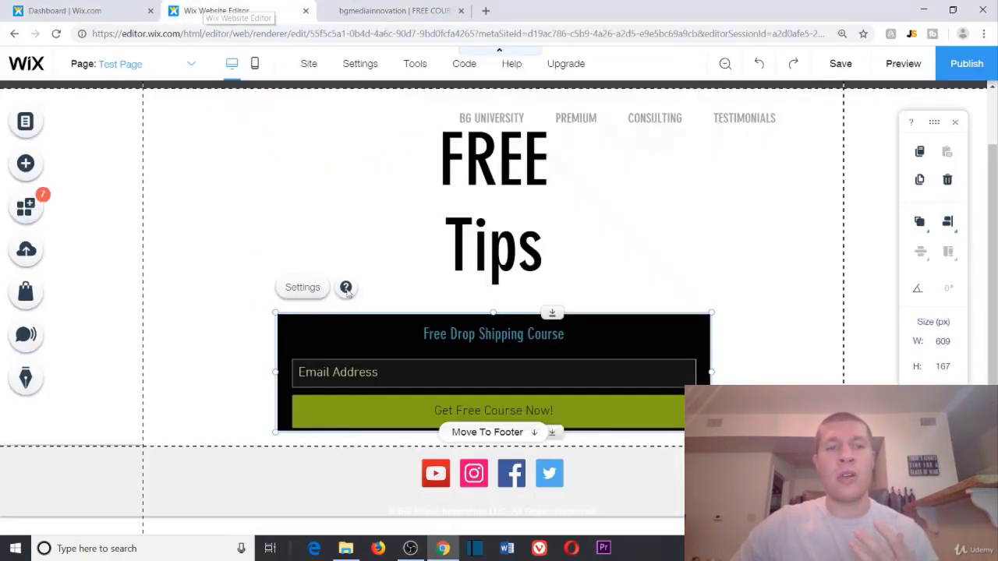
left_click(109, 9)
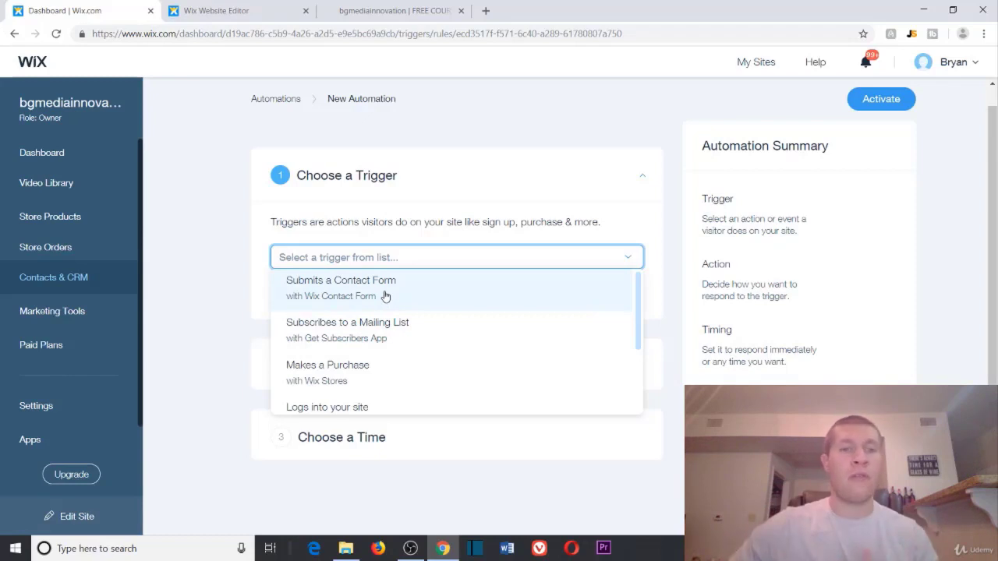
scroll(383, 301, "down", 2)
scroll(374, 327, "up", 1)
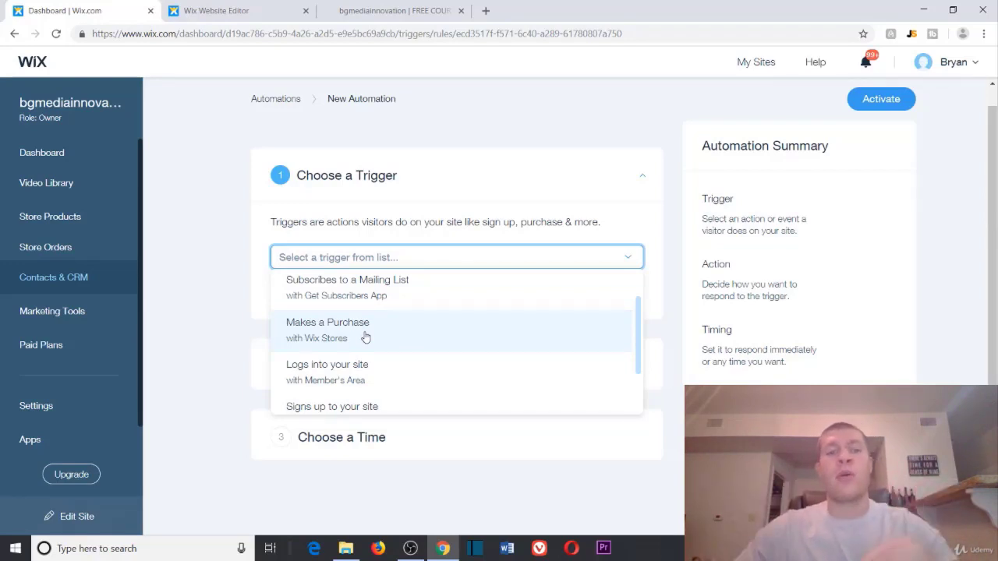
scroll(364, 338, "down", 2)
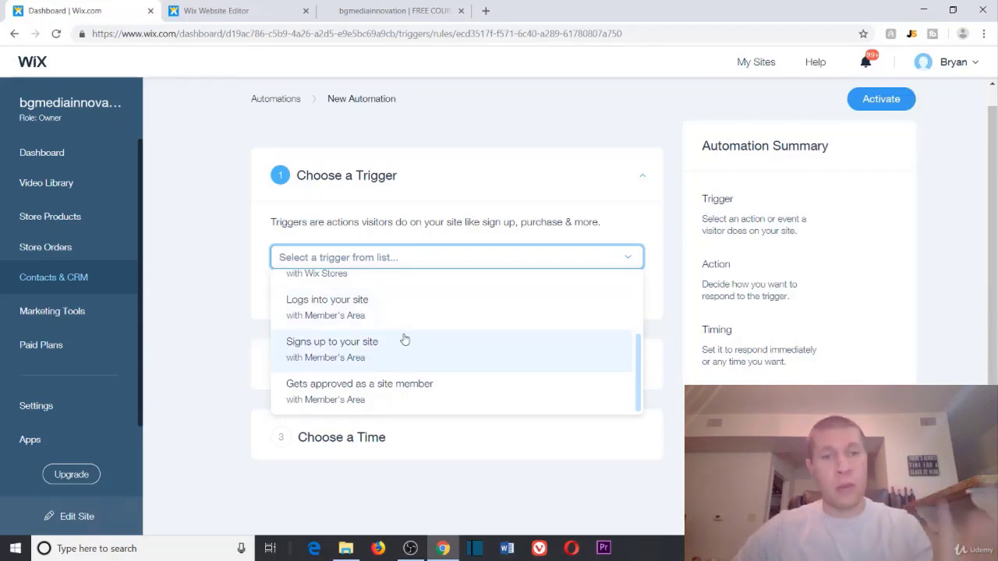
scroll(406, 338, "down", 1)
scroll(409, 353, "up", 1)
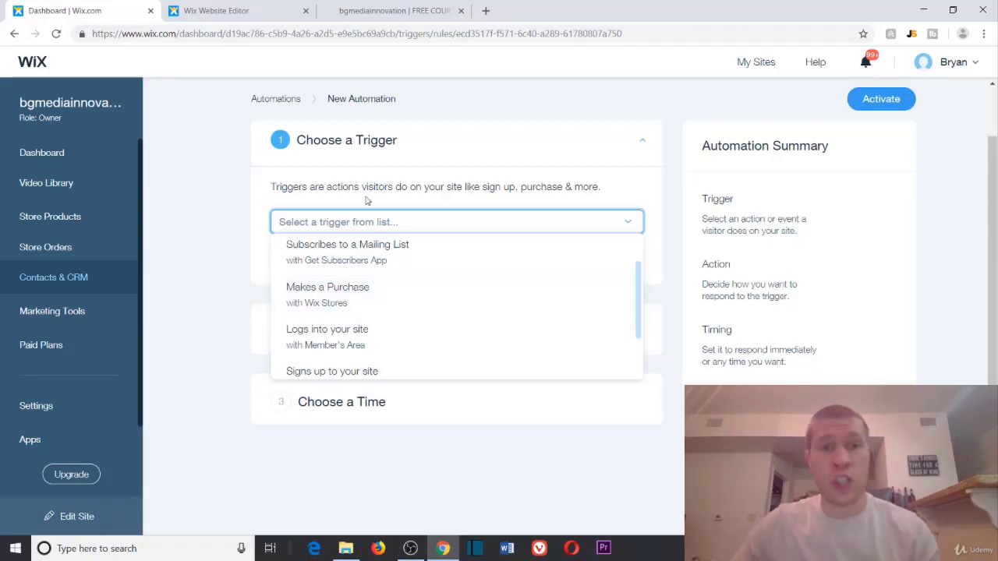
Step: Set the trigger to Subscribes to a Mailing List and the action to Send email to visitors
left_click(357, 258)
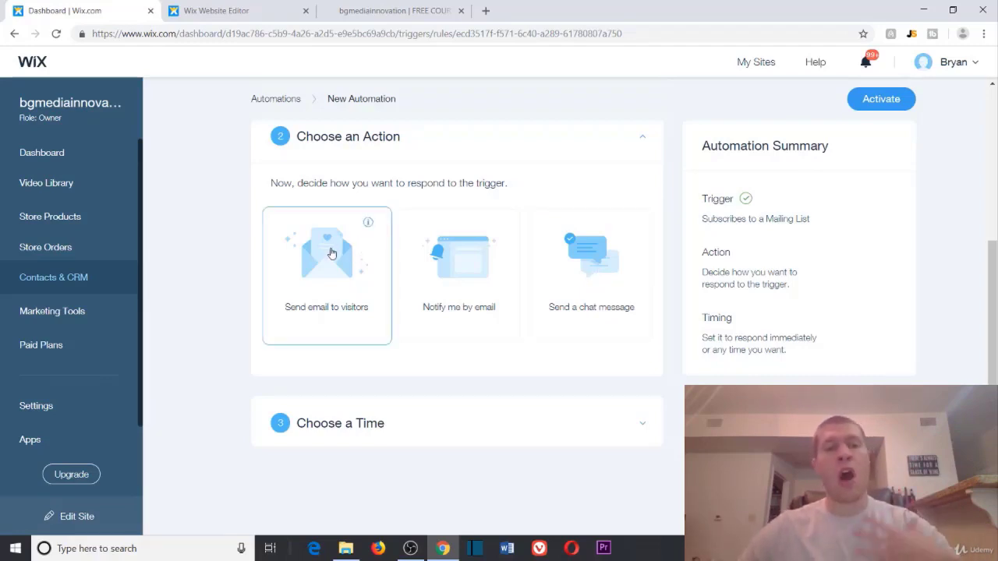
left_click(331, 252)
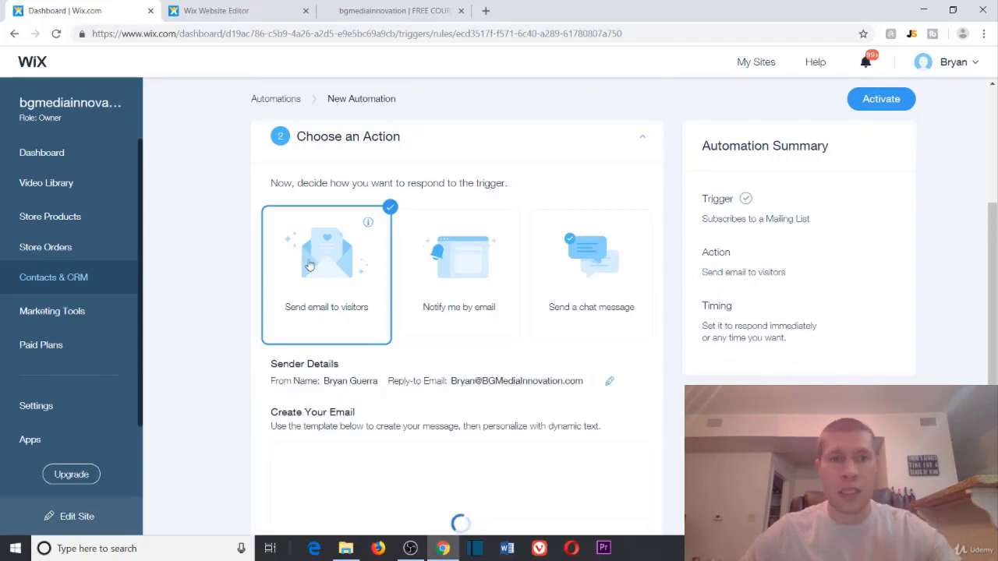
scroll(234, 296, "down", 4)
scroll(351, 250, "up", 1)
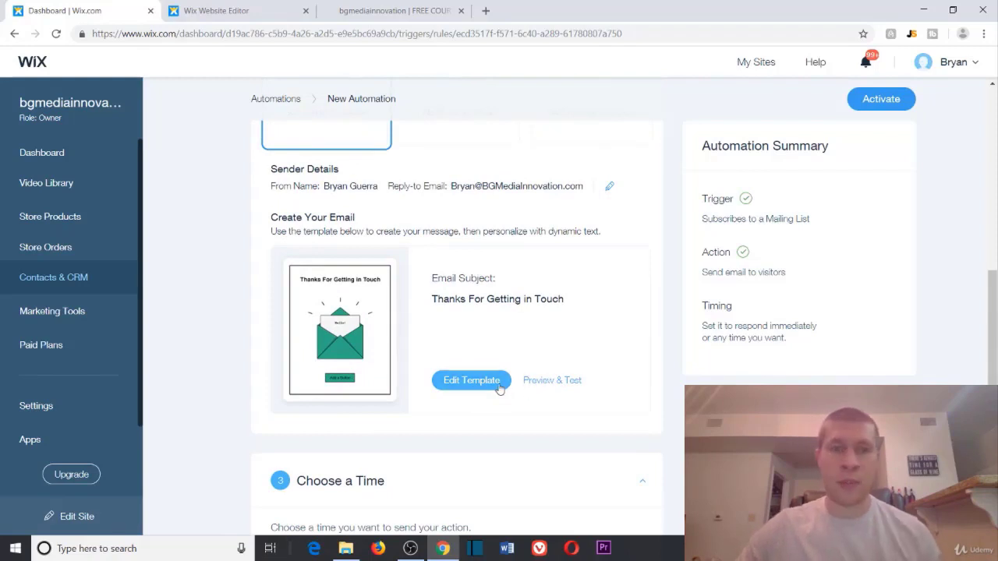
left_click(471, 380)
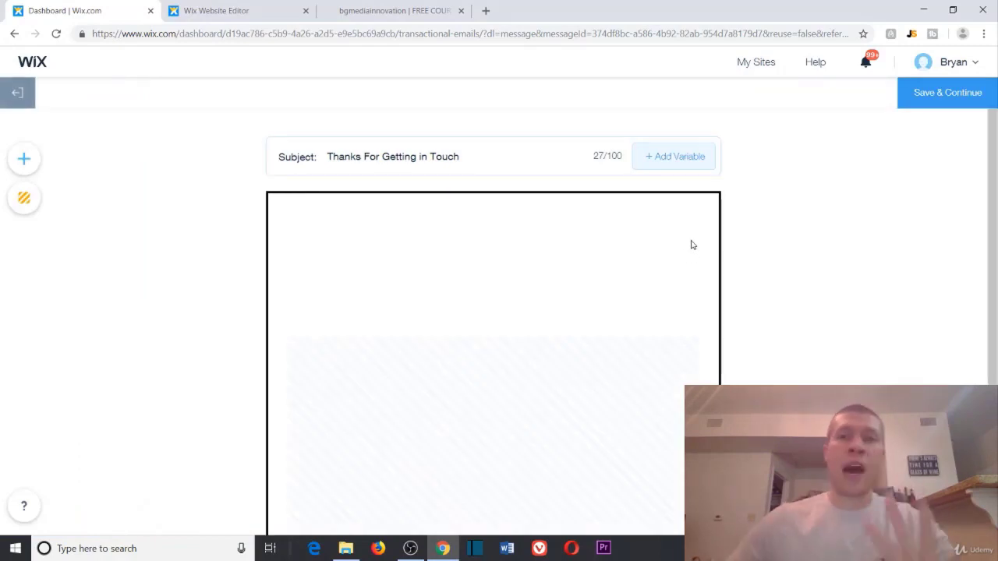
scroll(677, 245, "down", 2)
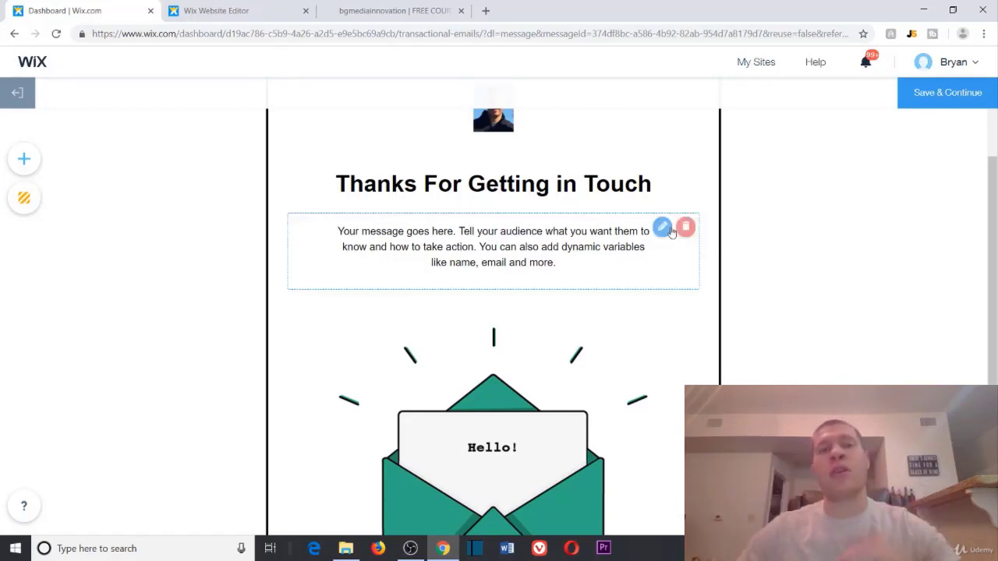
scroll(713, 231, "down", 1)
scroll(747, 200, "up", 1)
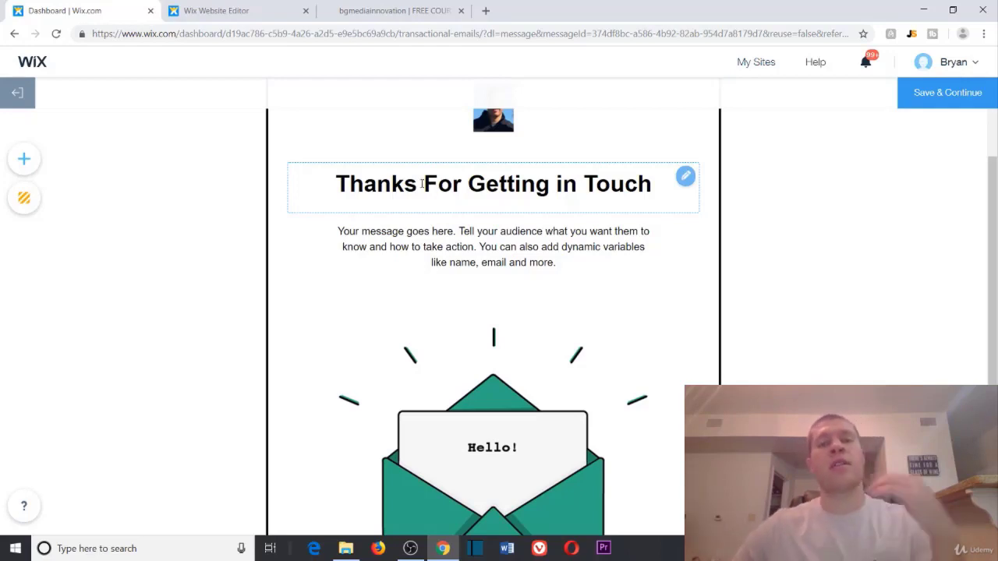
scroll(422, 184, "down", 2)
scroll(479, 196, "up", 2)
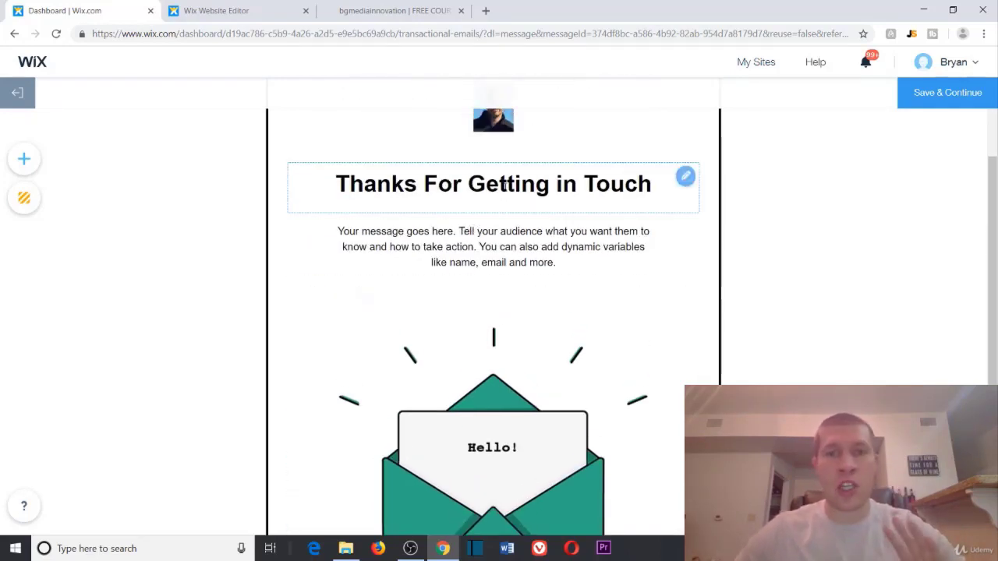
Step: Type test letters 'dfdafdfadf' into the email heading and try linking part of its text
double_click(505, 185)
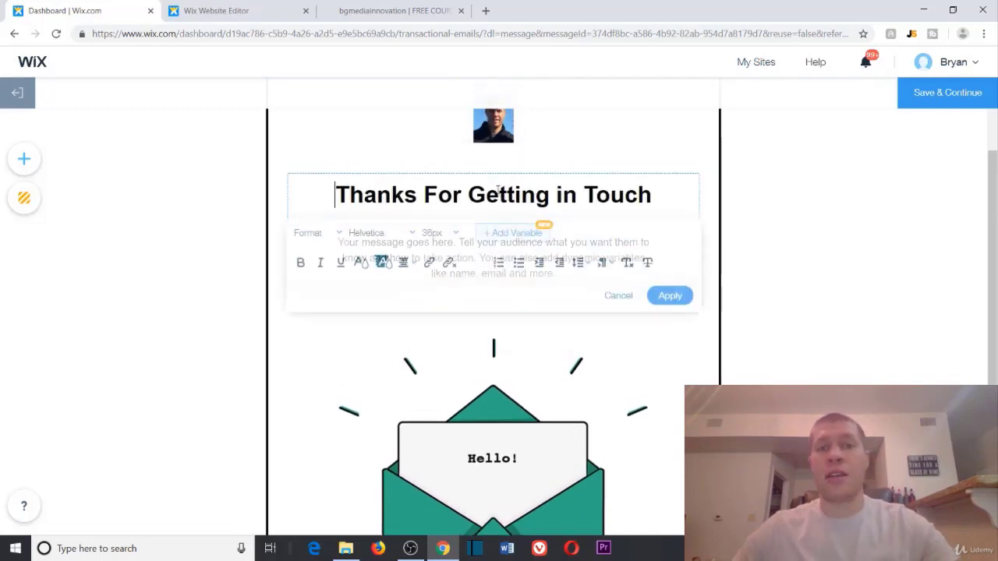
type("dfdafdfadf")
left_click_drag(568, 246, 444, 201)
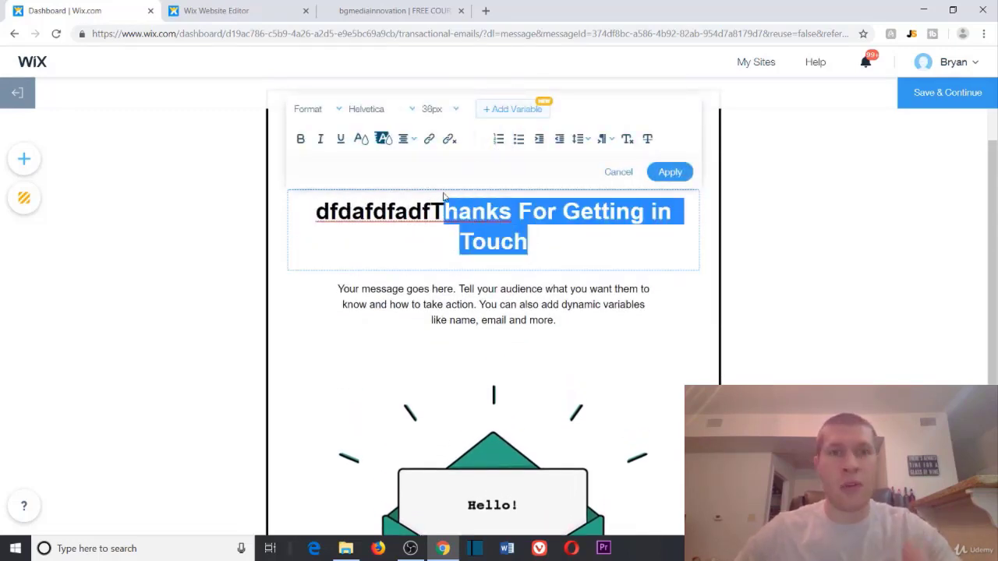
left_click(430, 140)
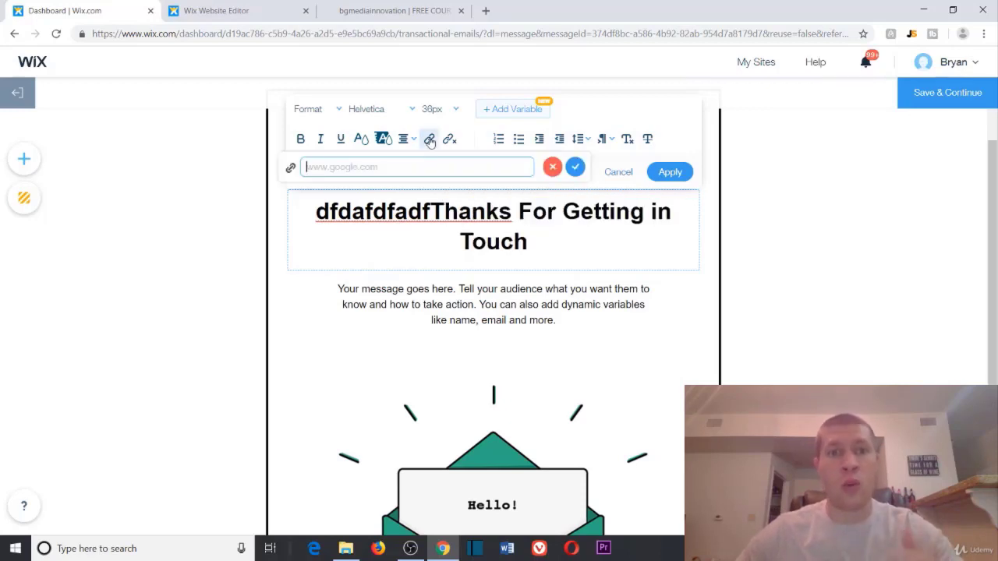
Step: Open the image chooser for the envelope picture, then close it, keeping the envelope
left_click(509, 437)
scroll(517, 439, "down", 1)
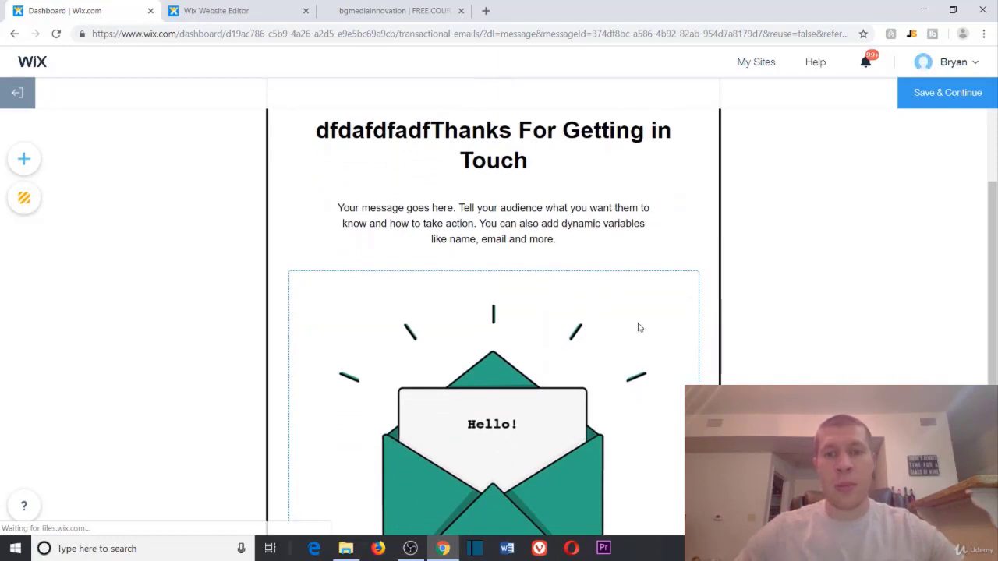
left_click(944, 81)
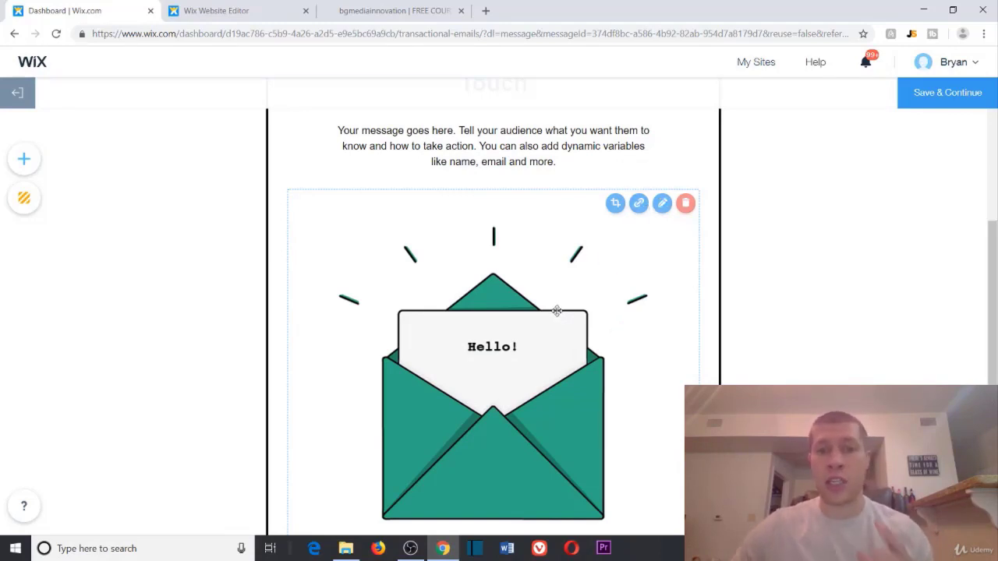
Step: Swap the envelope for the mailbox money image, then delete the picture block from the email
double_click(541, 336)
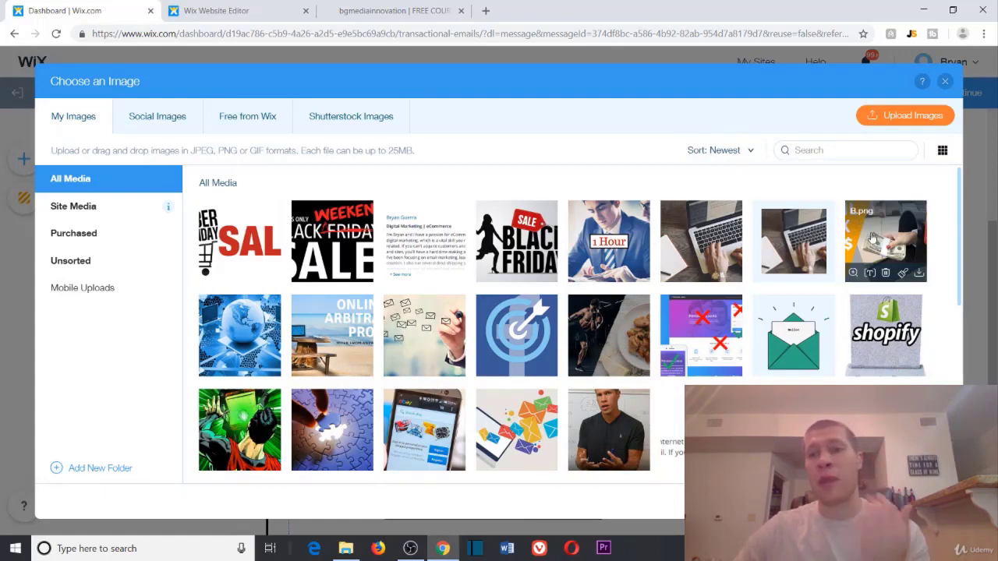
double_click(874, 238)
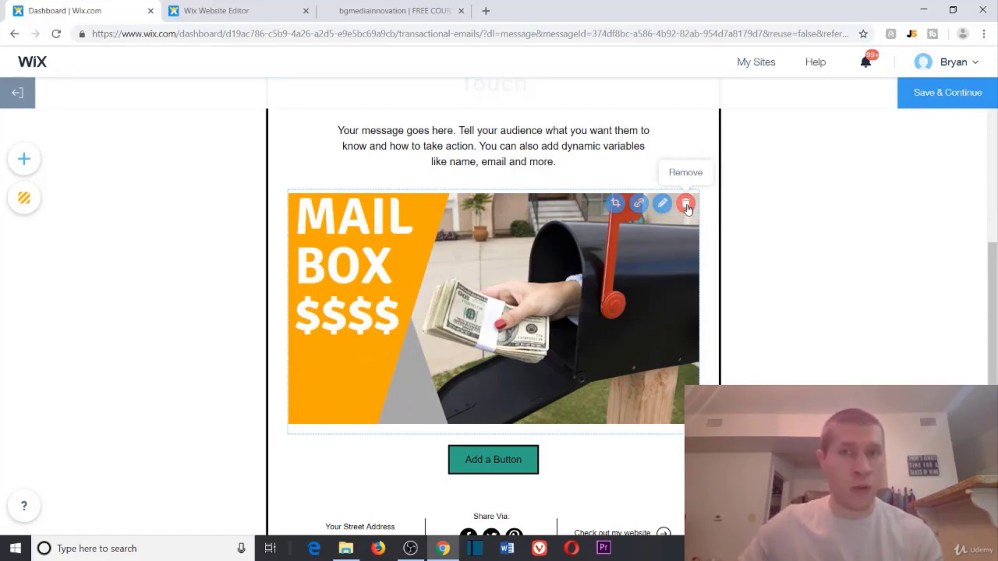
left_click(670, 203)
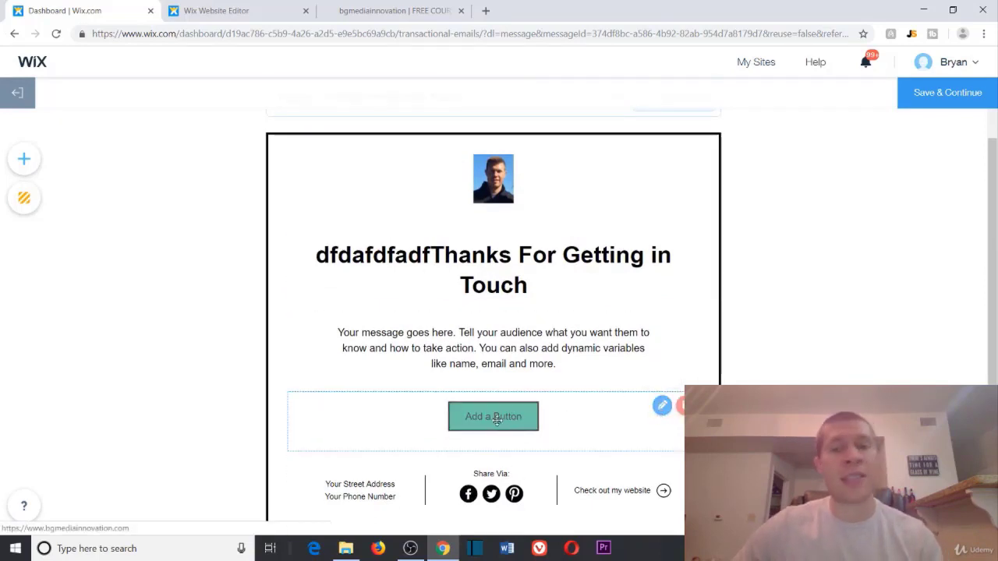
Step: Replace the 'Thanks For Getting in Touch' heading text with 'FREE Drop Shipping Course'
left_click(389, 336)
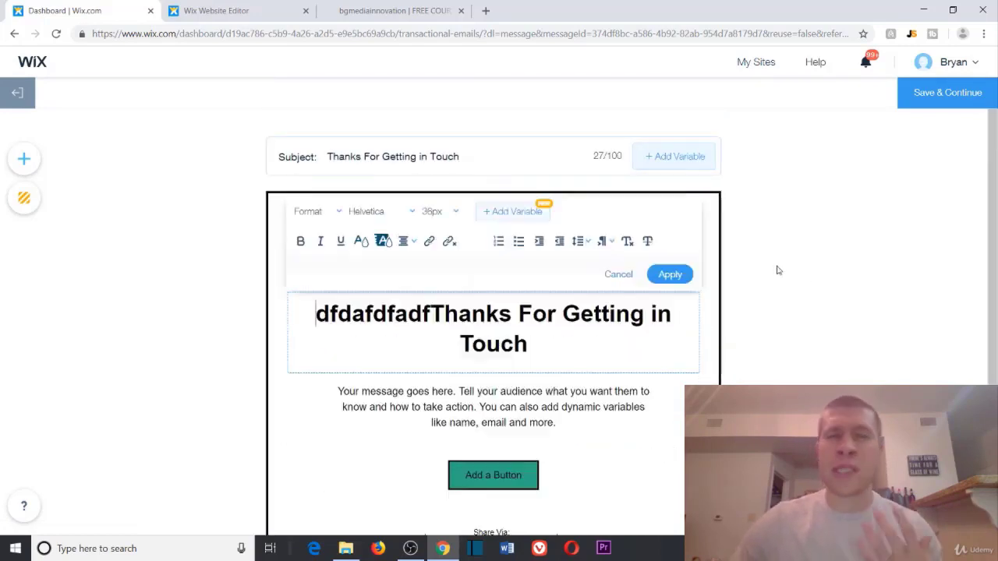
left_click(25, 166)
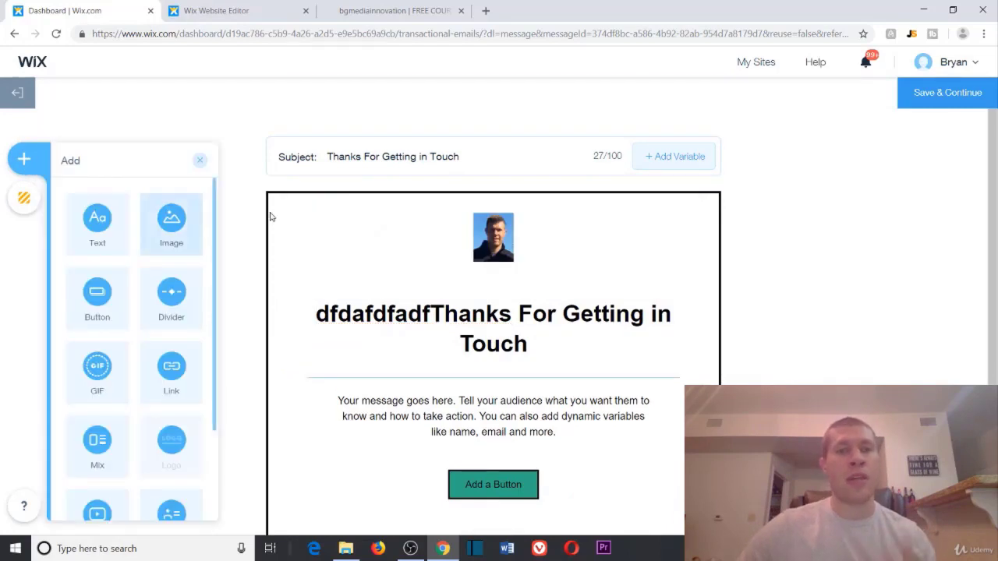
left_click(499, 325)
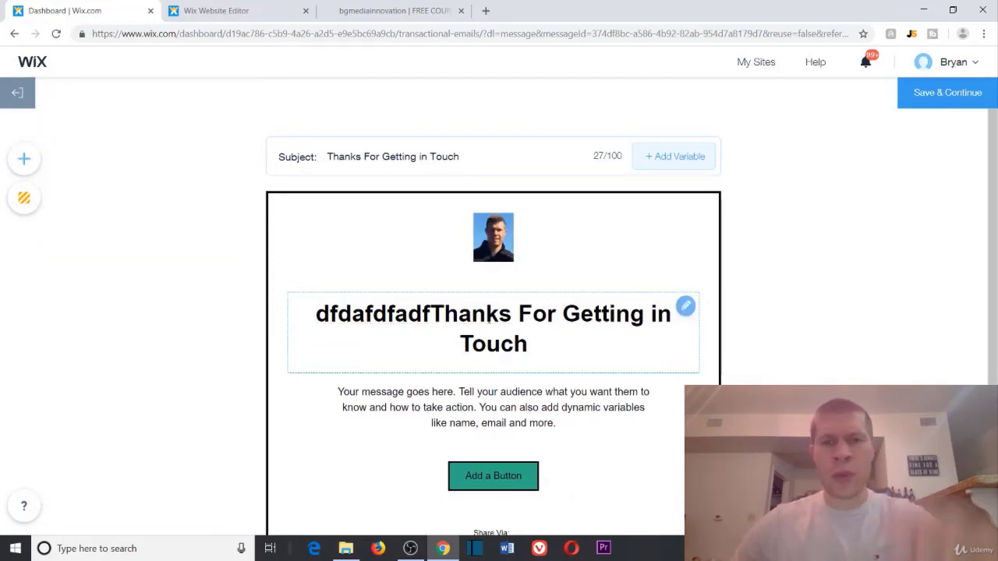
left_click_drag(538, 343, 269, 312)
type("FREE S")
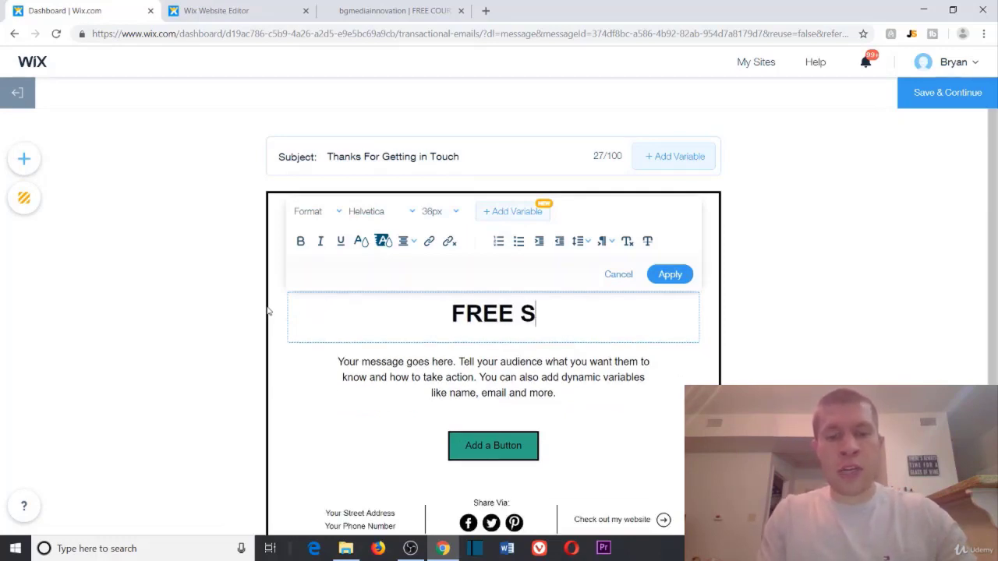
key("BackSpace")
type("Drop Shippin")
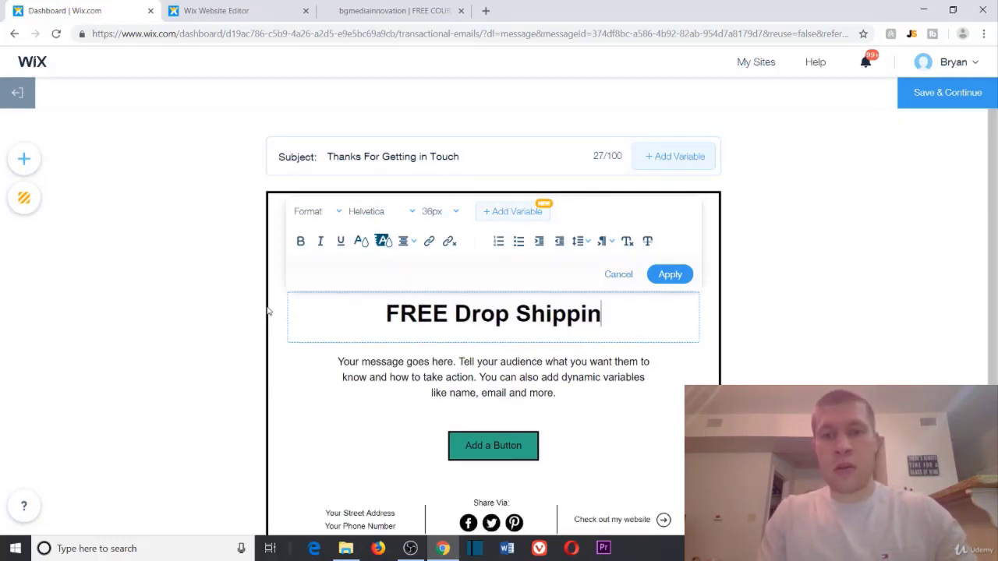
type("g Course")
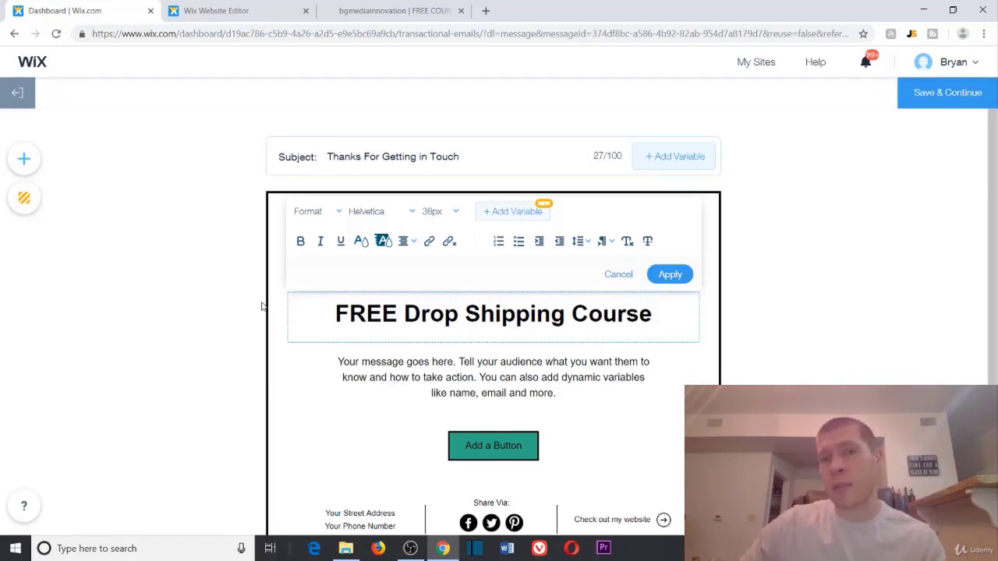
left_click(551, 392)
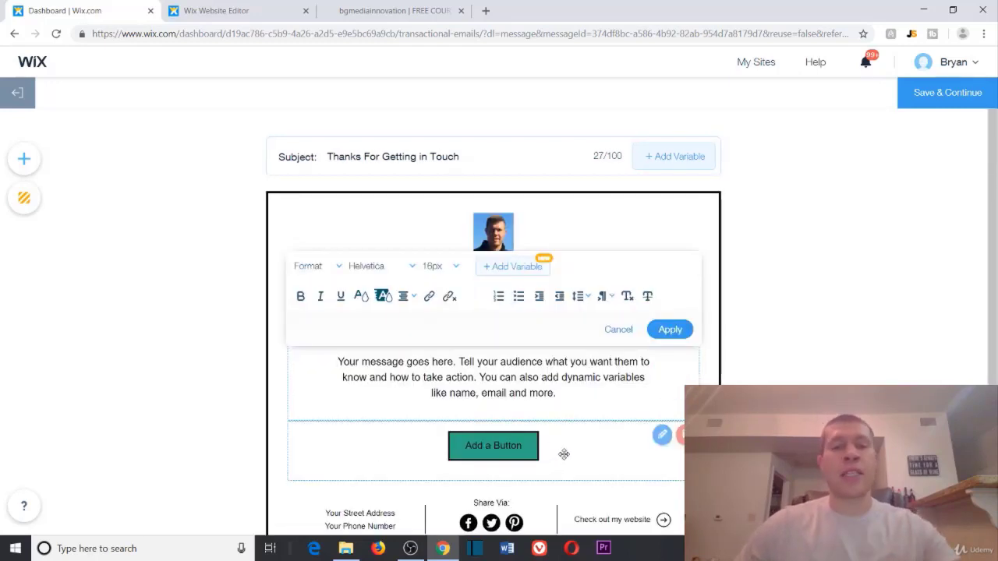
left_click(562, 452)
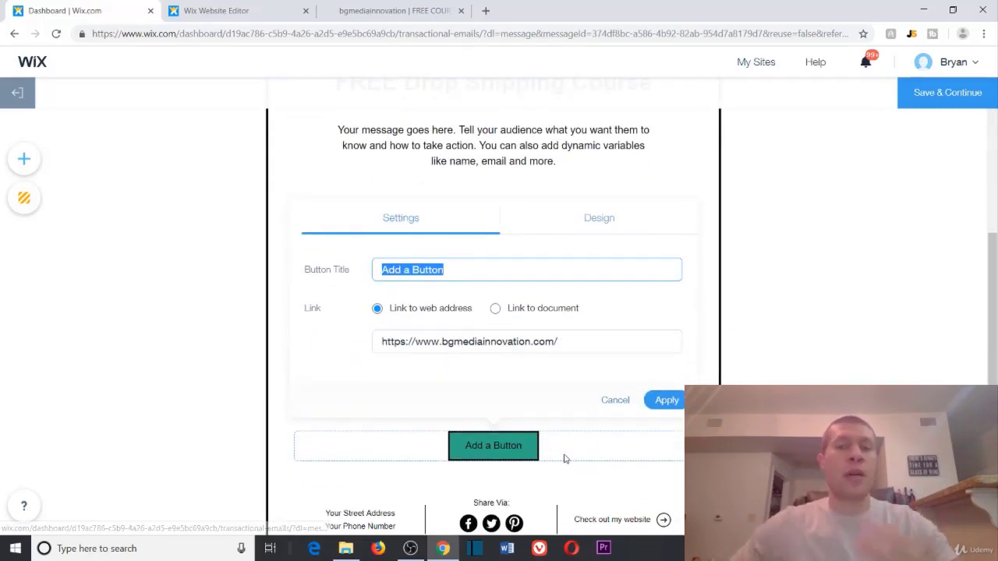
left_click(615, 400)
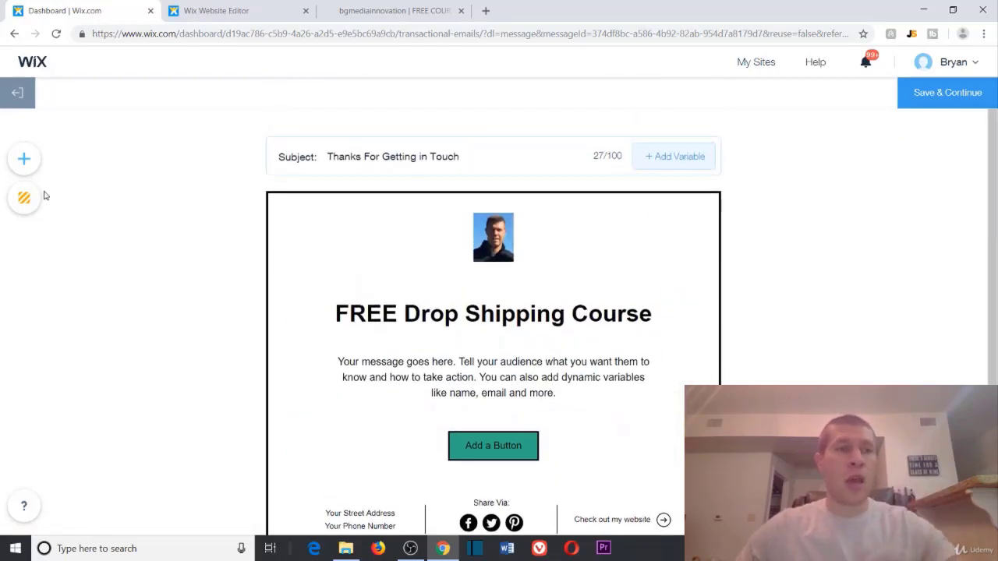
left_click(23, 159)
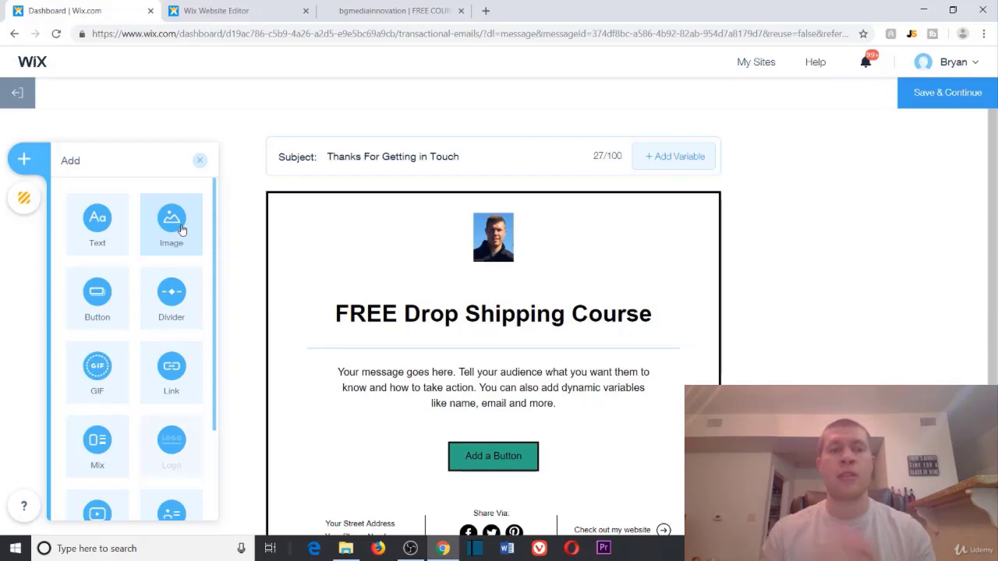
left_click(200, 159)
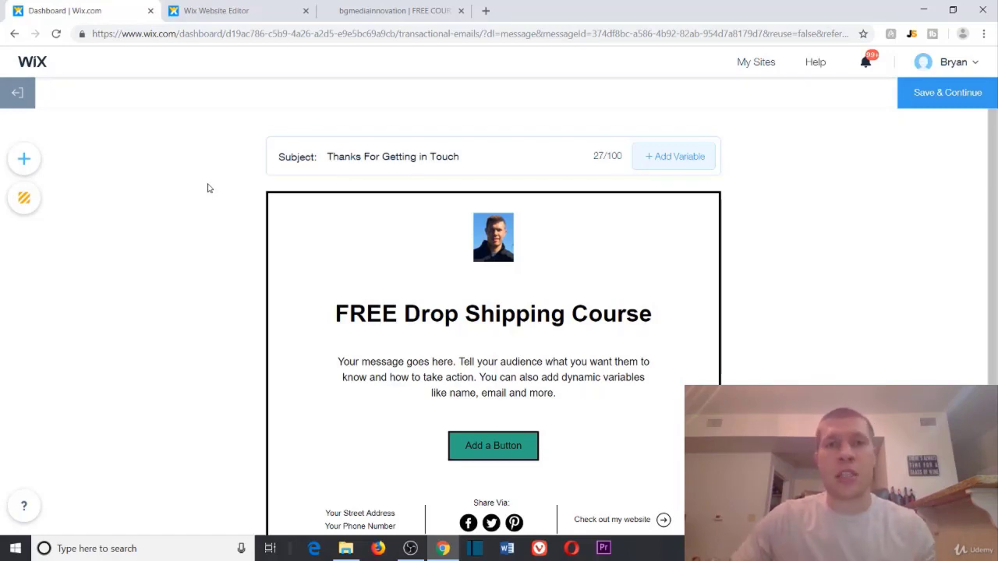
scroll(511, 212, "down", 1)
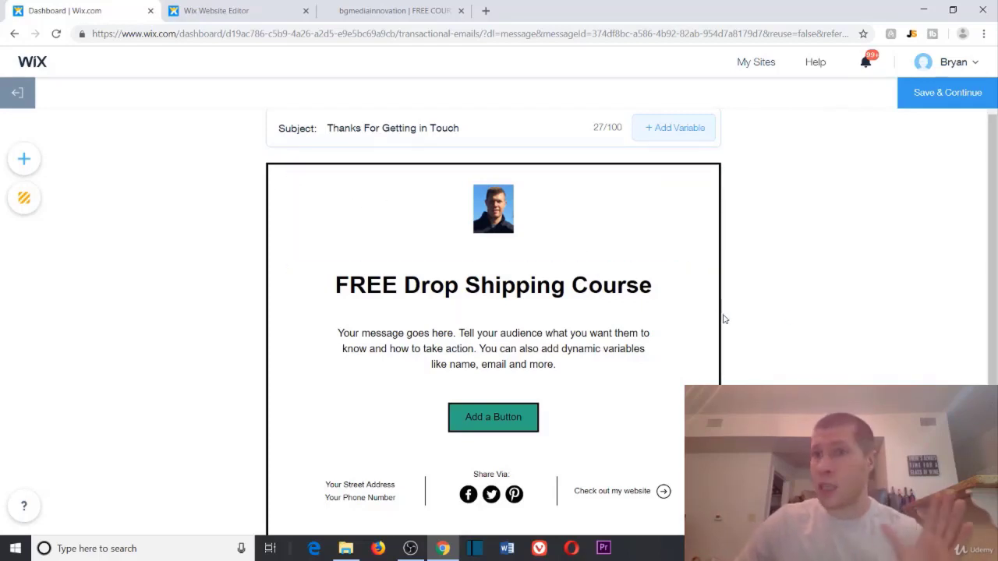
left_click(950, 97)
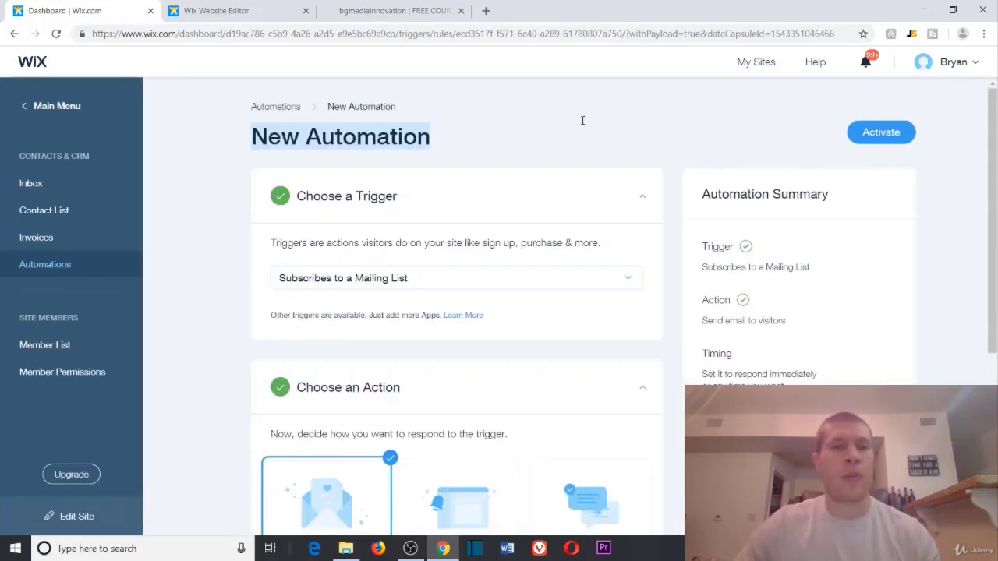
scroll(490, 241, "down", 4)
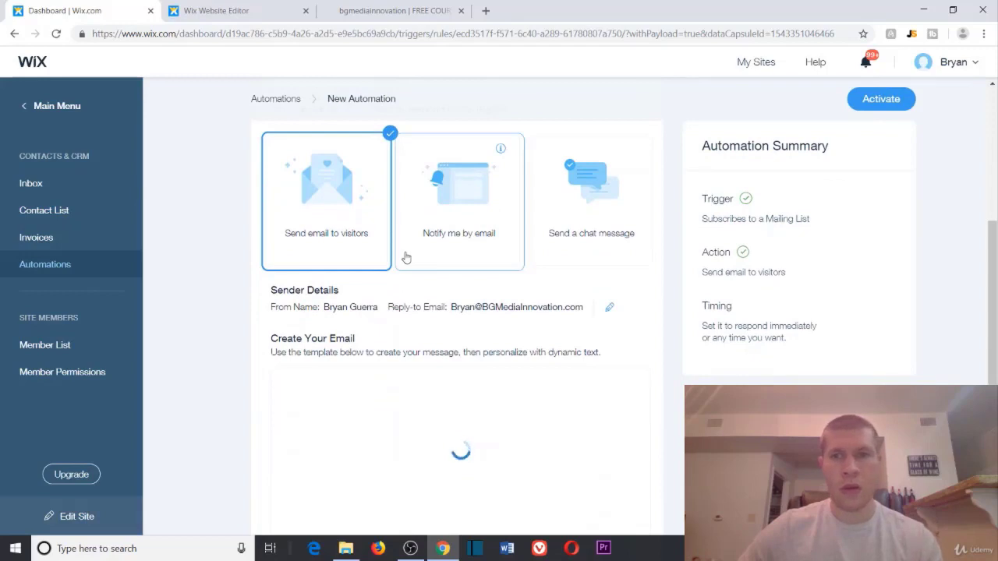
scroll(406, 257, "down", 3)
scroll(421, 281, "down", 2)
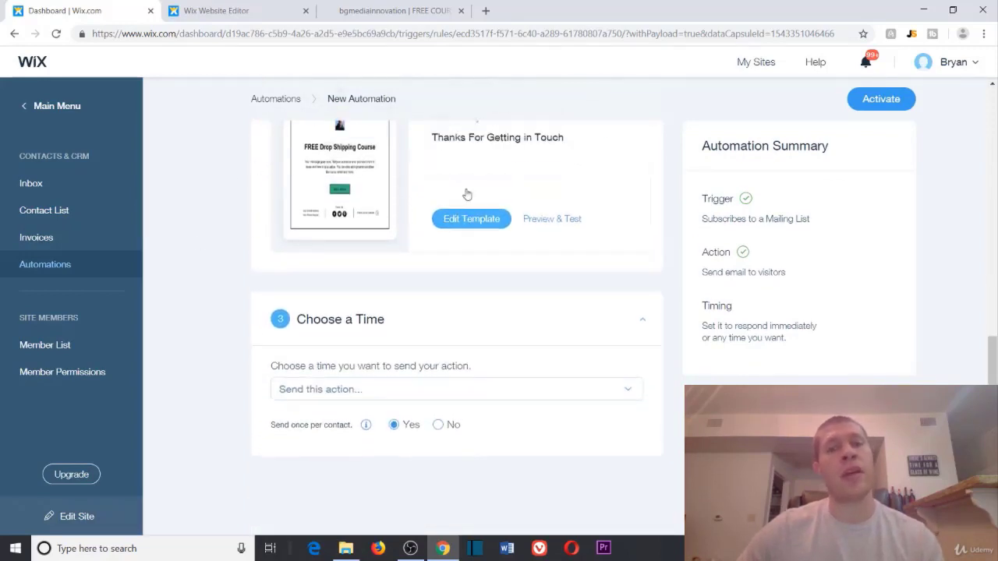
left_click(548, 260)
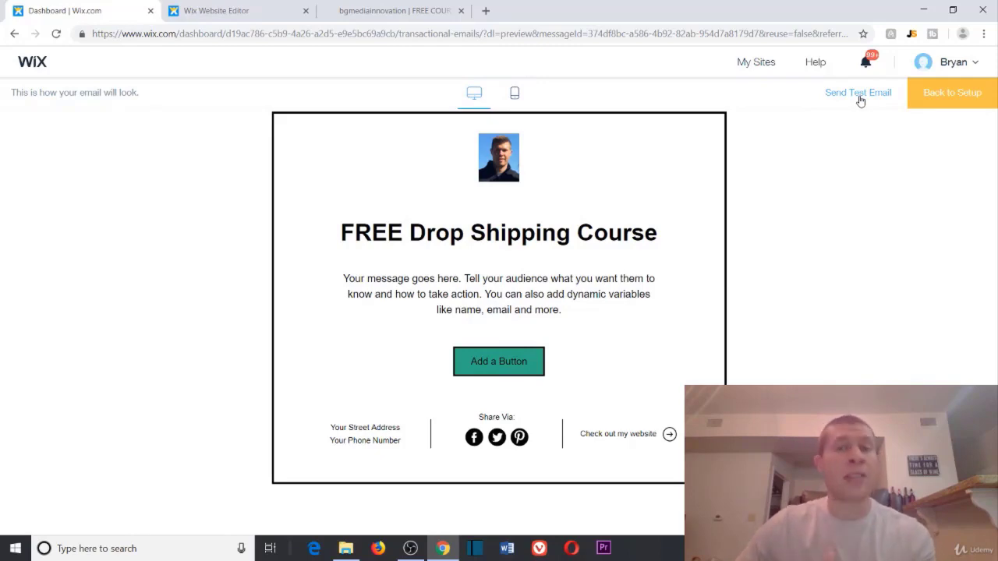
left_click(950, 94)
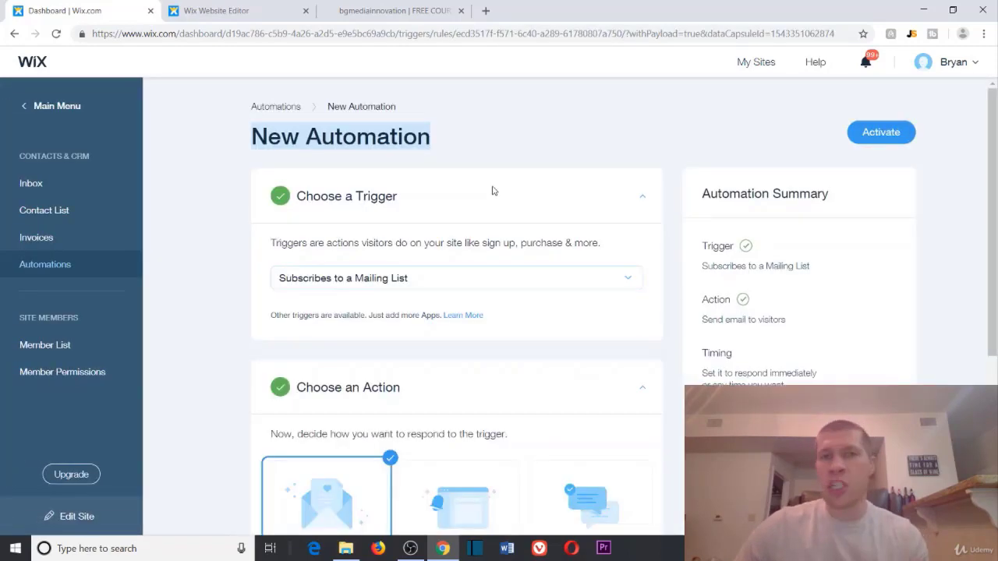
scroll(256, 272, "down", 10)
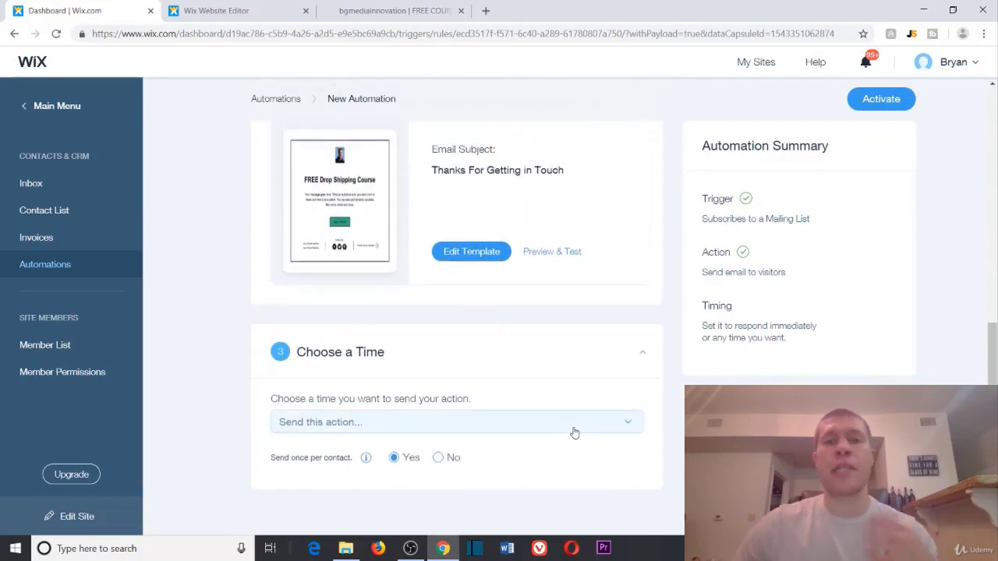
scroll(561, 435, "up", 4)
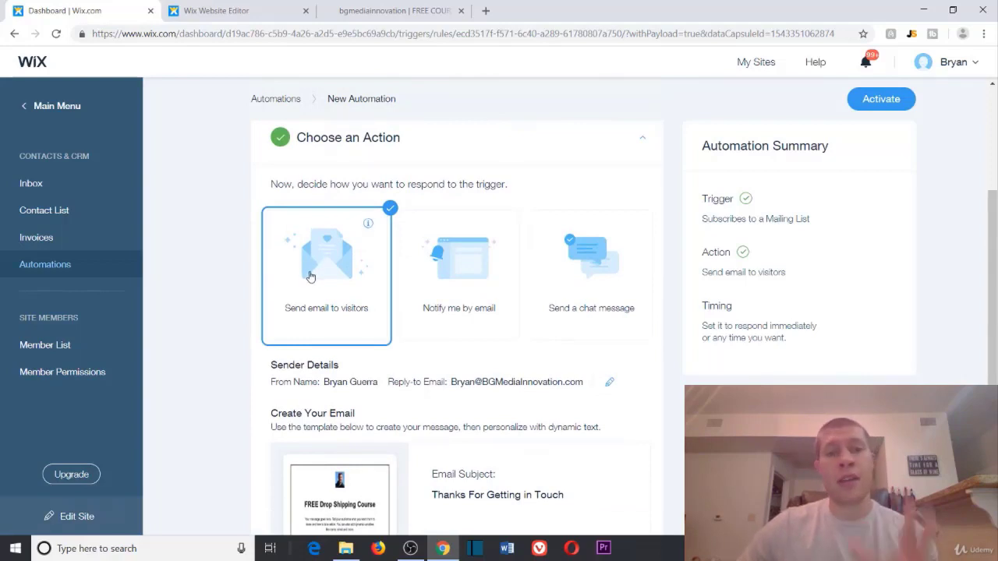
scroll(259, 264, "up", 1)
scroll(228, 224, "up", 2)
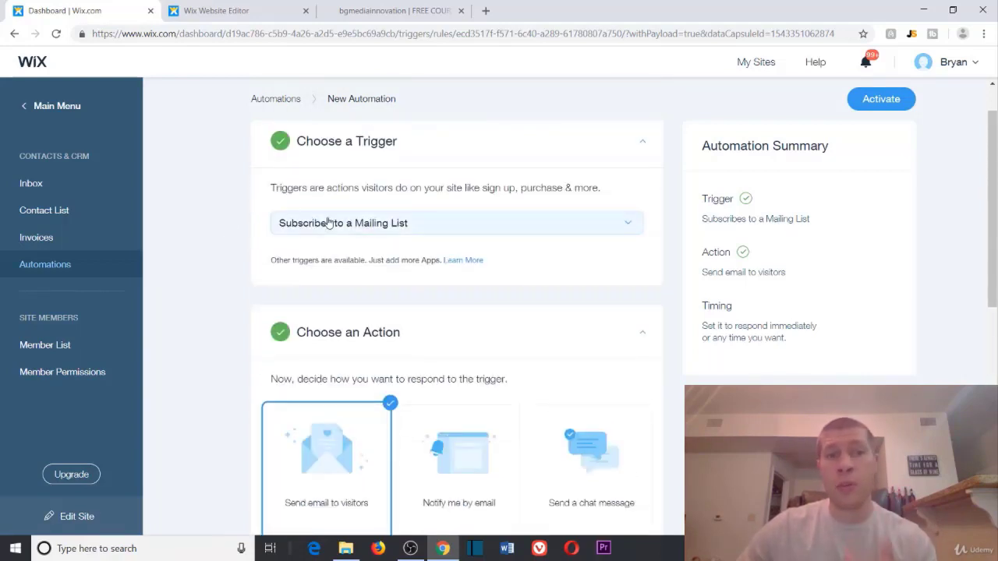
left_click(358, 13)
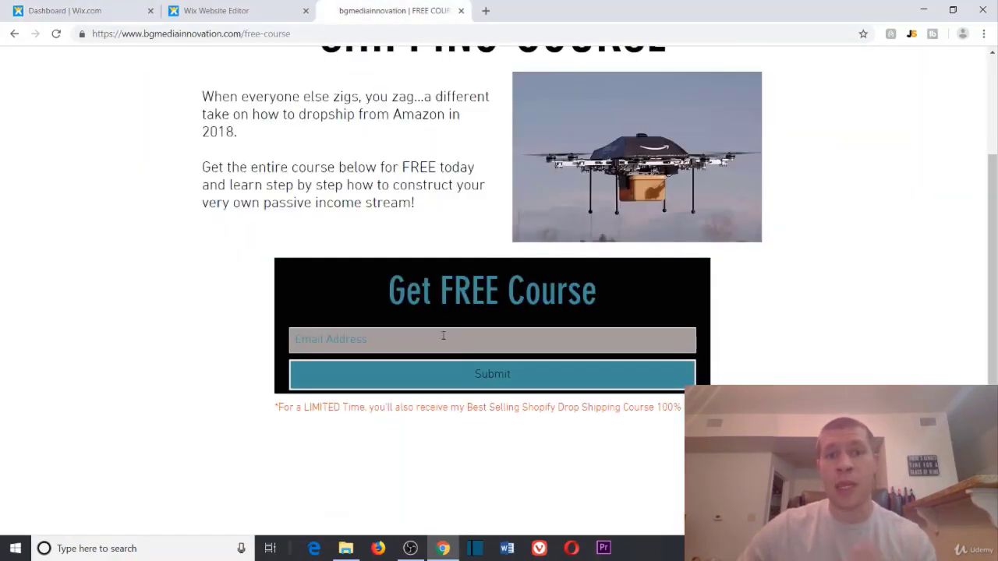
left_click(234, 10)
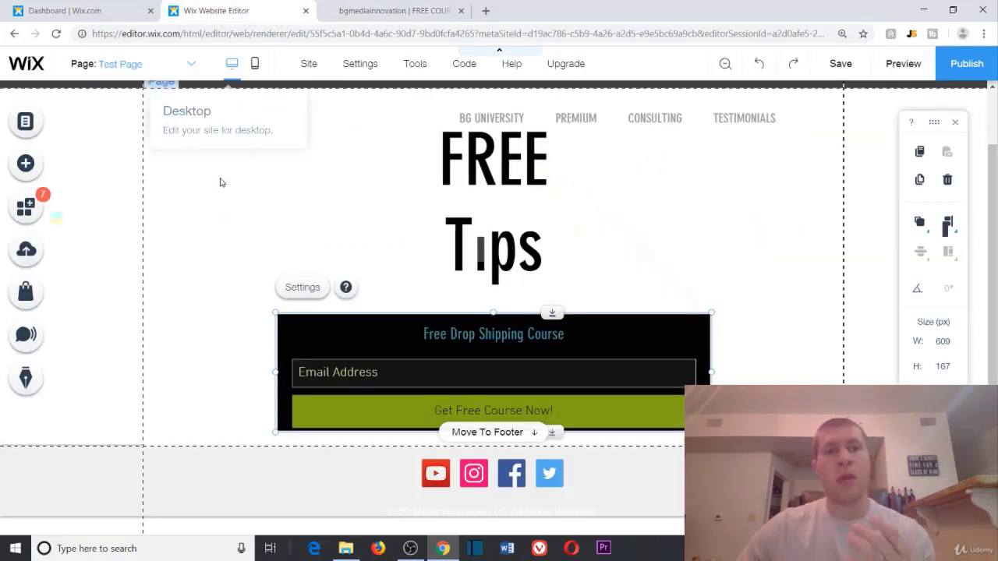
left_click(109, 8)
scroll(233, 329, "down", 6)
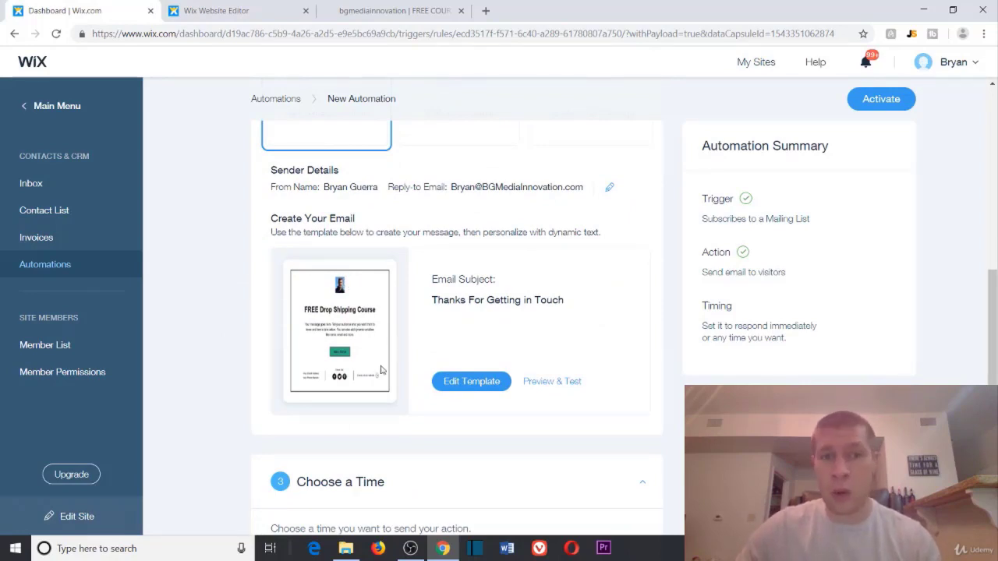
scroll(244, 311, "down", 3)
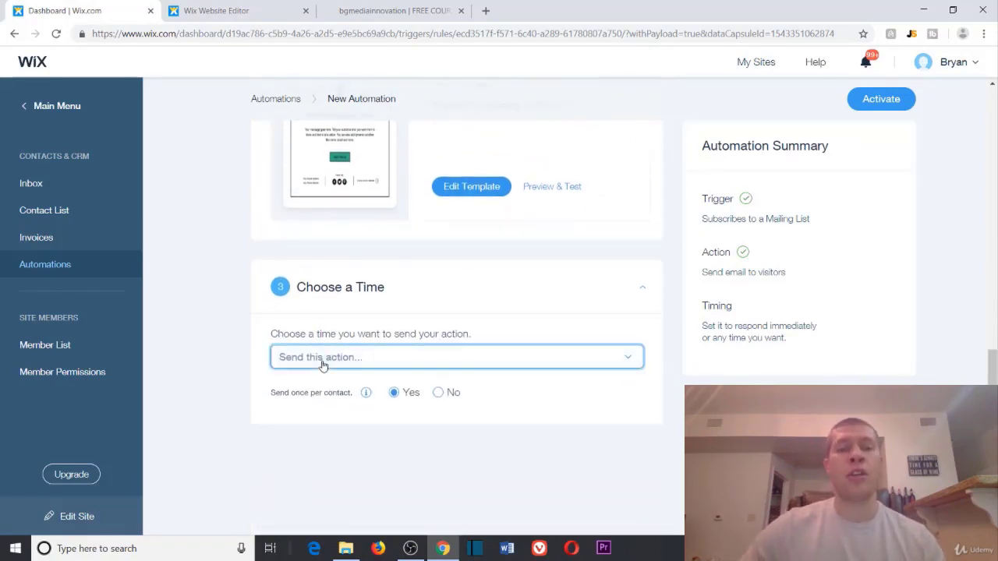
Step: Try the send-timing options, leaving the email set to send Immediately
left_click(322, 363)
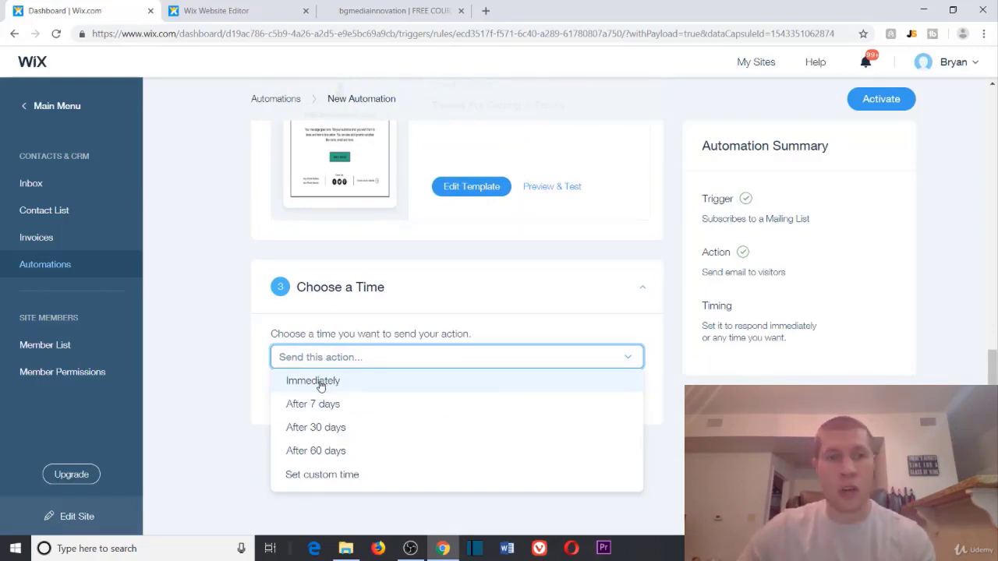
left_click(319, 382)
left_click(337, 360)
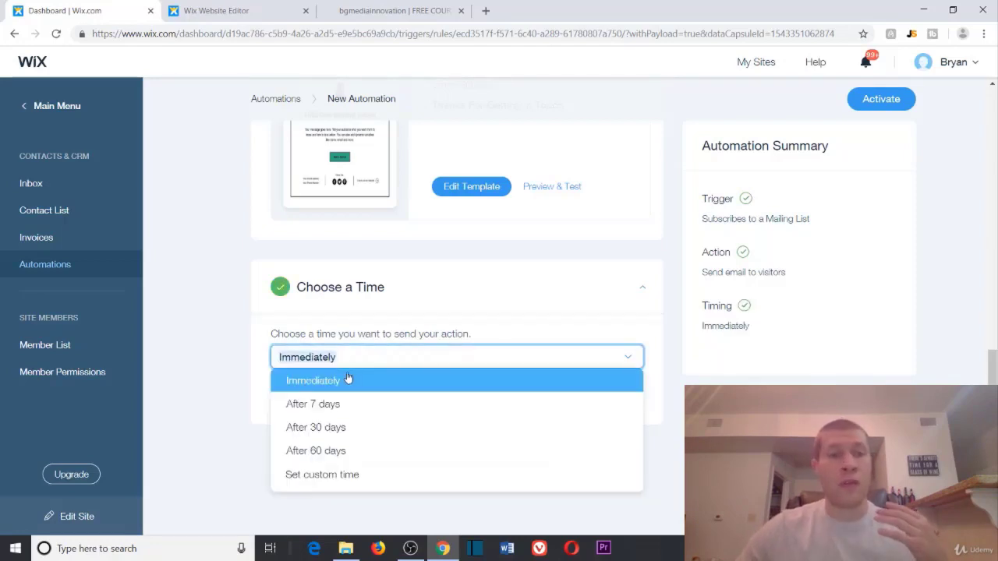
left_click(264, 356)
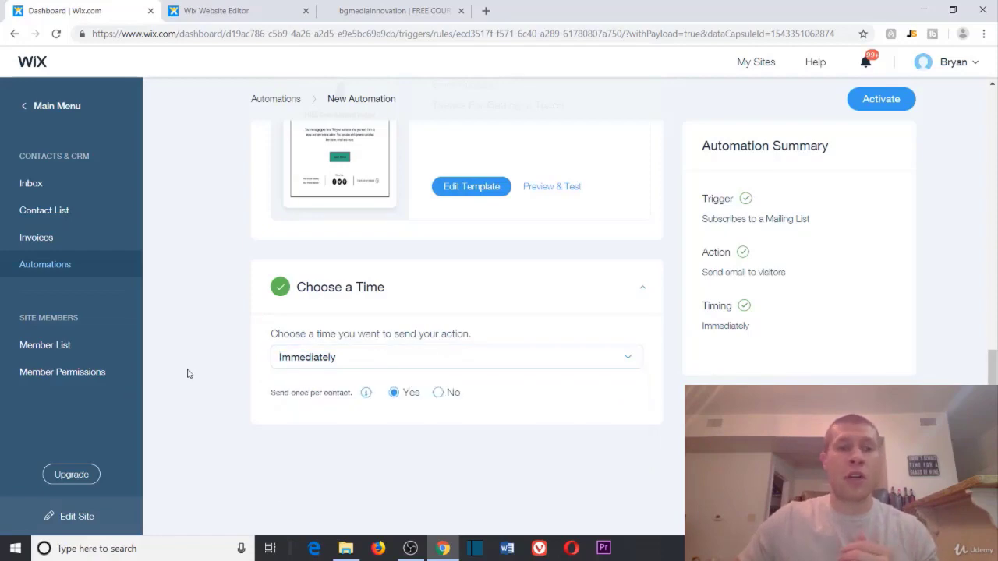
scroll(229, 307, "up", 10)
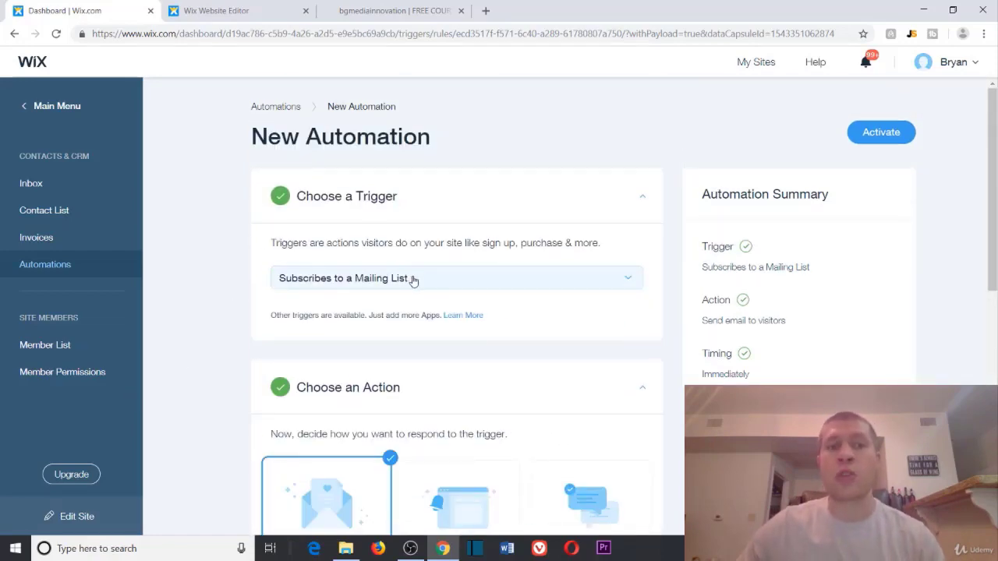
scroll(413, 281, "down", 6)
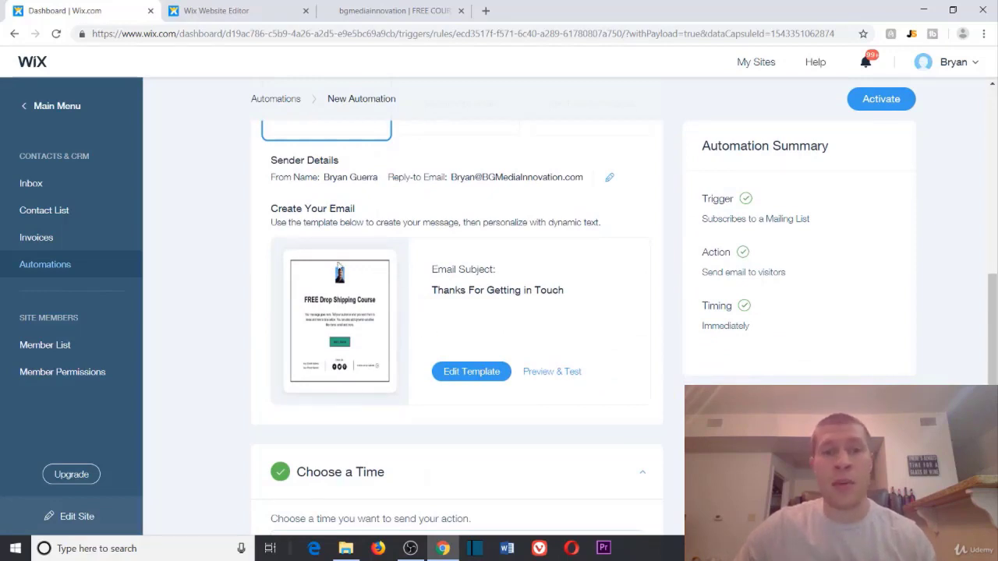
scroll(314, 308, "down", 3)
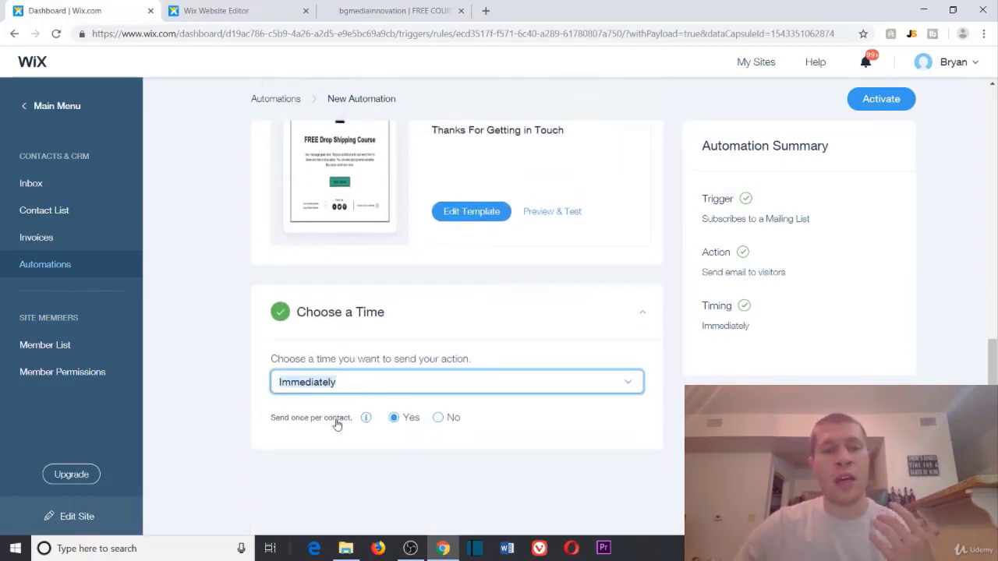
Step: Set a custom send delay of 1 day after subscribing
left_click(628, 359)
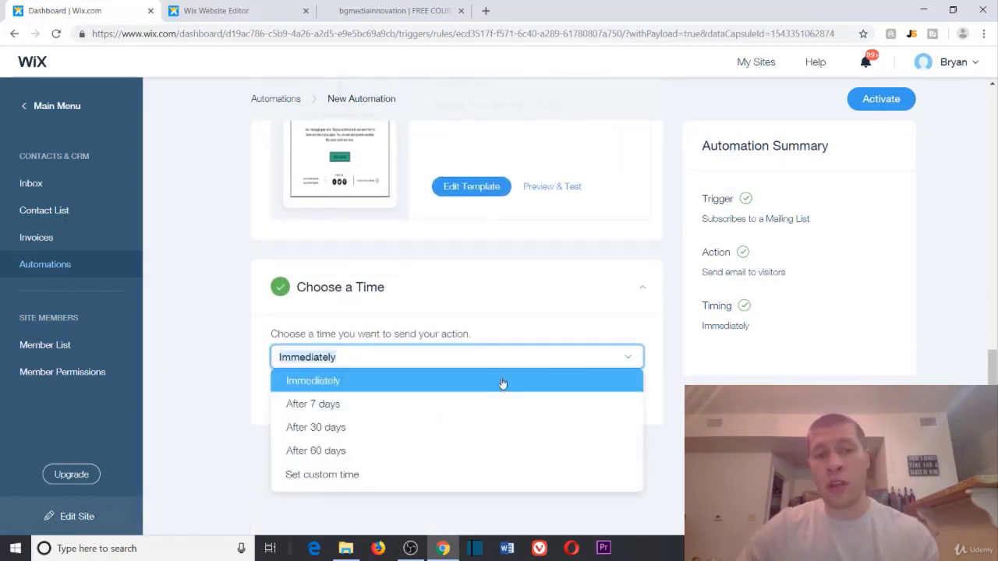
left_click(423, 474)
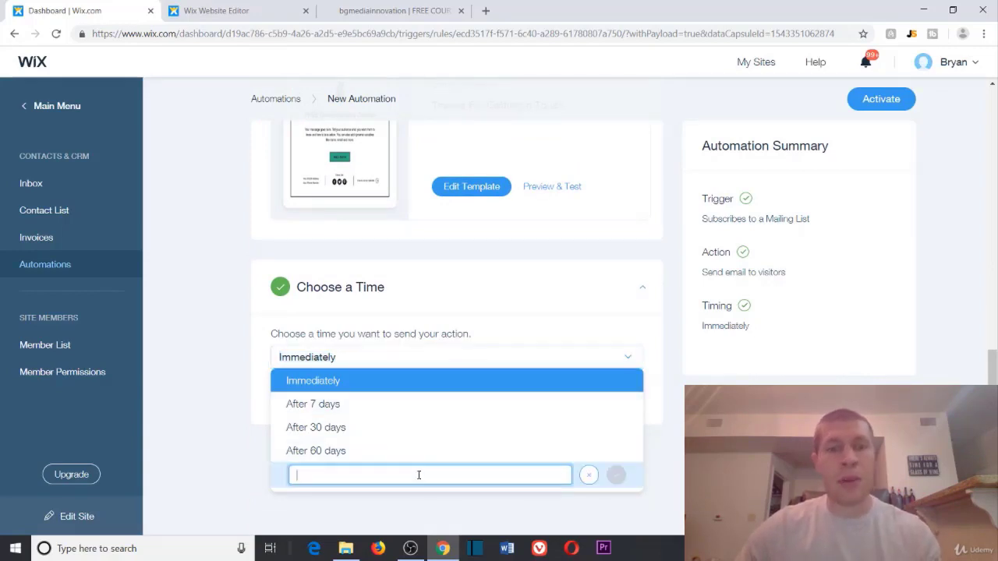
type("1")
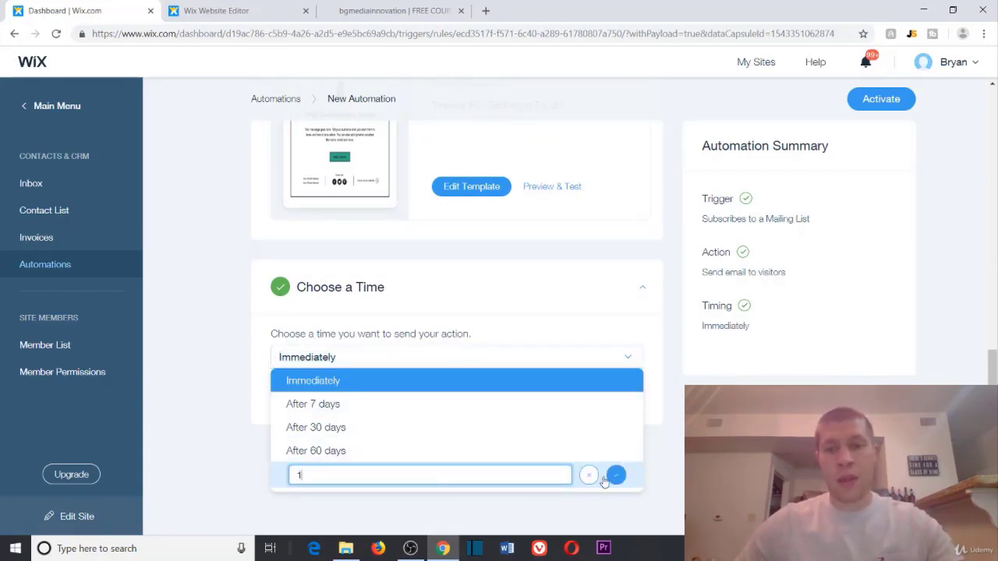
left_click(615, 475)
left_click(508, 359)
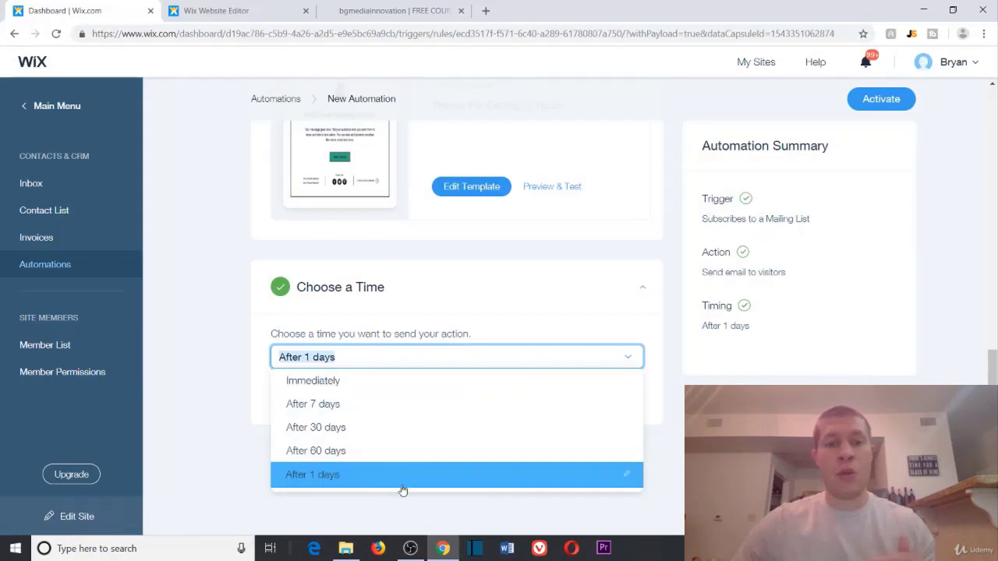
left_click(568, 474)
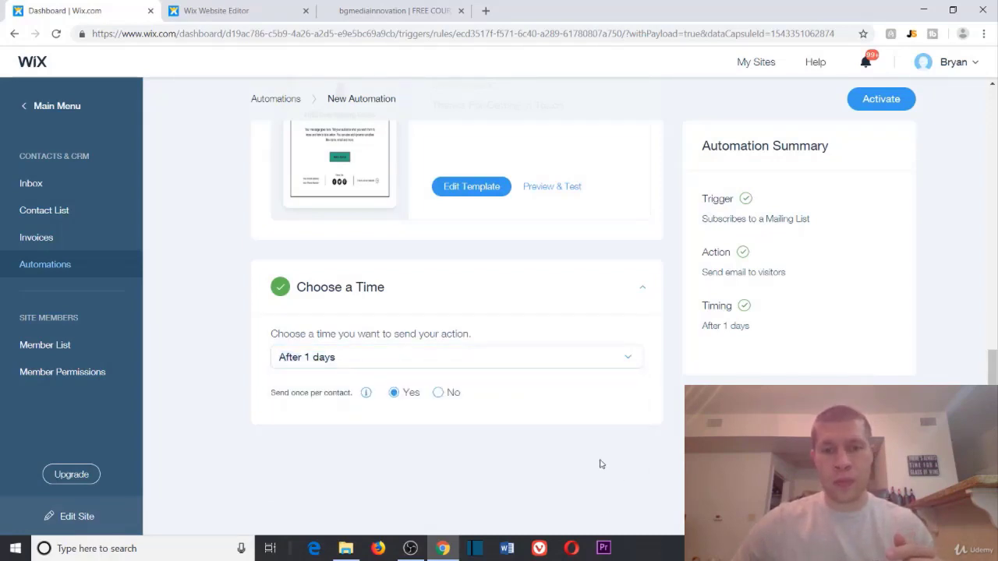
Step: Change the custom send delay from 1 day to 3 days
left_click(579, 363)
left_click(630, 476)
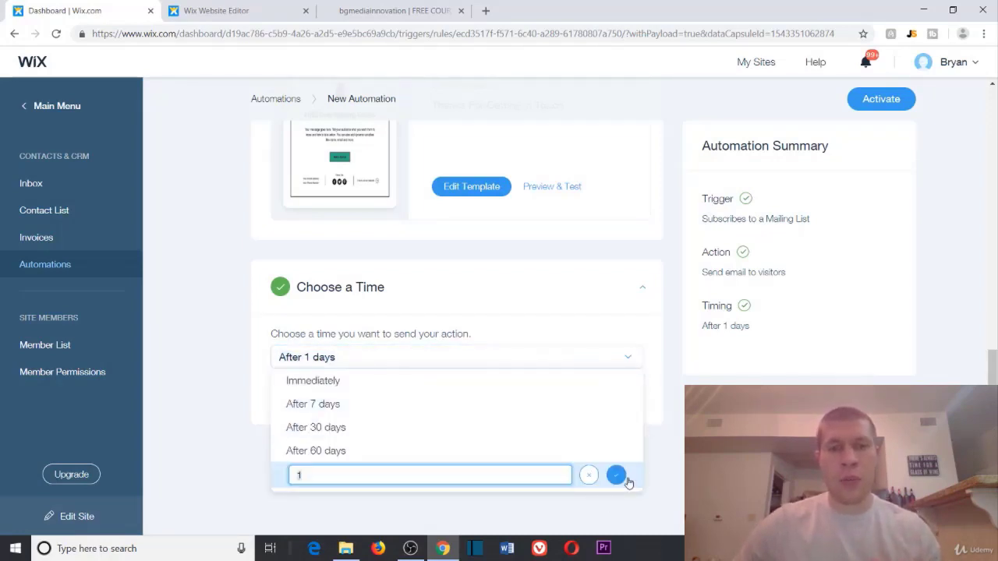
type("3")
left_click(618, 475)
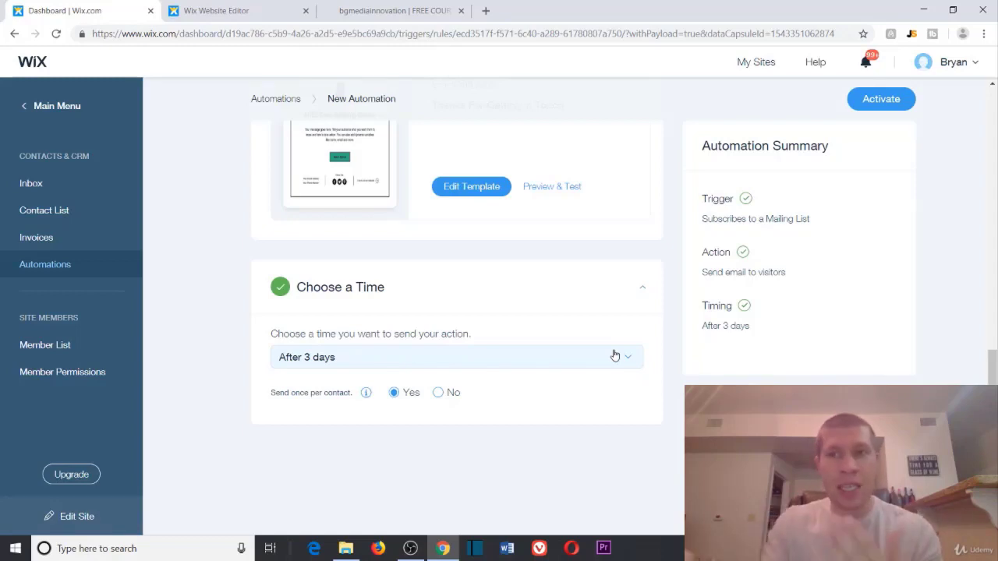
Step: Leave the editor via the Automations breadcrumb and discard the unsaved automation
left_click(74, 108)
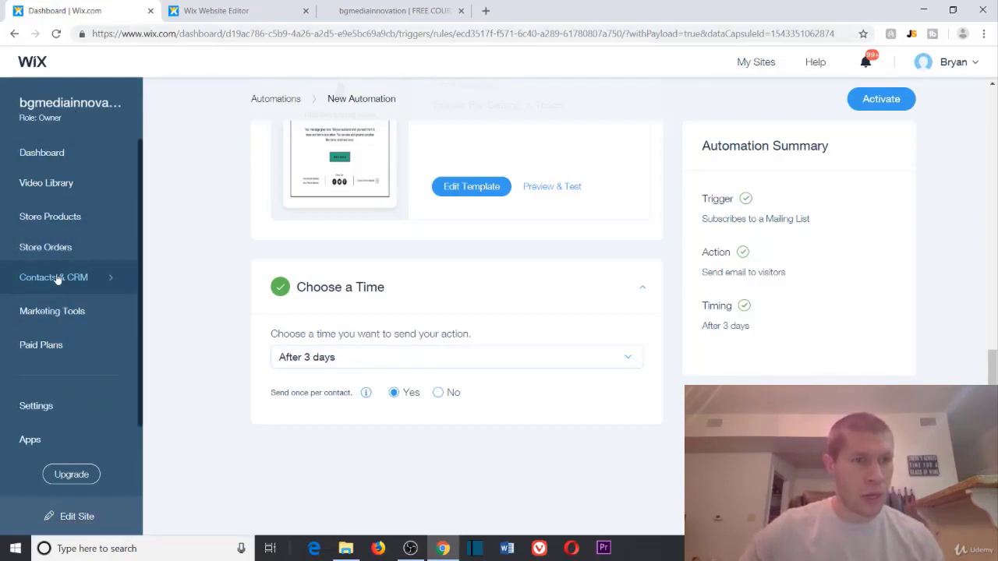
left_click(55, 277)
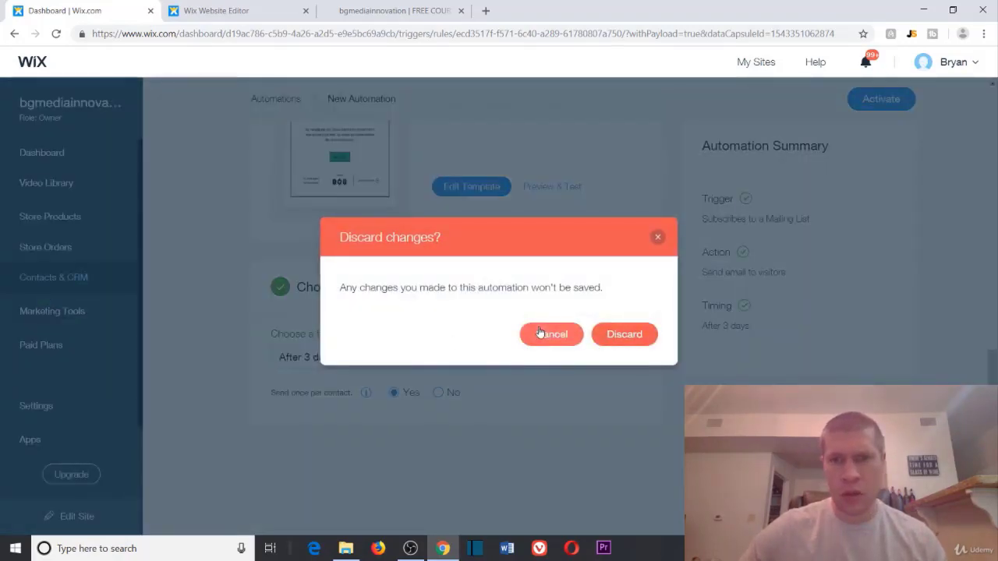
left_click(552, 335)
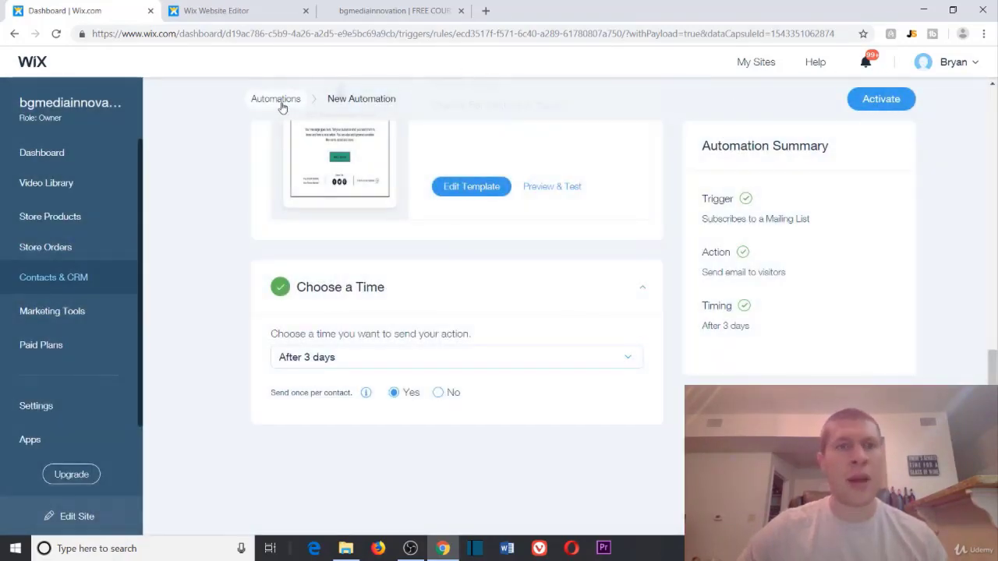
left_click(277, 100)
left_click(613, 332)
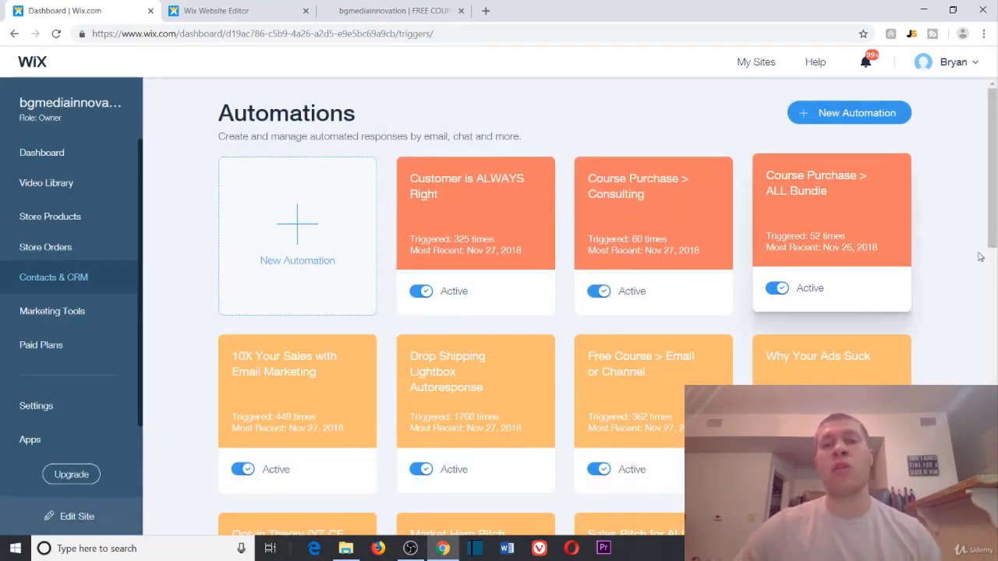
Step: Browse the automations list, toggling the Course Purchase > ALL Bundle automation off and back on
scroll(798, 187, "down", 2)
left_click(772, 159)
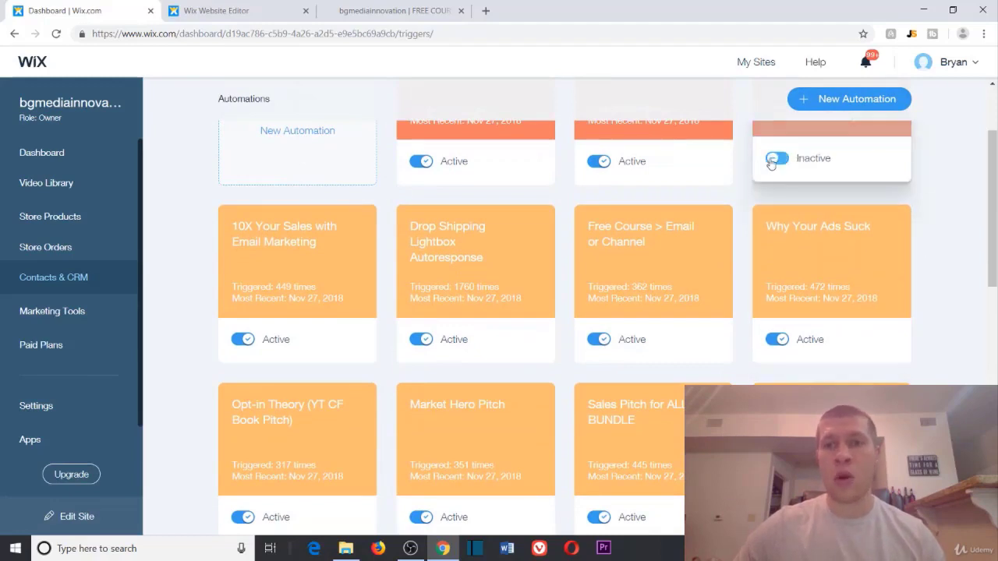
left_click(772, 159)
scroll(833, 242, "up", 2)
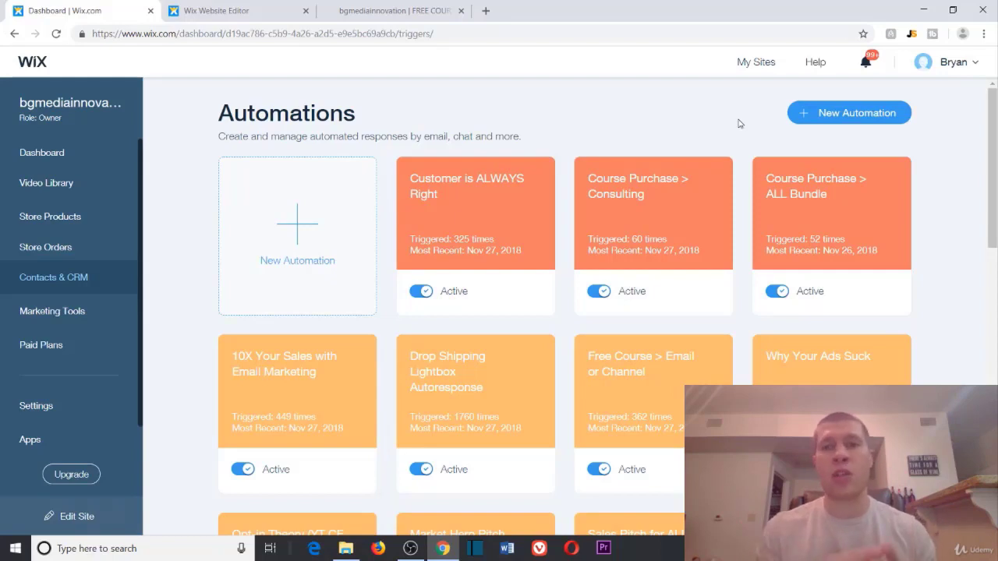
scroll(691, 339, "down", 3)
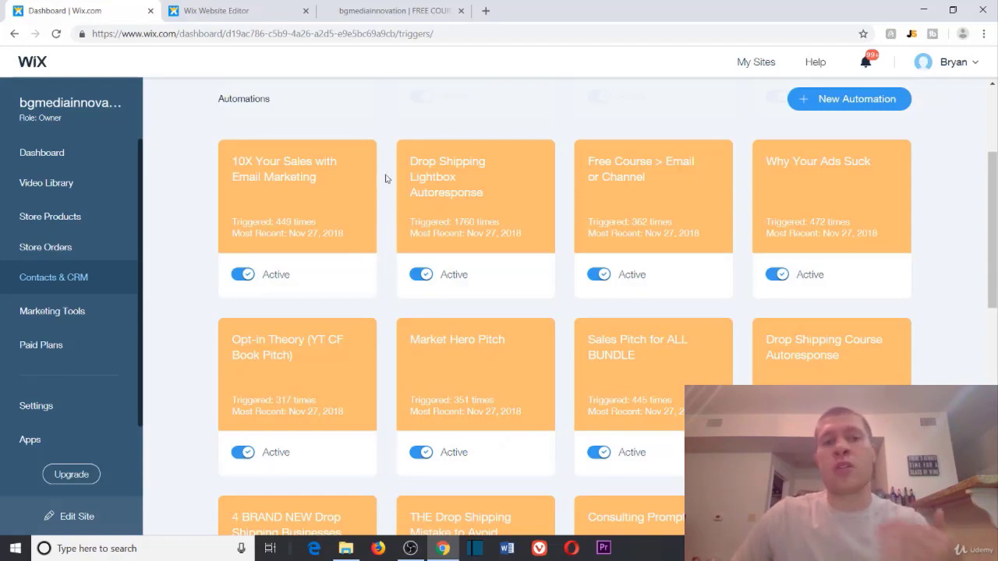
scroll(668, 417, "down", 3)
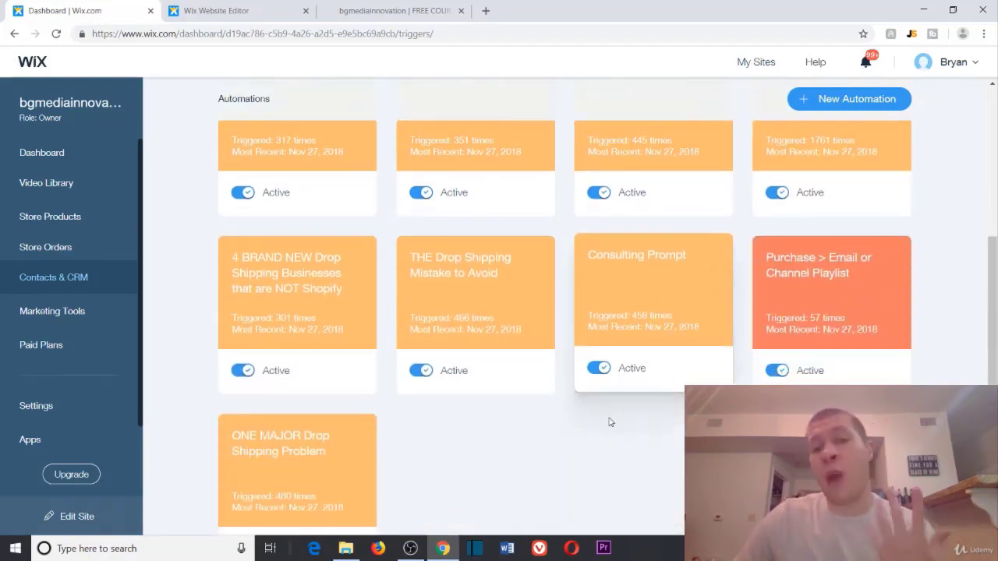
scroll(537, 435, "up", 5)
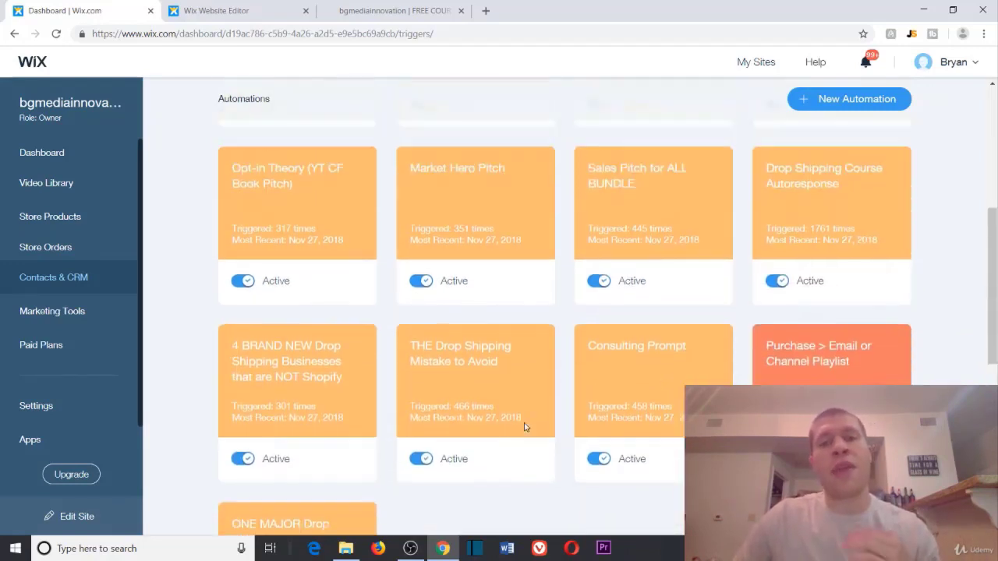
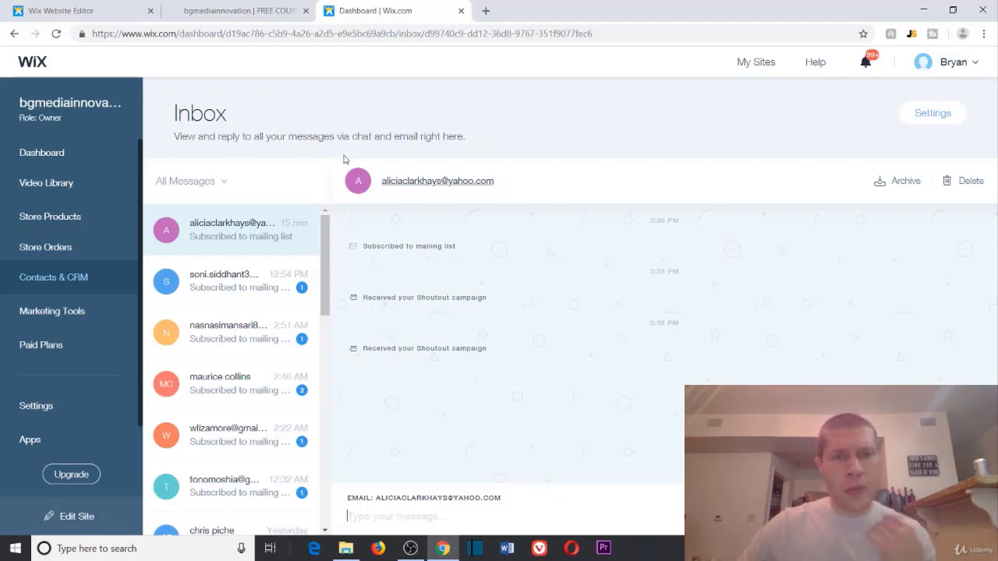
Step: Open the Contact List and highlight the total of 2449 contacts
left_click(47, 282)
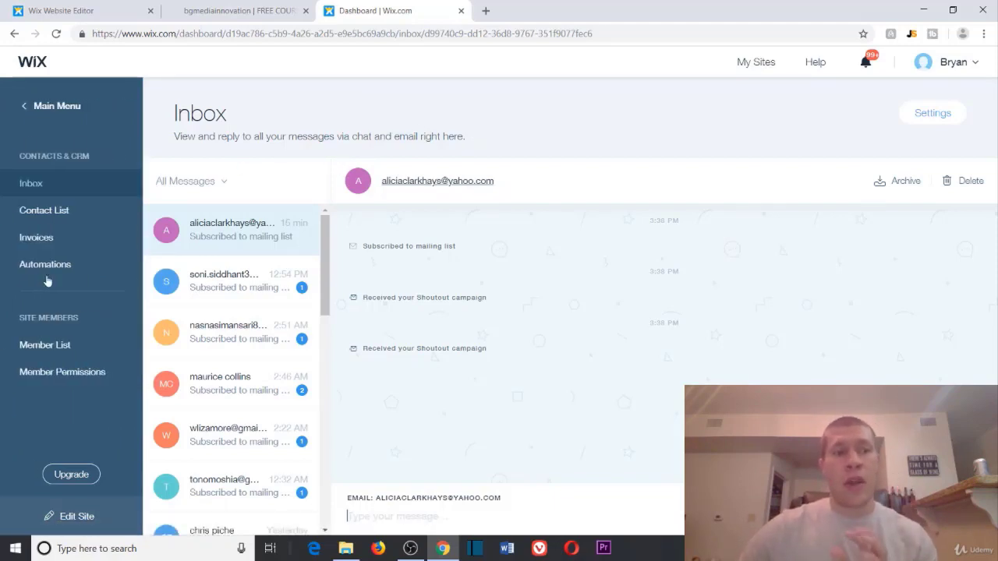
left_click(48, 213)
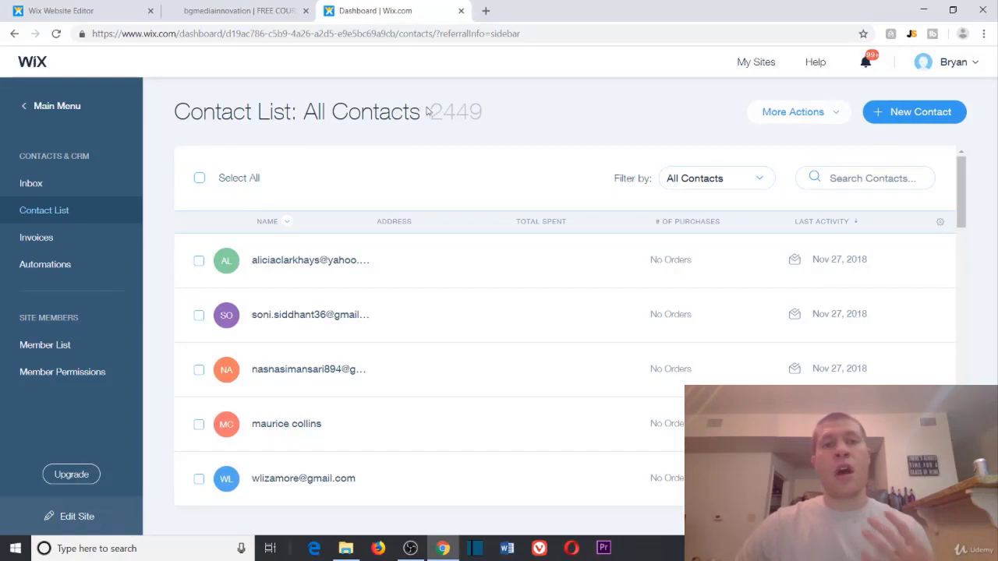
left_click_drag(429, 111, 534, 98)
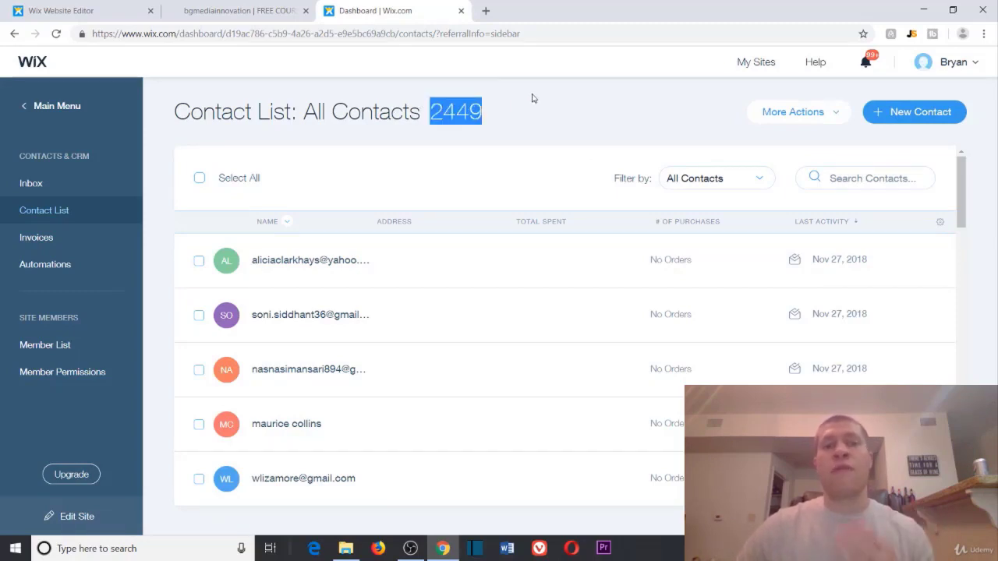
left_click(534, 95)
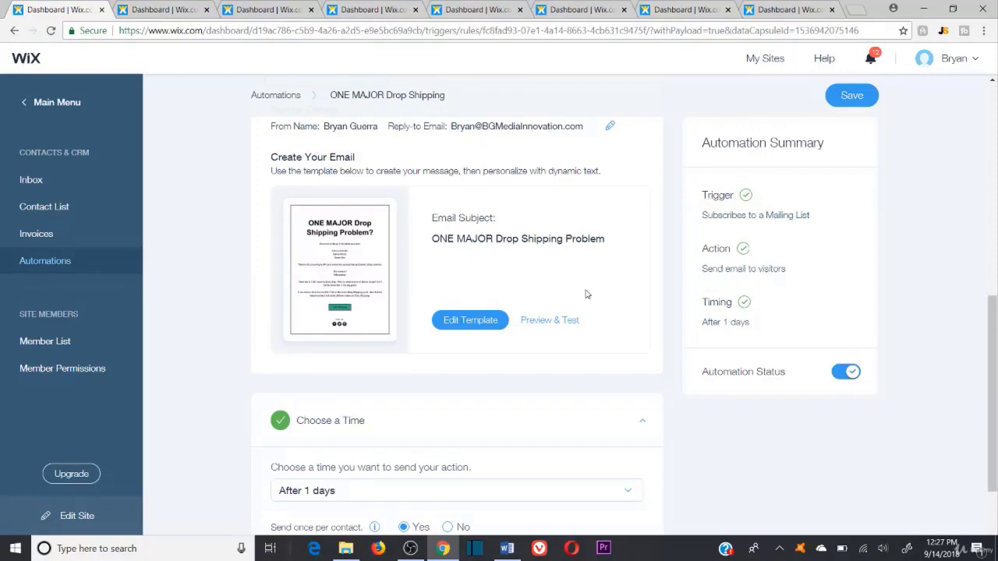
Step: Preview the ONE MAJOR Drop Shipping Problem email and follow its YES! Show Me link to YouTube
left_click(556, 327)
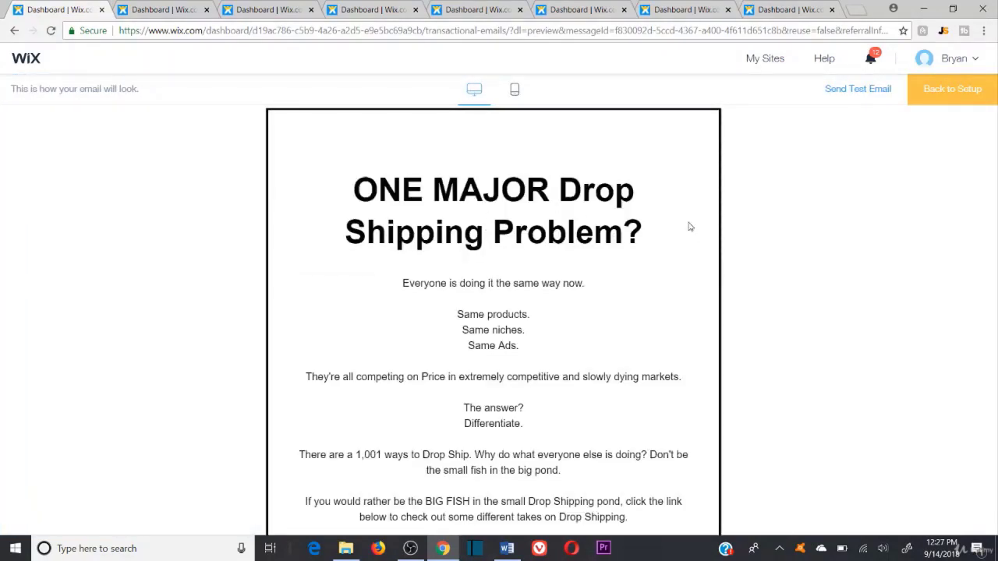
scroll(689, 239, "down", 1)
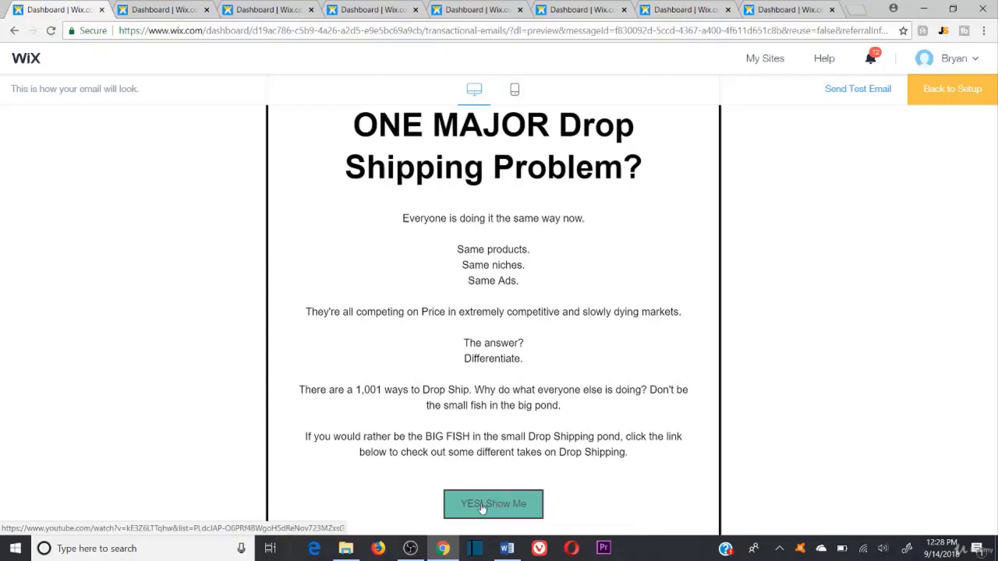
left_click(509, 511)
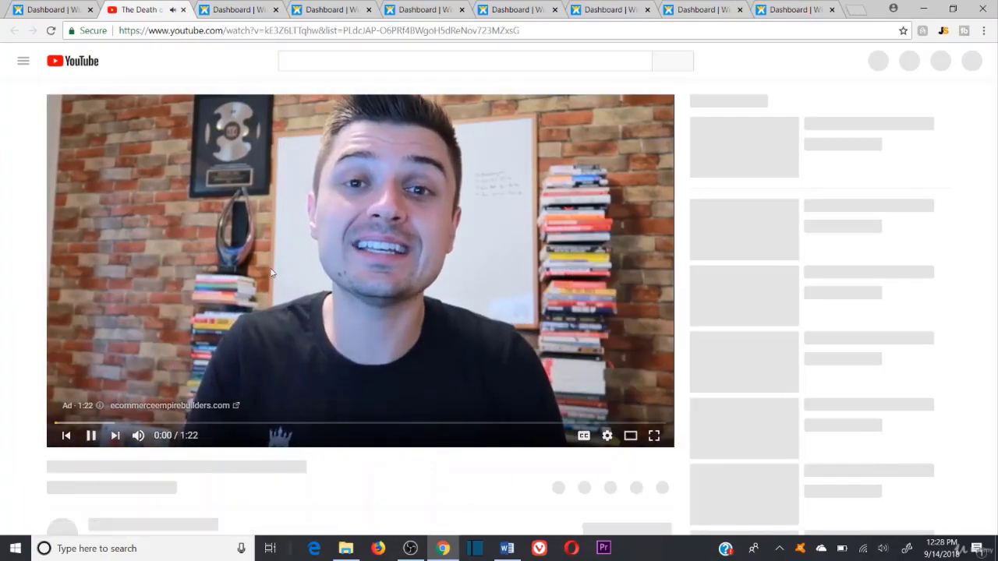
Step: Mute the sound, pause the YouTube video ad, and close the video tab
key("XF86AudioMute")
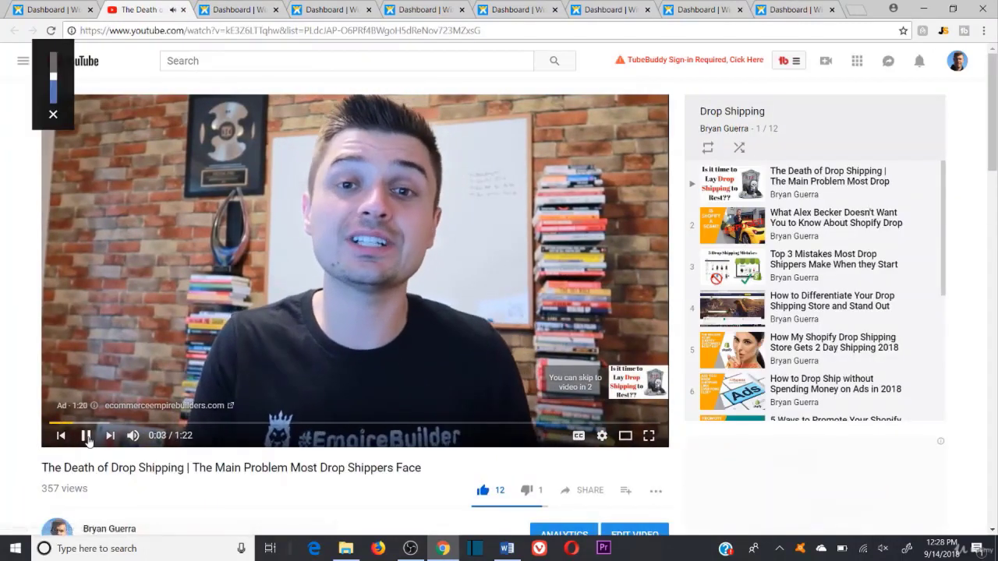
left_click(87, 436)
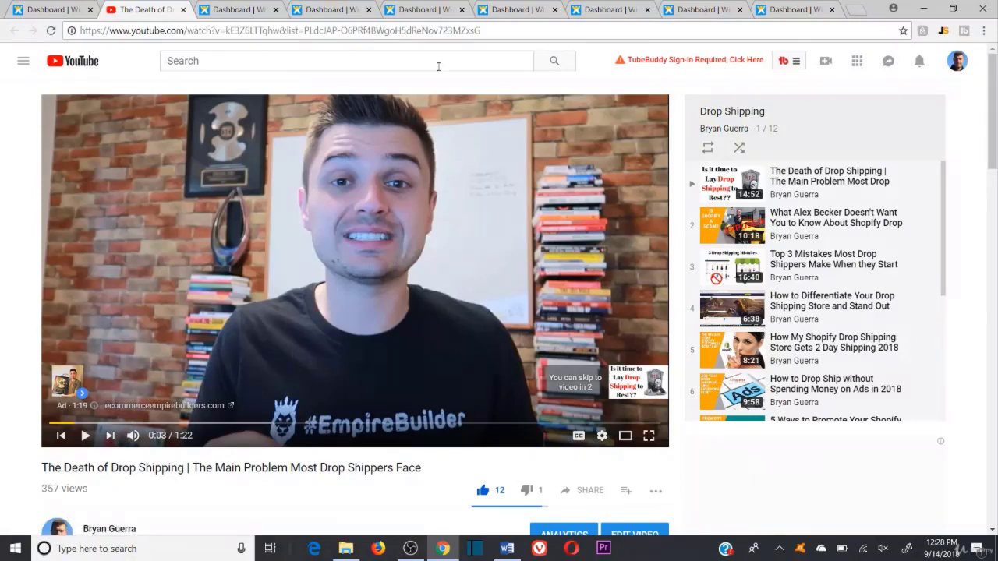
left_click(182, 10)
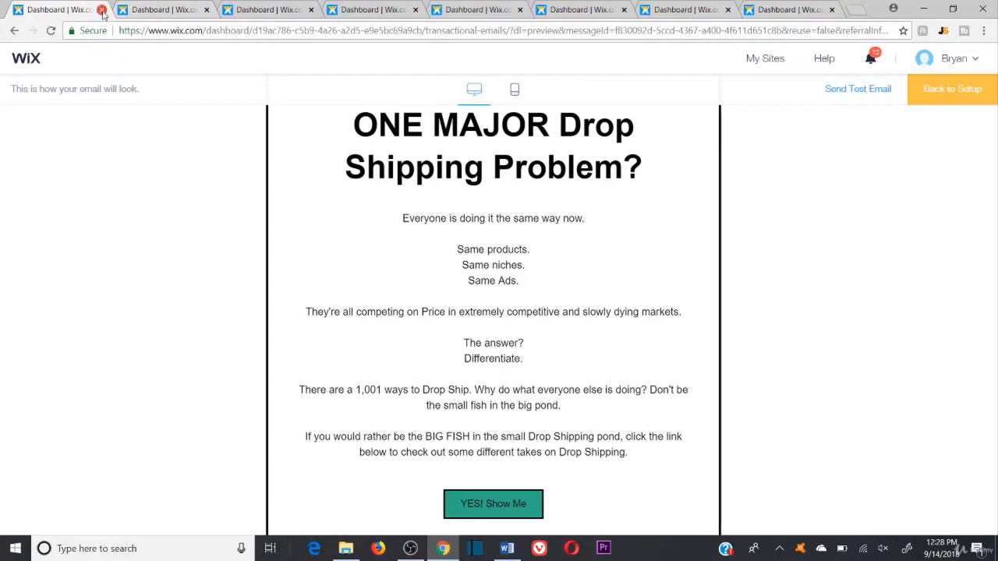
Step: Close the first preview and preview the Why Your Ads Suck email sent after 2 days
left_click(102, 11)
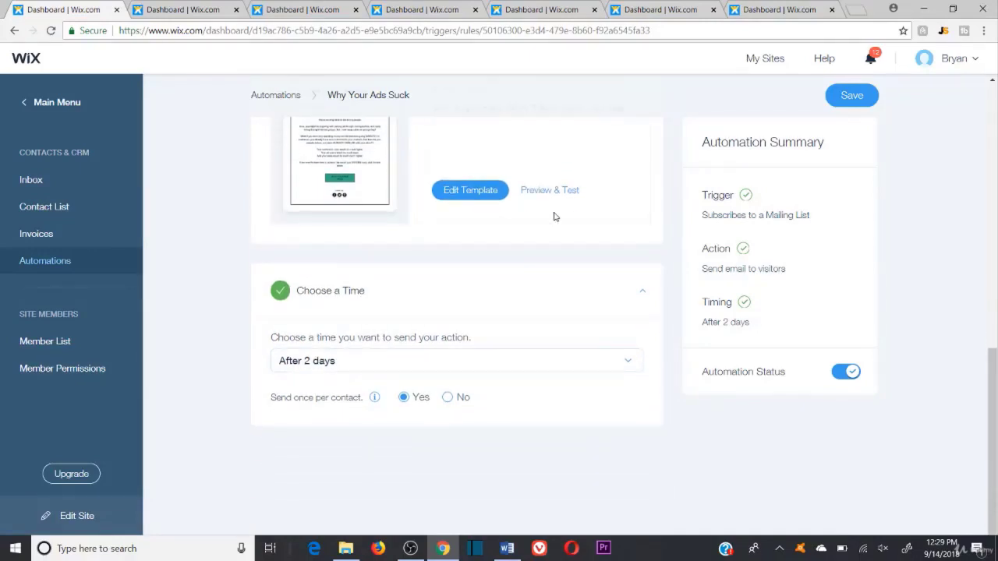
scroll(583, 195, "up", 2)
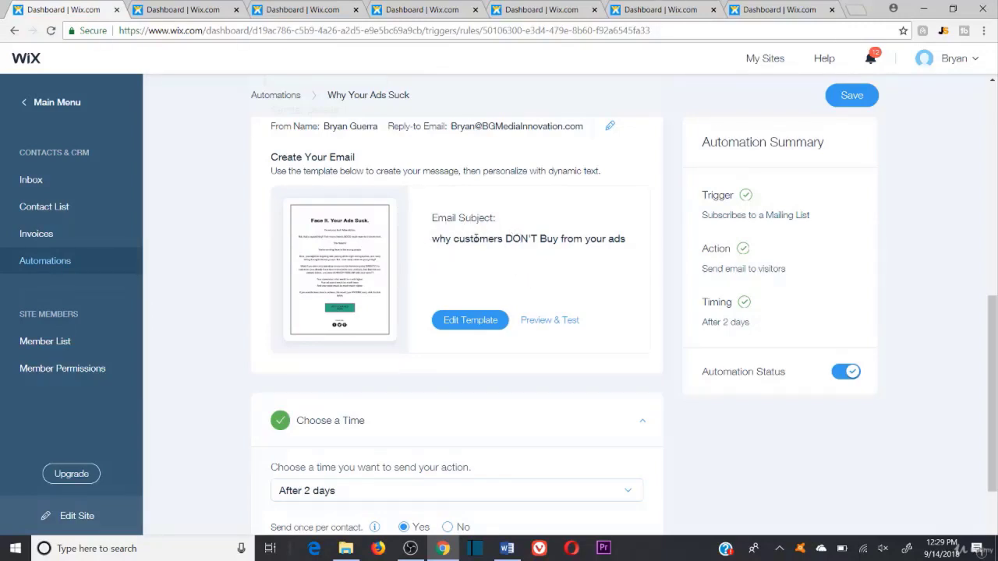
left_click(546, 321)
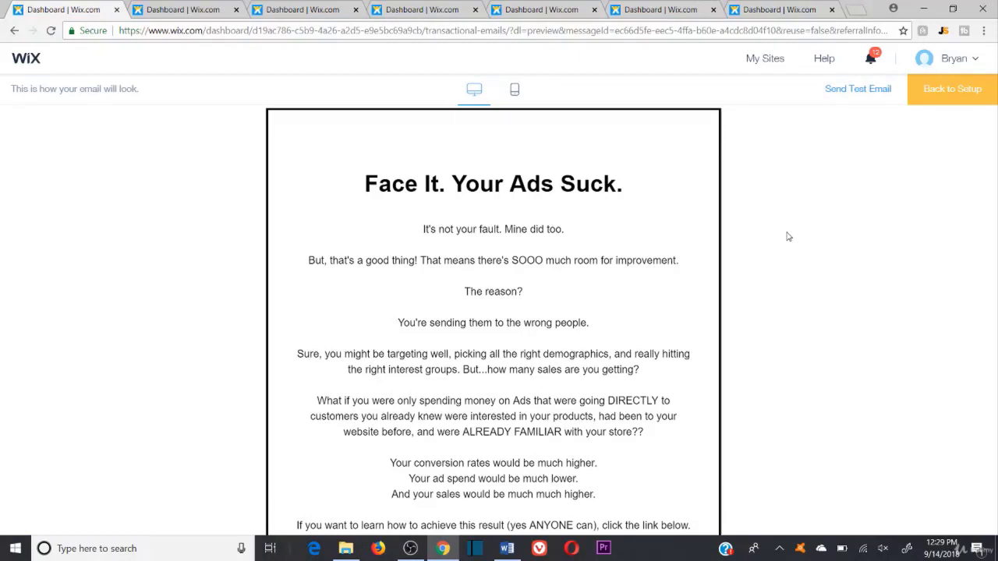
Step: Read the preview, highlighting the heading 'Face It. Your Ads Suck.' and 'It's not your fault. Mine did too.'
scroll(786, 241, "down", 2)
scroll(785, 239, "up", 1)
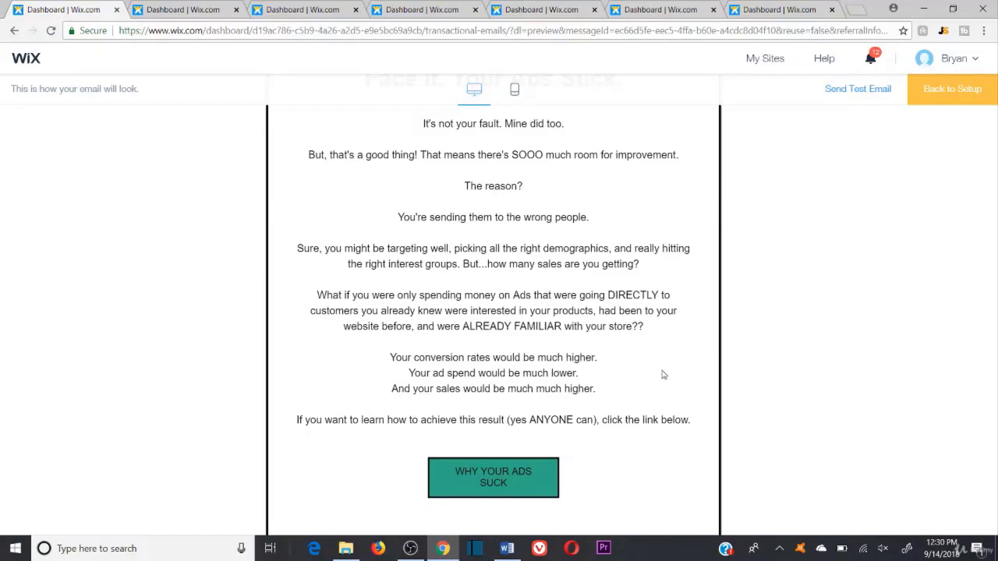
scroll(598, 416, "down", 1)
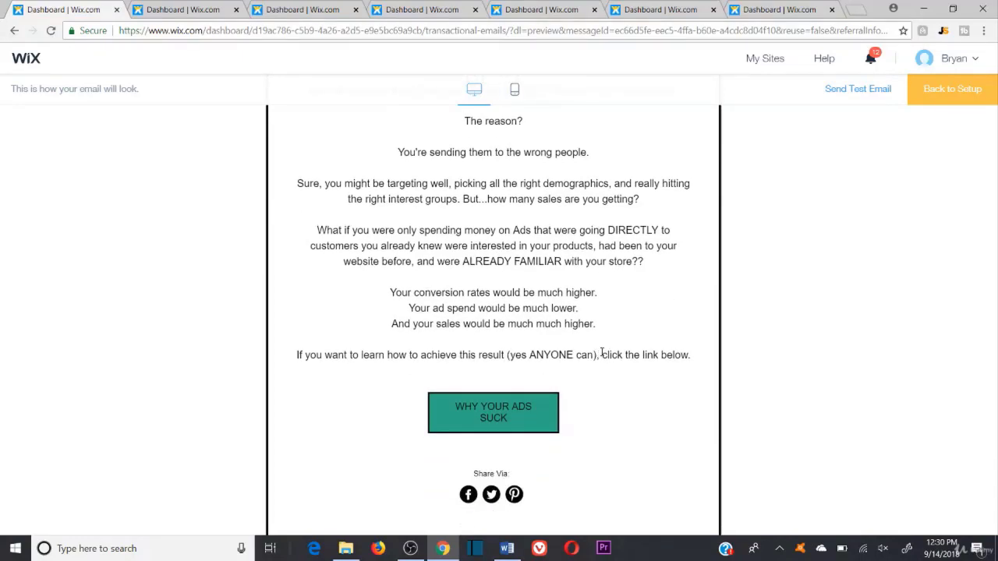
scroll(626, 351, "up", 2)
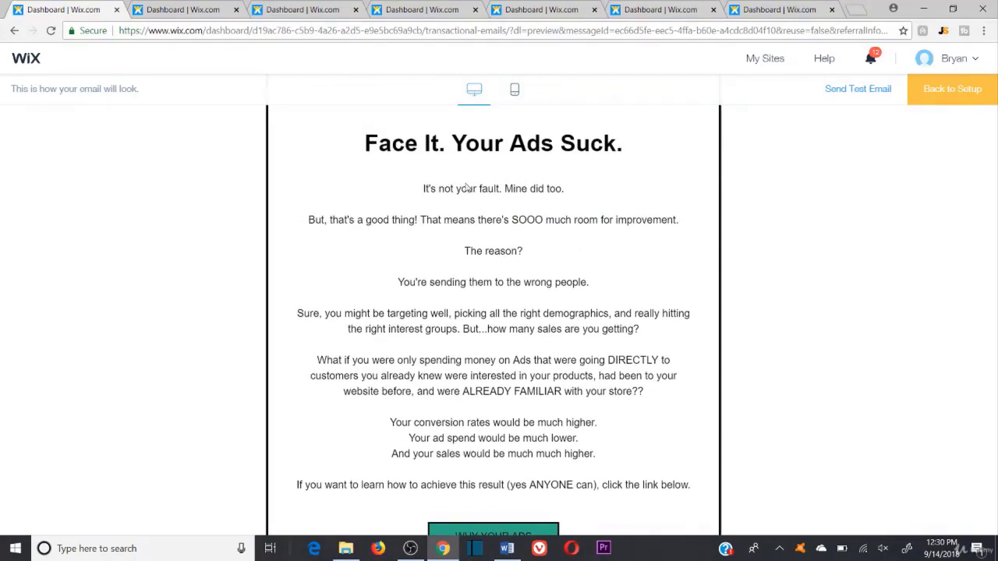
left_click_drag(364, 143, 641, 156)
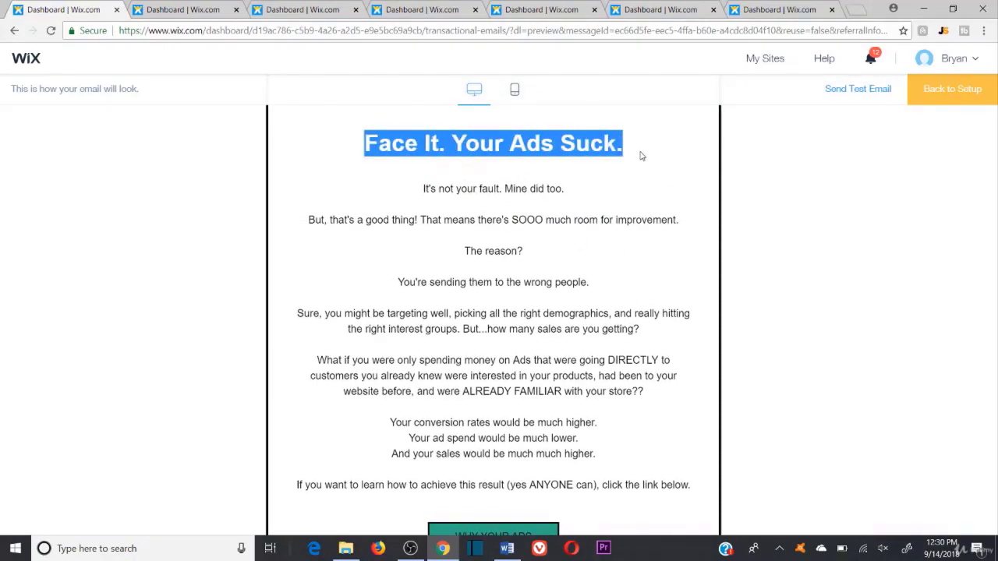
left_click(635, 160)
scroll(569, 166, "down", 1)
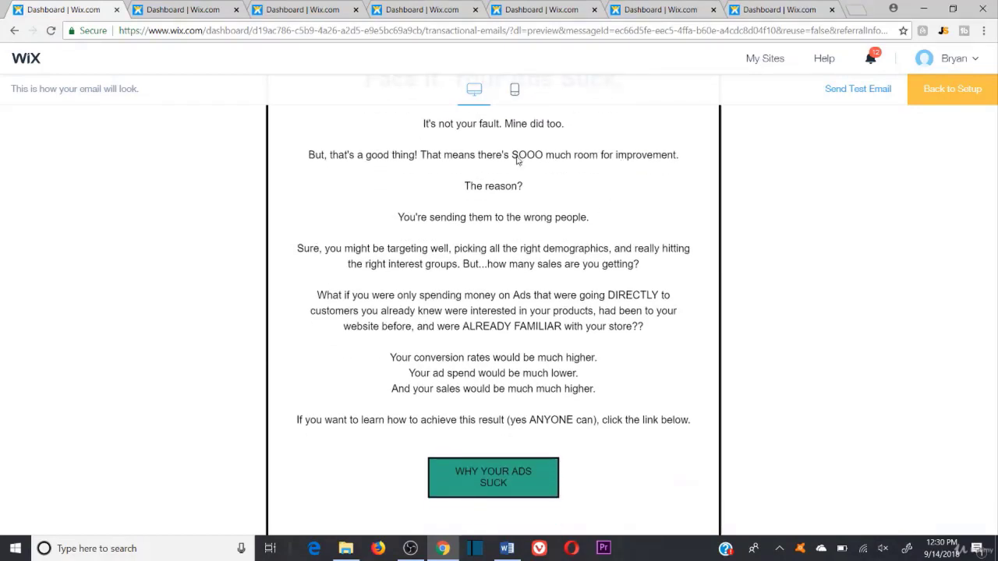
left_click_drag(423, 127, 589, 133)
left_click(538, 187)
Step: Select the room-for-improvement line, then follow the WHY YOUR ADS SUCK link
scroll(530, 187, "up", 1)
scroll(580, 274, "down", 2)
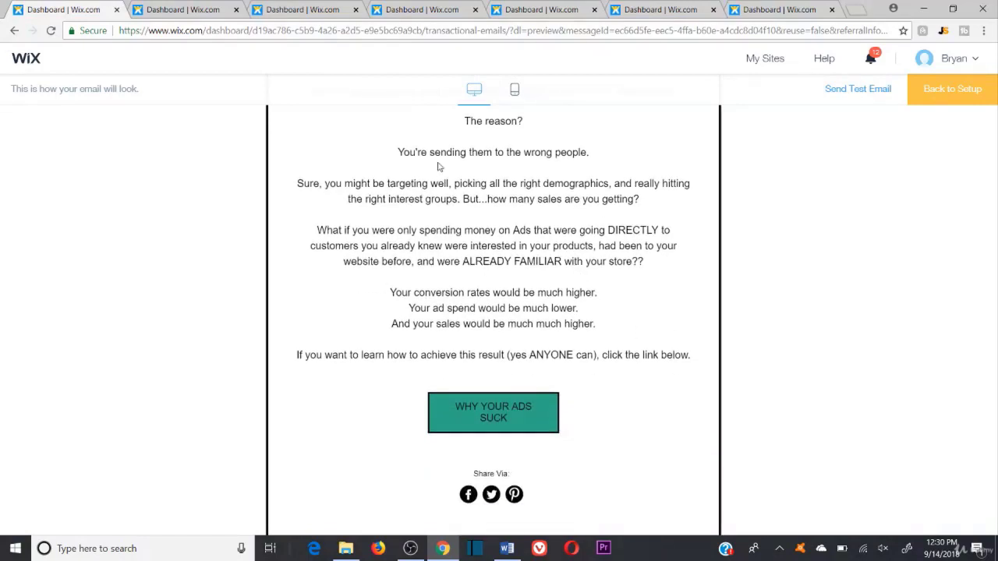
scroll(439, 164, "up", 2)
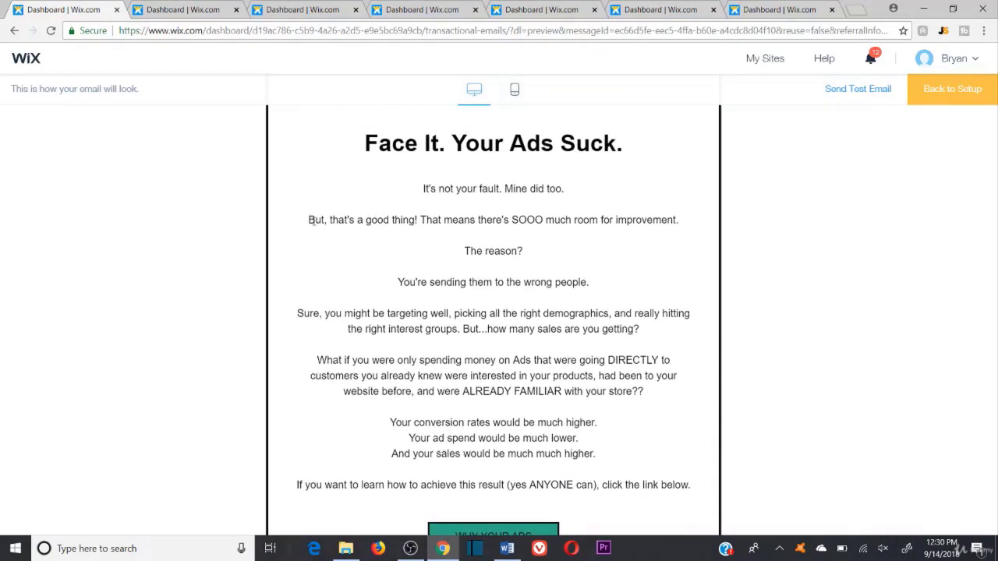
triple_click(314, 218)
left_click(524, 425)
scroll(515, 421, "down", 2)
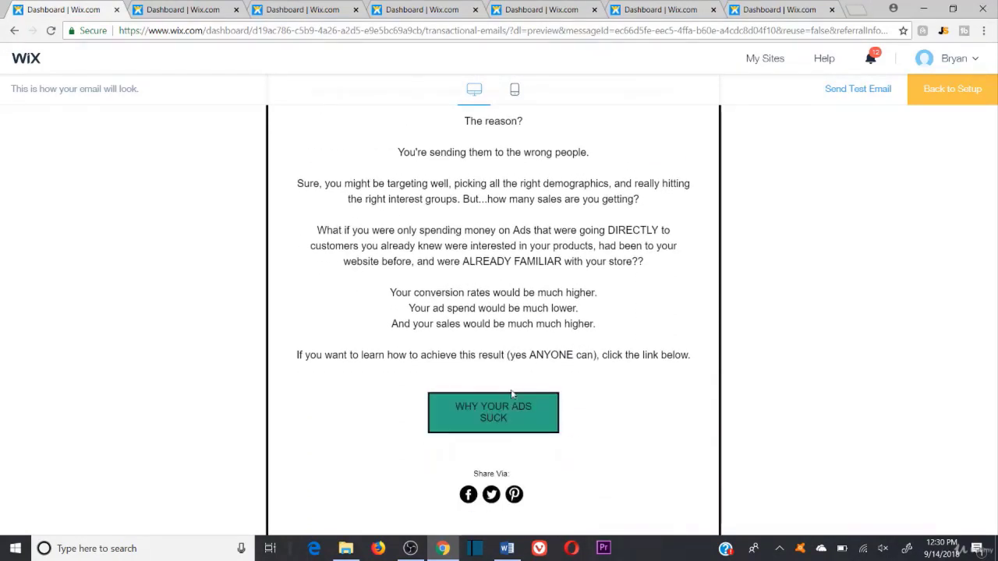
left_click(506, 413)
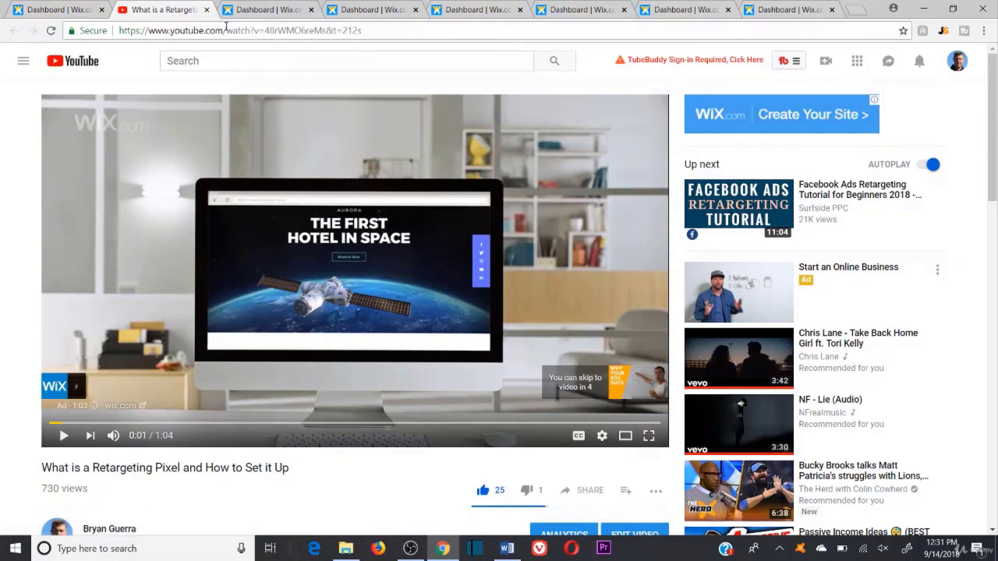
left_click(206, 10)
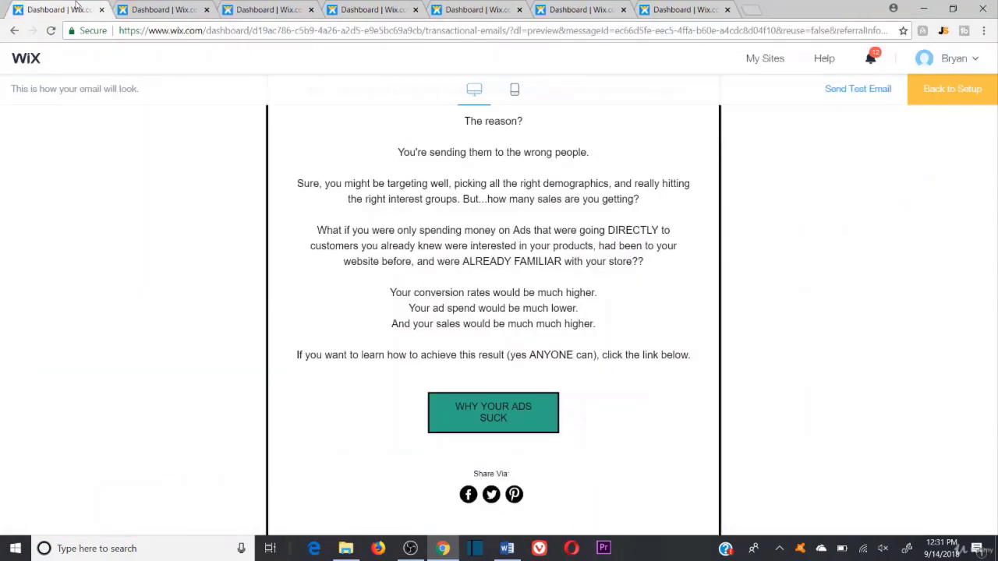
left_click(101, 9)
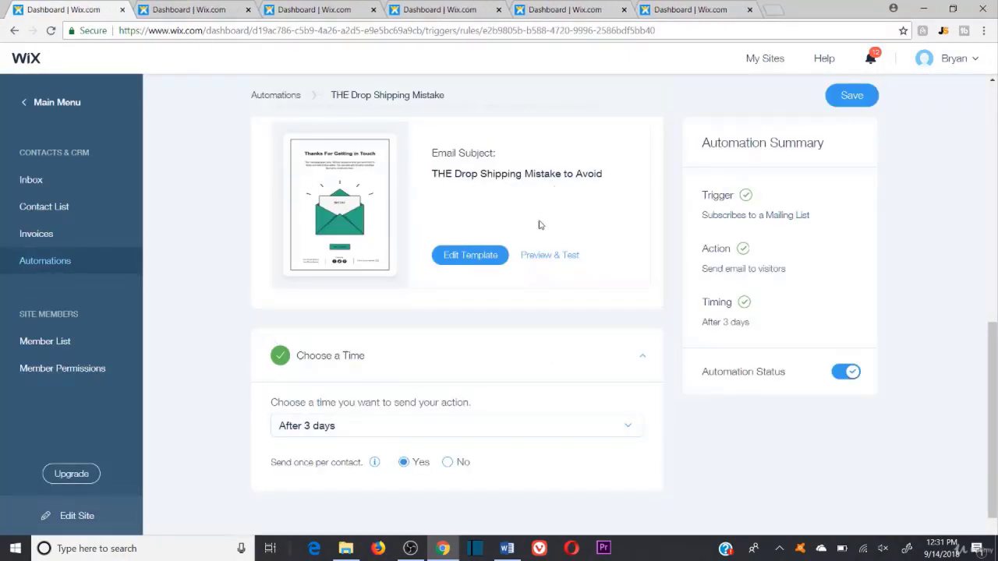
left_click(545, 256)
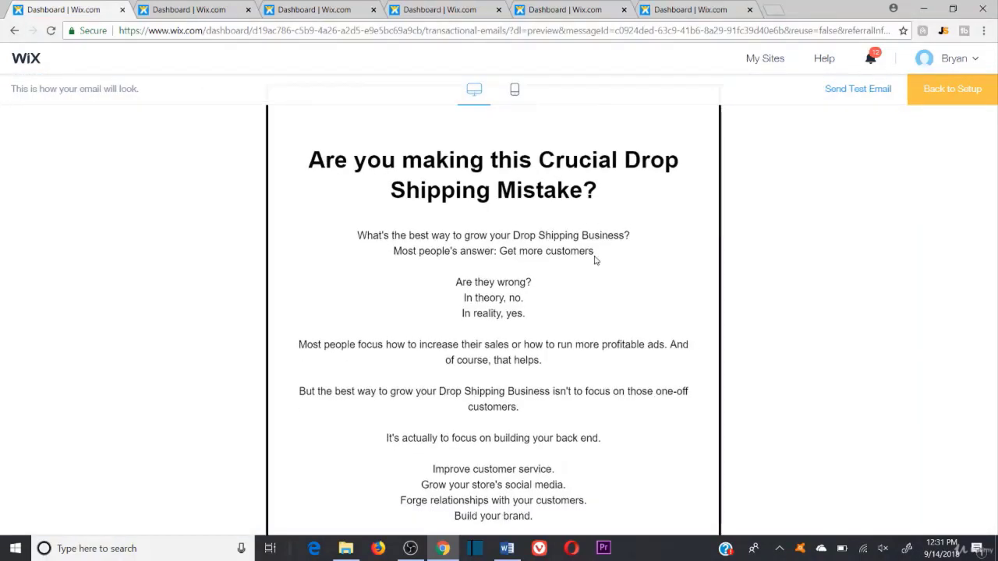
scroll(540, 391, "down", 2)
scroll(535, 412, "up", 2)
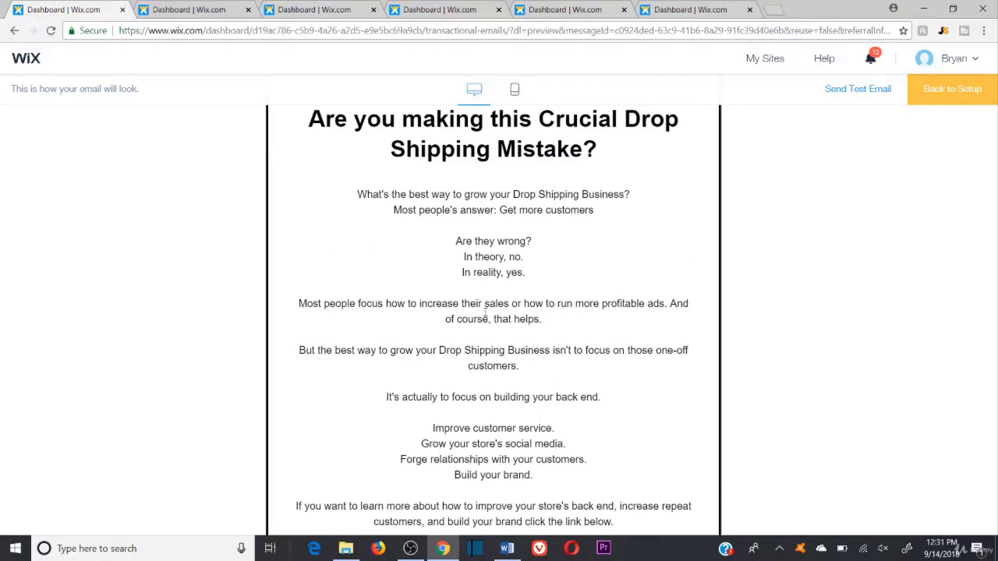
scroll(476, 178, "up", 1)
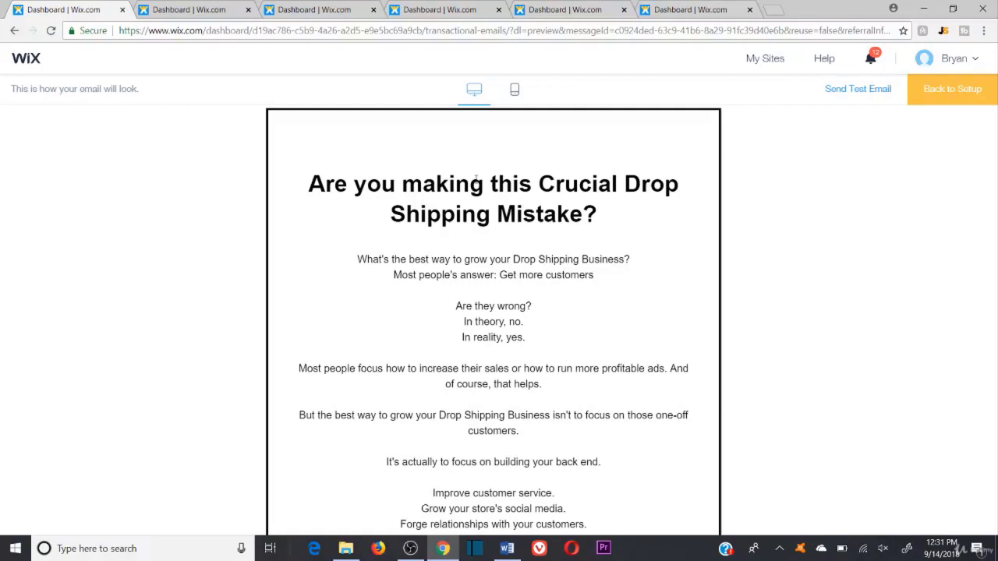
scroll(476, 179, "down", 3)
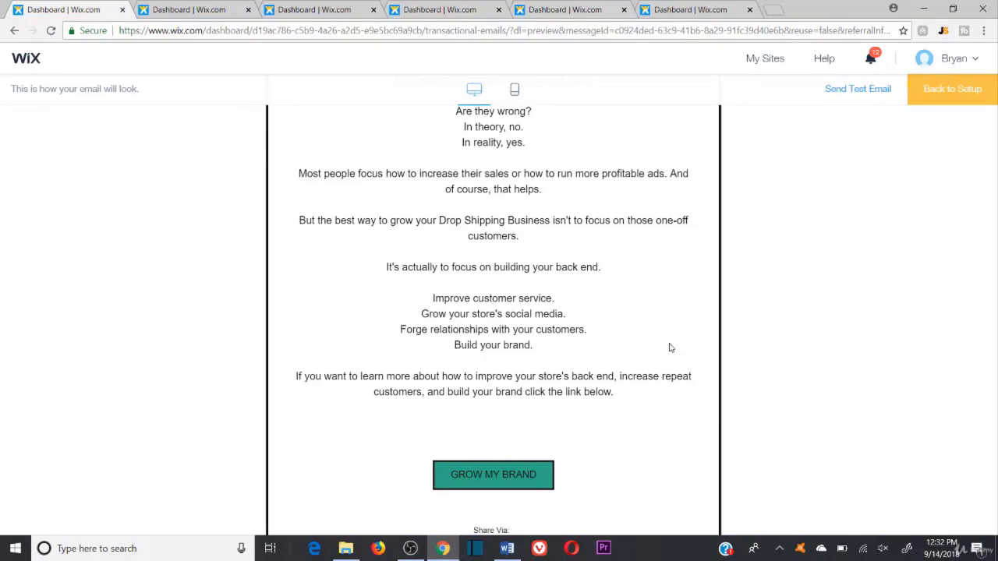
scroll(605, 411, "up", 2)
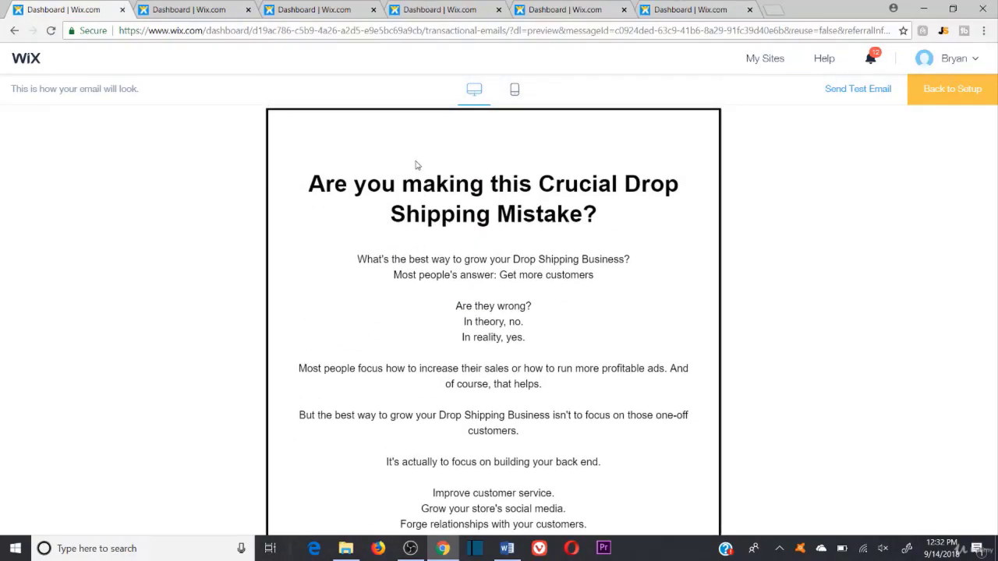
scroll(421, 252, "down", 3)
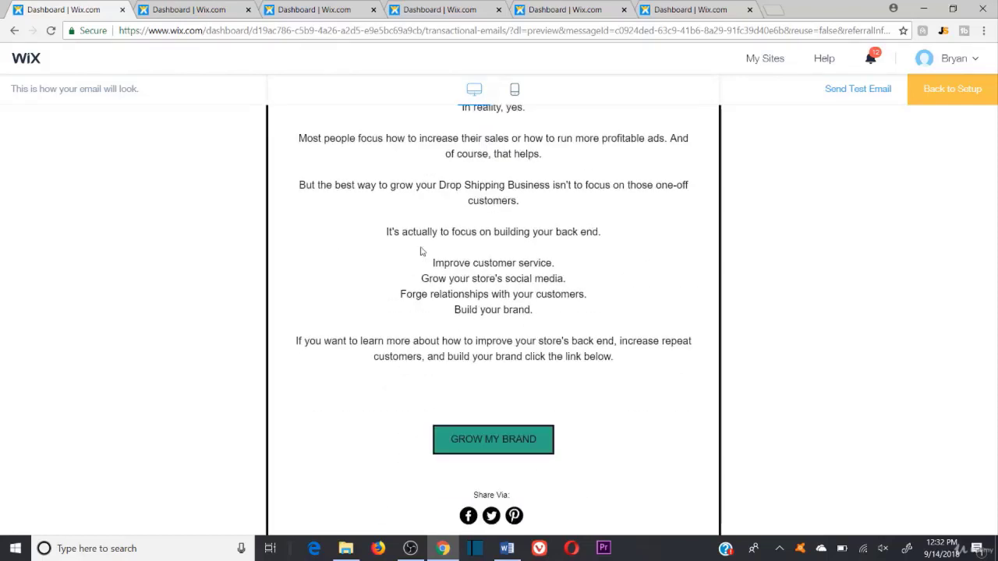
left_click(483, 421)
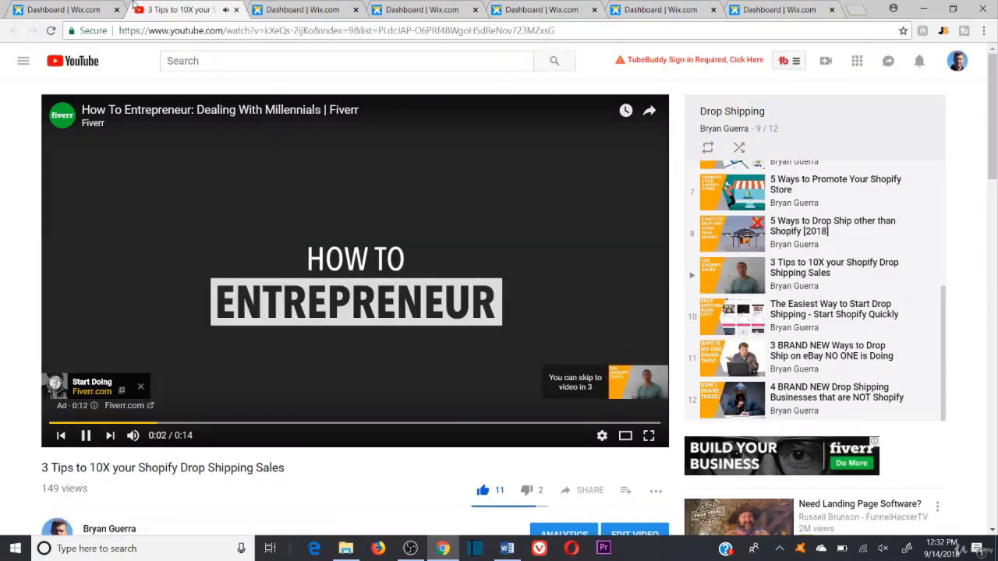
left_click(236, 10)
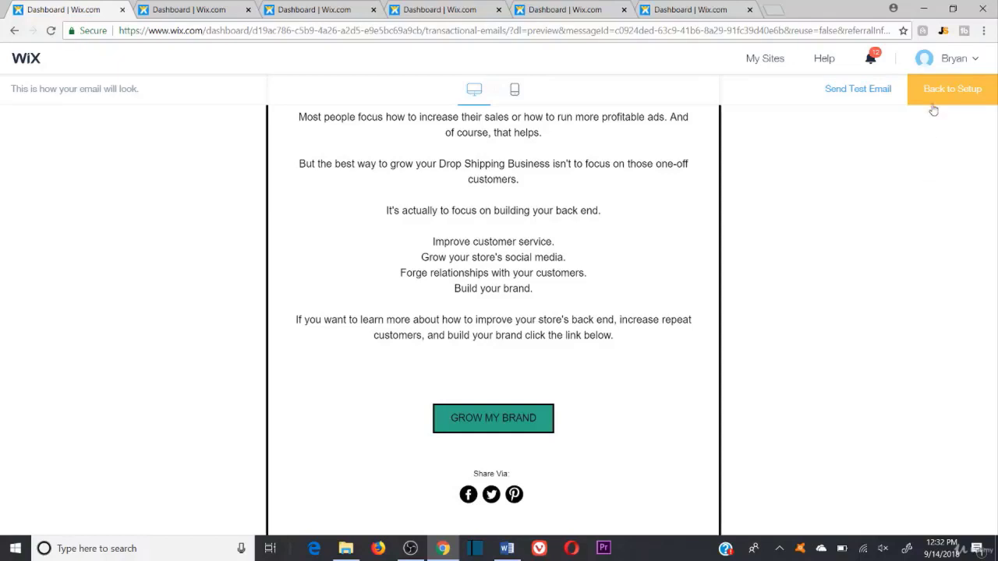
Step: Return to the Consulting Prompt automation and preview its 'I Learned this the HARD WAY' email
left_click(122, 10)
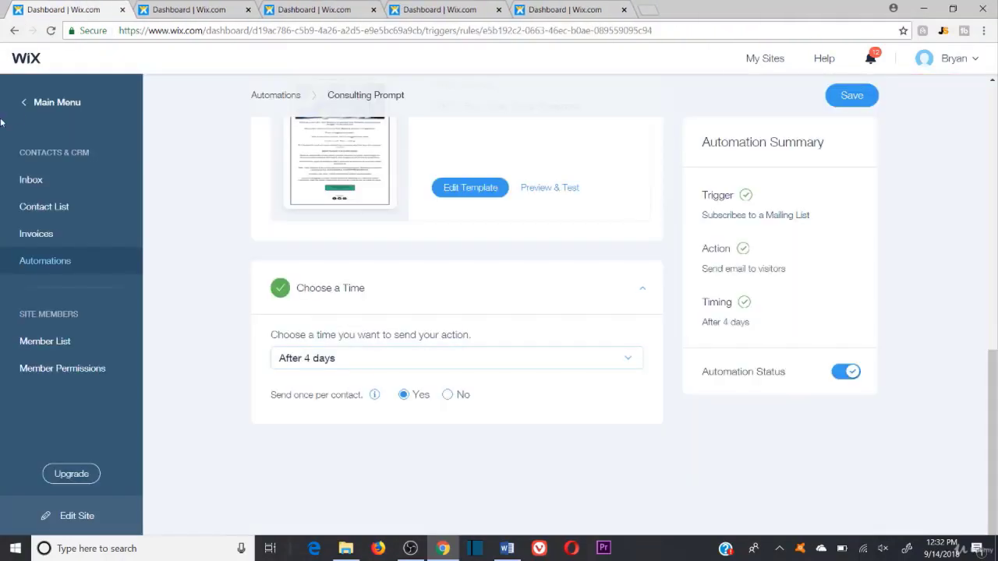
scroll(492, 234, "up", 2)
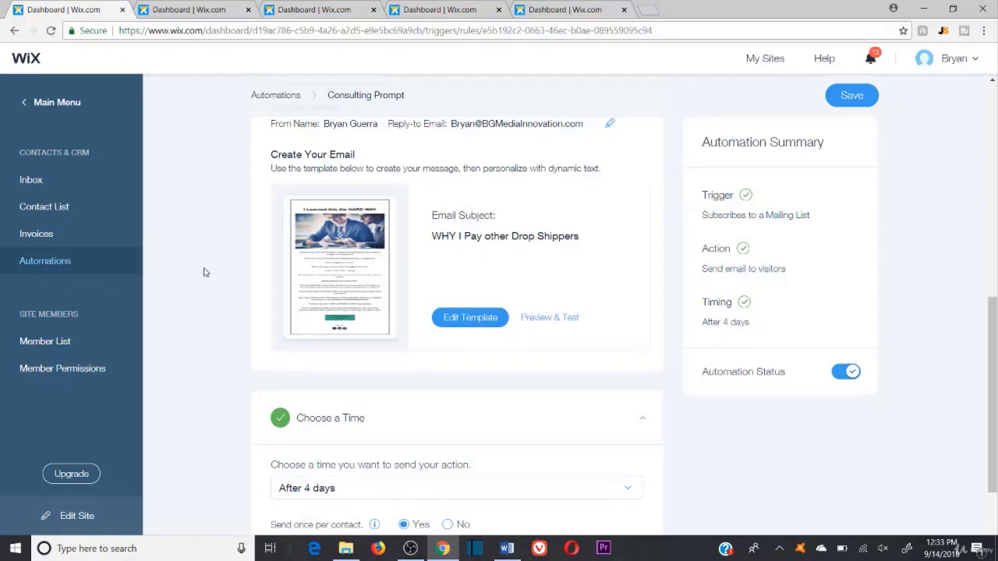
left_click(559, 319)
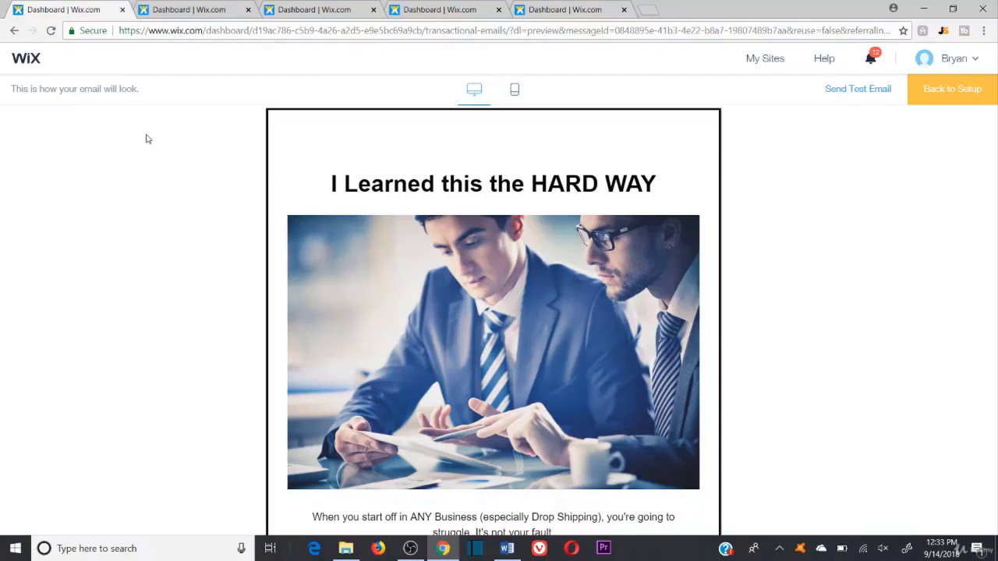
Step: Scroll through the 'I Learned this the HARD WAY' email's story of drop-shipping struggles and seeking a mentor
scroll(145, 175, "down", 2)
scroll(145, 174, "up", 2)
scroll(143, 198, "down", 1)
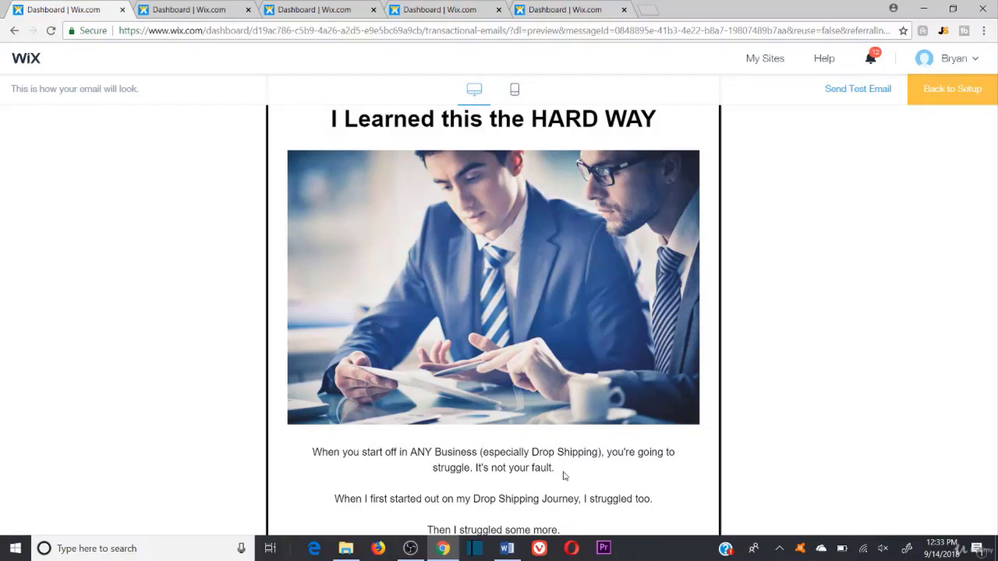
scroll(671, 452, "up", 1)
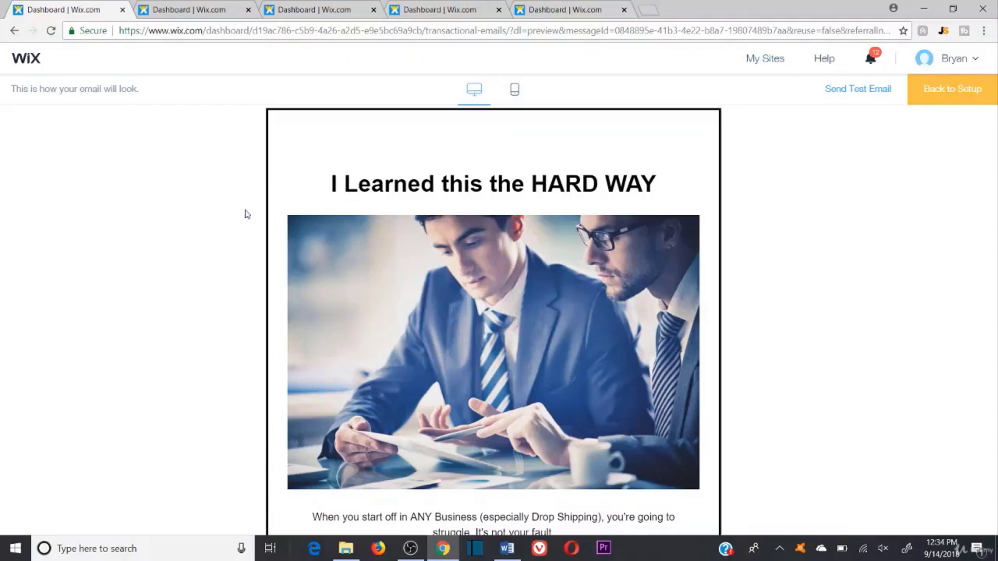
scroll(248, 215, "down", 1)
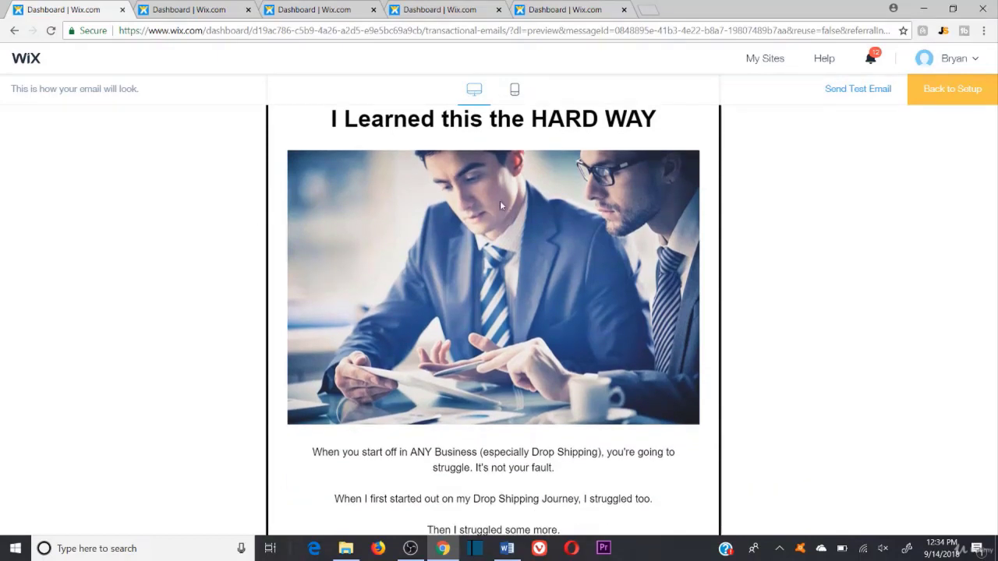
scroll(471, 297, "up", 1)
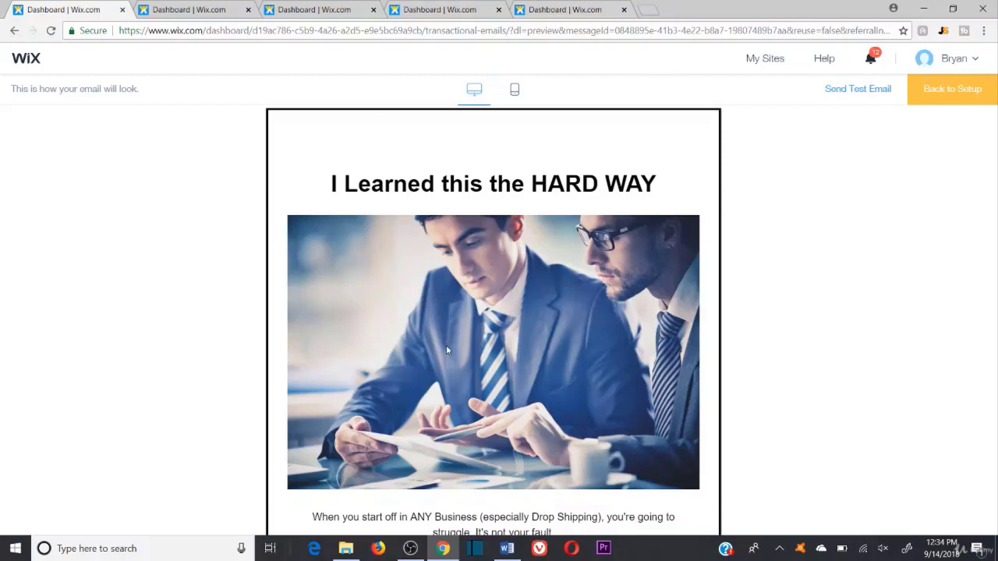
scroll(446, 350, "down", 3)
scroll(601, 326, "up", 2)
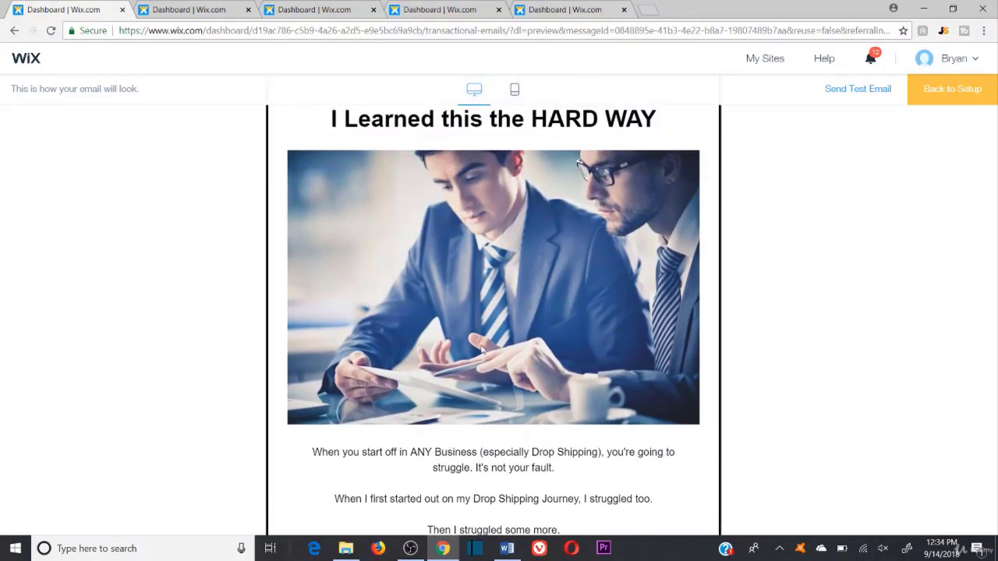
scroll(486, 340, "down", 1)
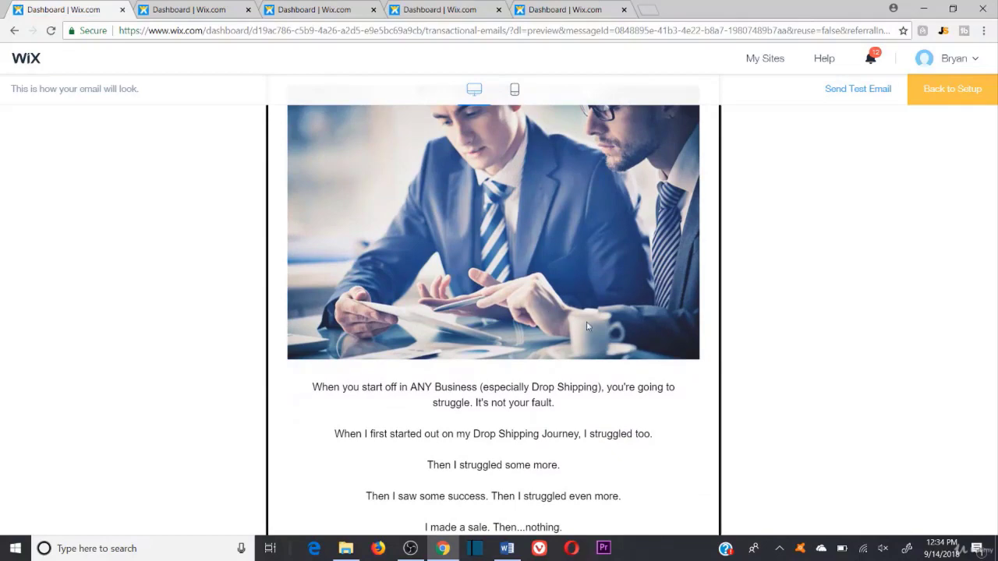
scroll(538, 396, "down", 4)
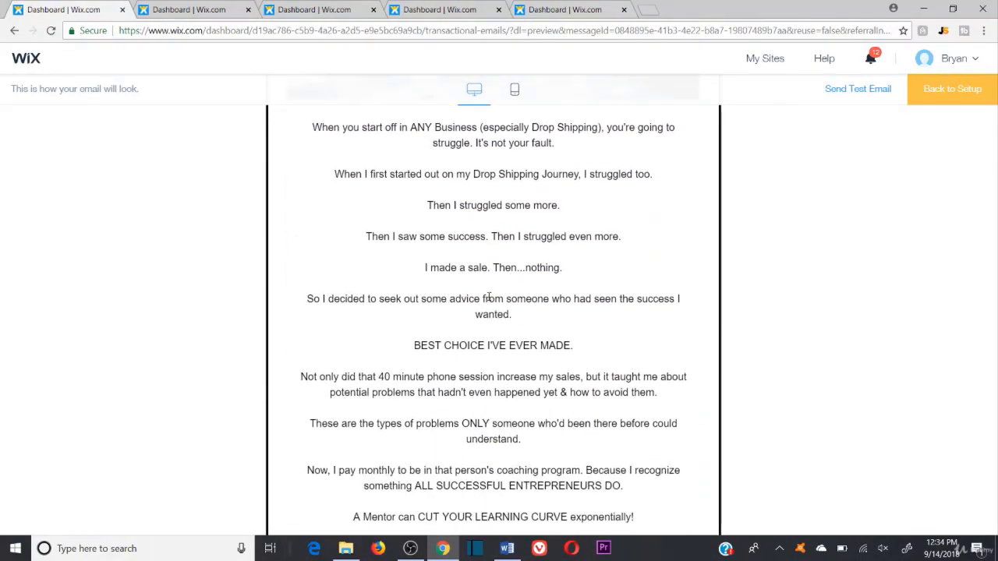
scroll(489, 297, "up", 6)
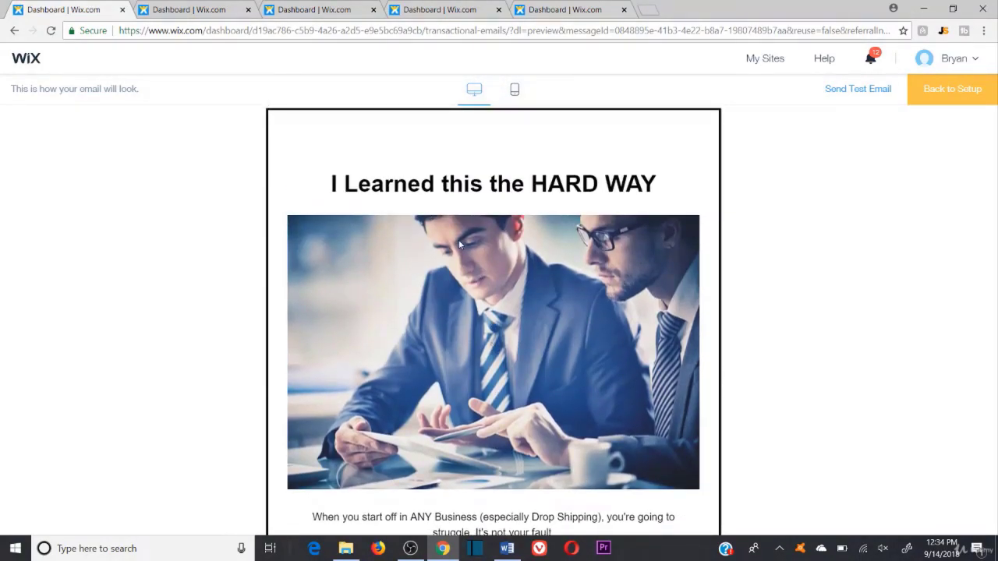
scroll(644, 215, "down", 2)
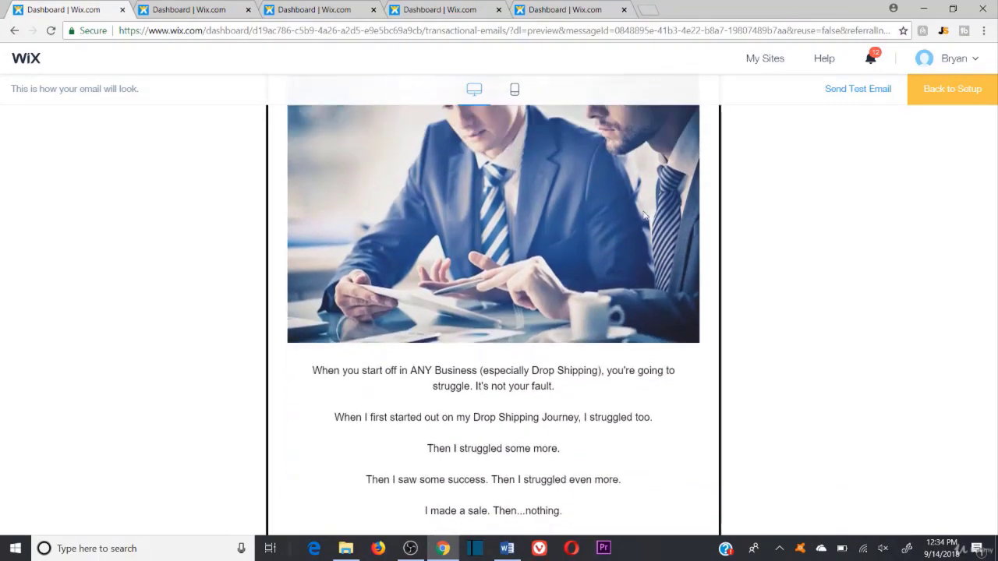
scroll(655, 203, "down", 3)
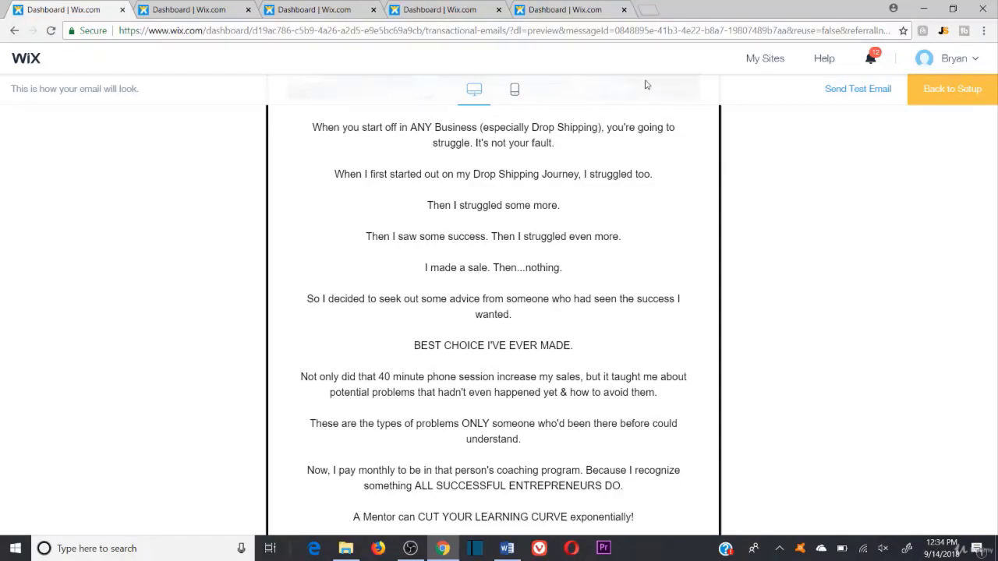
left_click_drag(555, 145, 476, 144)
left_click(586, 146)
scroll(660, 199, "down", 2)
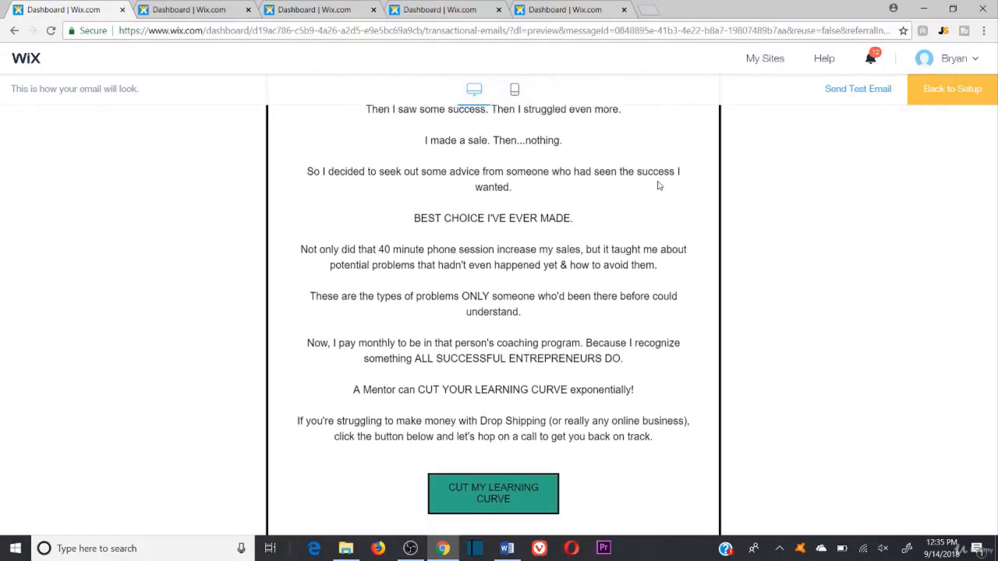
scroll(659, 187, "up", 1)
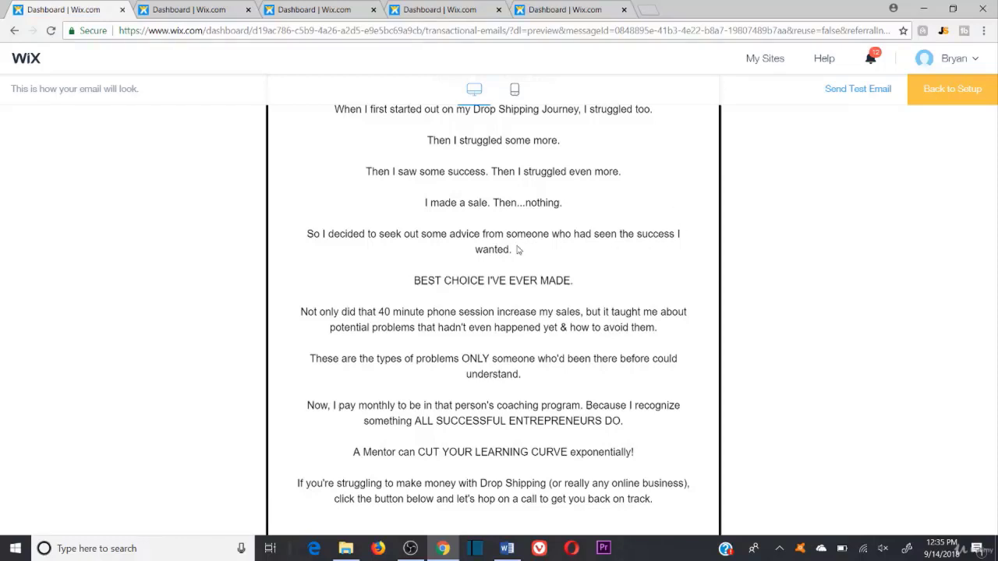
left_click_drag(515, 250, 335, 109)
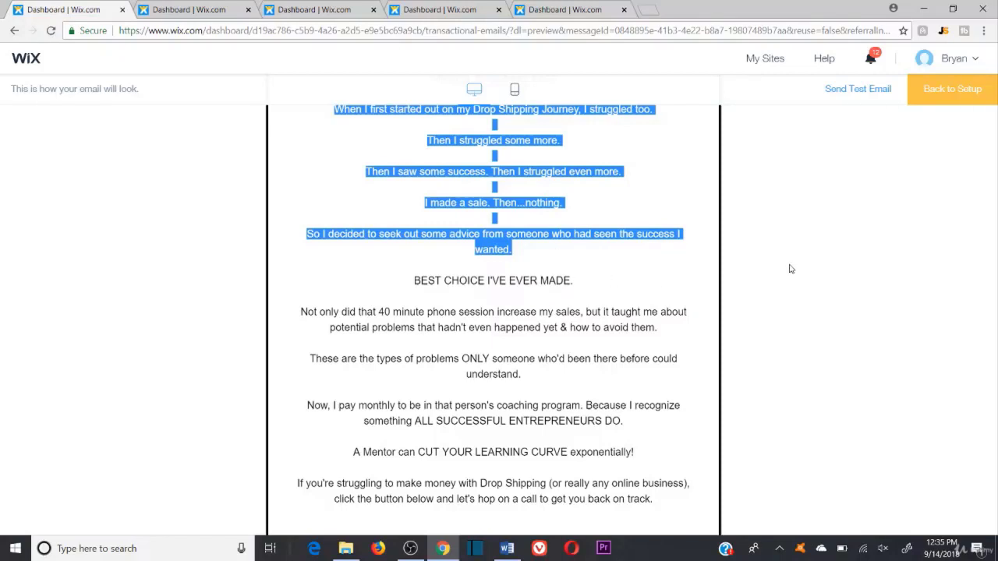
left_click(636, 253)
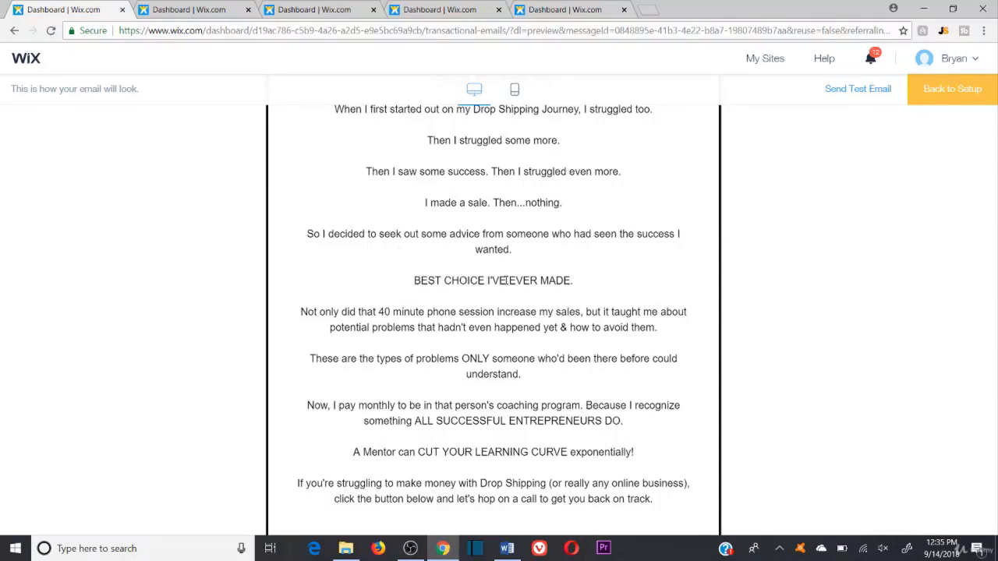
scroll(542, 250, "down", 2)
scroll(536, 242, "down", 2)
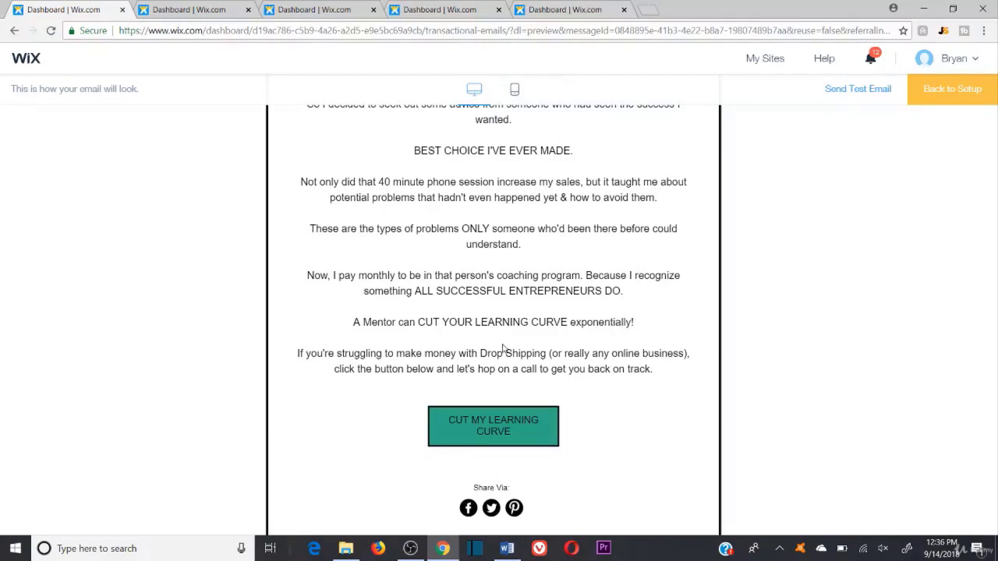
scroll(454, 344, "down", 1)
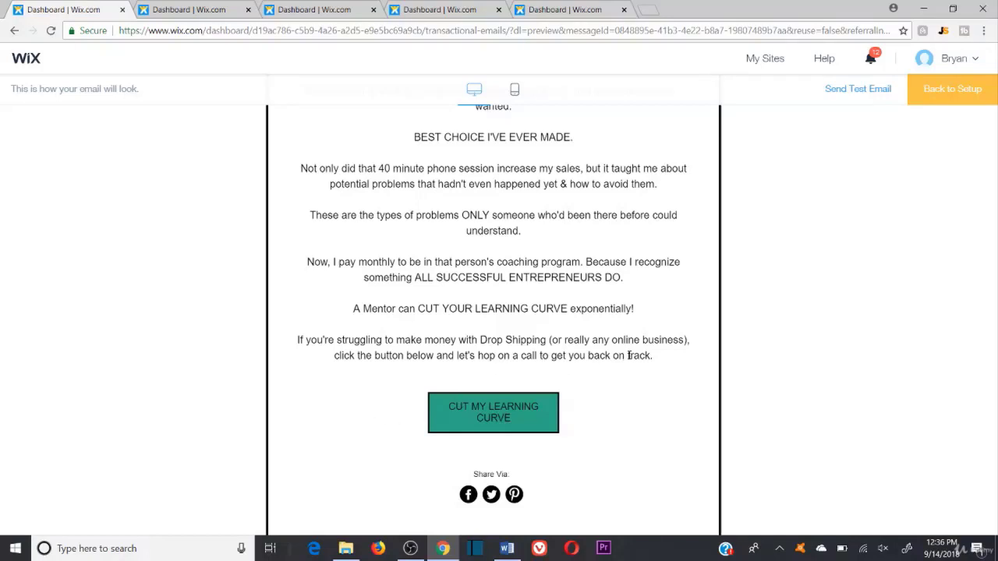
Step: Follow CUT MY LEARNING CURVE to the consulting page's phone-session offers, then return to the preview
left_click(499, 413)
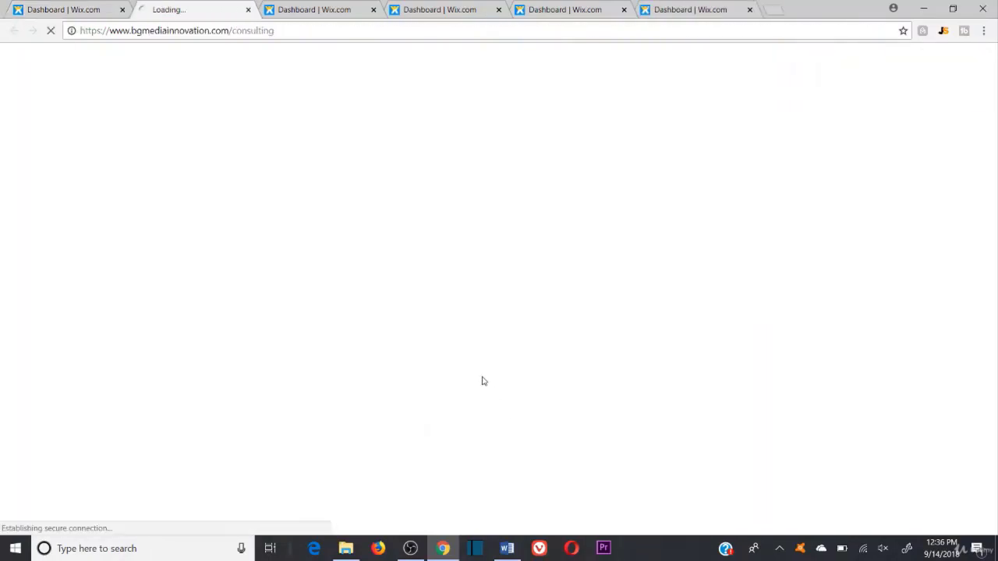
left_click(94, 9)
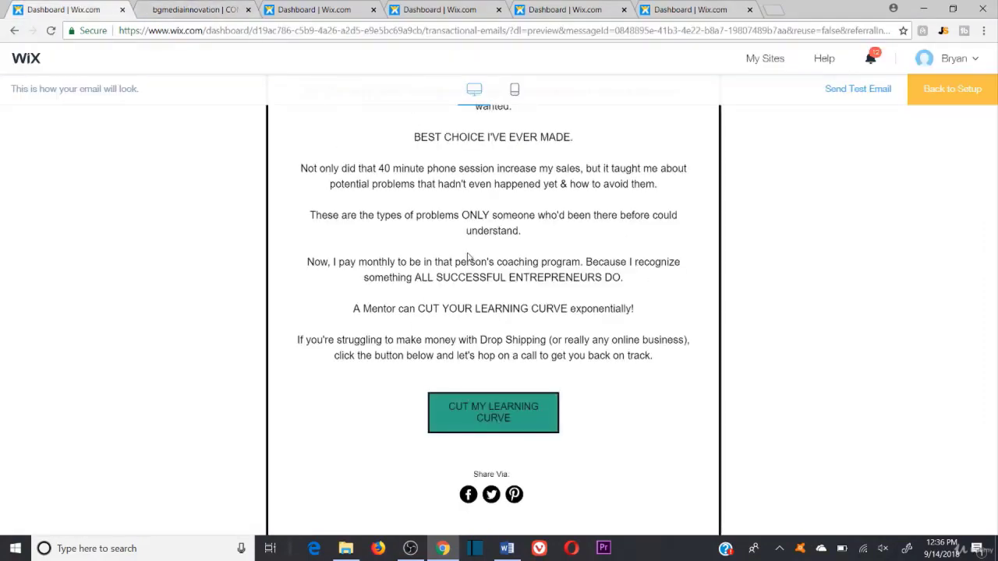
scroll(560, 269, "up", 2)
scroll(566, 335, "down", 2)
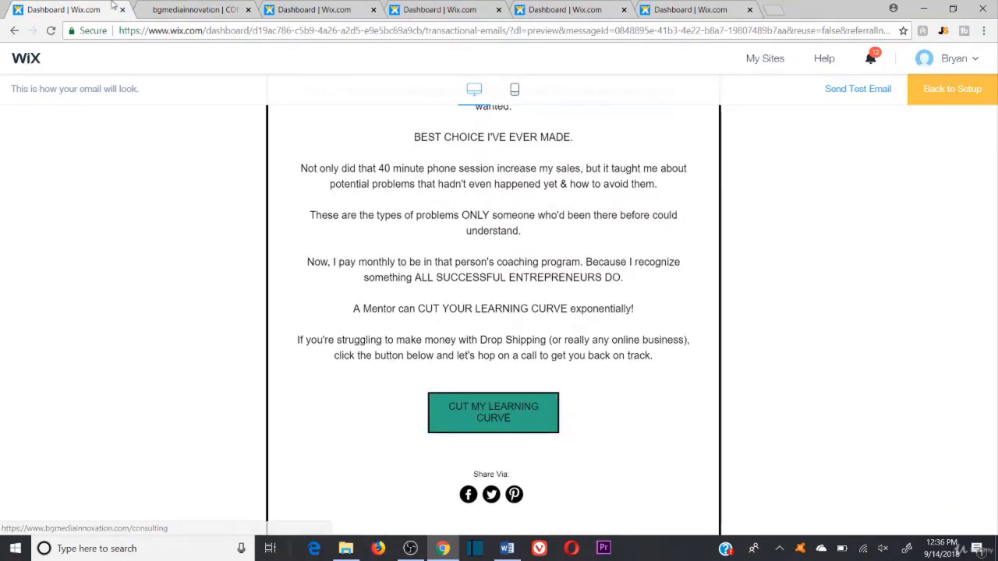
left_click(209, 11)
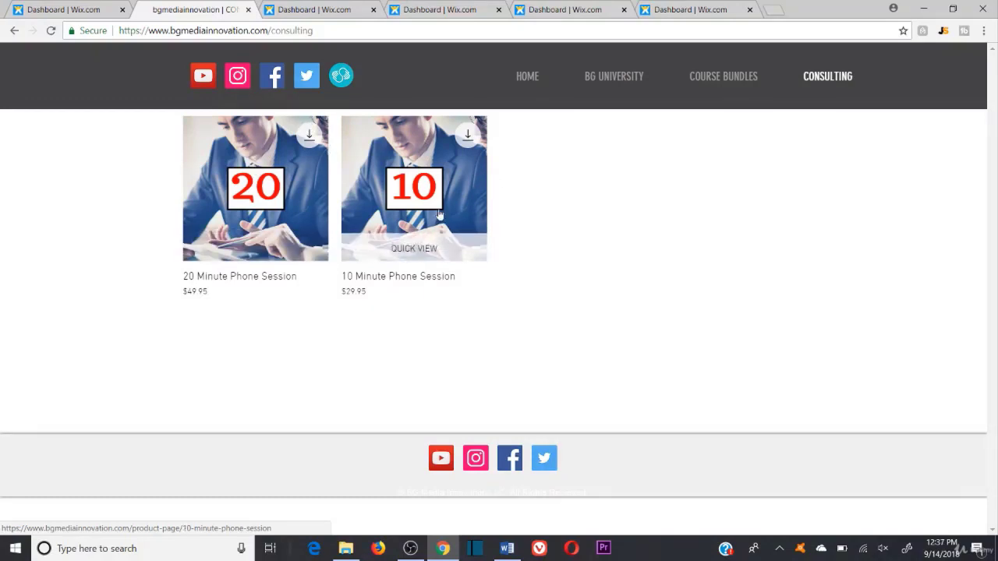
left_click(53, 10)
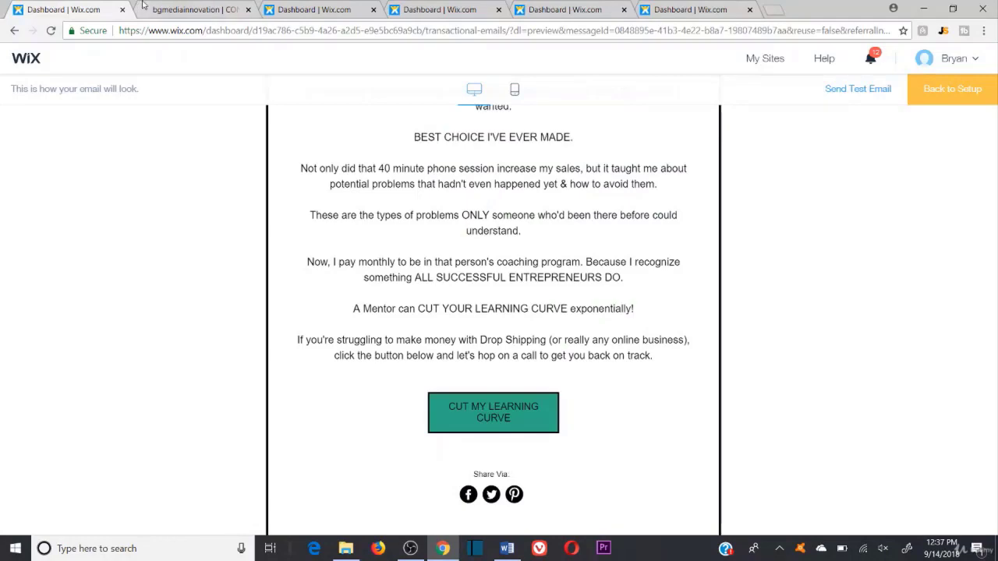
scroll(374, 202, "up", 7)
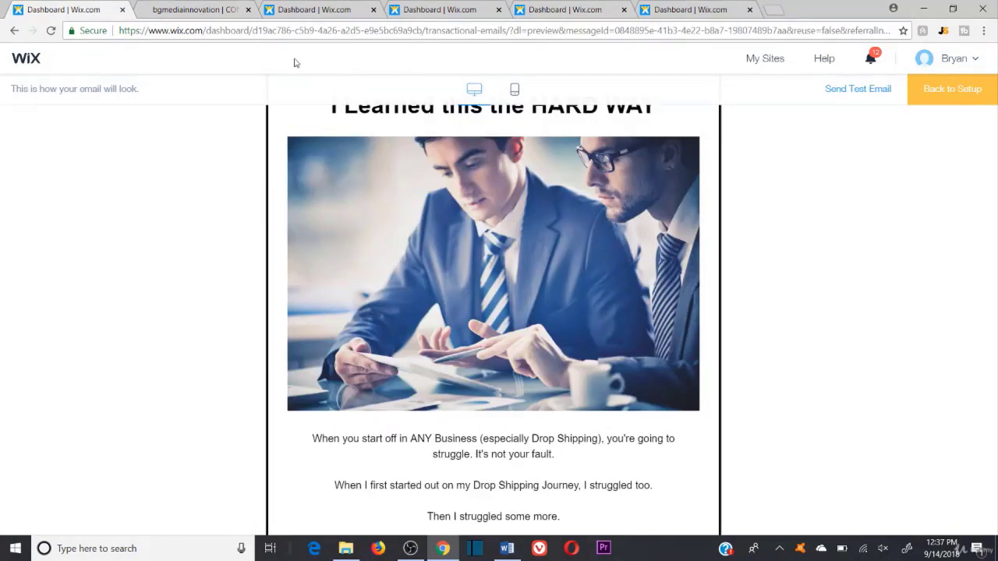
Step: Preview the 10X Your Sales with Email automation's email, sent after 5 days
left_click(186, 7)
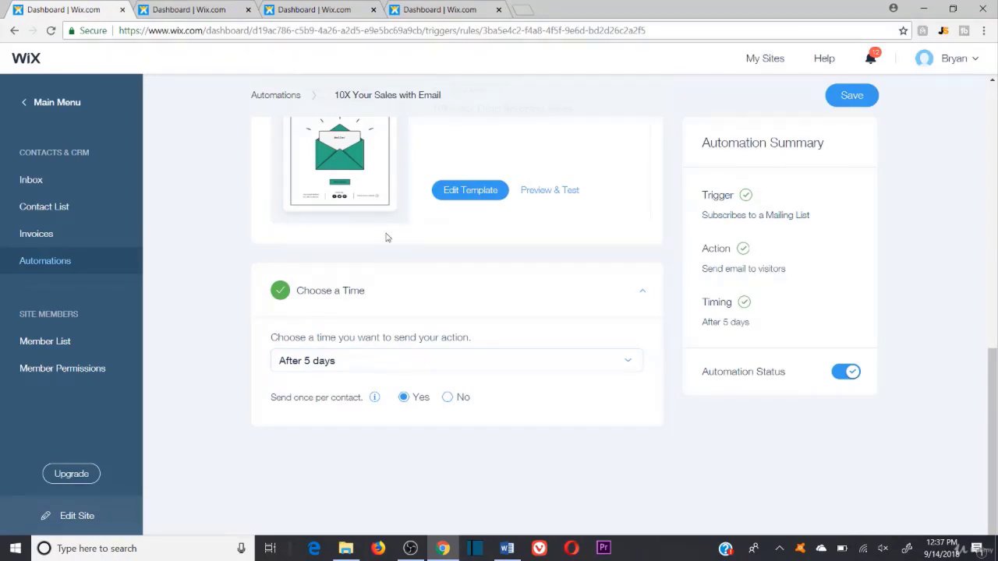
scroll(385, 239, "up", 2)
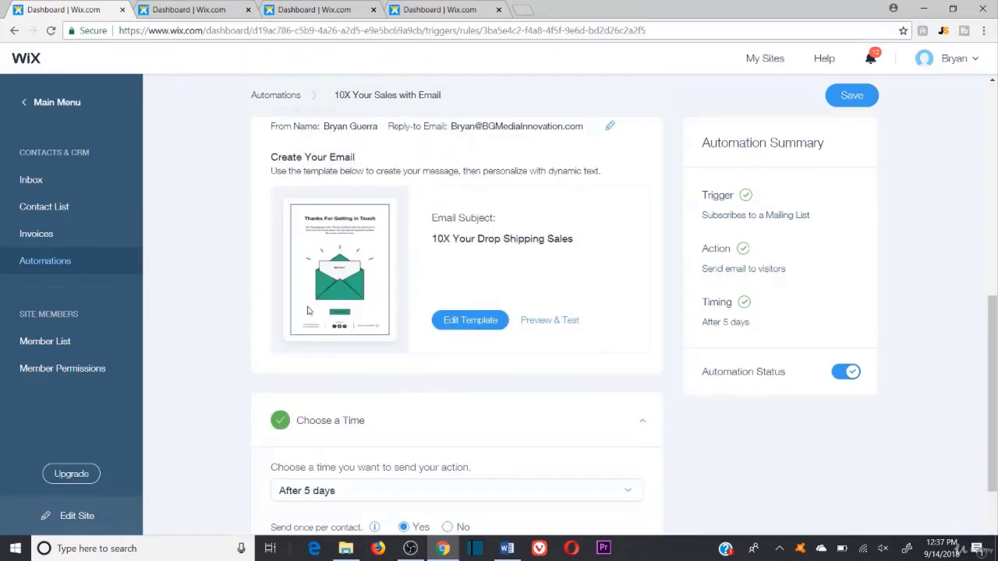
left_click(551, 321)
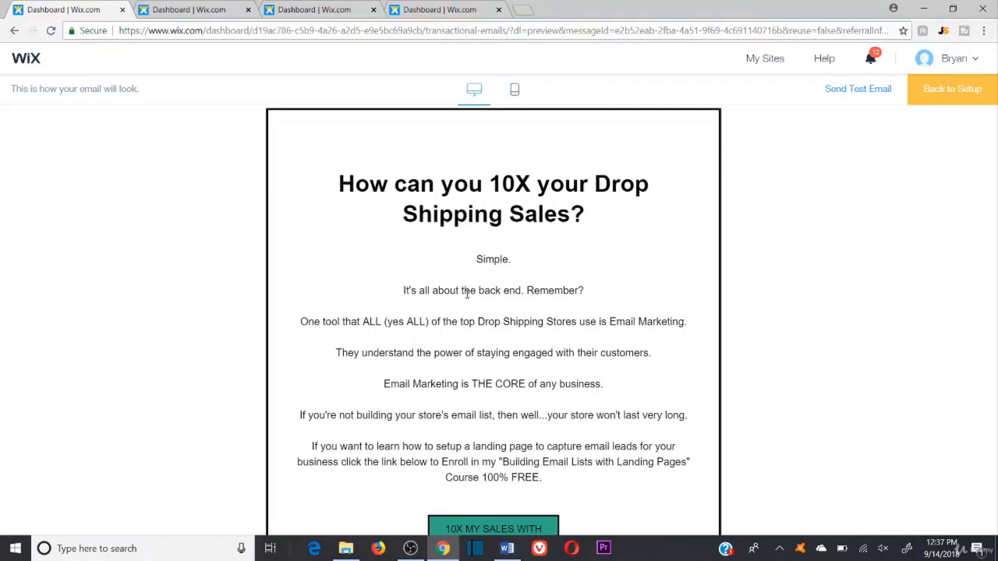
Step: Read the 10X Drop Shipping Sales email, highlighting its free course offer and full text
scroll(467, 296, "down", 1)
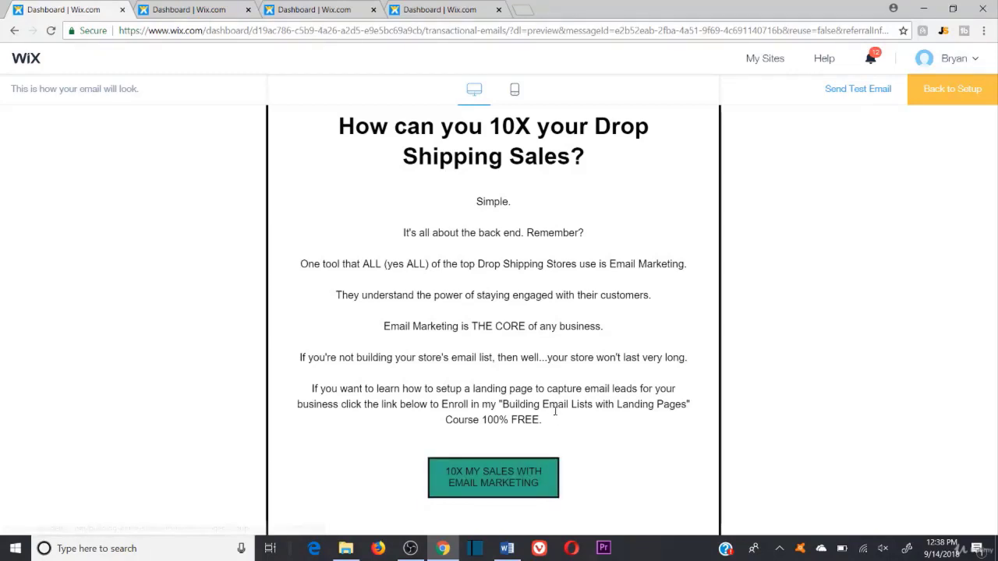
left_click_drag(553, 423, 308, 205)
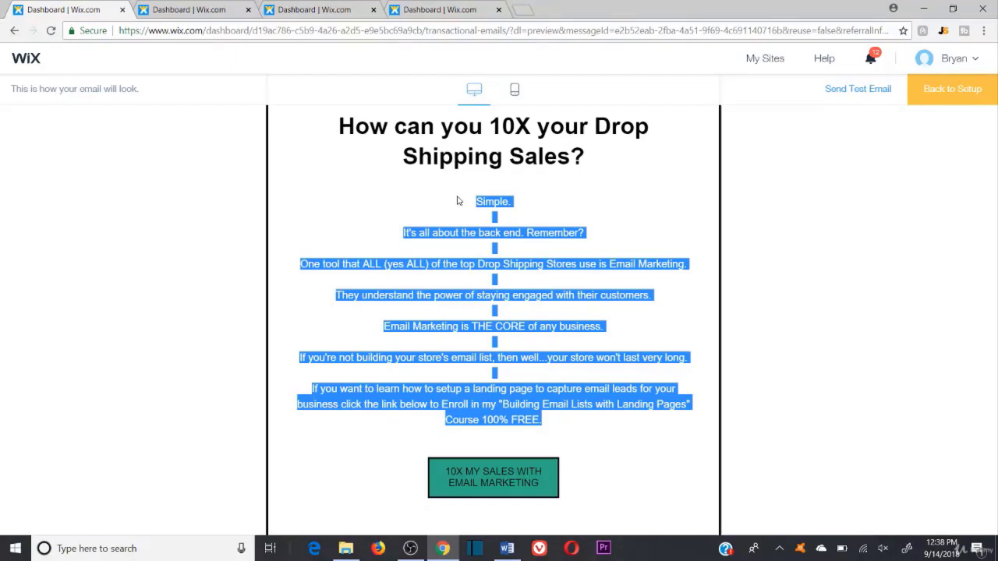
left_click(459, 201)
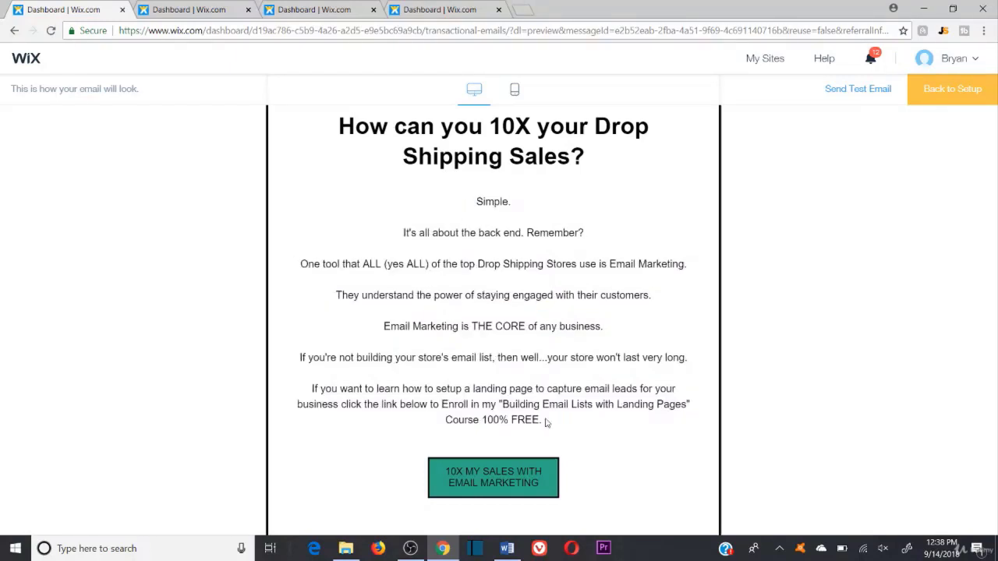
left_click_drag(544, 422, 382, 175)
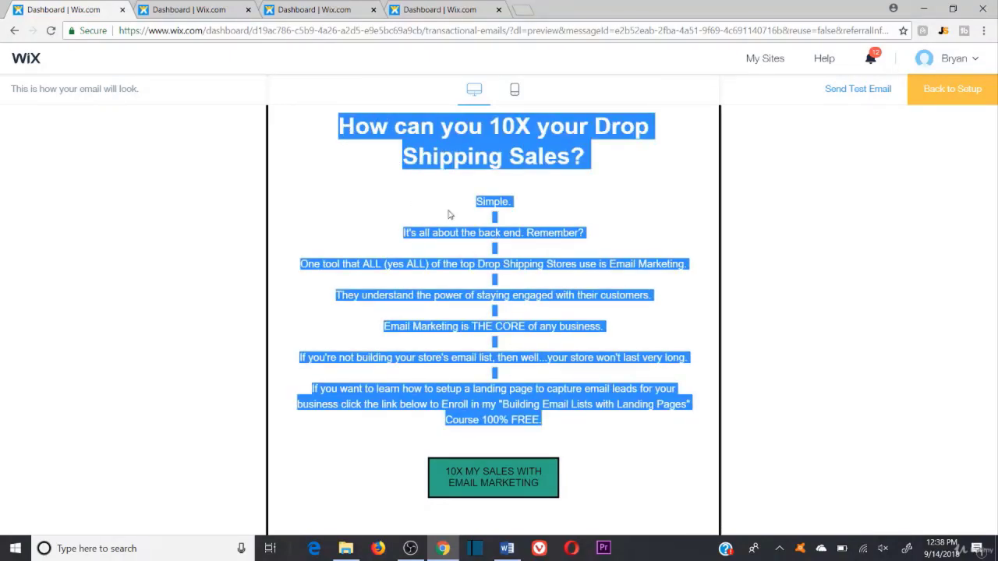
left_click(528, 190)
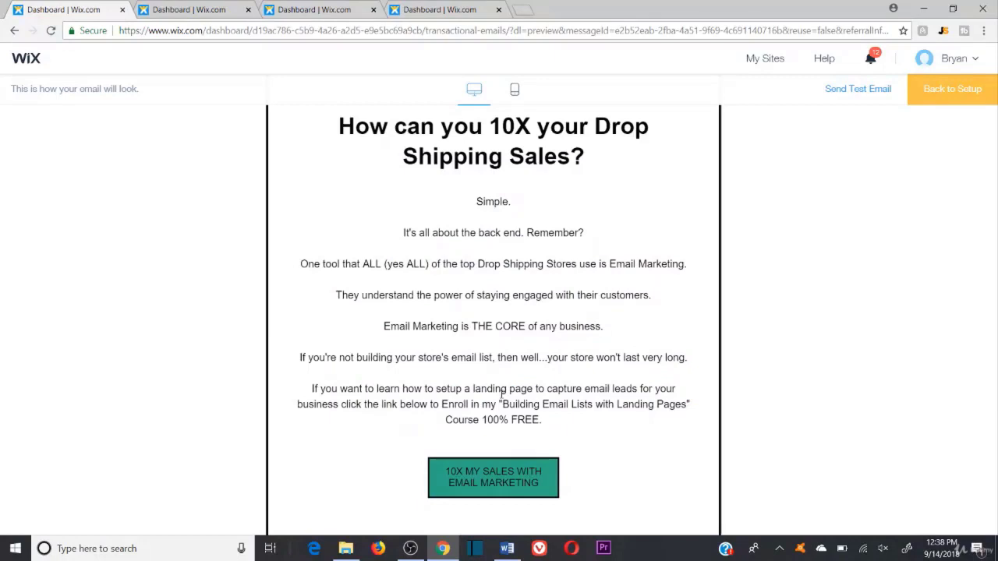
Step: Copy the 10X MY SALES WITH EMAIL MARKETING button's link to test in another browser
right_click(514, 477)
left_click(531, 450)
left_click(378, 548)
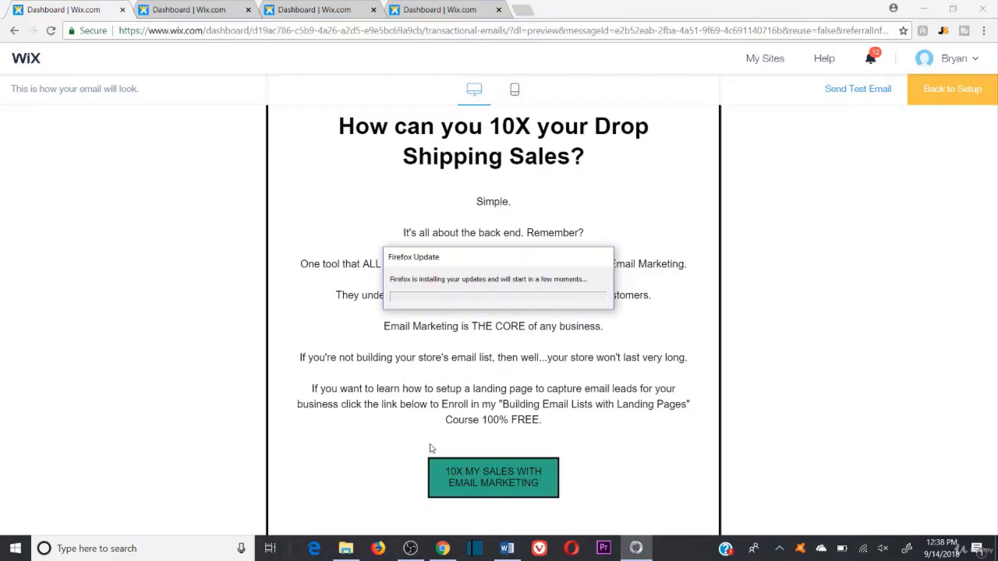
Step: Load the copied course link in Microsoft Edge to confirm it opens the Udemy landing-pages course
left_click(315, 550)
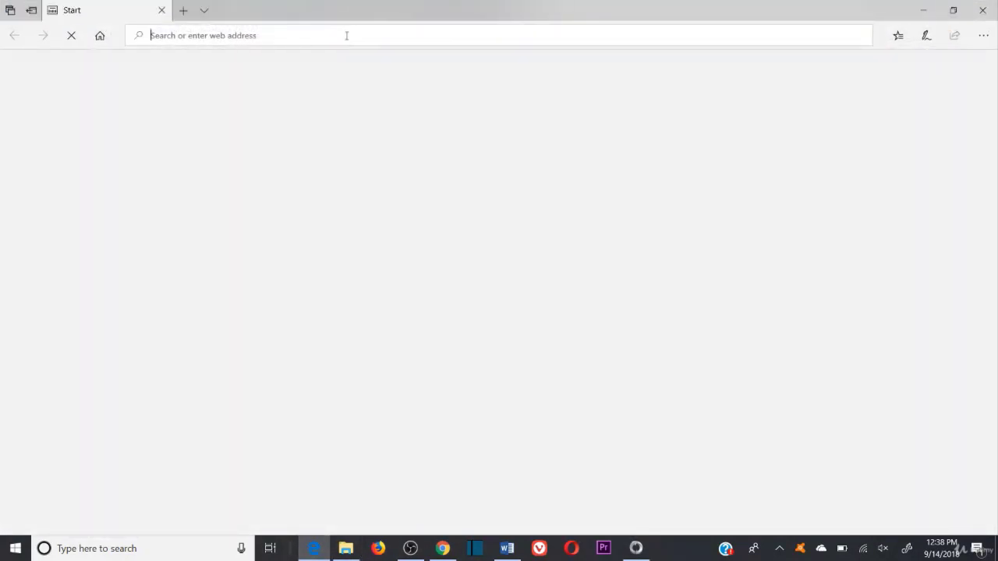
key("ctrl+v")
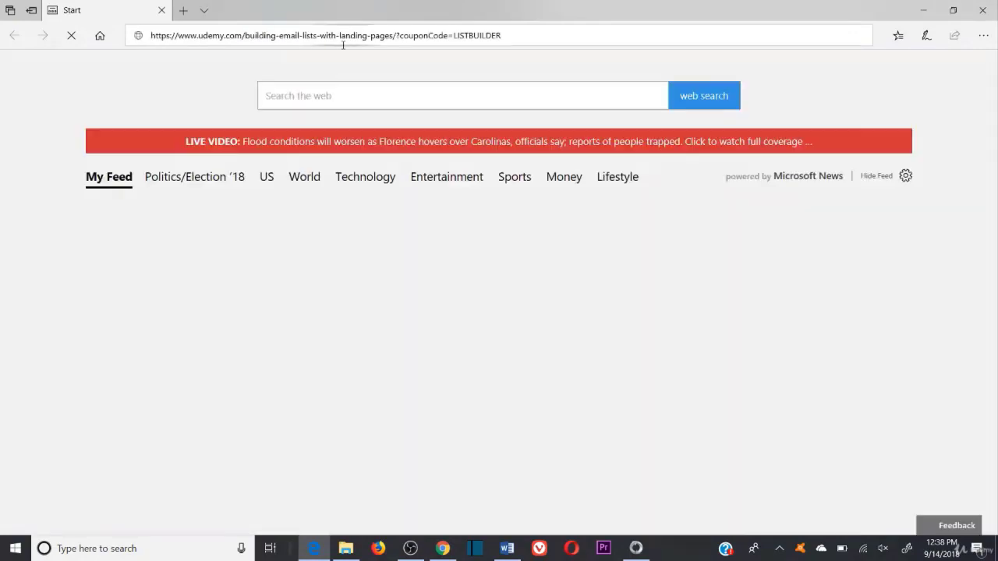
key("Return")
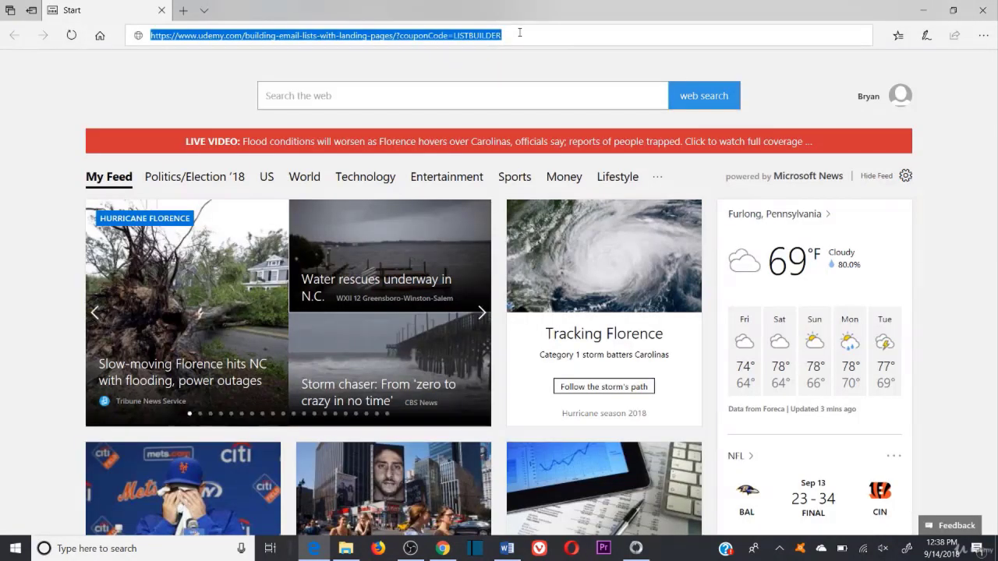
key("Return")
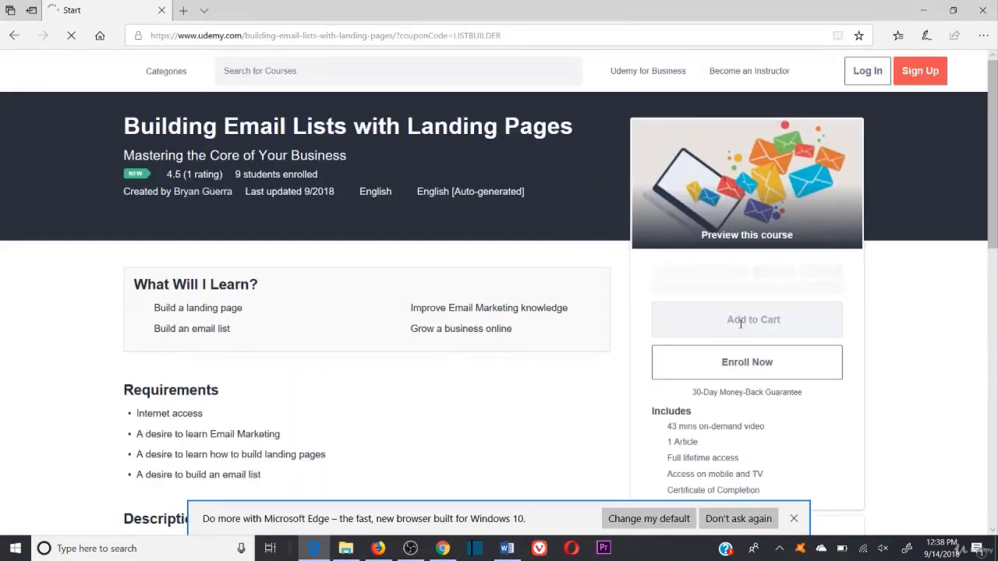
left_click(793, 520)
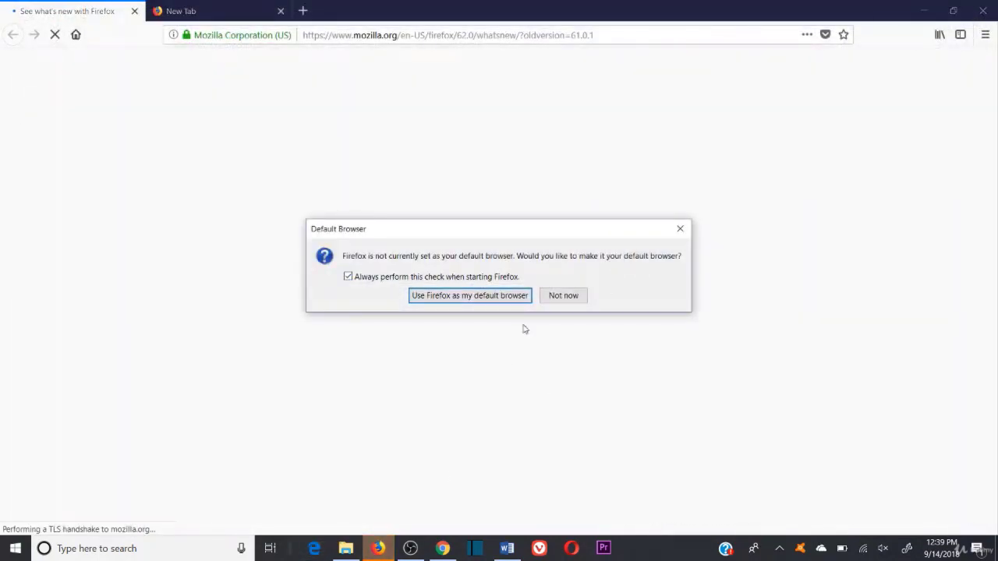
Step: Close the Firefox window and all its tabs
left_click(680, 229)
left_click(983, 10)
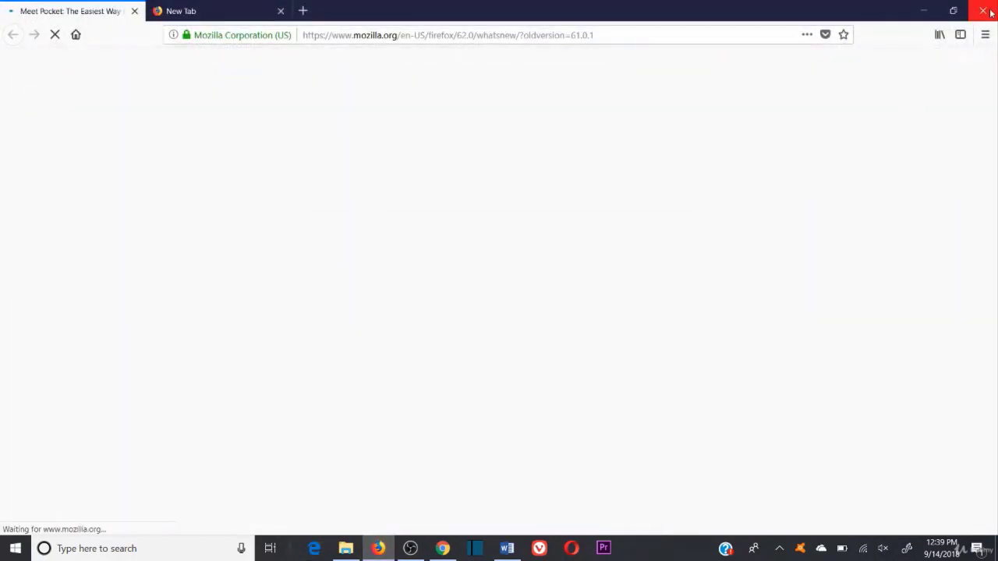
left_click(490, 299)
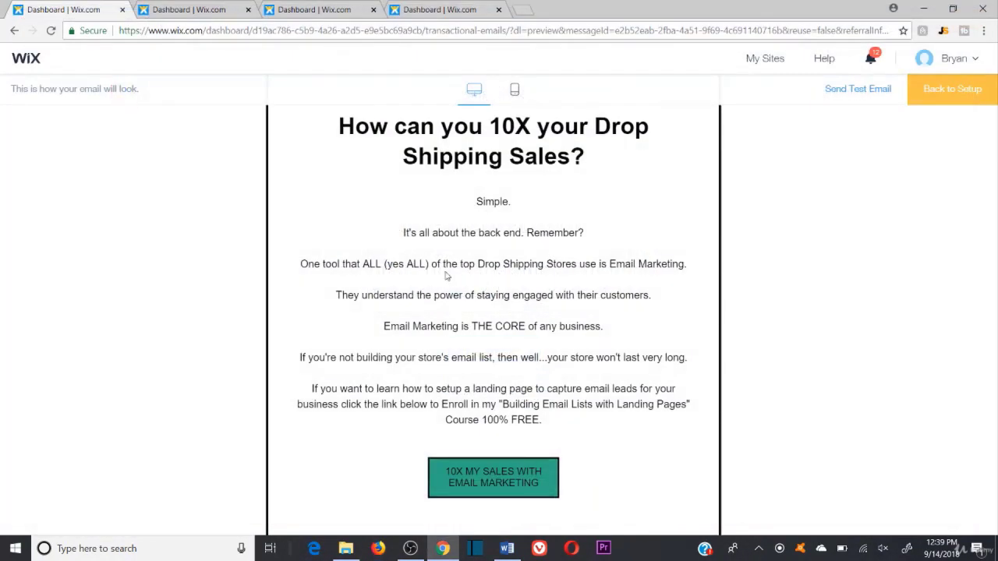
Step: Close the 10X email preview and preview the 6-day Sales Pitch for ALL BUNDLE email
left_click(121, 10)
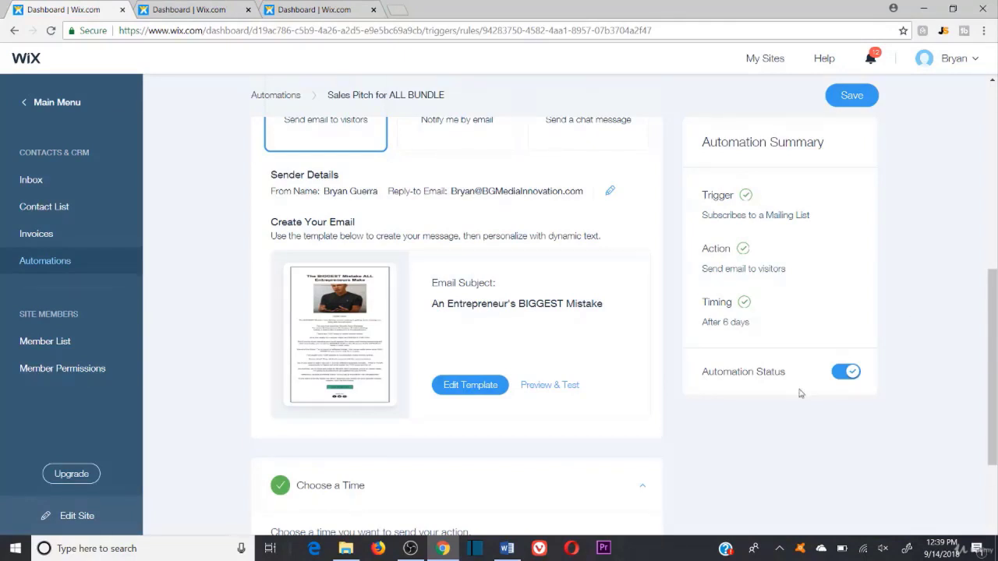
scroll(683, 464, "down", 3)
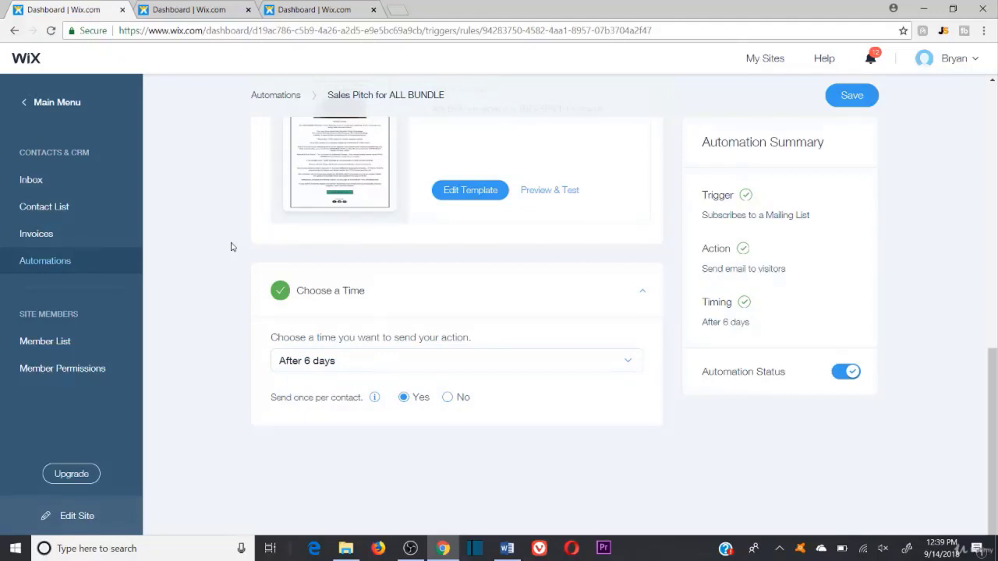
scroll(231, 246, "up", 2)
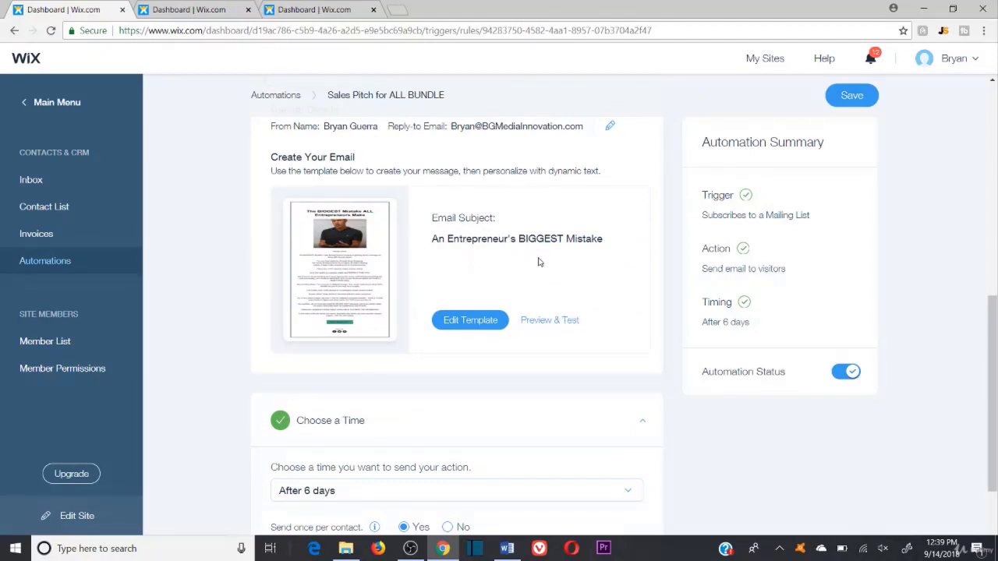
left_click(542, 320)
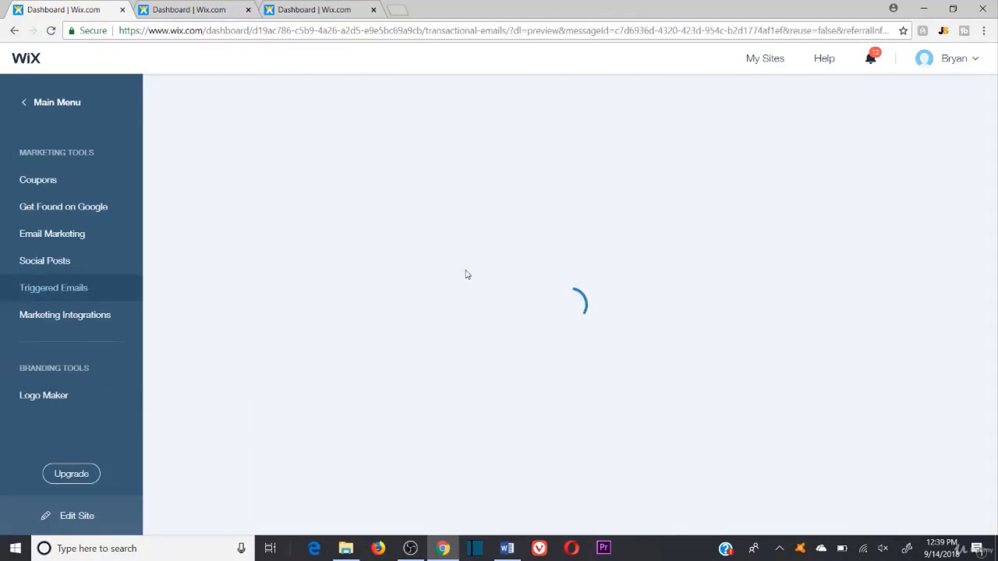
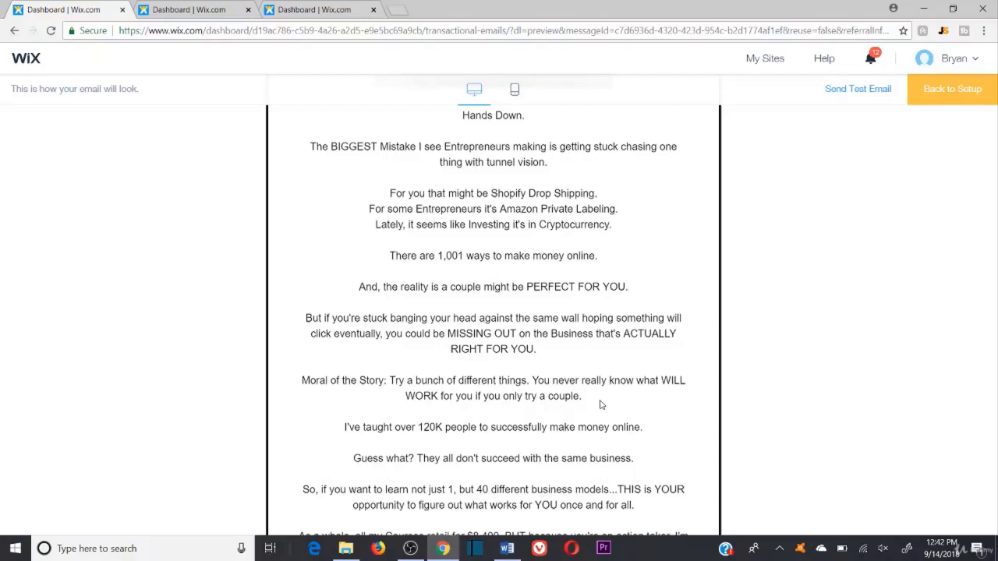
Step: Read through the email preview, highlighting its opening paragraphs and scrolling the message
left_click_drag(601, 404, 371, 117)
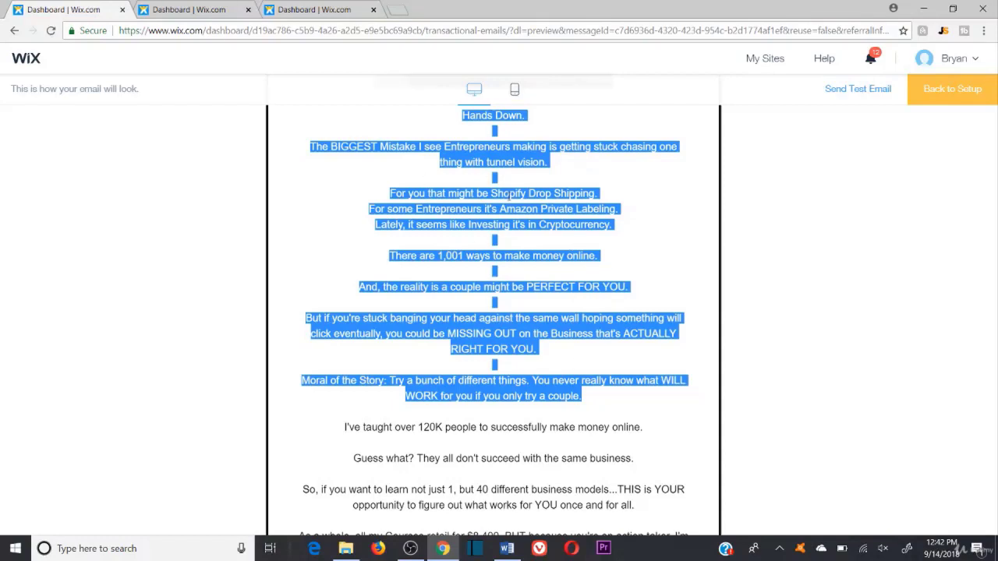
left_click(643, 175)
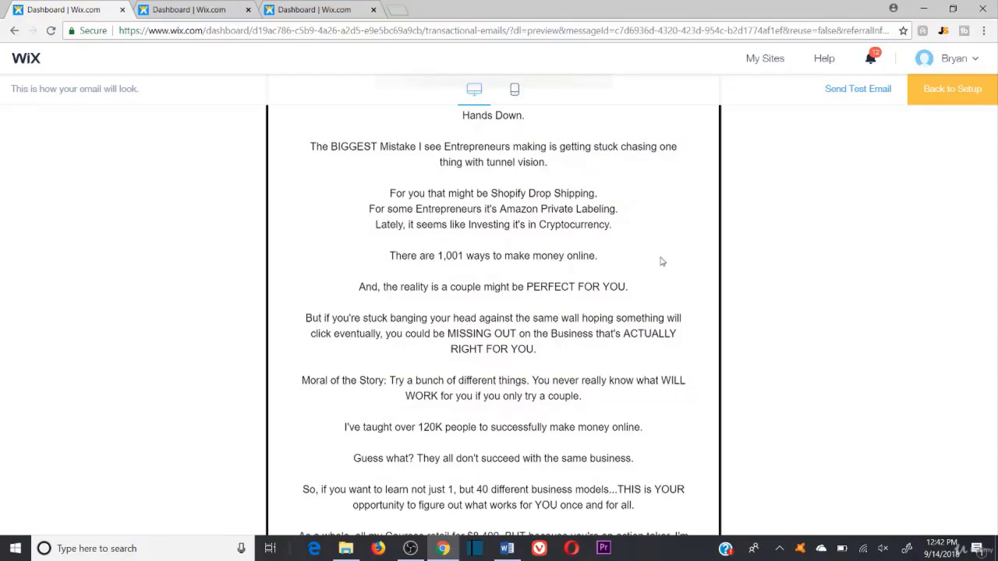
scroll(680, 249, "down", 3)
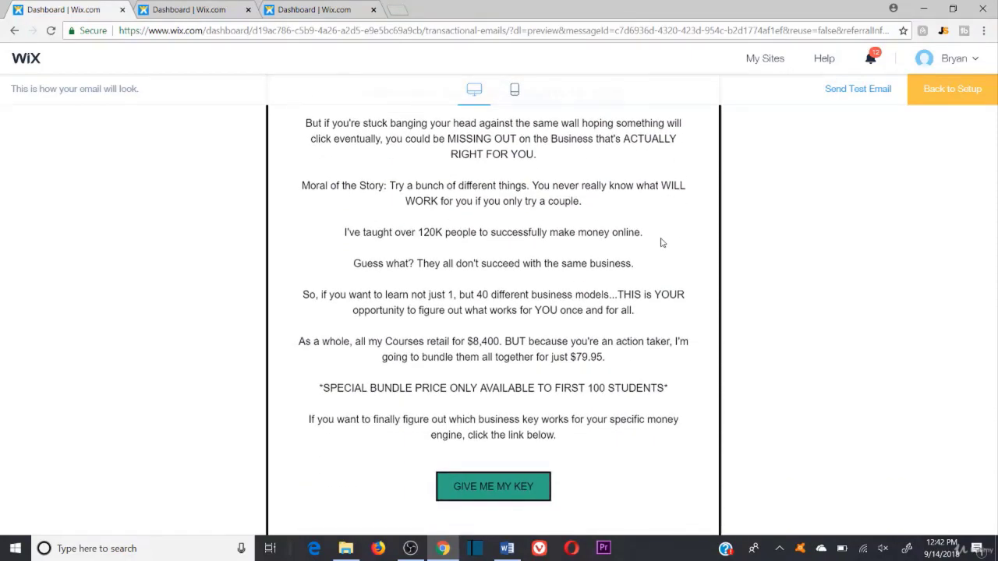
scroll(658, 213, "up", 1)
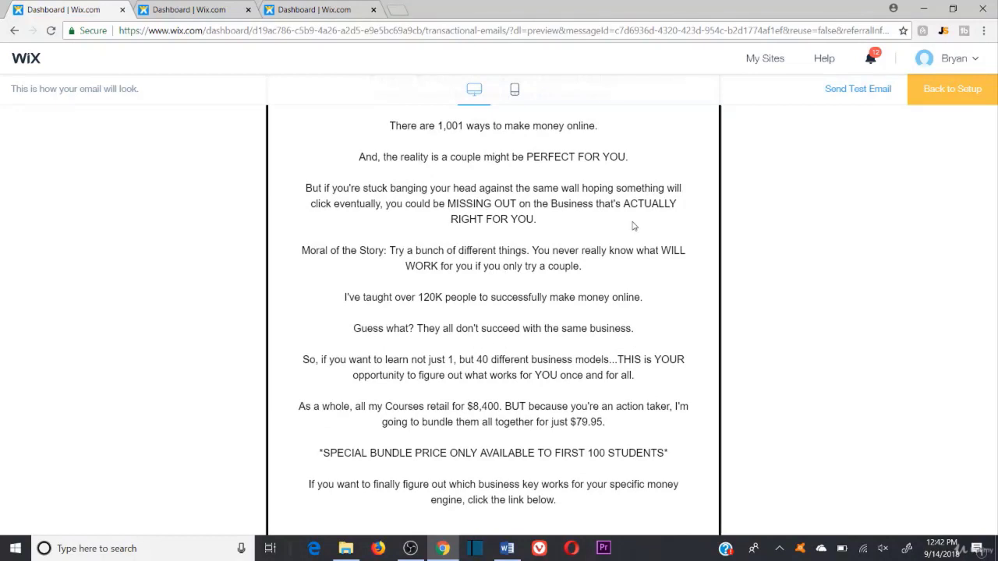
scroll(634, 226, "down", 2)
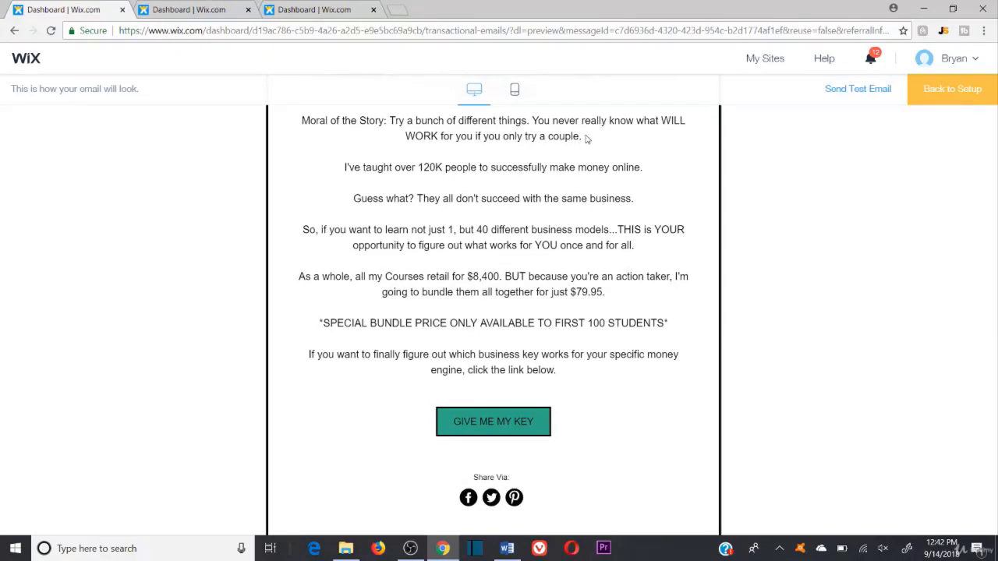
scroll(587, 138, "up", 2)
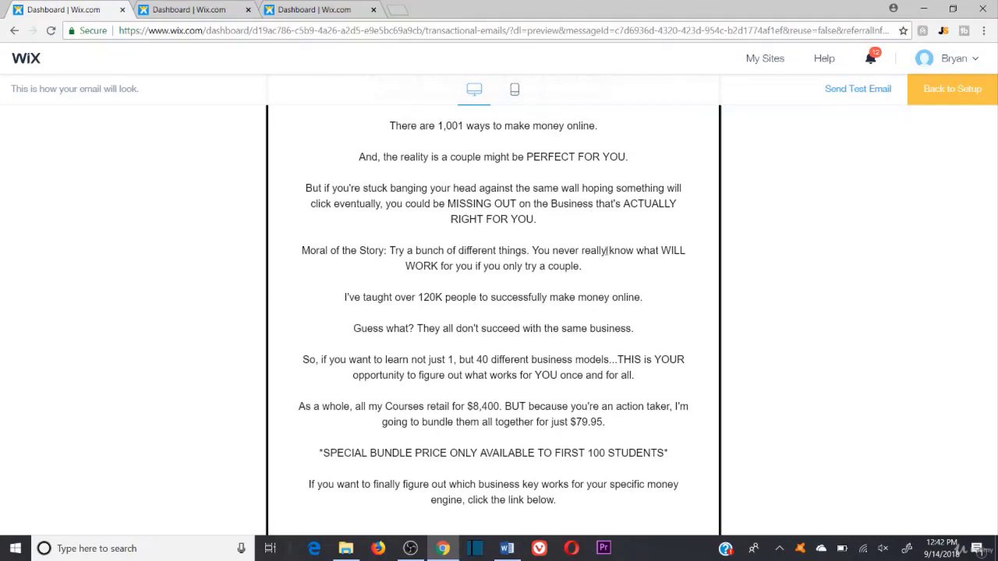
scroll(606, 234, "up", 1)
scroll(616, 227, "down", 1)
scroll(624, 216, "up", 1)
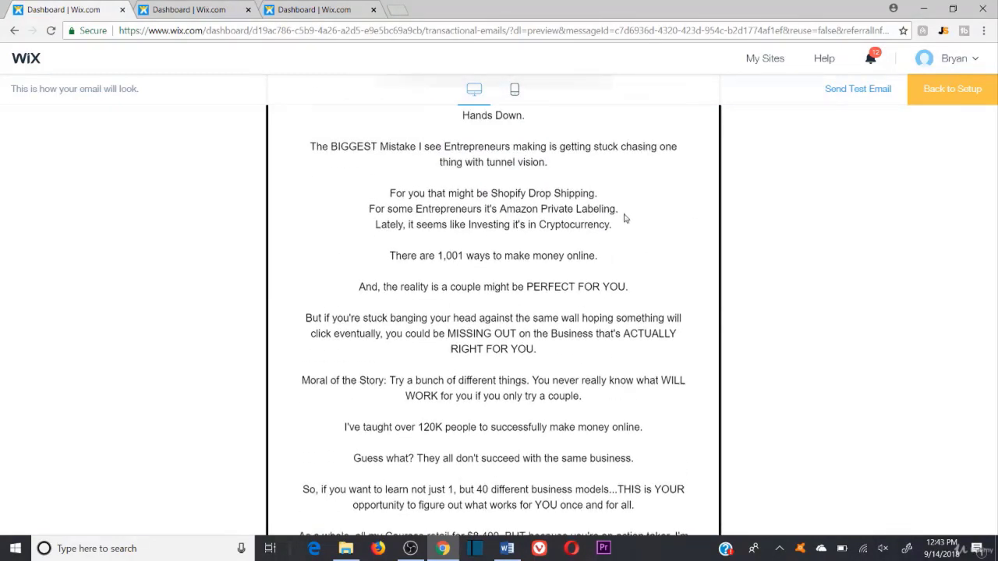
scroll(647, 215, "down", 2)
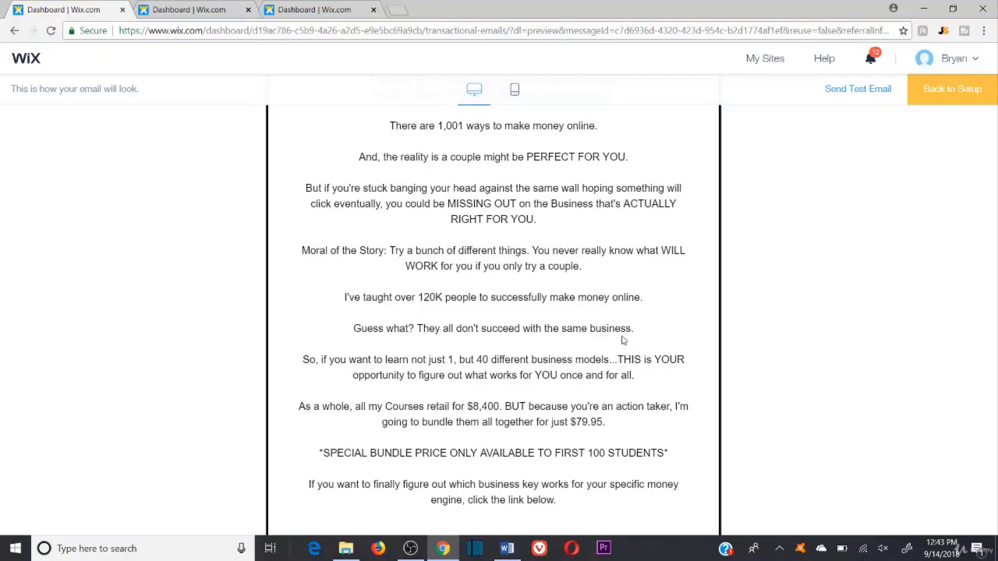
scroll(623, 337, "down", 2)
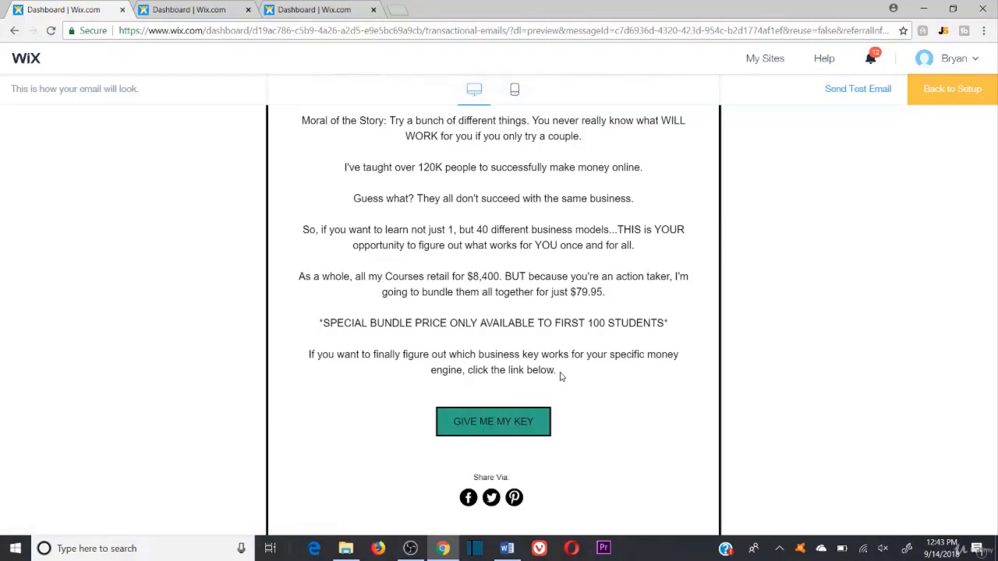
Step: Test the GIVE ME MY KEY link and check that it opens the all-special sales page
left_click_drag(559, 372, 286, 124)
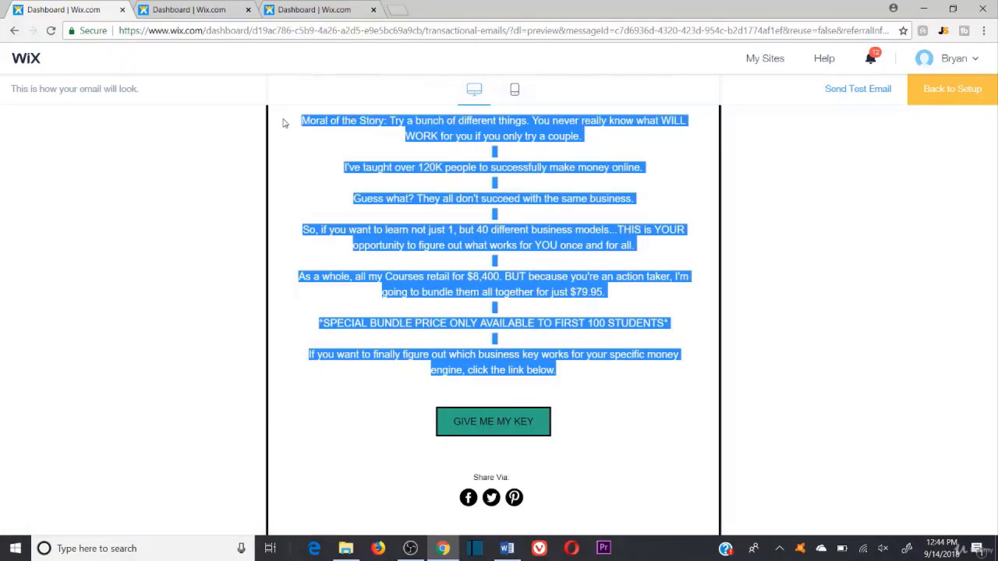
left_click(479, 434)
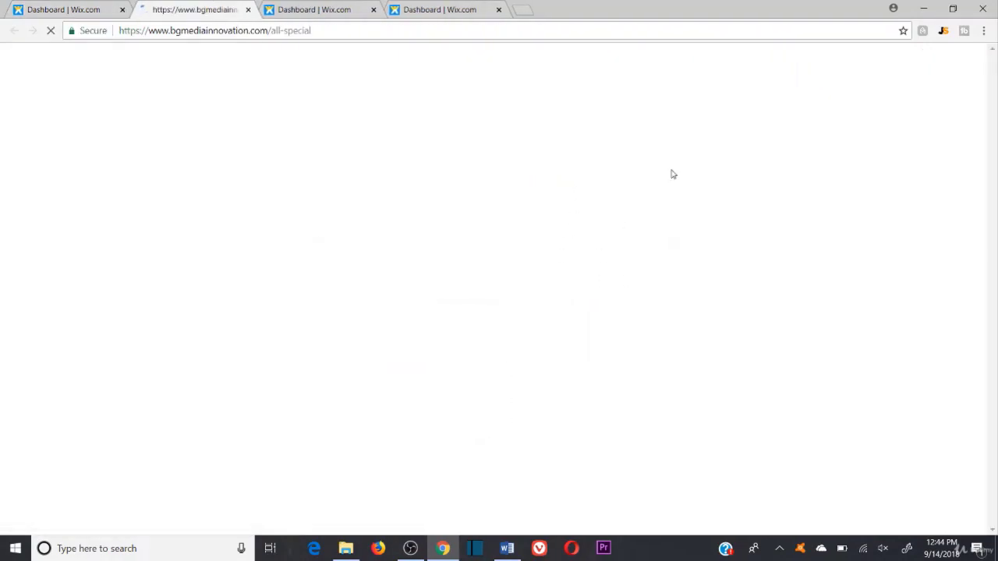
scroll(597, 312, "down", 3)
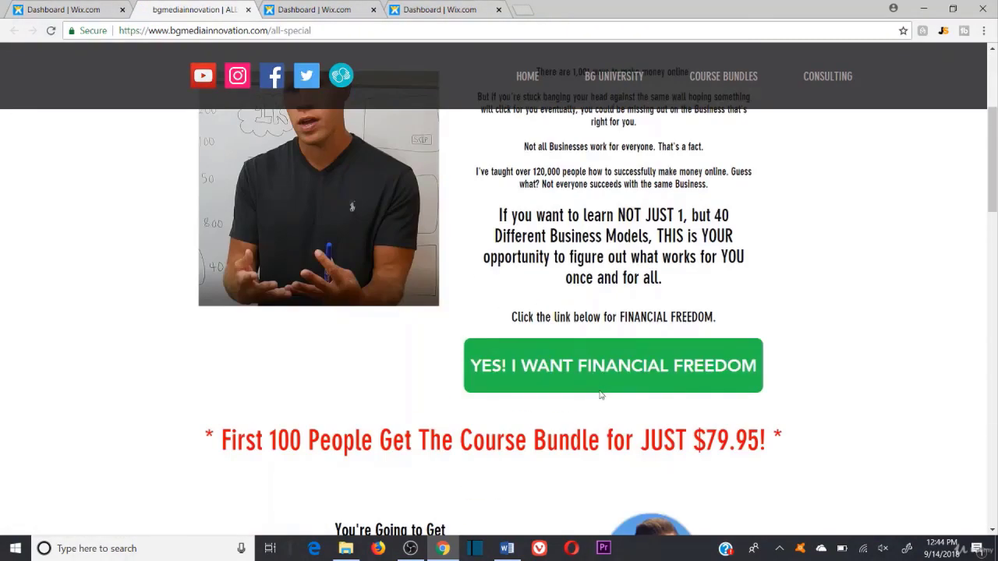
scroll(244, 43, "down", 2)
left_click(248, 9)
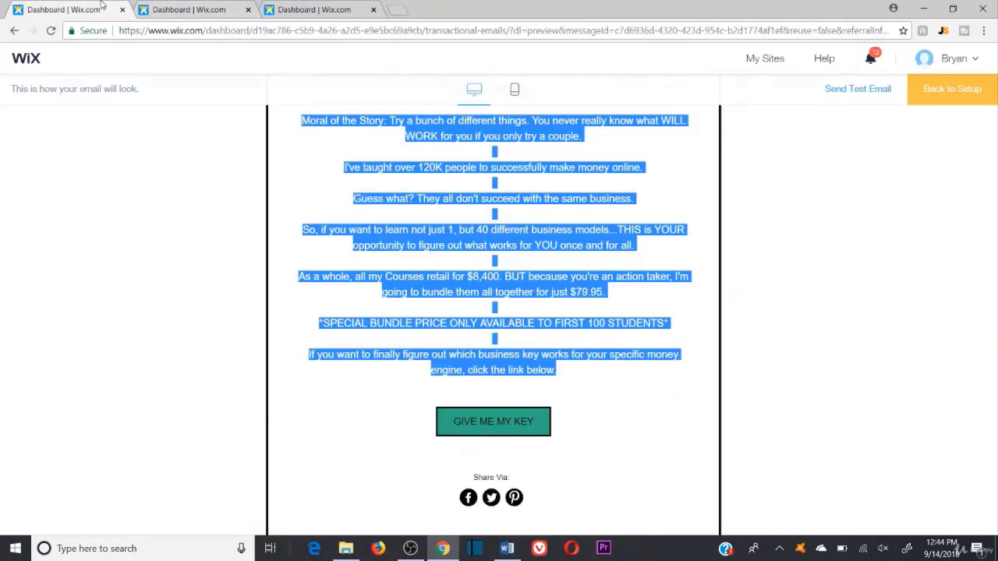
scroll(201, 187, "up", 2)
left_click(564, 198)
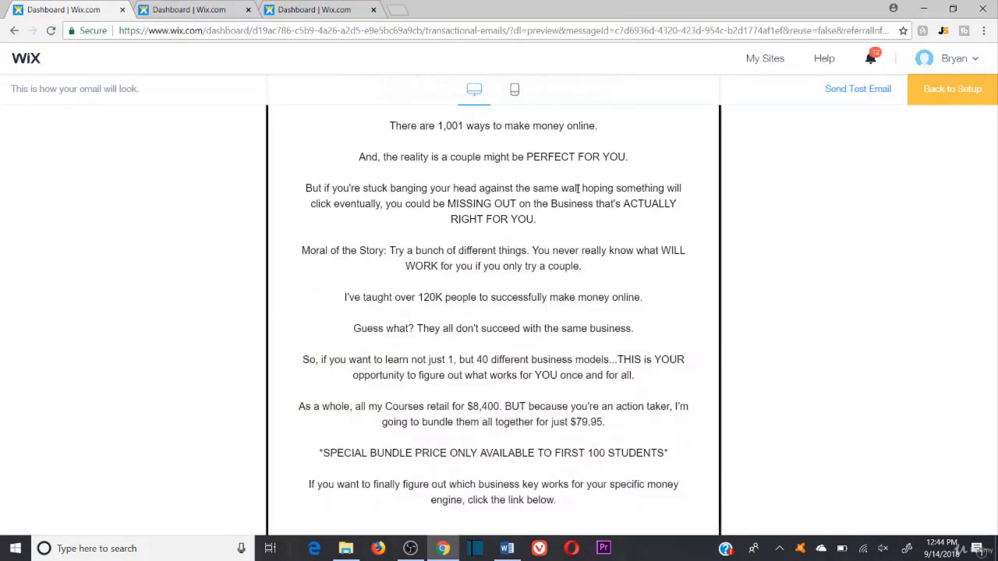
scroll(616, 224, "up", 2)
scroll(616, 224, "down", 4)
scroll(647, 232, "up", 2)
scroll(647, 232, "down", 1)
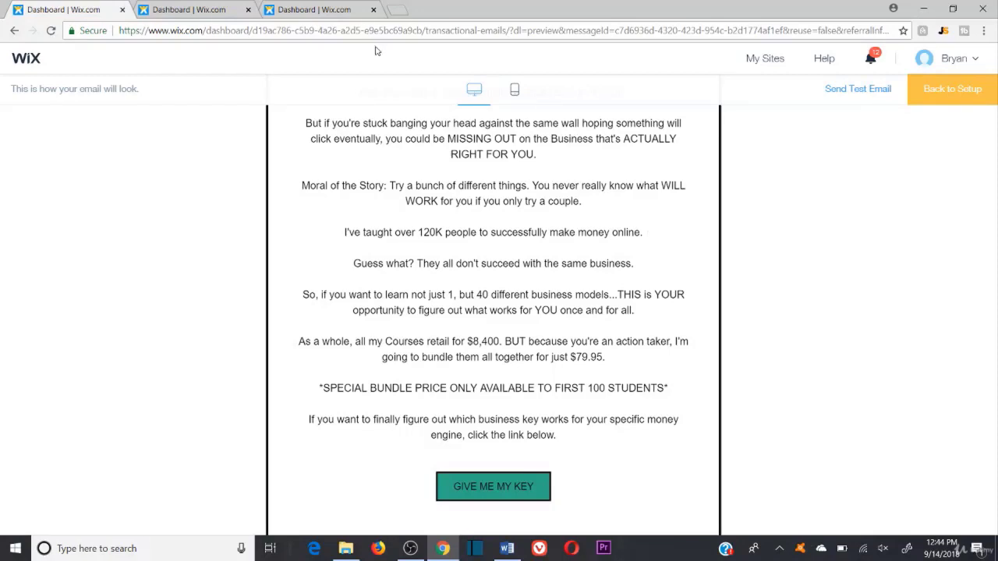
left_click_drag(690, 383, 311, 390)
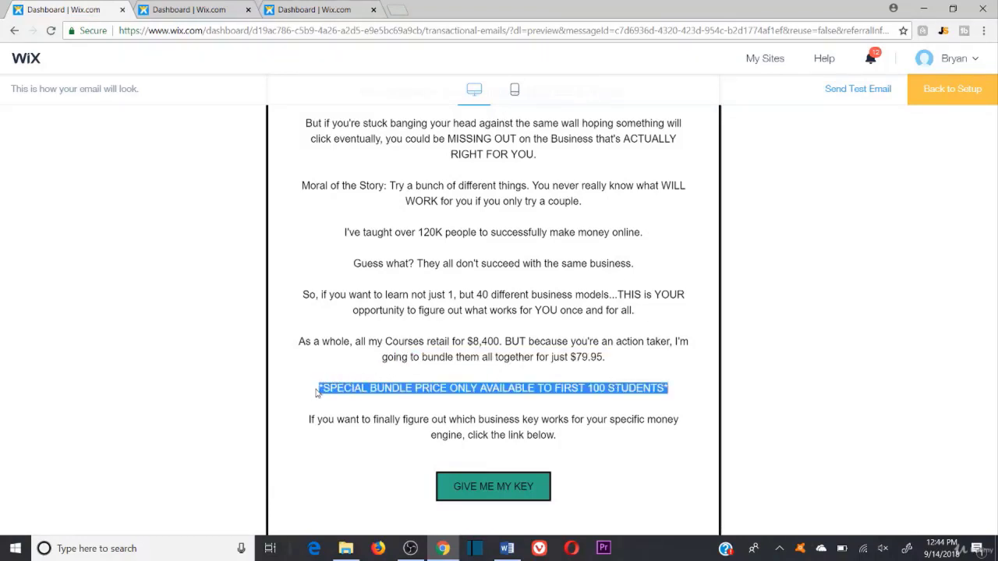
left_click(538, 356)
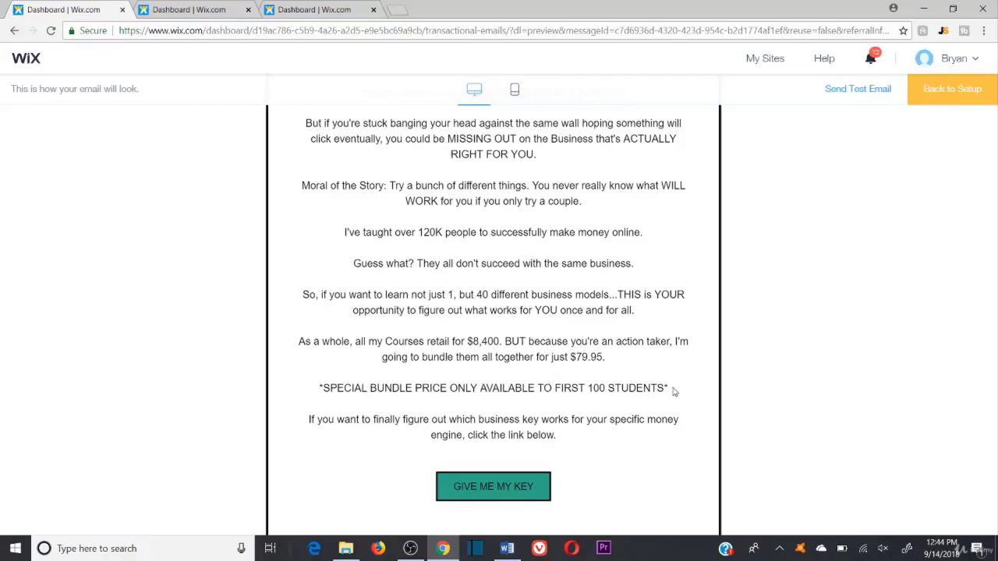
left_click_drag(673, 389, 318, 395)
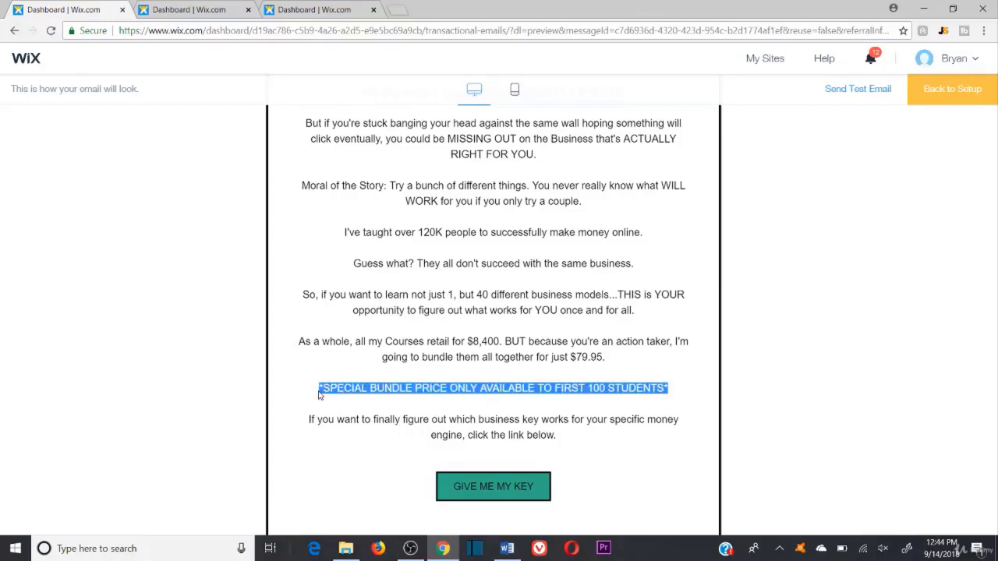
left_click(418, 308)
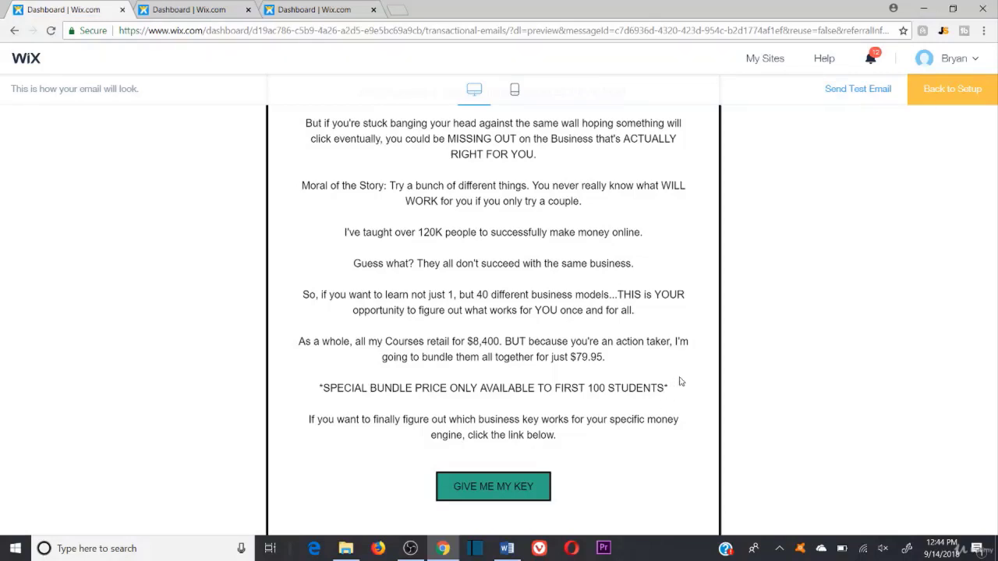
scroll(670, 389, "up", 1)
scroll(473, 251, "up", 3)
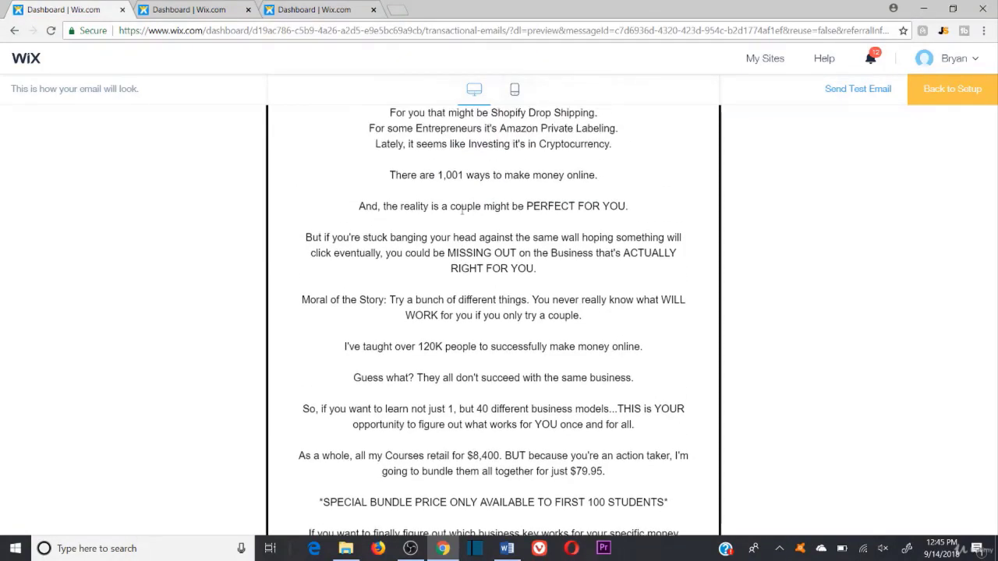
scroll(491, 250, "down", 3)
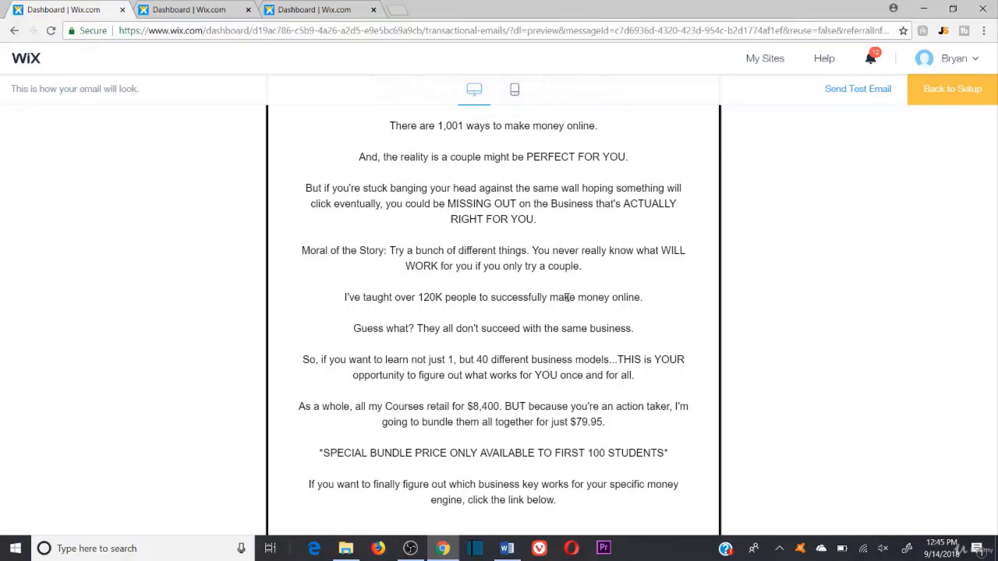
scroll(583, 297, "down", 1)
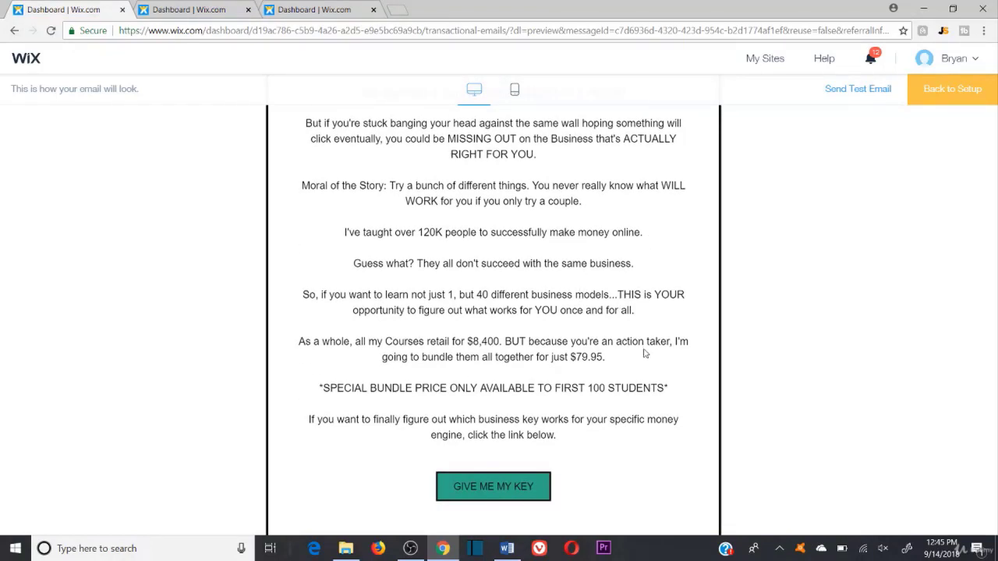
left_click_drag(606, 356, 279, 343)
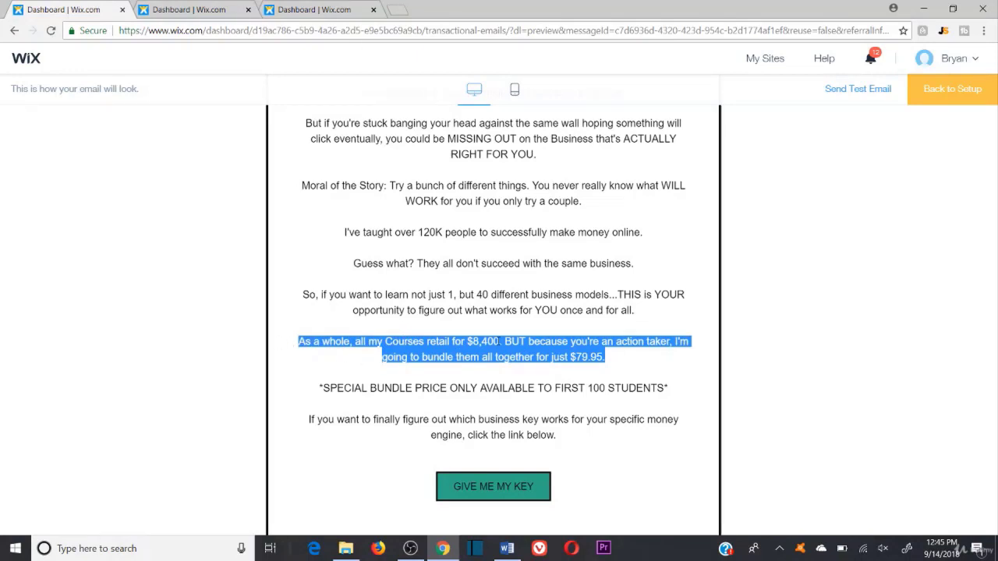
left_click(499, 341)
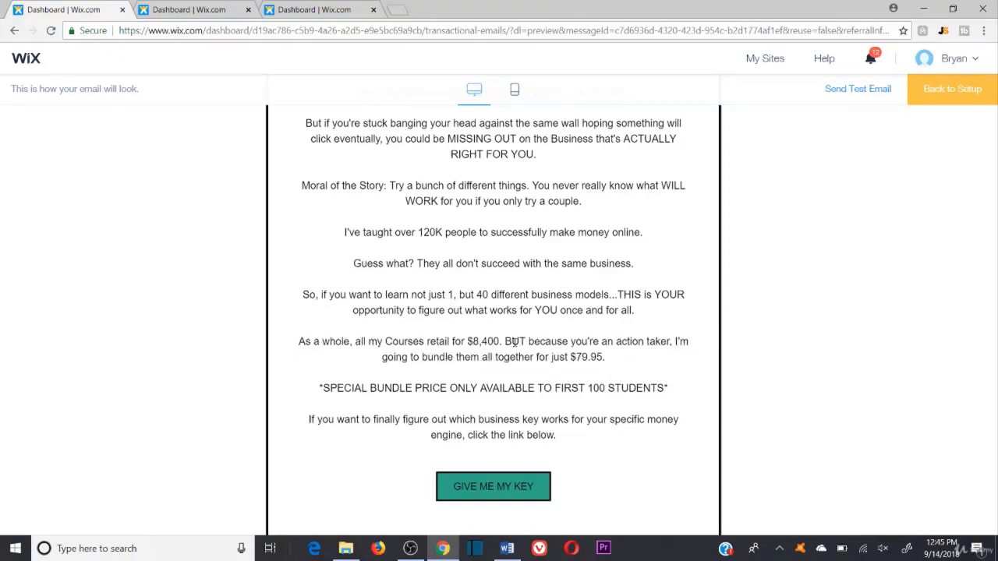
left_click_drag(571, 357, 605, 358)
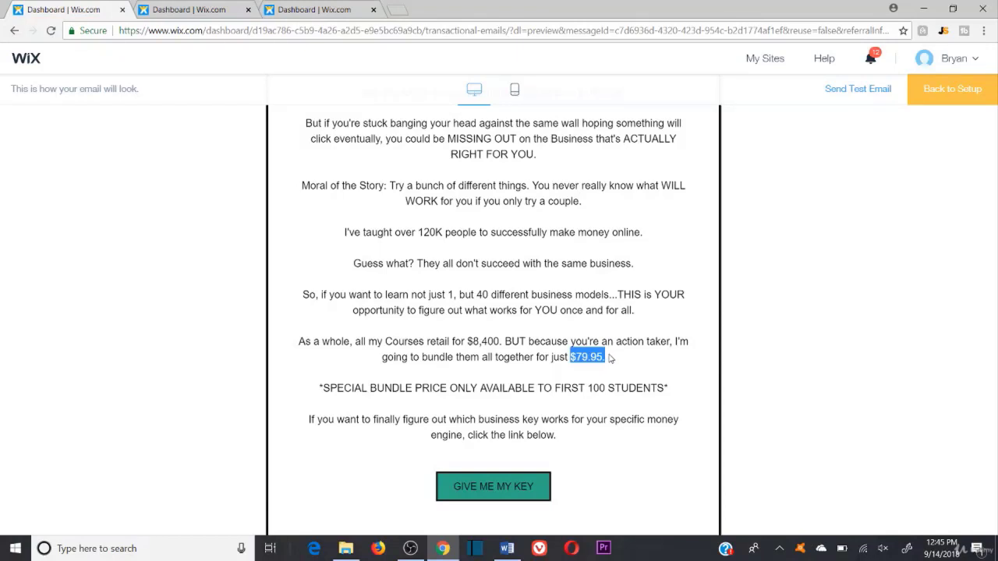
left_click(610, 356)
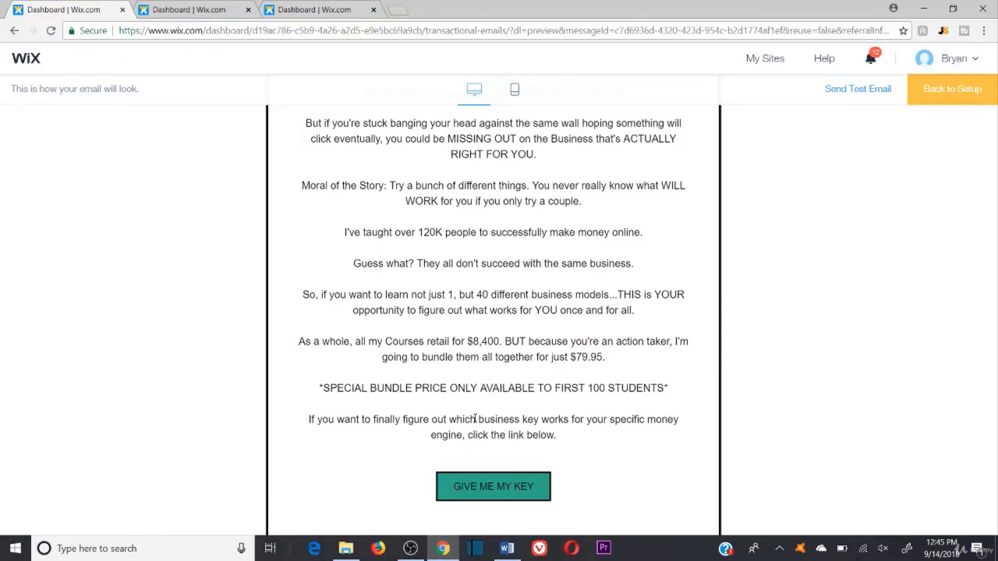
left_click_drag(352, 388, 676, 388)
left_click(675, 388)
left_click_drag(671, 388, 290, 338)
left_click(389, 321)
left_click_drag(607, 359, 569, 357)
left_click(563, 309)
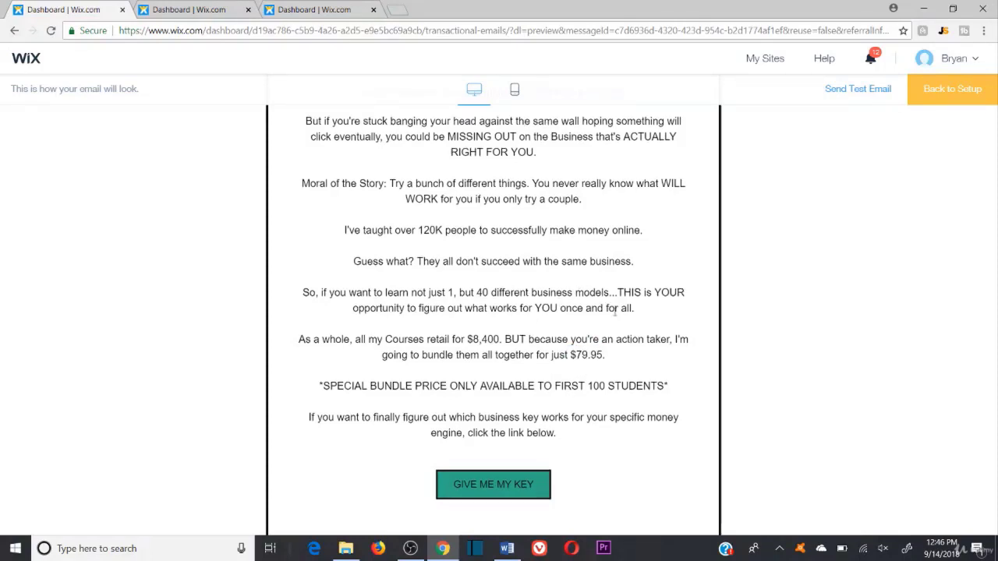
Step: Scroll the email preview to the 40 business models pitch and the first-100-students bundle price
scroll(563, 386, "down", 1)
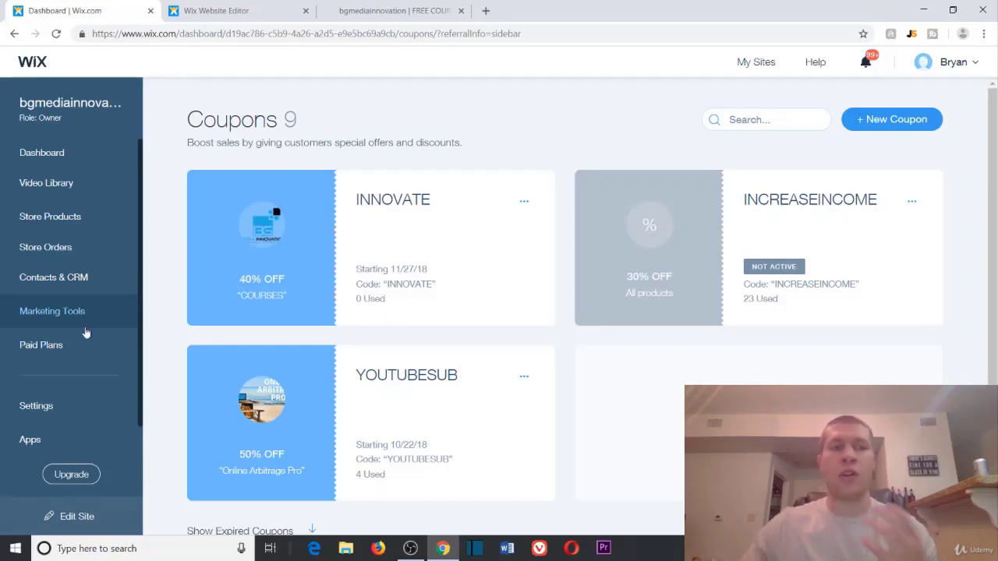
Step: Review Latest Email Campaigns under Email Marketing, then reuse 'the secret to INCREASE Your INCOME' campaign
left_click(67, 320)
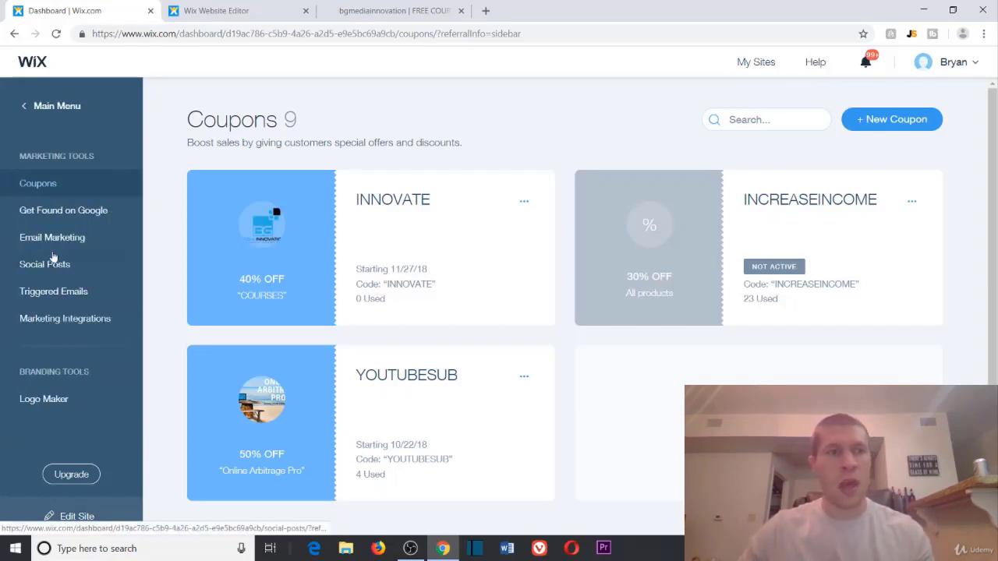
left_click(52, 241)
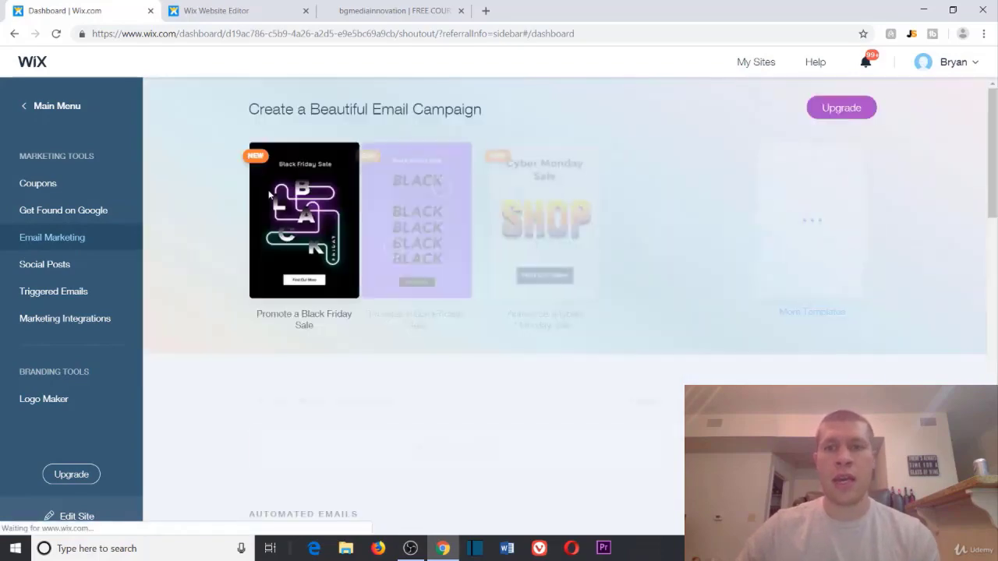
scroll(800, 138, "down", 15)
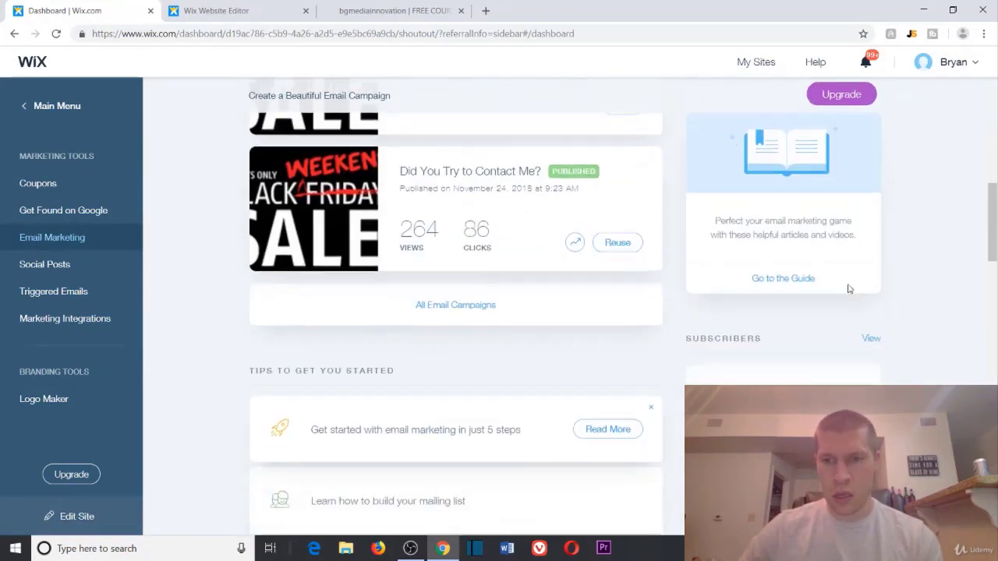
scroll(880, 294, "up", 15)
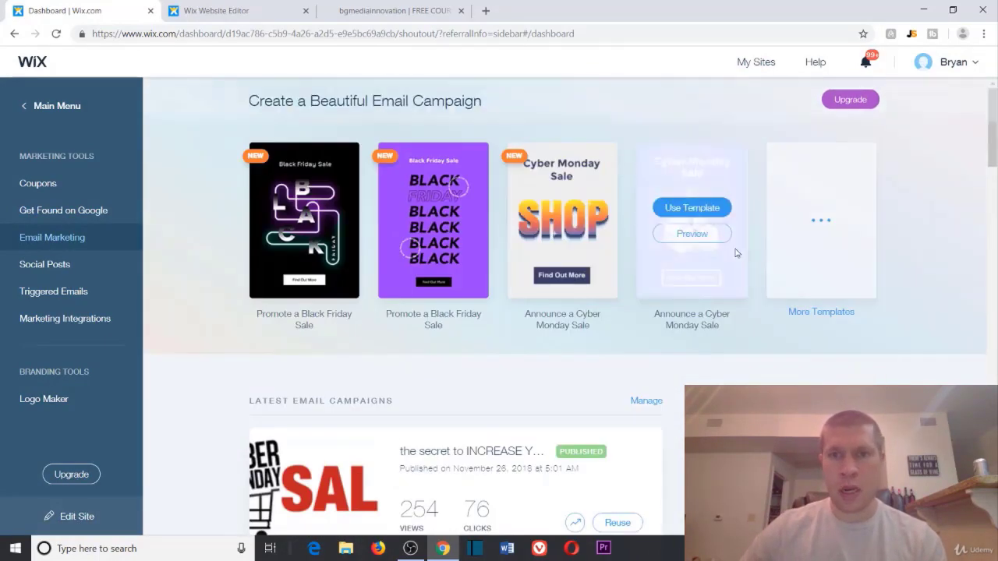
scroll(640, 453, "down", 3)
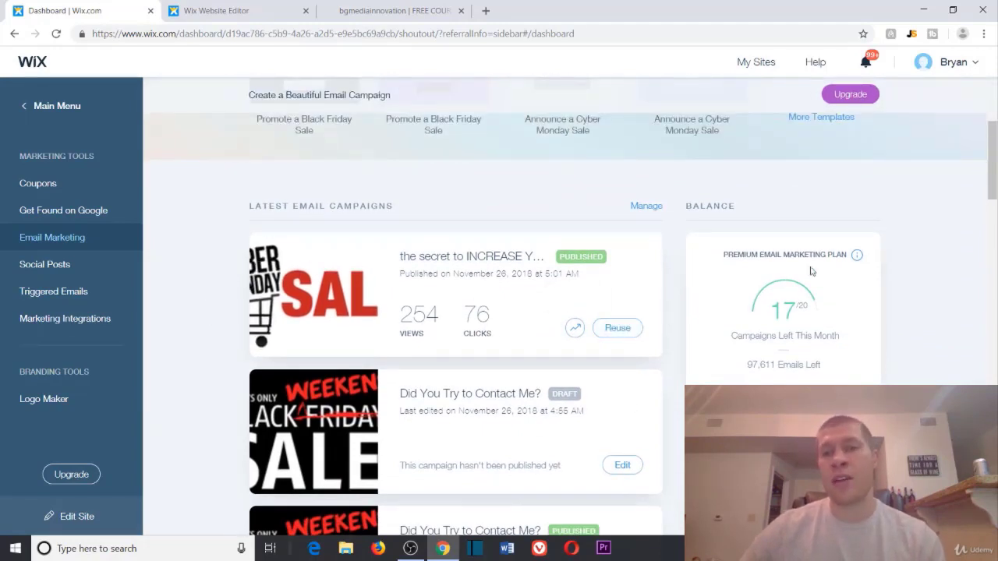
scroll(830, 156, "up", 1)
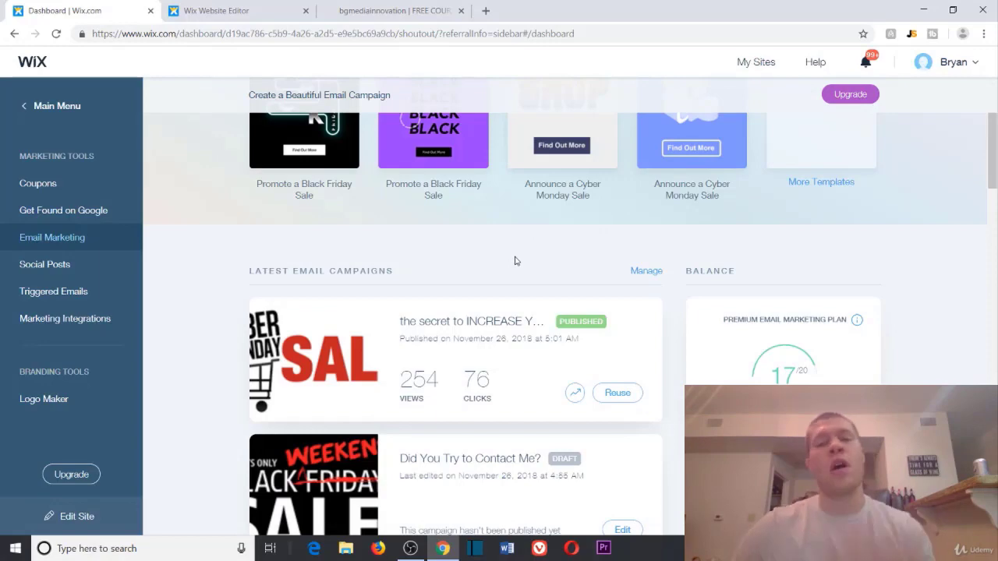
left_click(620, 395)
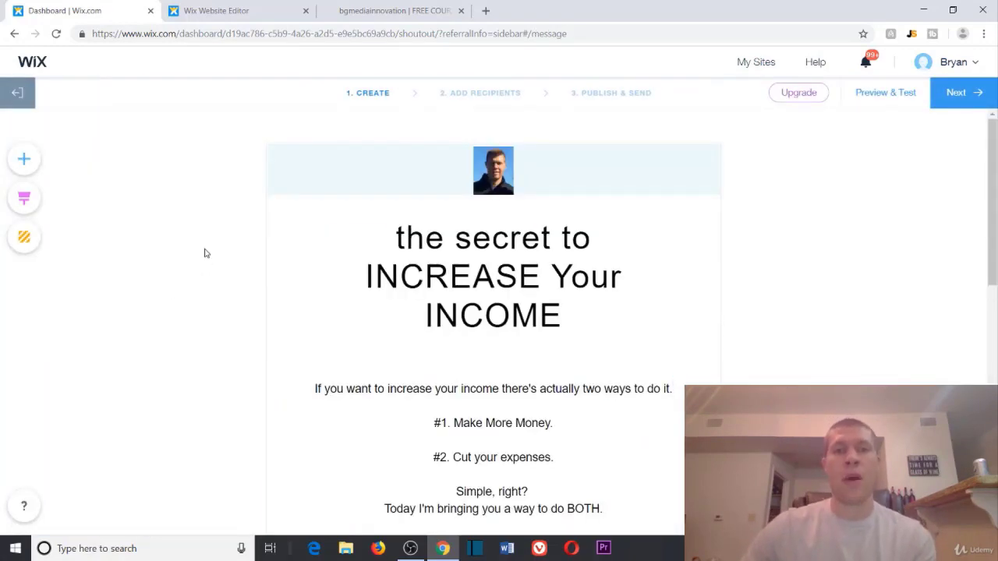
Step: Scroll through the reused draft and look at the footer's Share Via settings
scroll(195, 261, "down", 3)
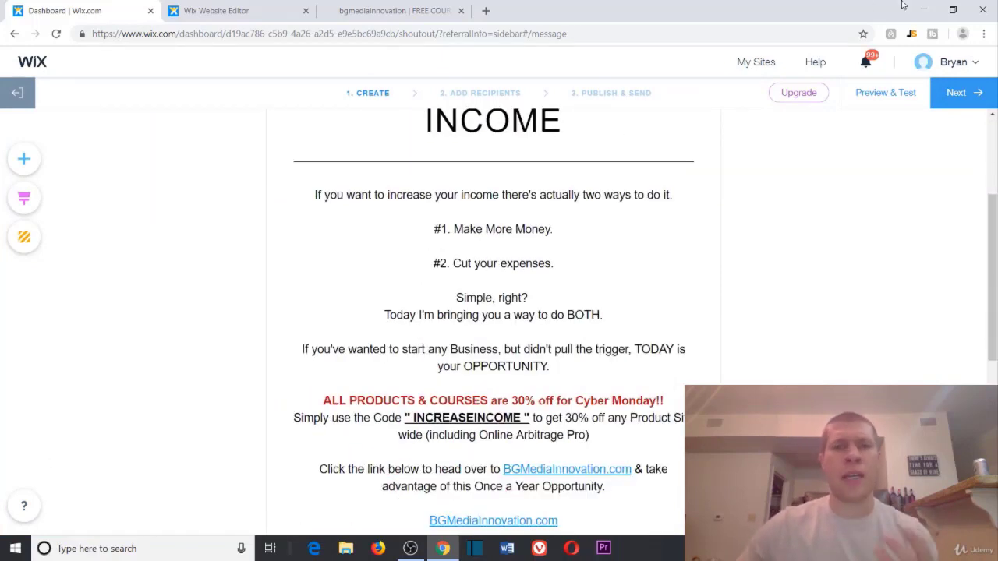
scroll(791, 156, "down", 2)
scroll(773, 163, "up", 5)
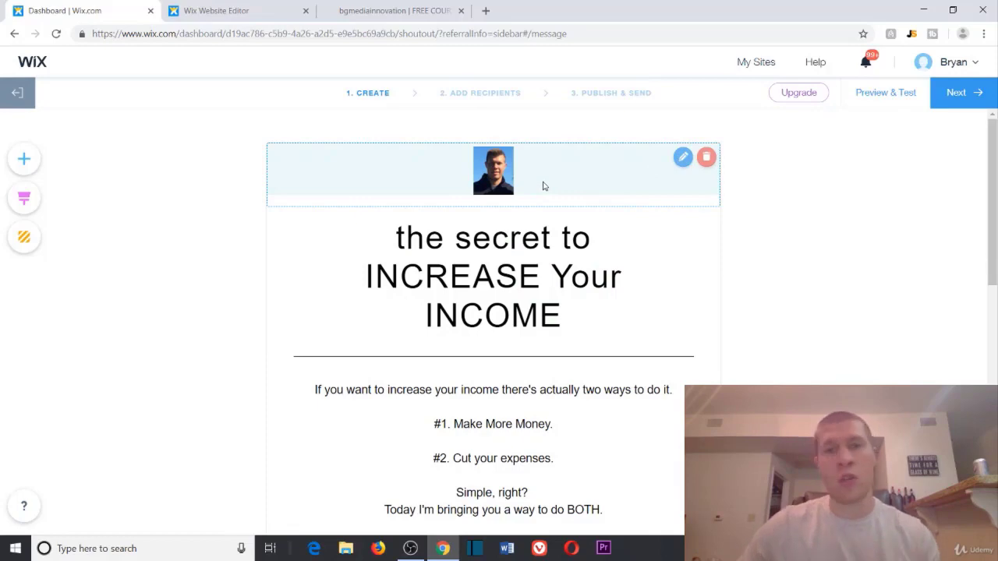
scroll(641, 283, "down", 5)
scroll(641, 283, "down", 3)
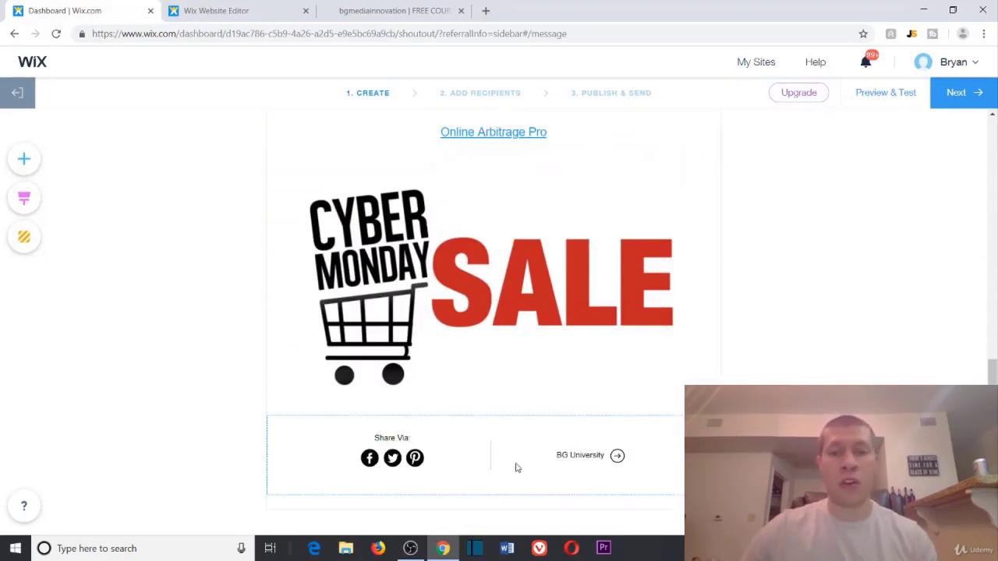
left_click(369, 456)
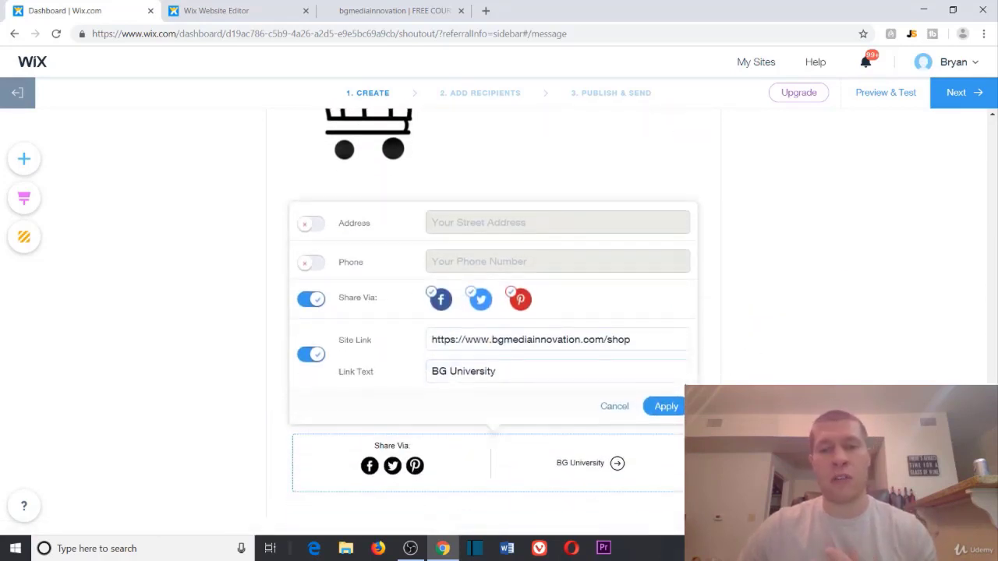
left_click(613, 413)
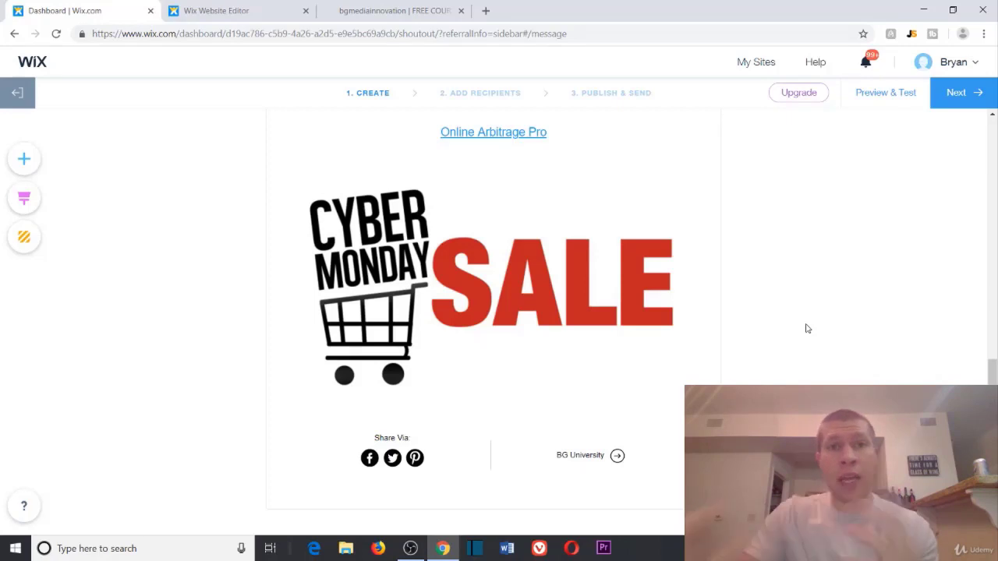
Step: Check the Website Editor tab, then reread the draft's 30% off Cyber Monday offer and coupon code
left_click(268, 11)
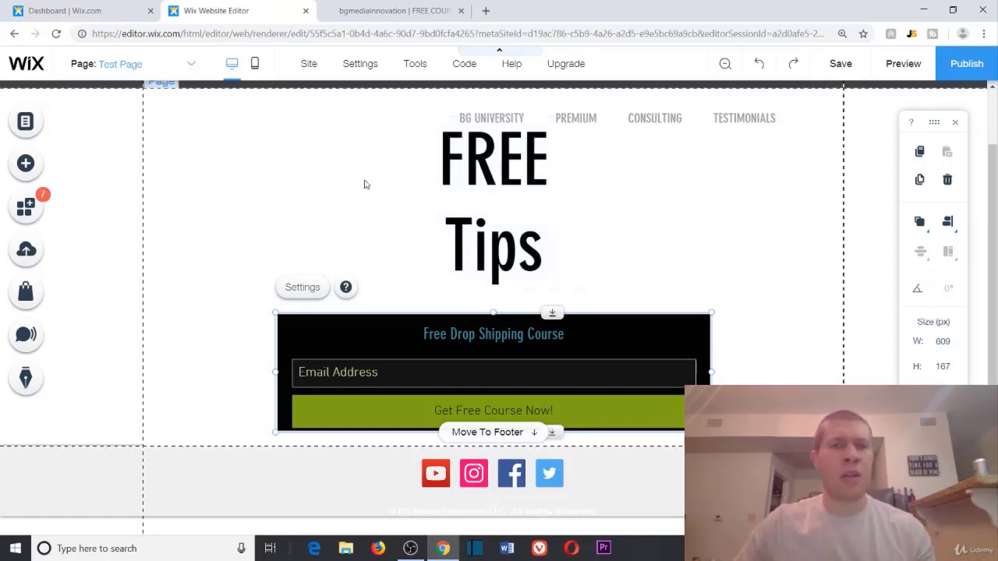
left_click(92, 10)
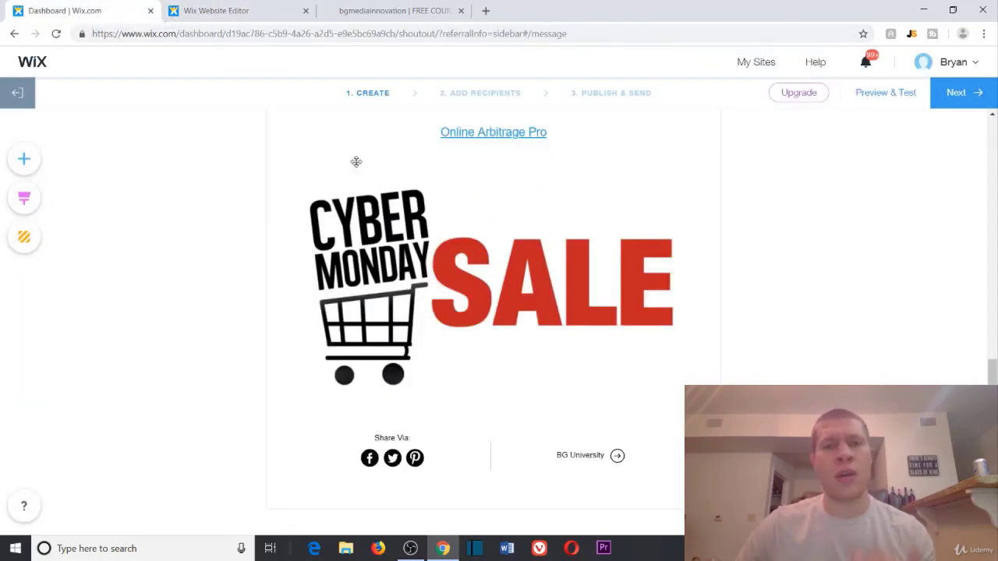
scroll(897, 368, "up", 6)
scroll(337, 294, "up", 2)
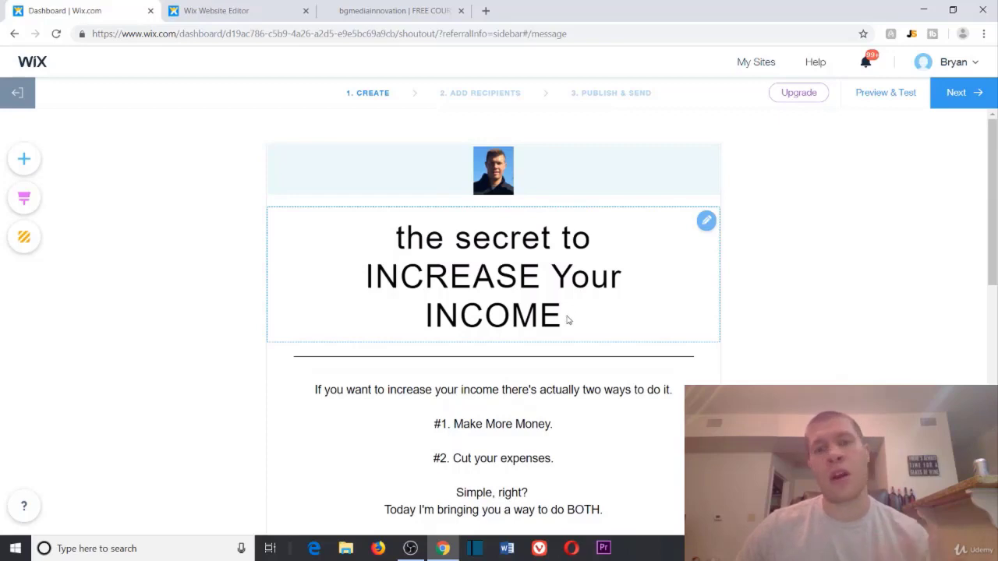
scroll(526, 288, "down", 2)
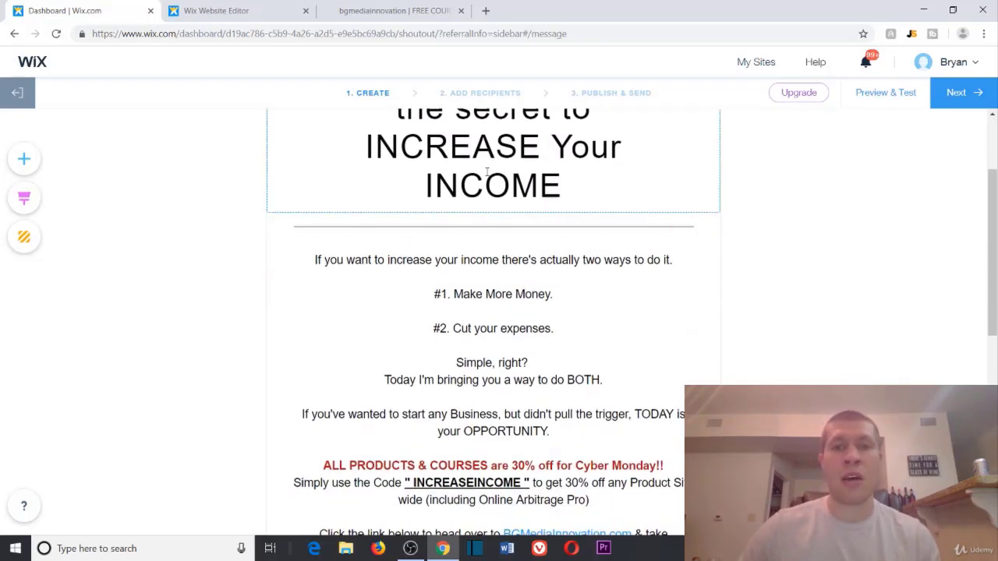
scroll(525, 288, "up", 2)
scroll(525, 287, "down", 2)
scroll(553, 315, "up", 1)
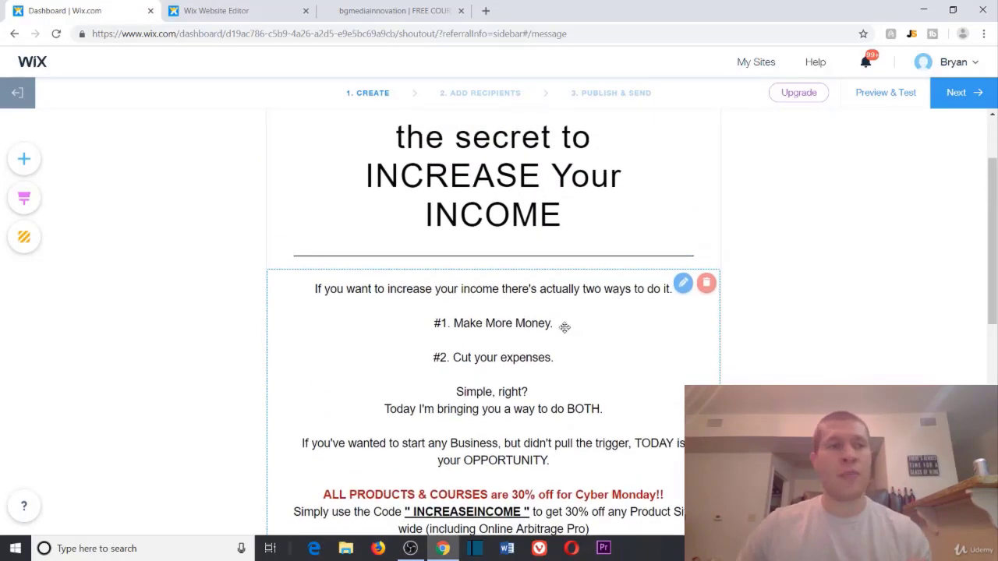
scroll(553, 312, "down", 1)
scroll(390, 265, "up", 1)
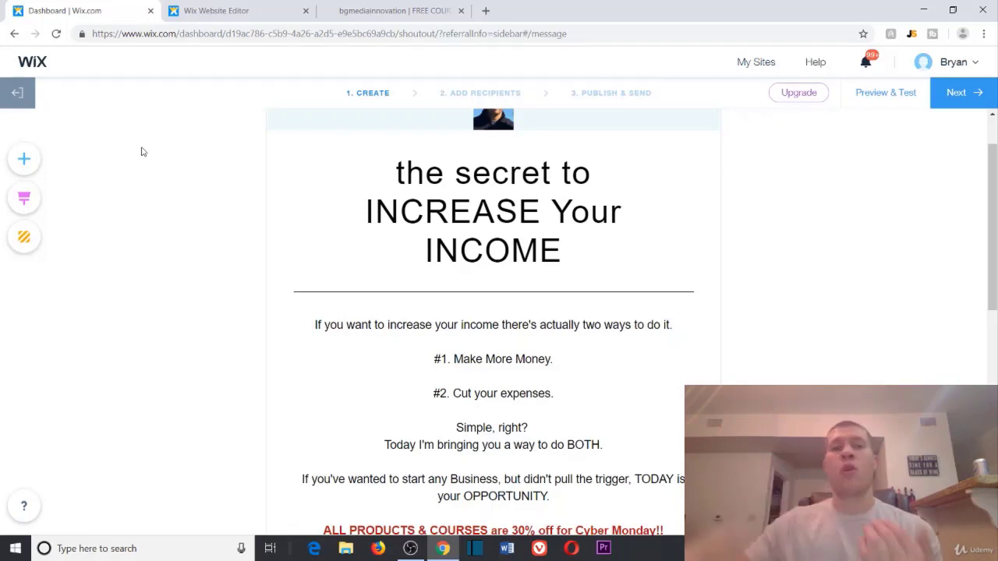
scroll(182, 145, "down", 4)
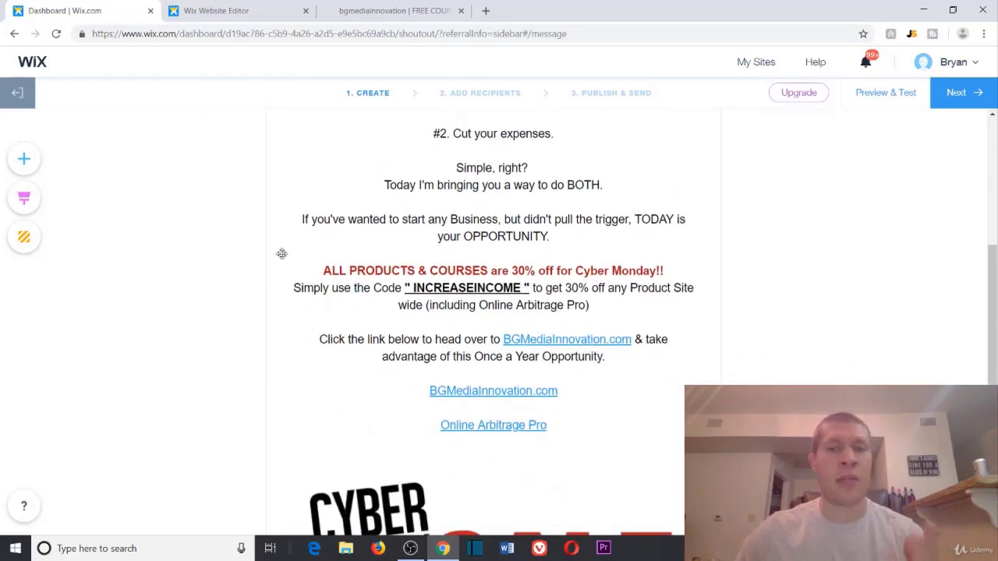
scroll(283, 251, "up", 2)
scroll(591, 313, "down", 2)
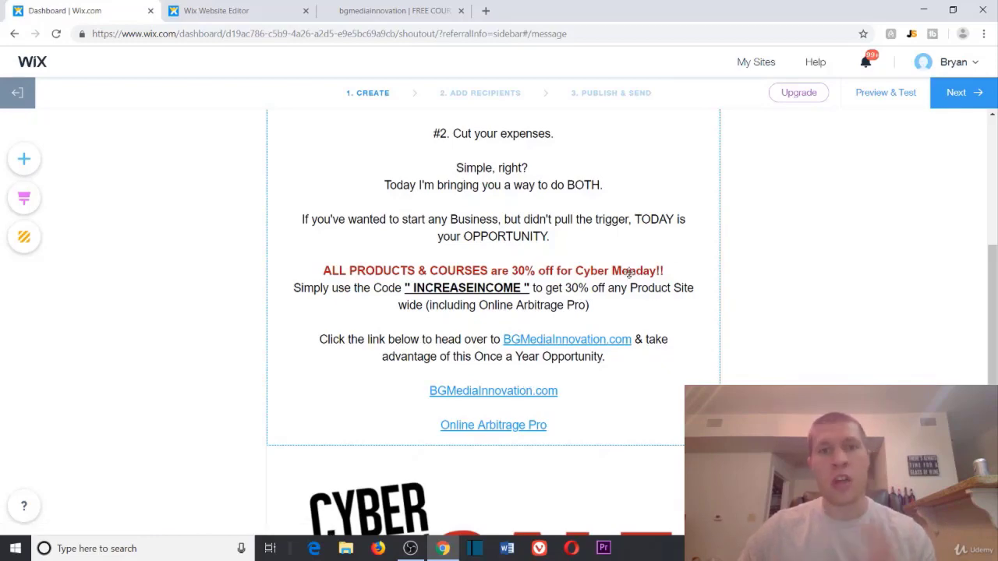
scroll(615, 267, "up", 2)
scroll(616, 267, "up", 3)
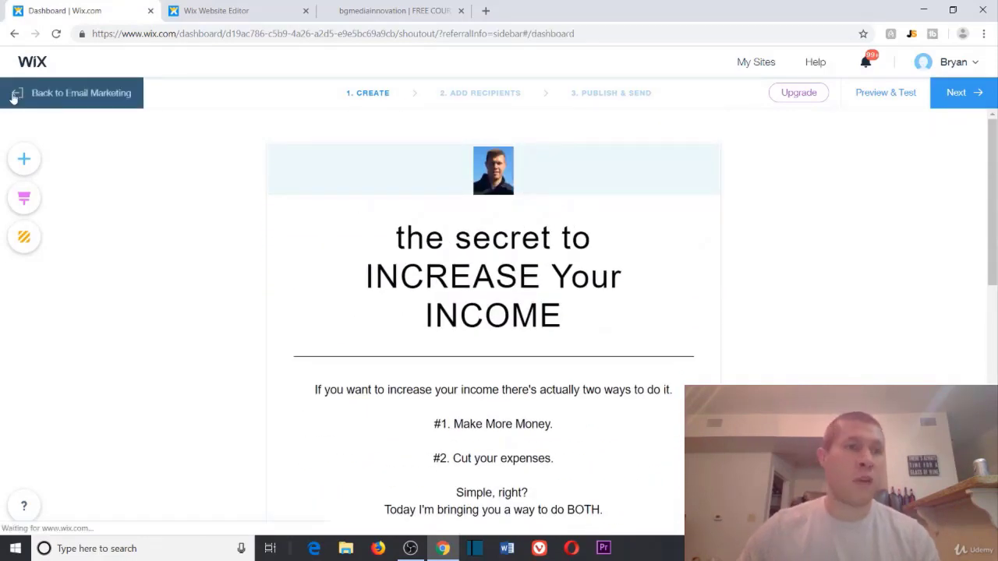
Step: Return to the Email Marketing dashboard and browse the full My Email Campaigns list
left_click(13, 93)
scroll(452, 348, "down", 8)
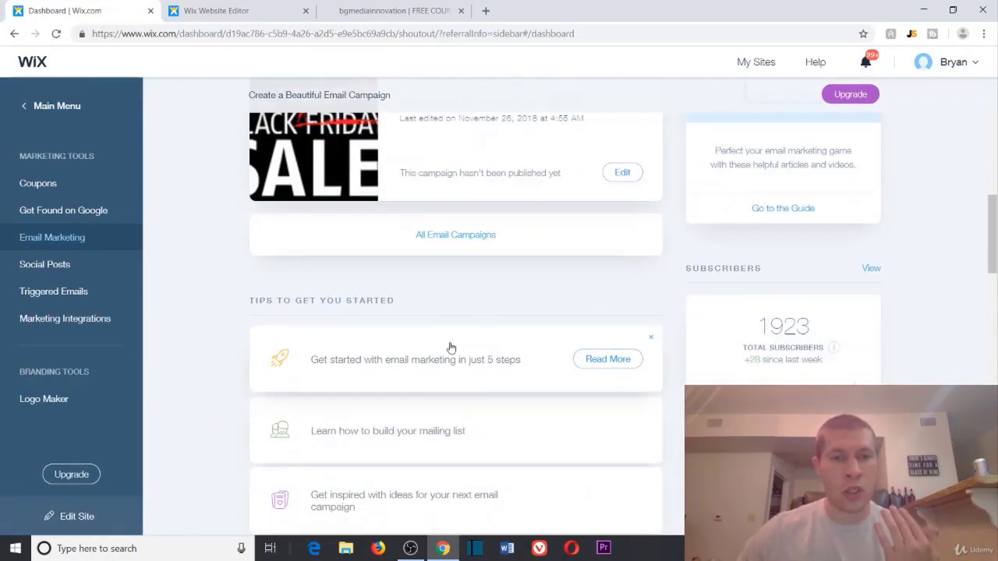
left_click(471, 148)
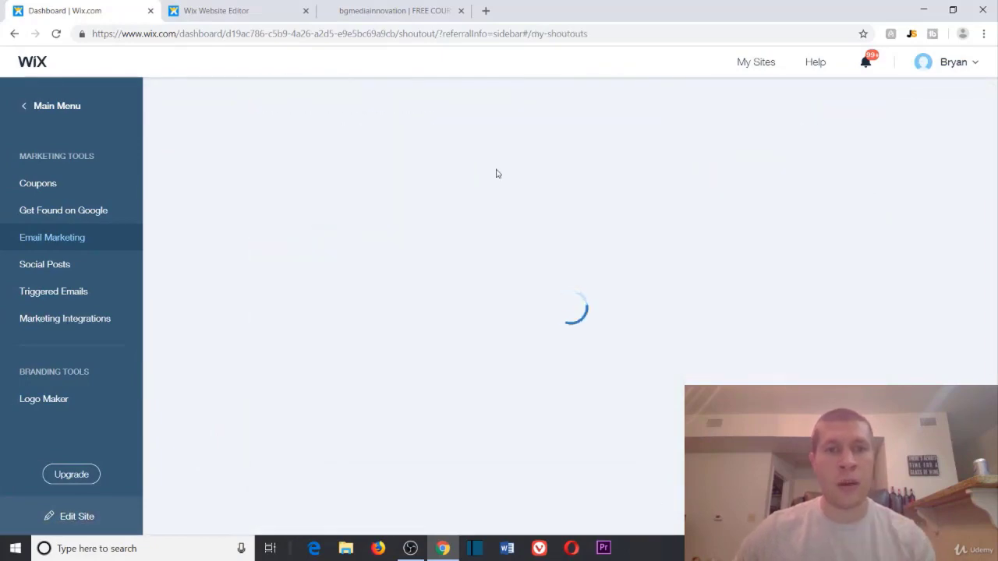
scroll(501, 174, "down", 10)
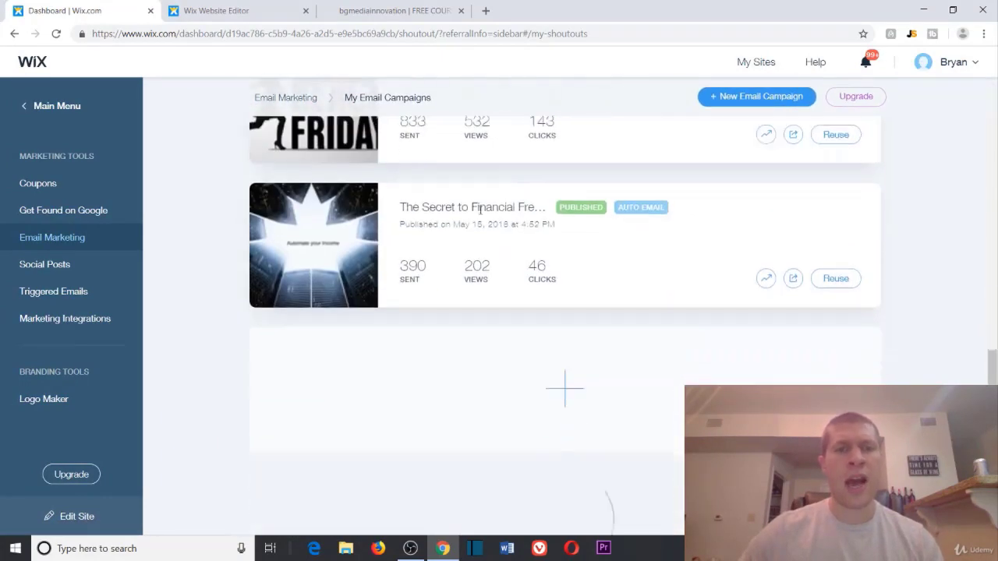
scroll(515, 242, "down", 13)
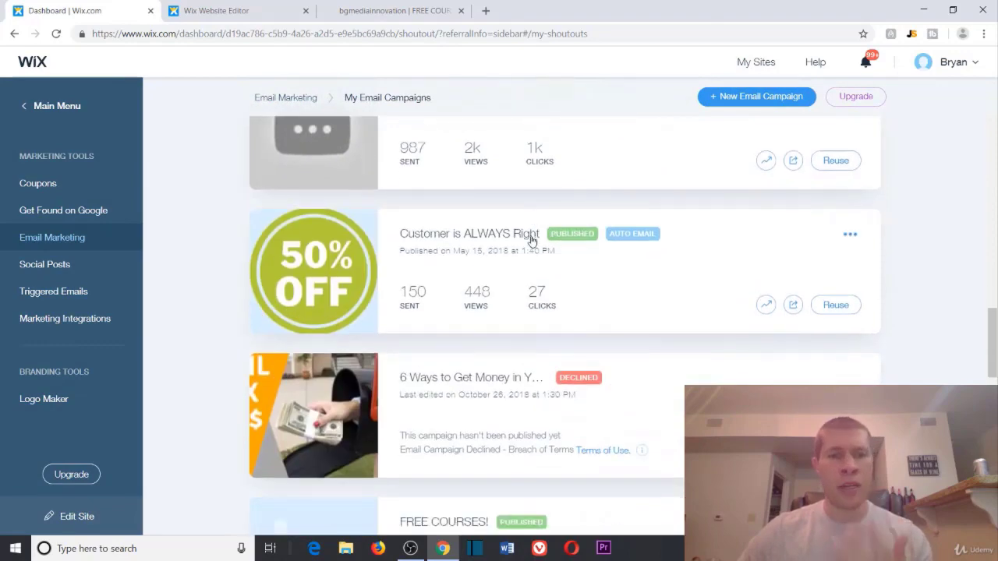
scroll(492, 226, "up", 2)
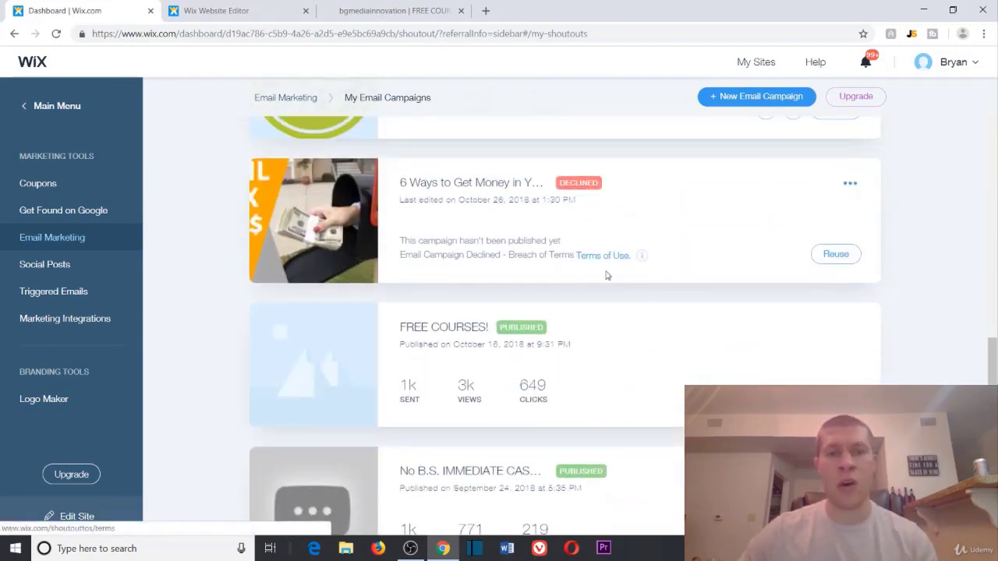
scroll(619, 299, "down", 4)
scroll(468, 227, "up", 4)
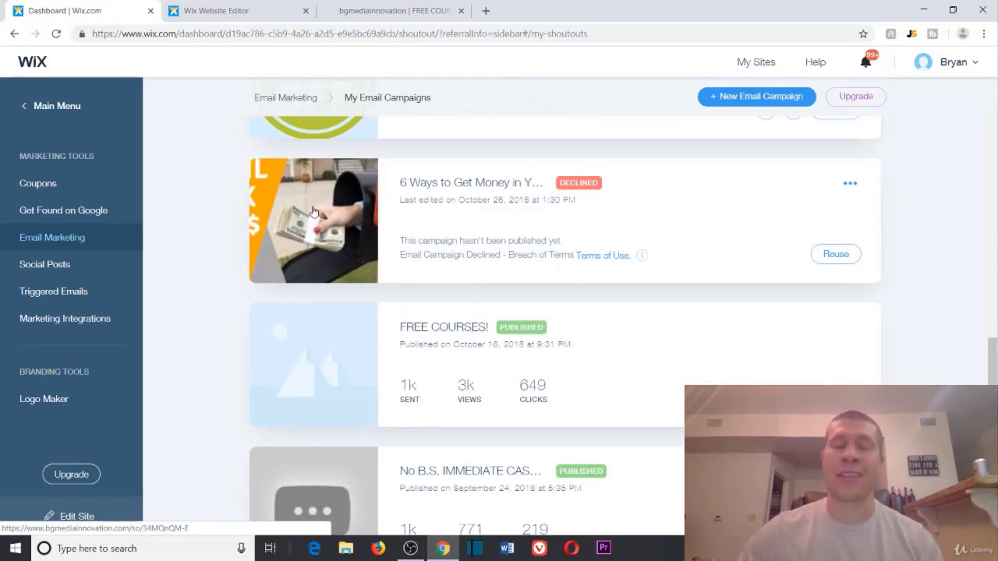
scroll(343, 226, "down", 10)
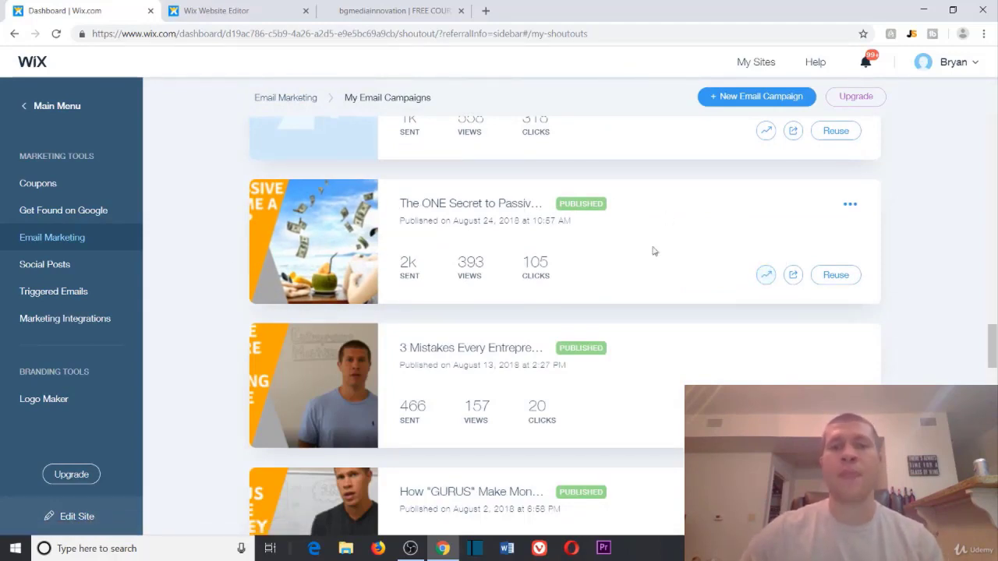
Step: Open the published 'The ONE Secret to Passive Income' campaign in a new tab
right_click(512, 207)
key("Escape")
middle_click(535, 216)
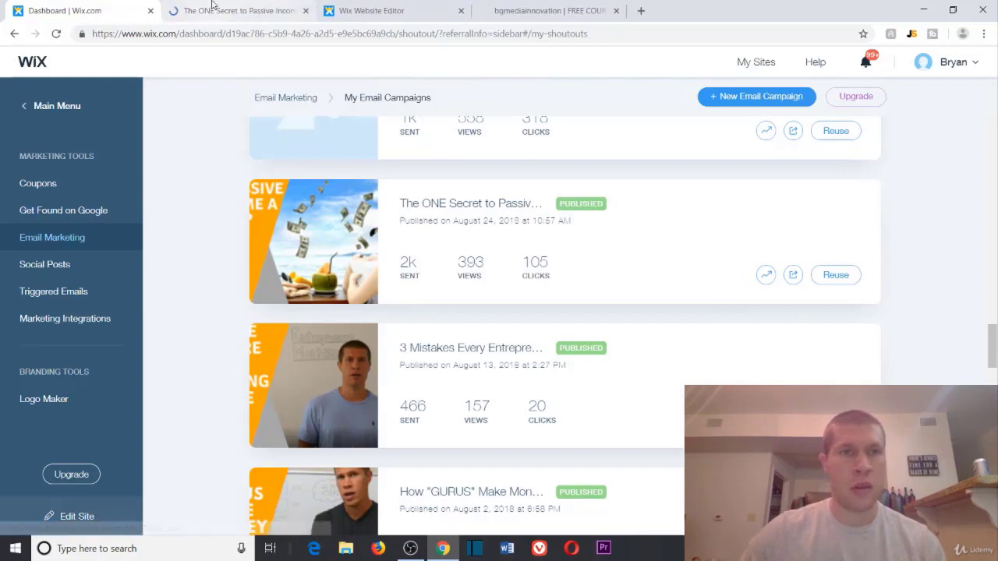
Step: Read the 'Want to Earn Money while you SLEEP?' page, then return to the campaigns list
left_click(238, 11)
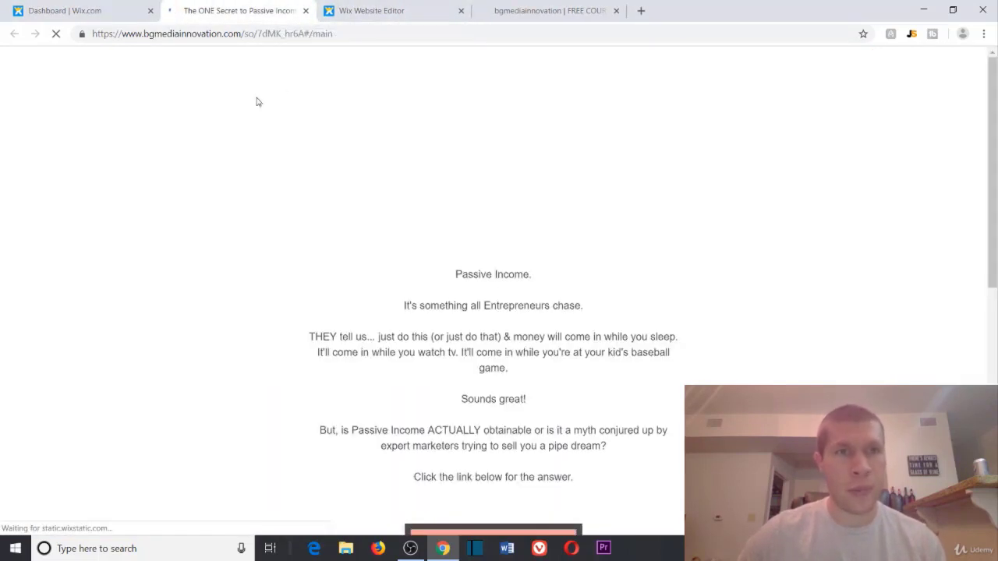
scroll(494, 184, "down", 3)
scroll(417, 156, "up", 1)
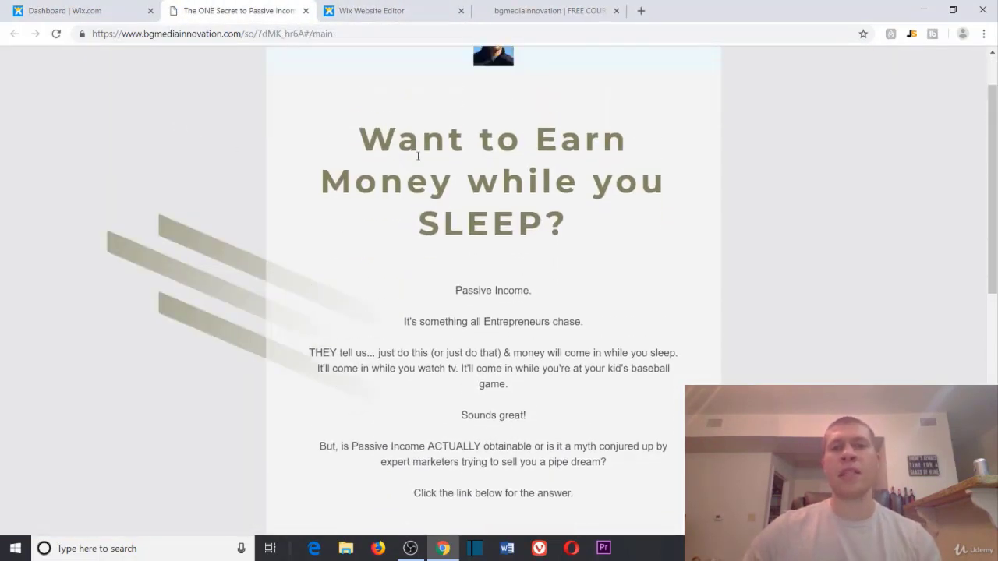
scroll(379, 177, "up", 1)
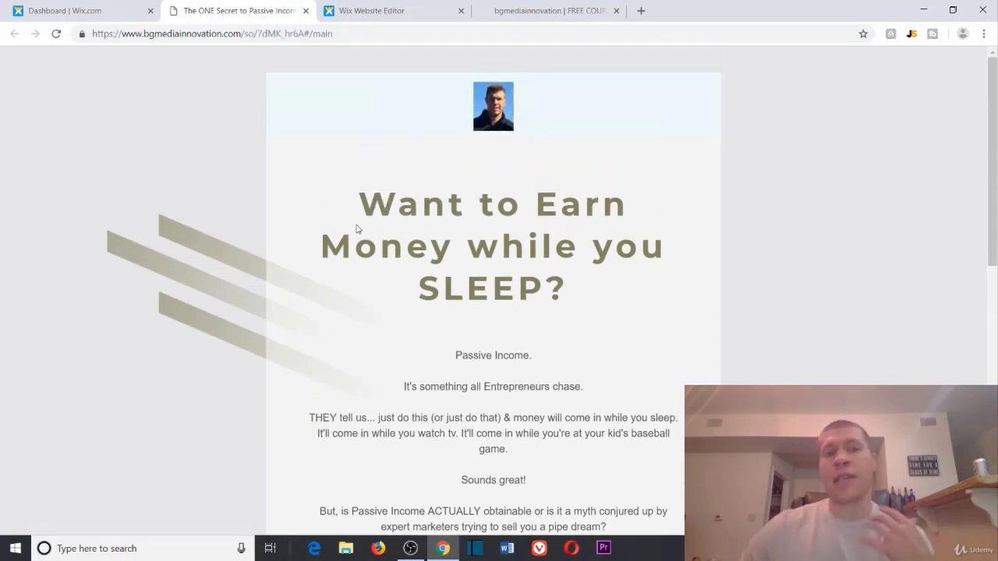
scroll(361, 224, "down", 2)
scroll(382, 221, "down", 4)
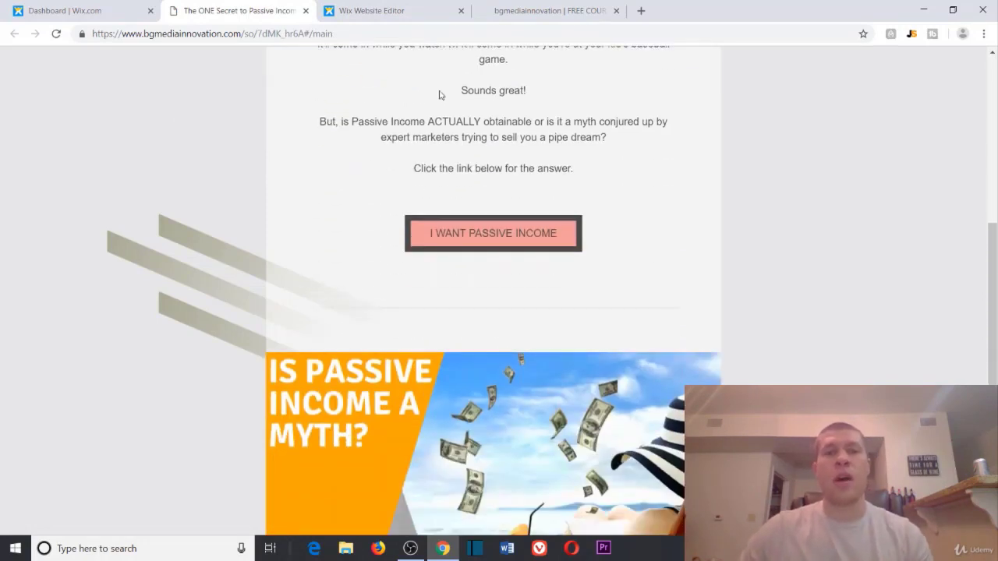
scroll(432, 171, "up", 3)
scroll(445, 347, "down", 5)
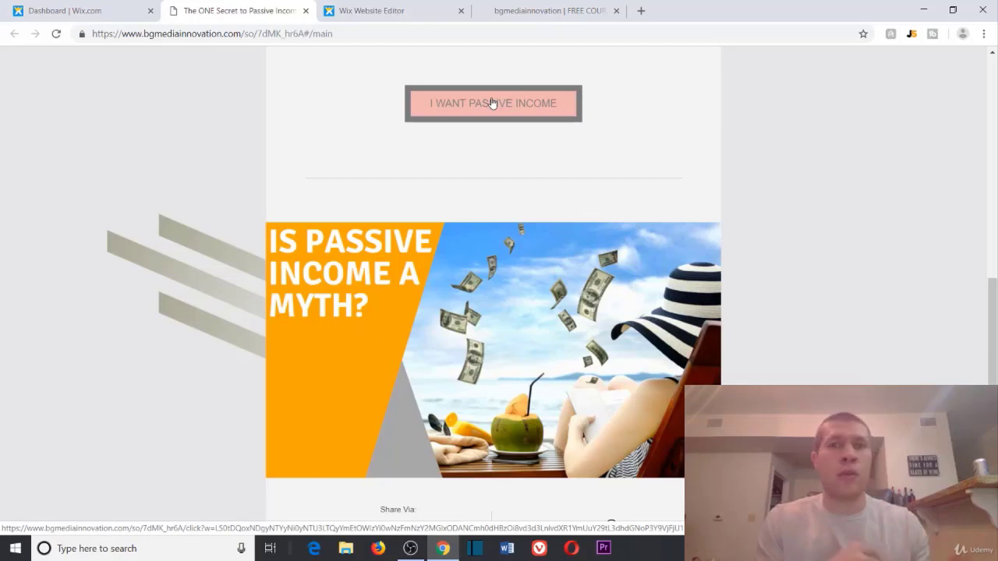
scroll(492, 103, "up", 2)
left_click(146, 4)
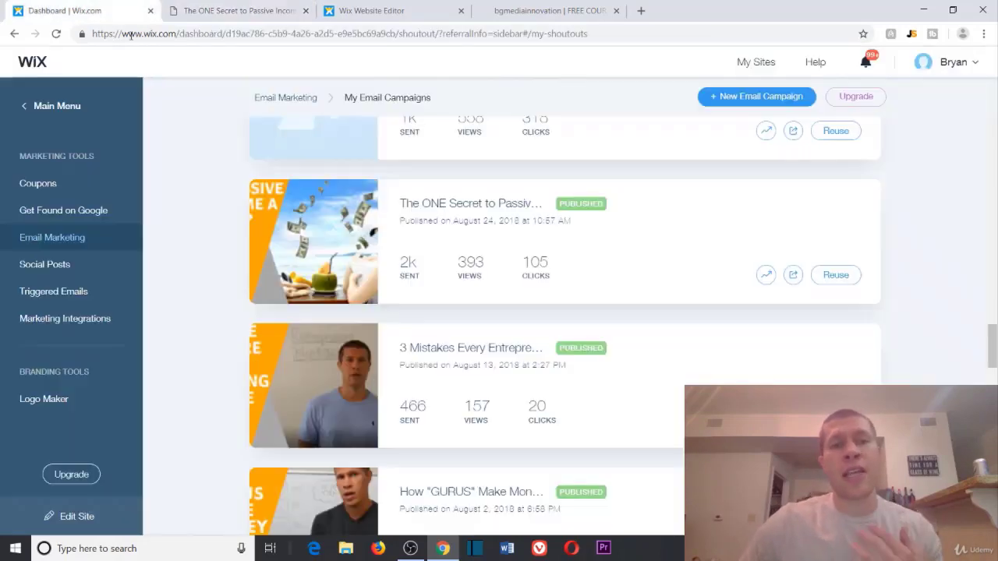
scroll(361, 263, "up", 15)
scroll(345, 283, "up", 15)
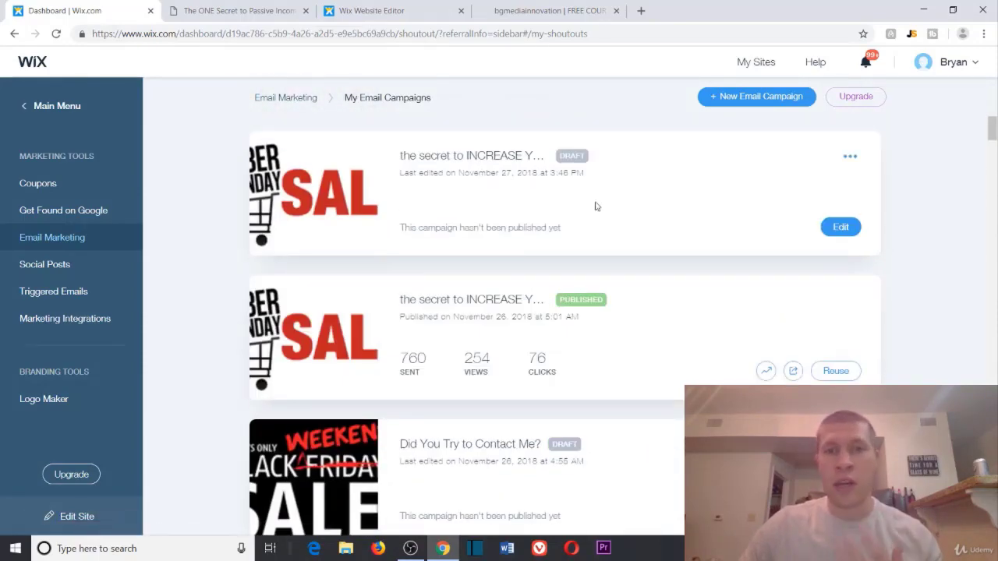
scroll(302, 256, "down", 4)
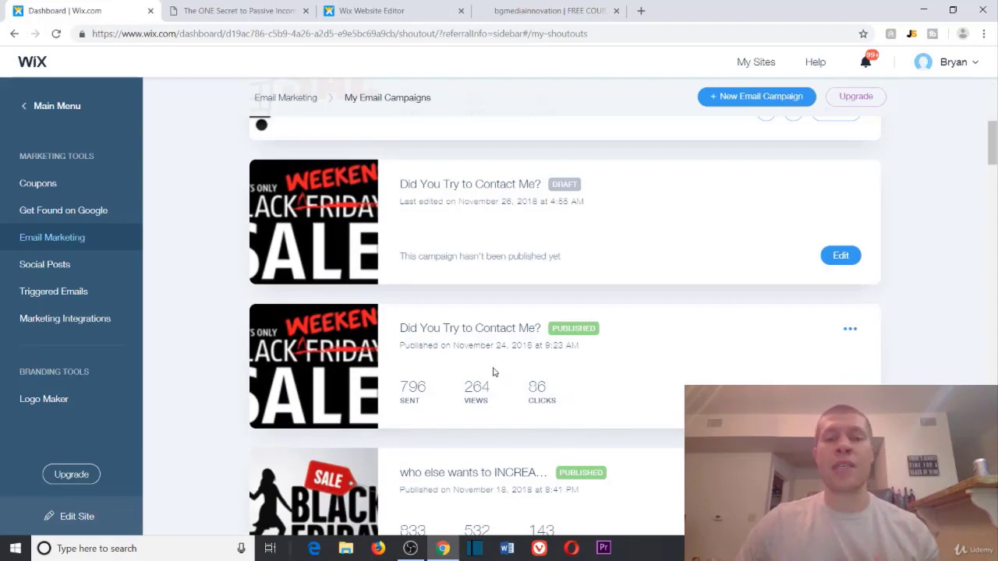
Step: Look over the passive income campaign page once more and close it
left_click(242, 4)
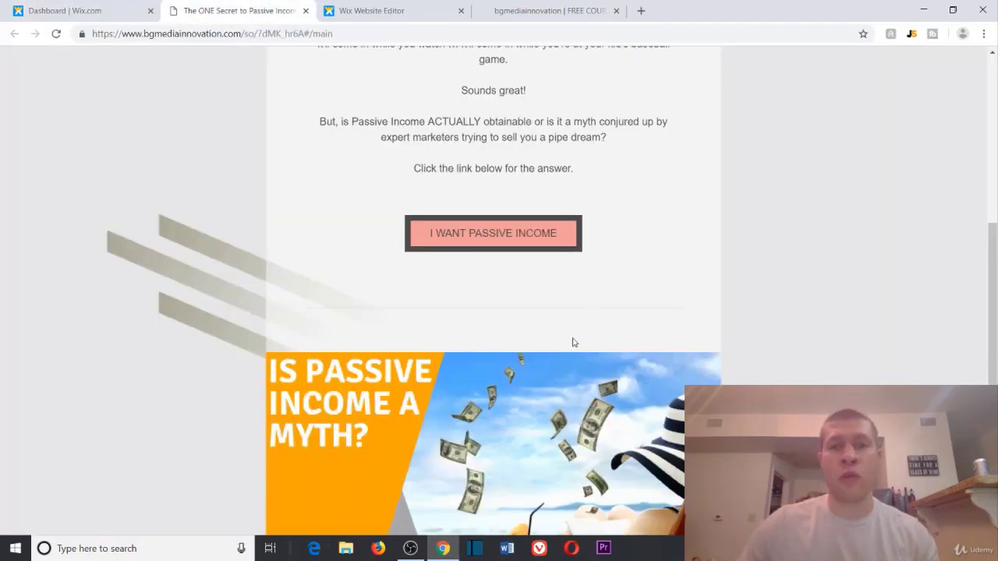
scroll(572, 341, "up", 5)
scroll(732, 320, "down", 2)
scroll(731, 319, "down", 5)
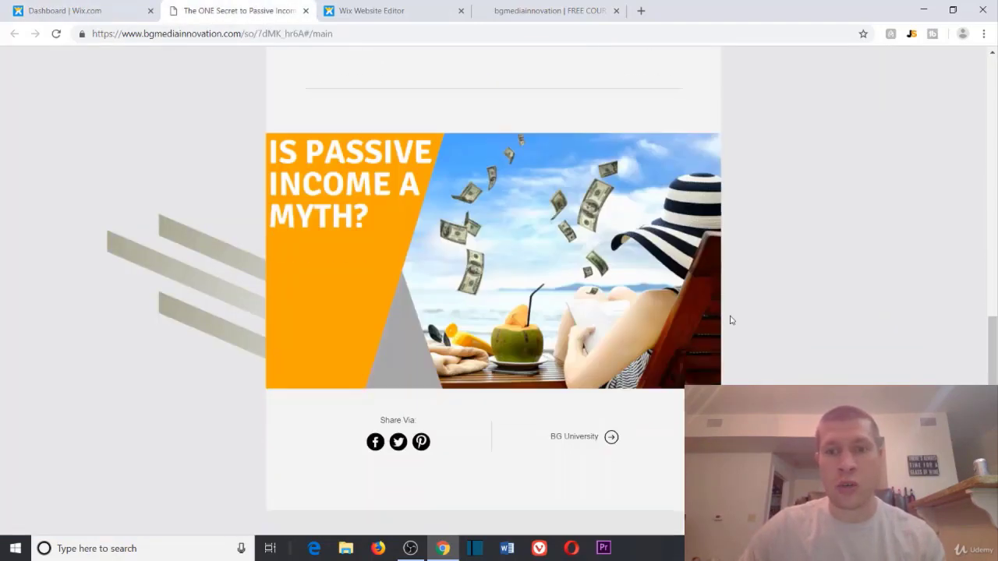
scroll(433, 92, "up", 1)
left_click(306, 11)
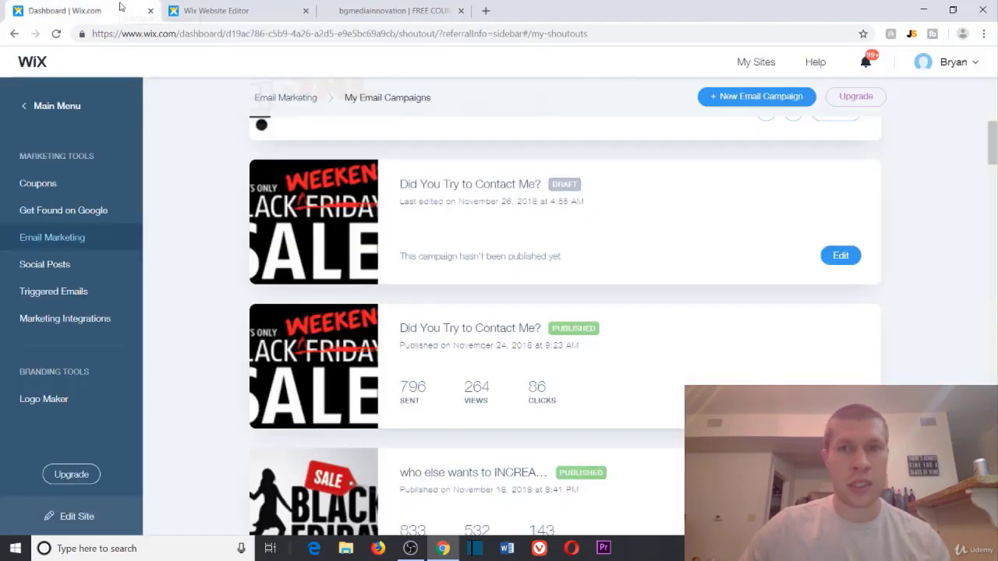
Step: Edit the 'the secret to INCREASE Your INCOME' draft from the top of My Email Campaigns
scroll(846, 269, "up", 3)
scroll(811, 257, "up", 2)
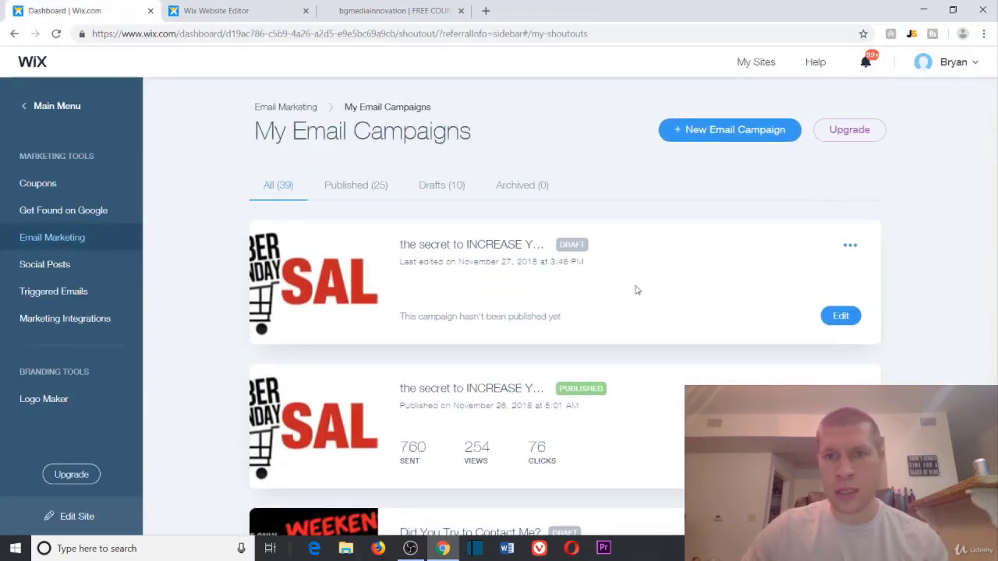
left_click(840, 315)
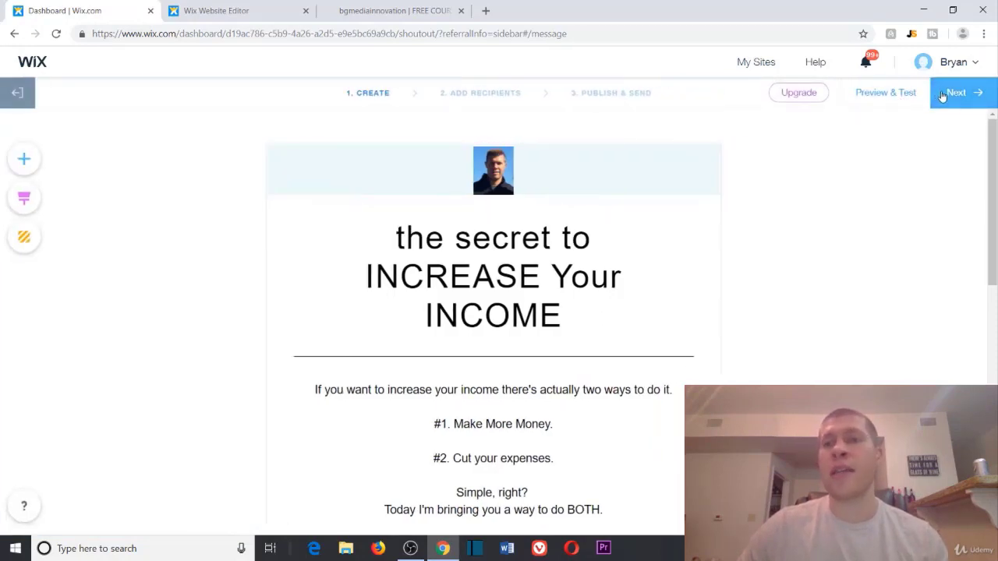
Step: Send the draft to the Subscribed (585) label and advance to Publish & Send
left_click(958, 93)
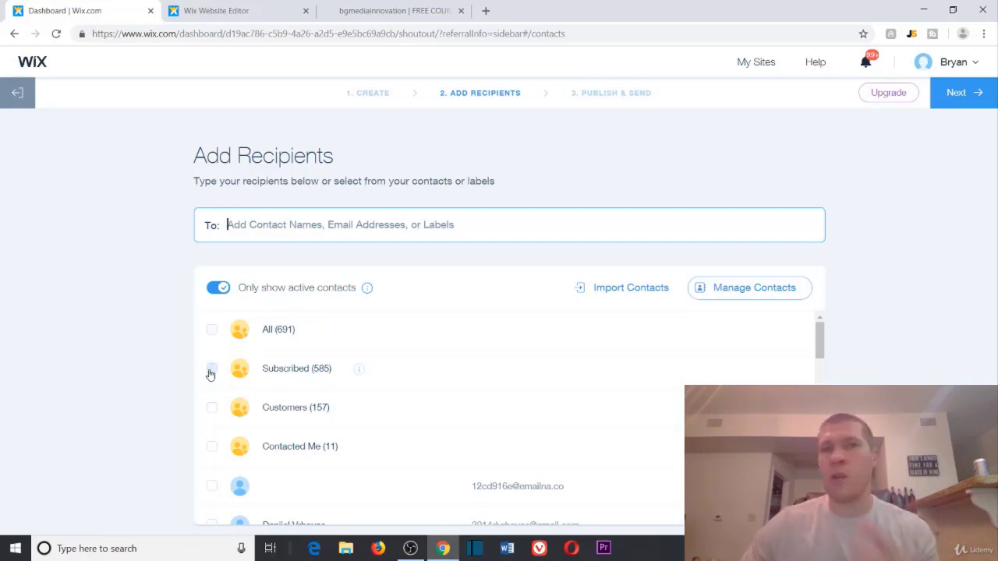
left_click(211, 369)
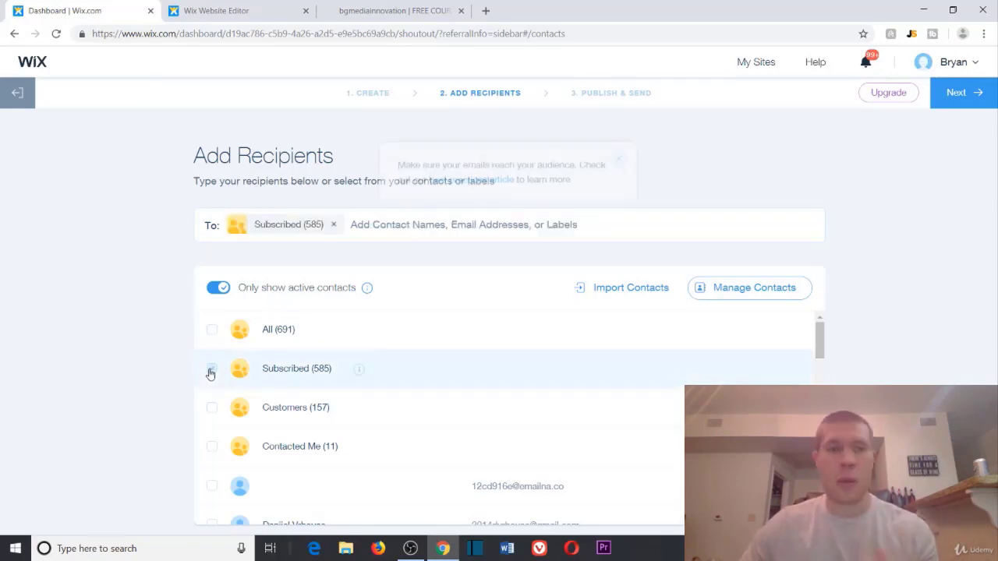
left_click(953, 100)
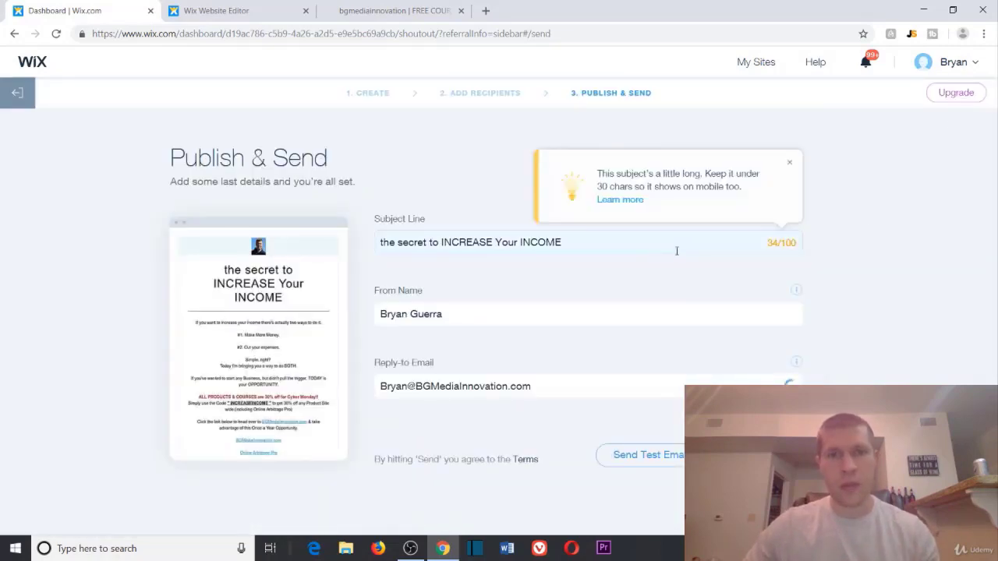
Step: Replace the subject line with placeholder 'adgafgfgfdg' and verify From Name and Reply-to Email
left_click_drag(658, 243, 352, 224)
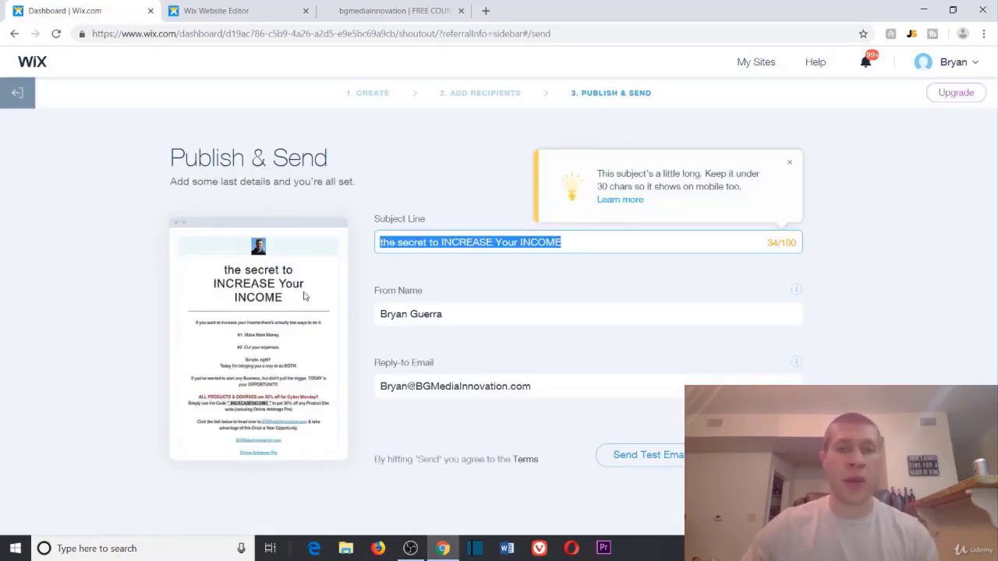
key("BackSpace")
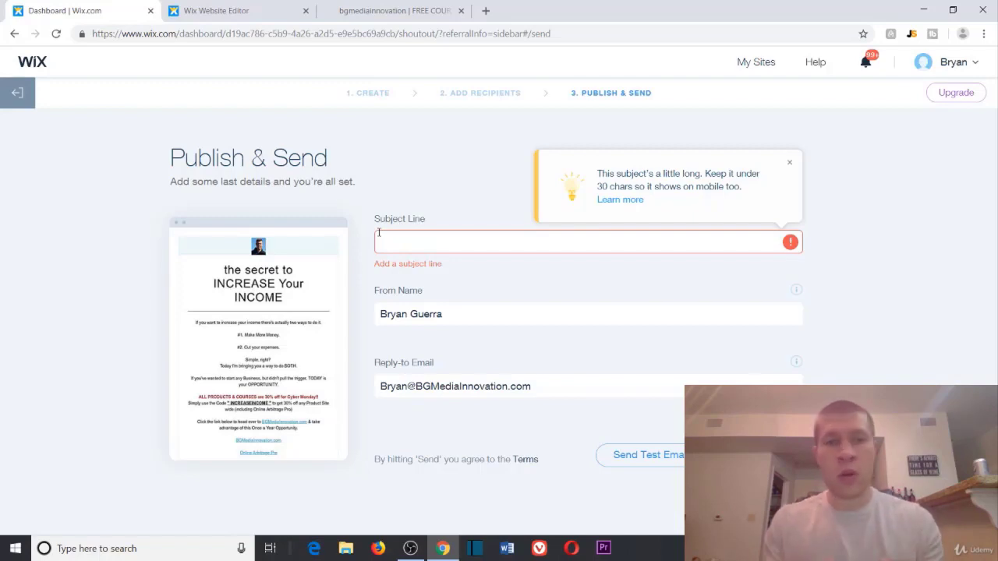
type("adgafgfgfdg")
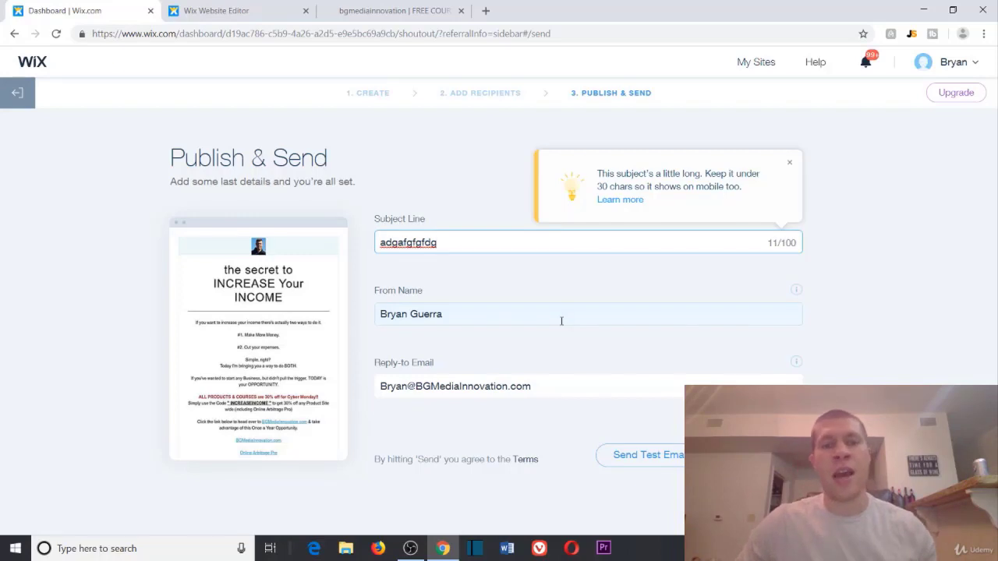
left_click(560, 322)
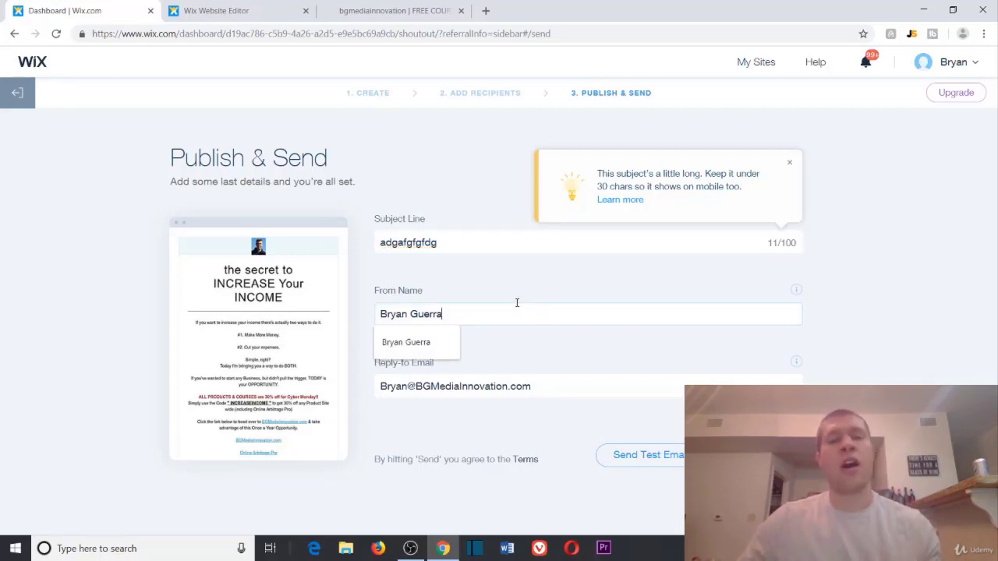
left_click(536, 386)
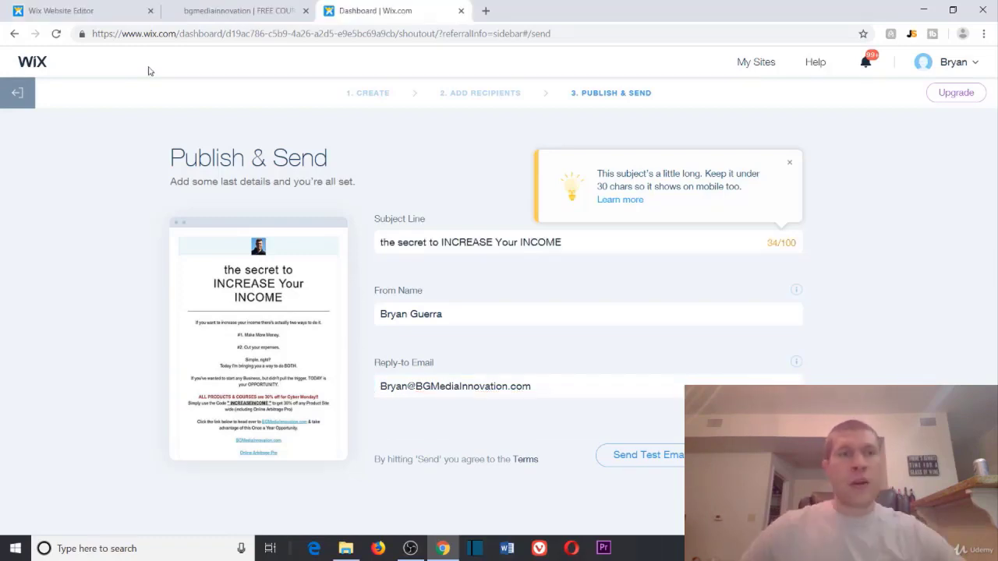
Step: Back on the Email Marketing dashboard, check Latest Email Campaigns and open All Email Campaigns
left_click(23, 92)
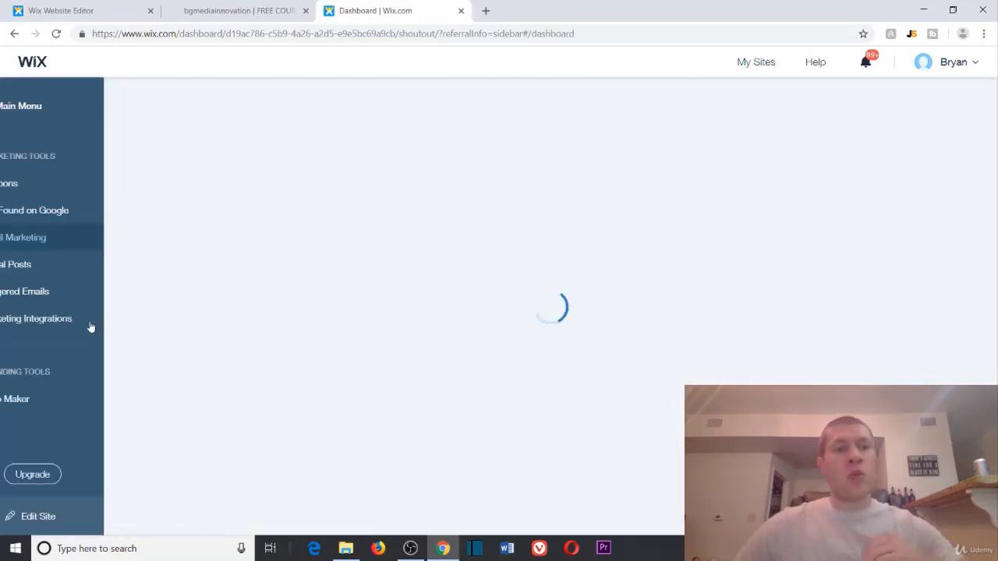
scroll(201, 276, "down", 2)
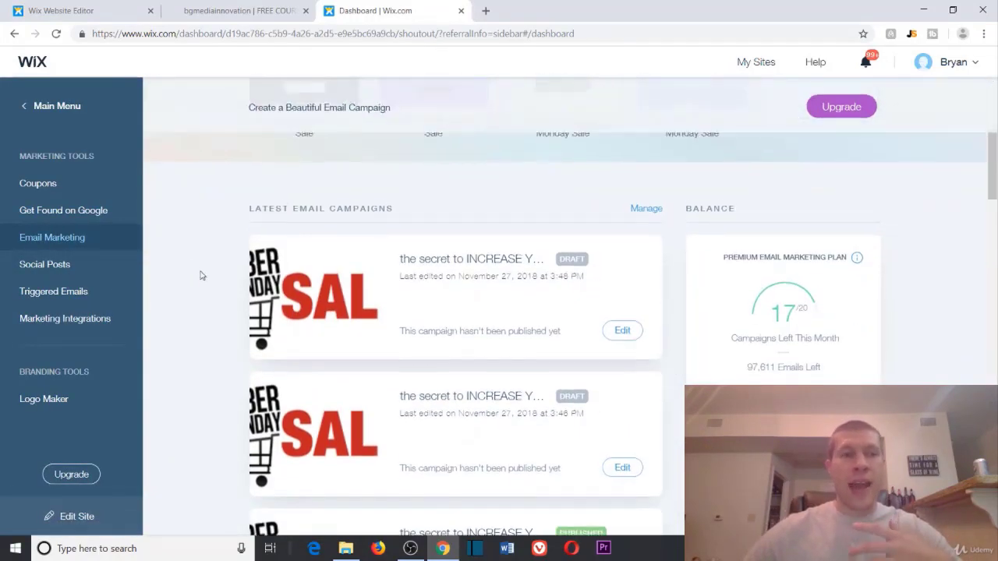
scroll(200, 276, "up", 2)
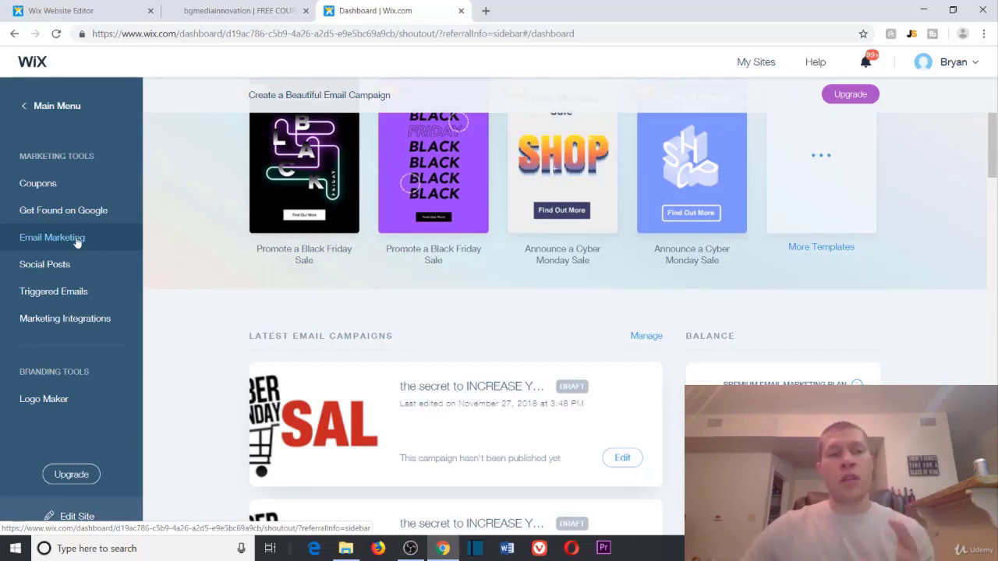
scroll(269, 368, "down", 4)
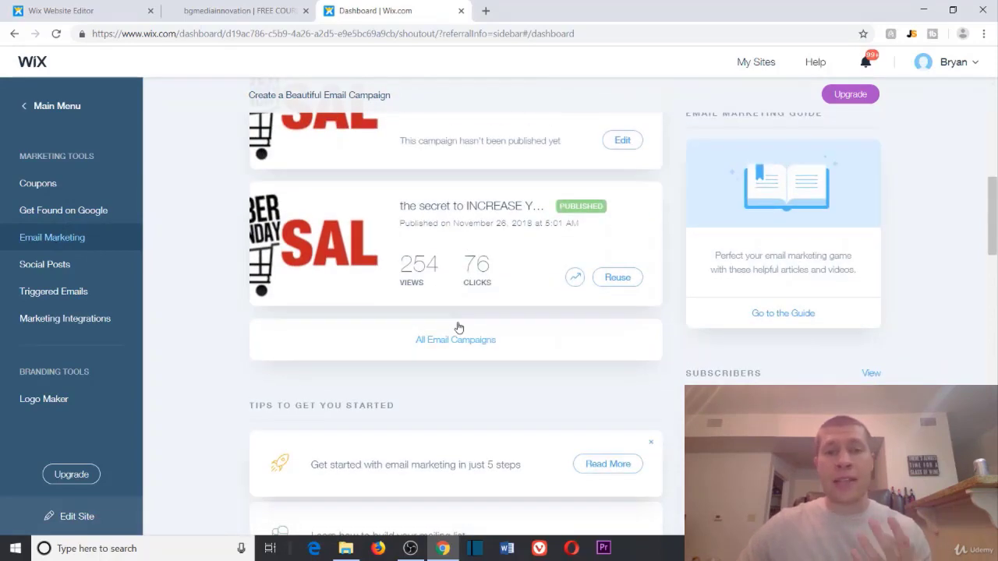
left_click(449, 340)
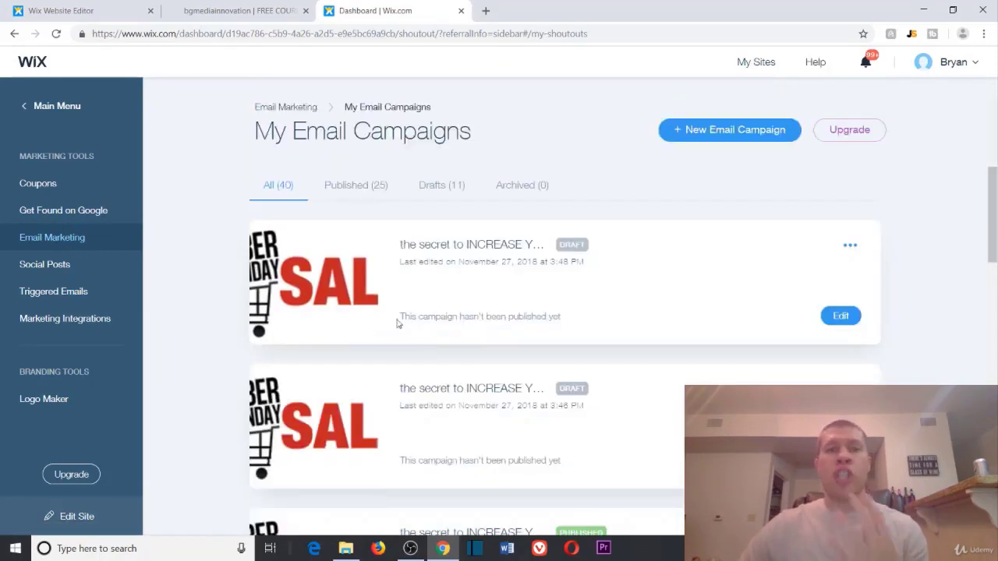
Step: Find the published Cyber Monday campaign and highlight its 254 views figure
scroll(237, 276, "down", 3)
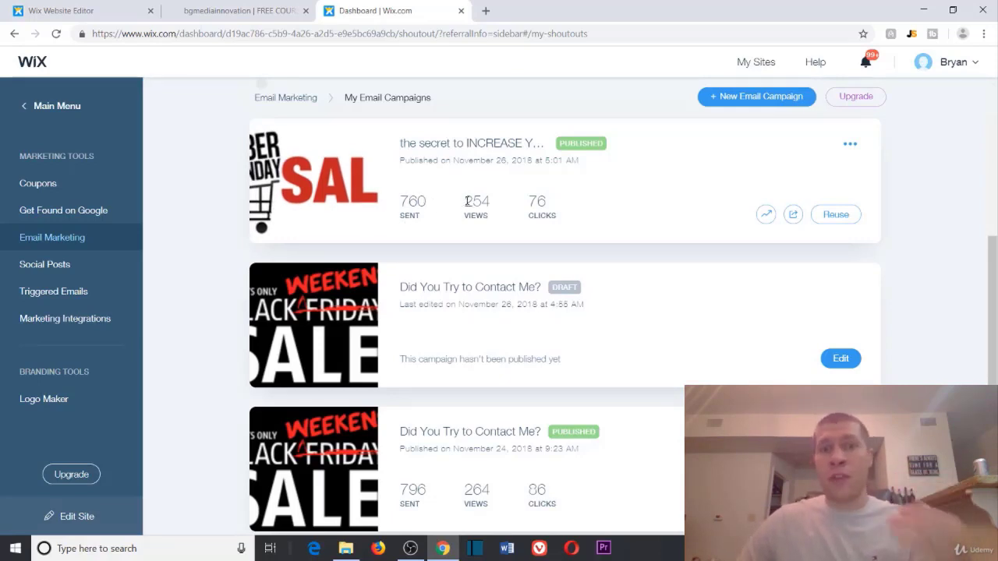
left_click_drag(466, 201, 491, 201)
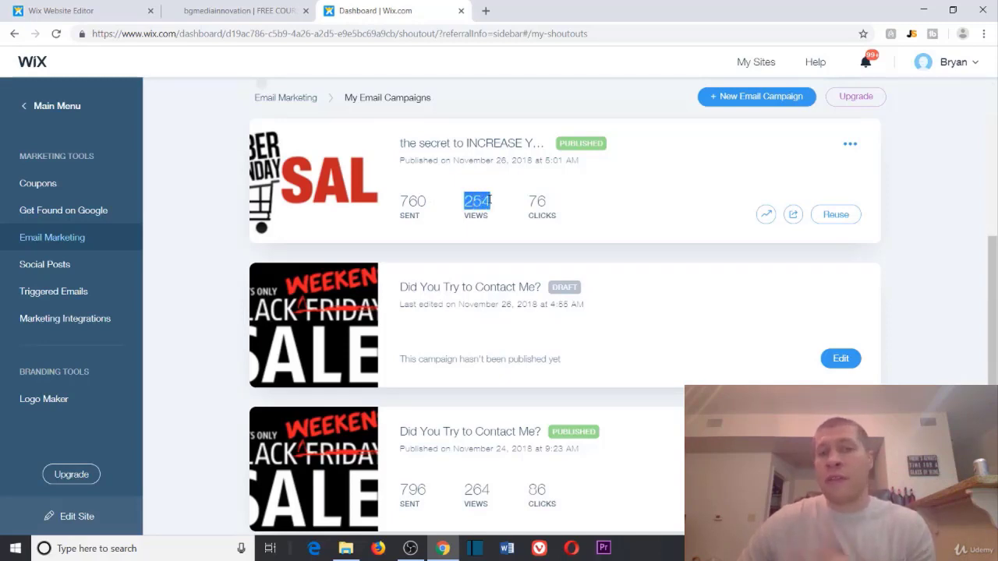
left_click(195, 178)
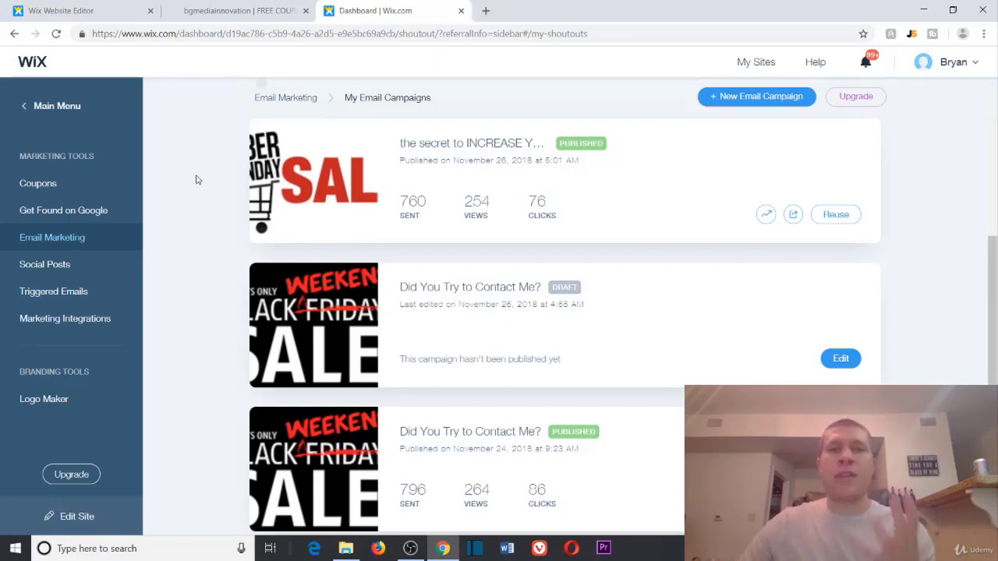
scroll(240, 186, "down", 5)
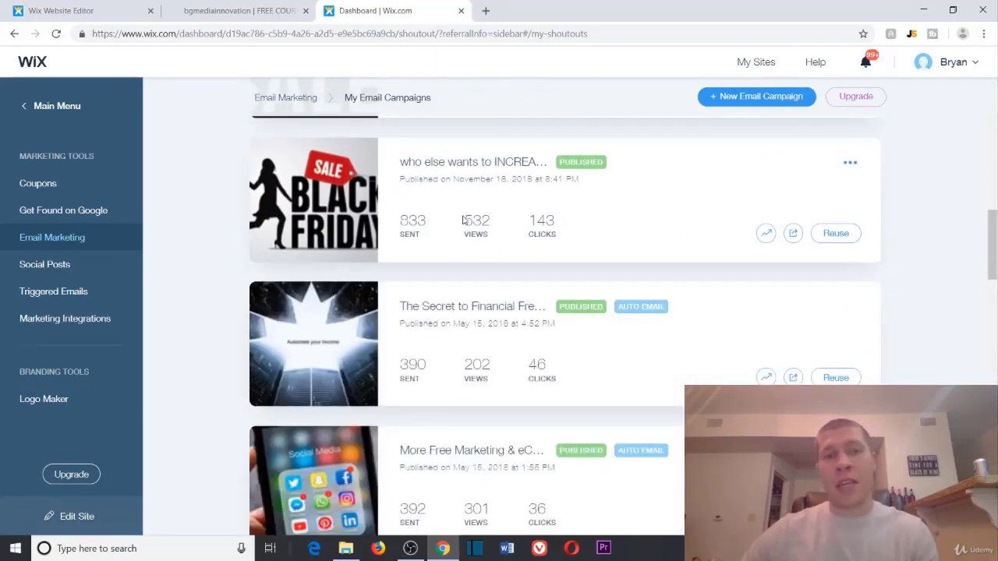
Step: Highlight the Black Friday campaign's 532 views and 143 clicks, browse older campaigns, then return to the top
left_click_drag(467, 221, 561, 226)
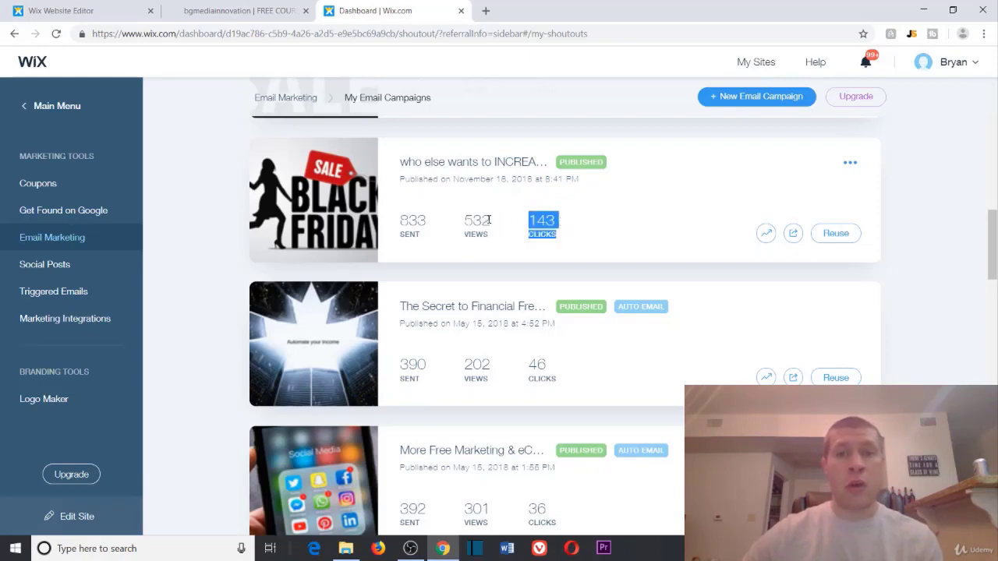
left_click(196, 164)
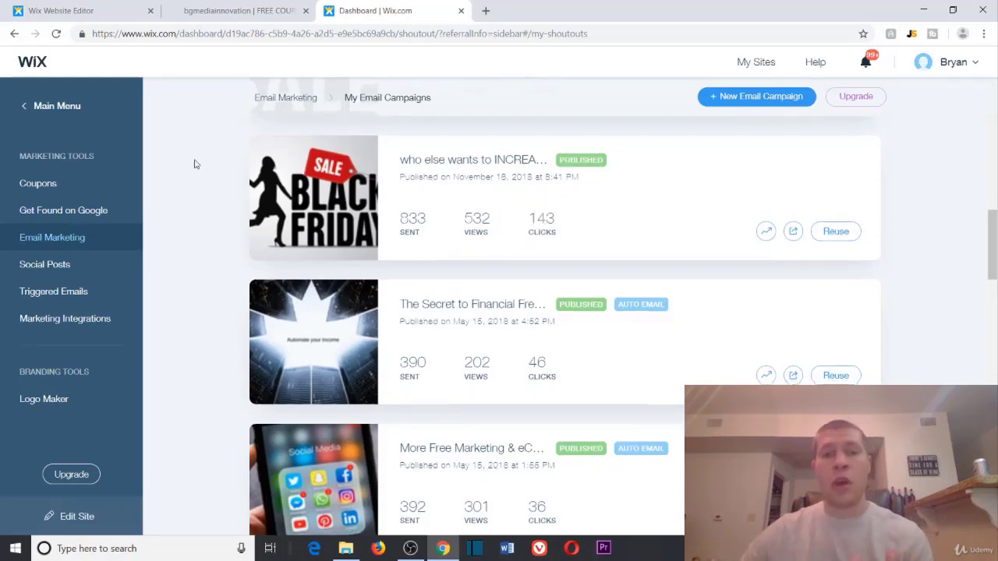
scroll(196, 163, "down", 1)
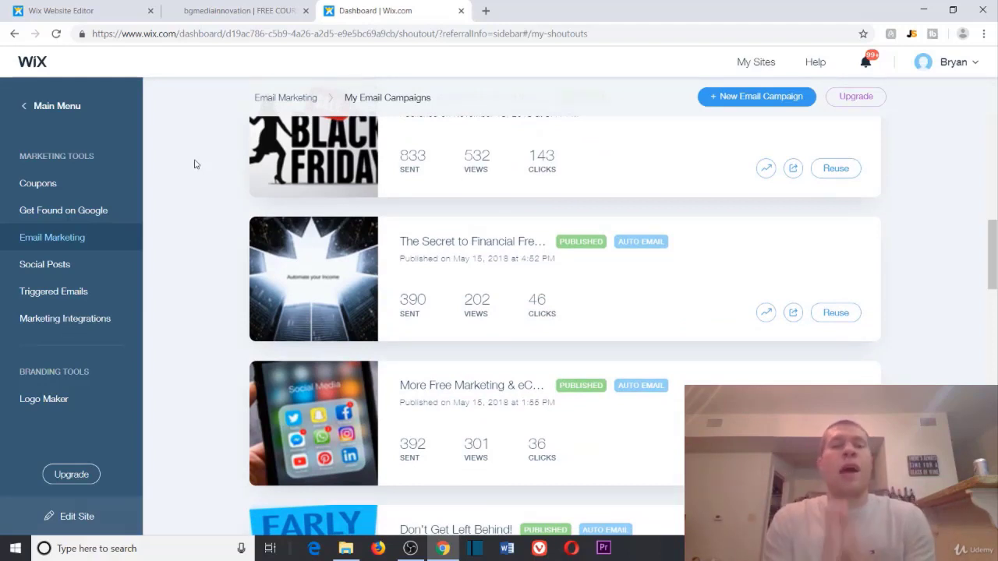
scroll(273, 156, "up", 3)
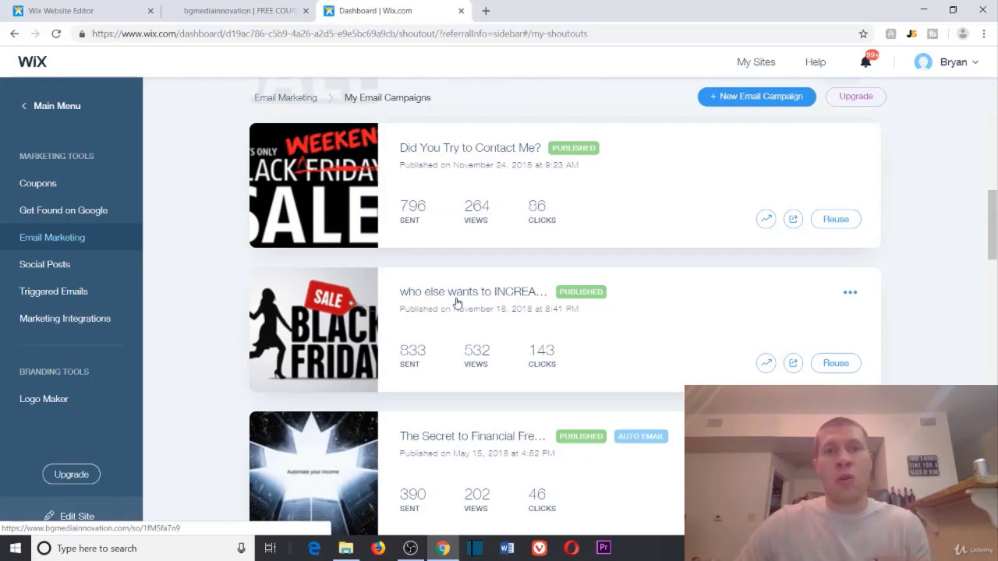
scroll(507, 284, "down", 5)
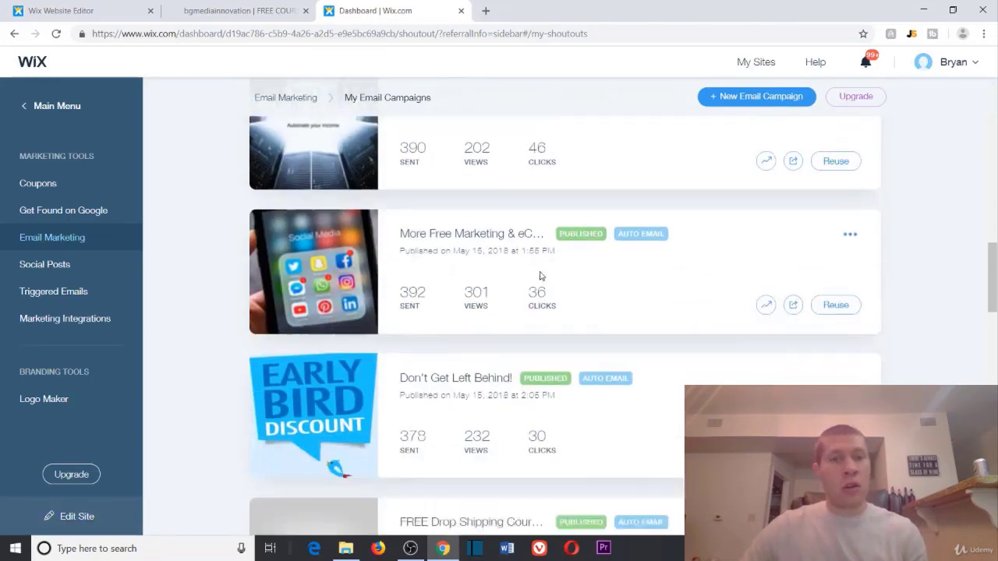
scroll(540, 277, "down", 5)
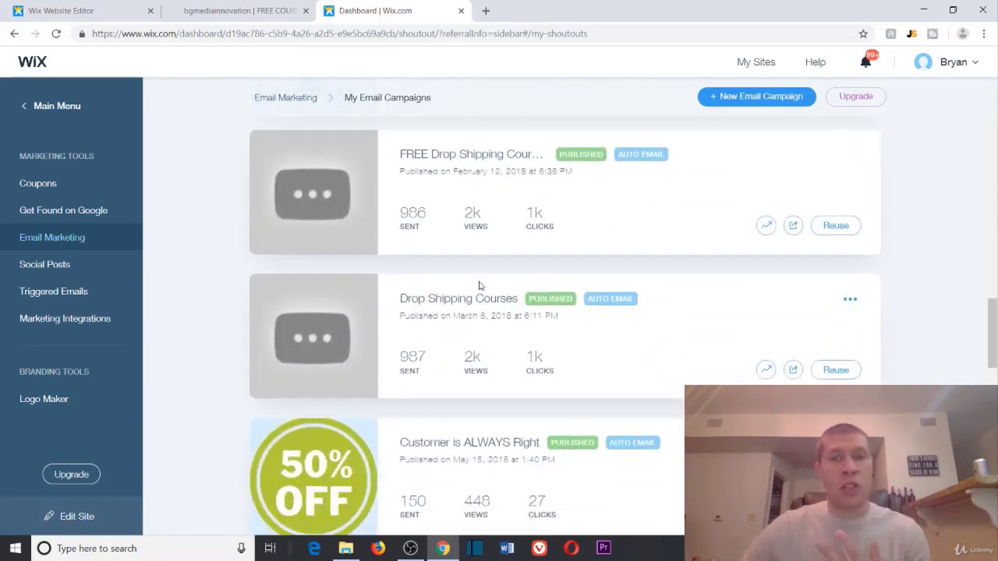
scroll(478, 286, "down", 3)
scroll(326, 297, "up", 1)
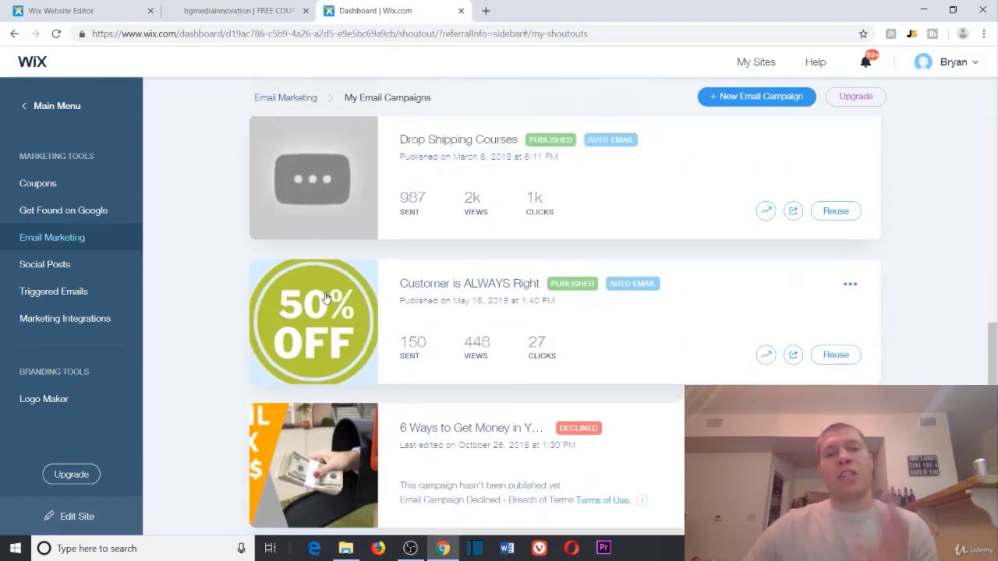
scroll(326, 298, "up", 20)
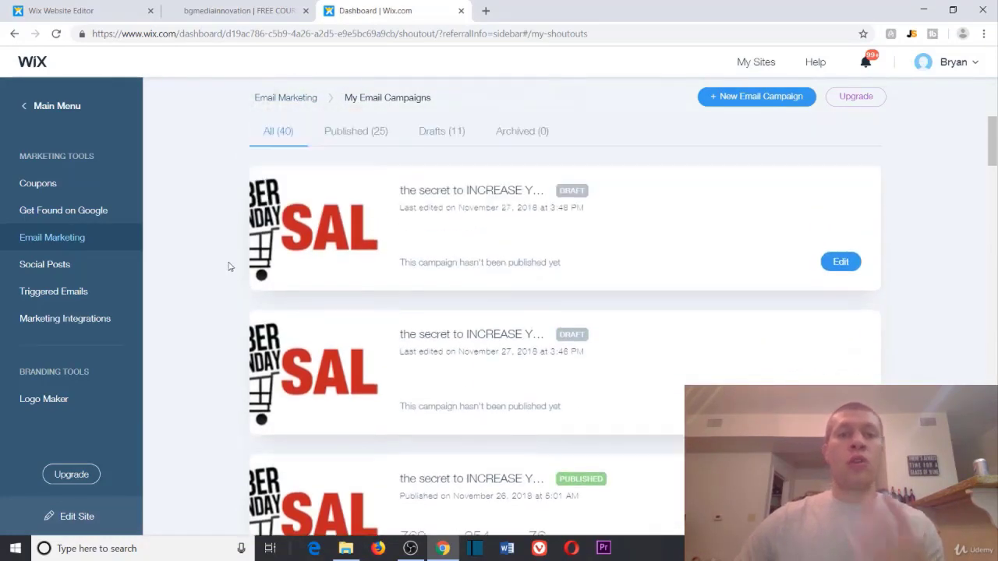
scroll(227, 266, "up", 2)
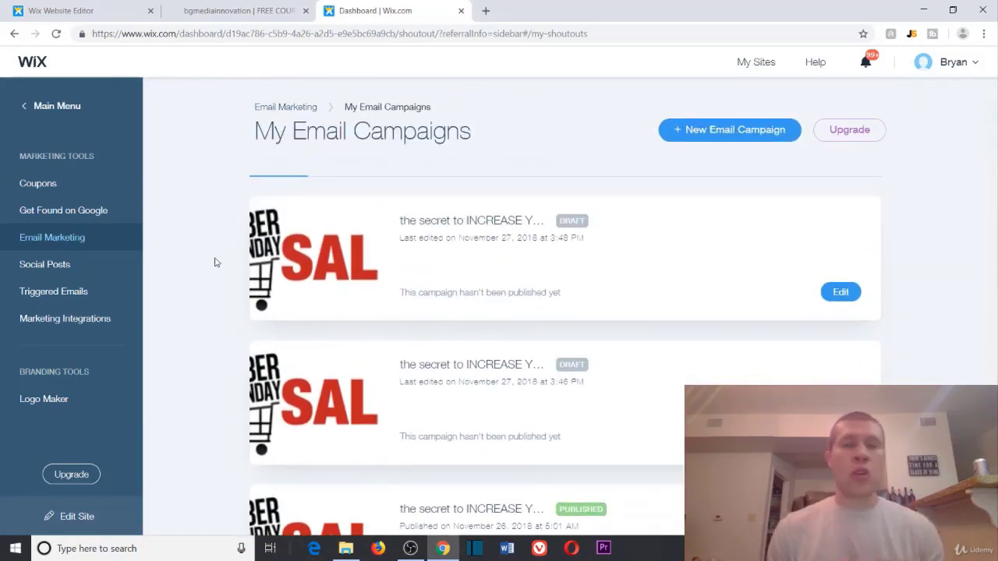